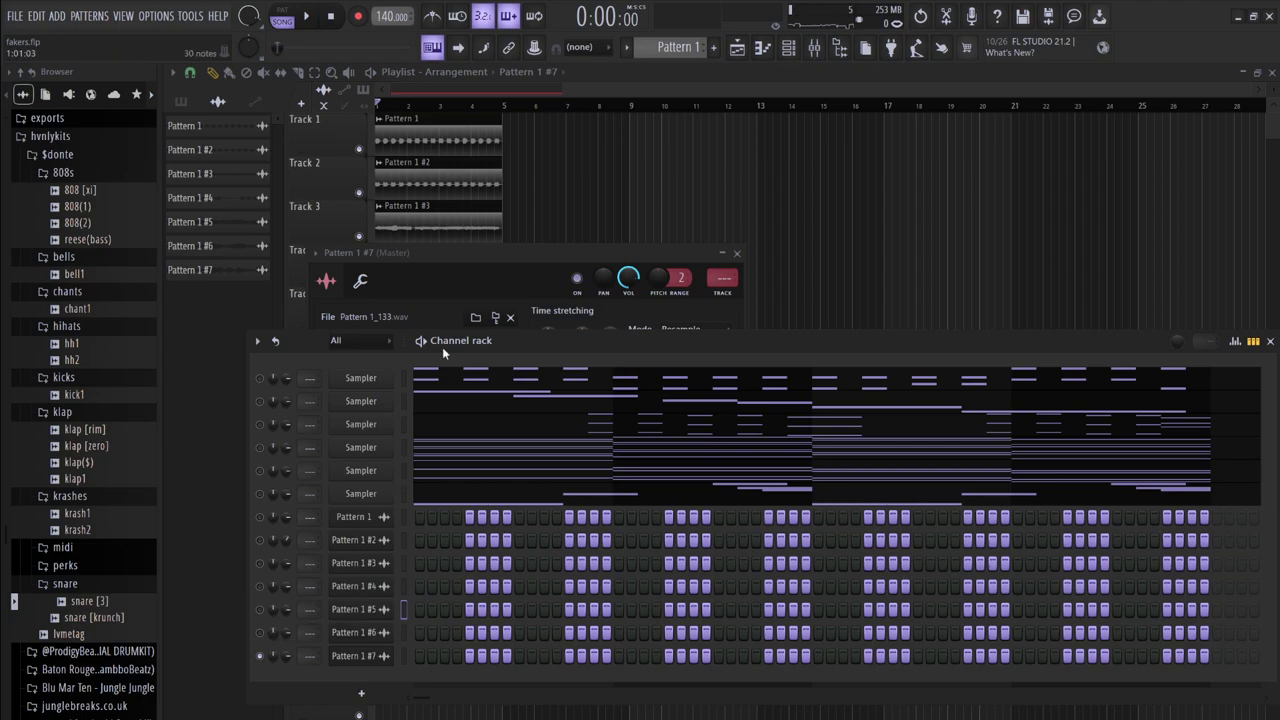
- Play the full arrangement in the playlist to hear all seven Pattern 1 audio stems together
key(F5)
drag(424, 437, 420, 525)
drag(411, 480, 411, 482)
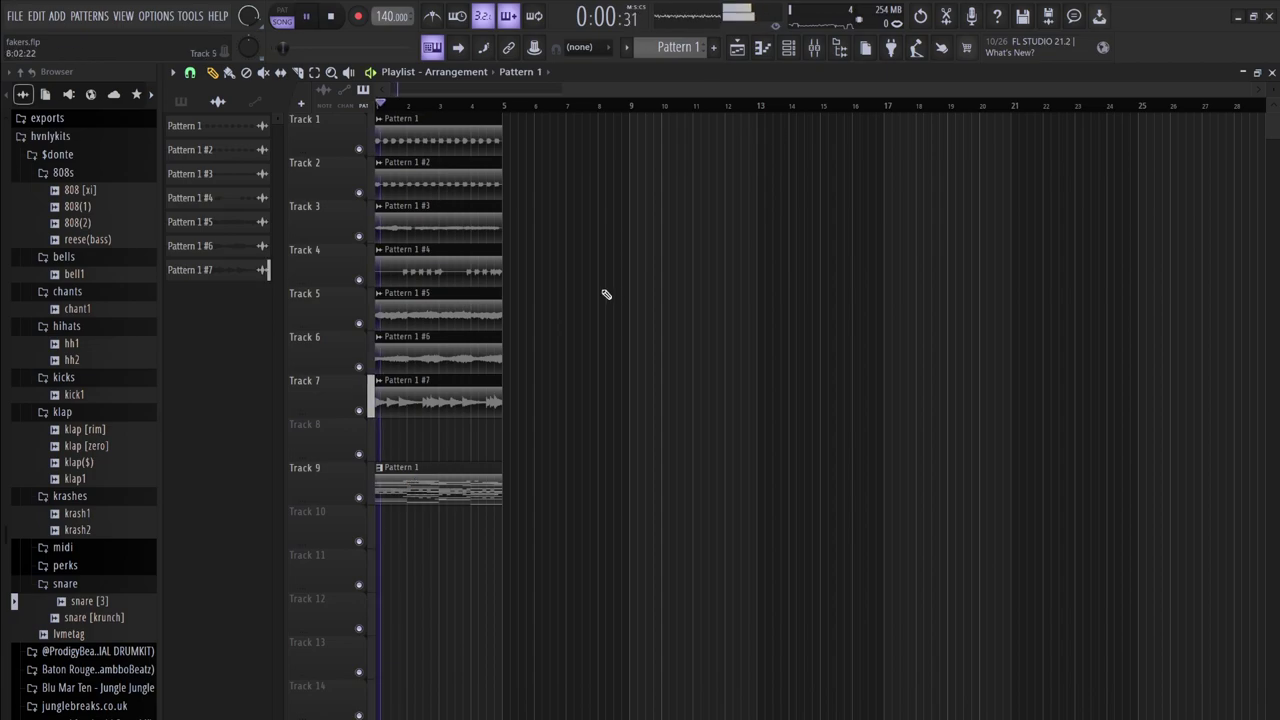
- Solo the Pattern 1 audio channel and play it while viewing the first Sampler channel's notes in the piano roll
click(788, 47)
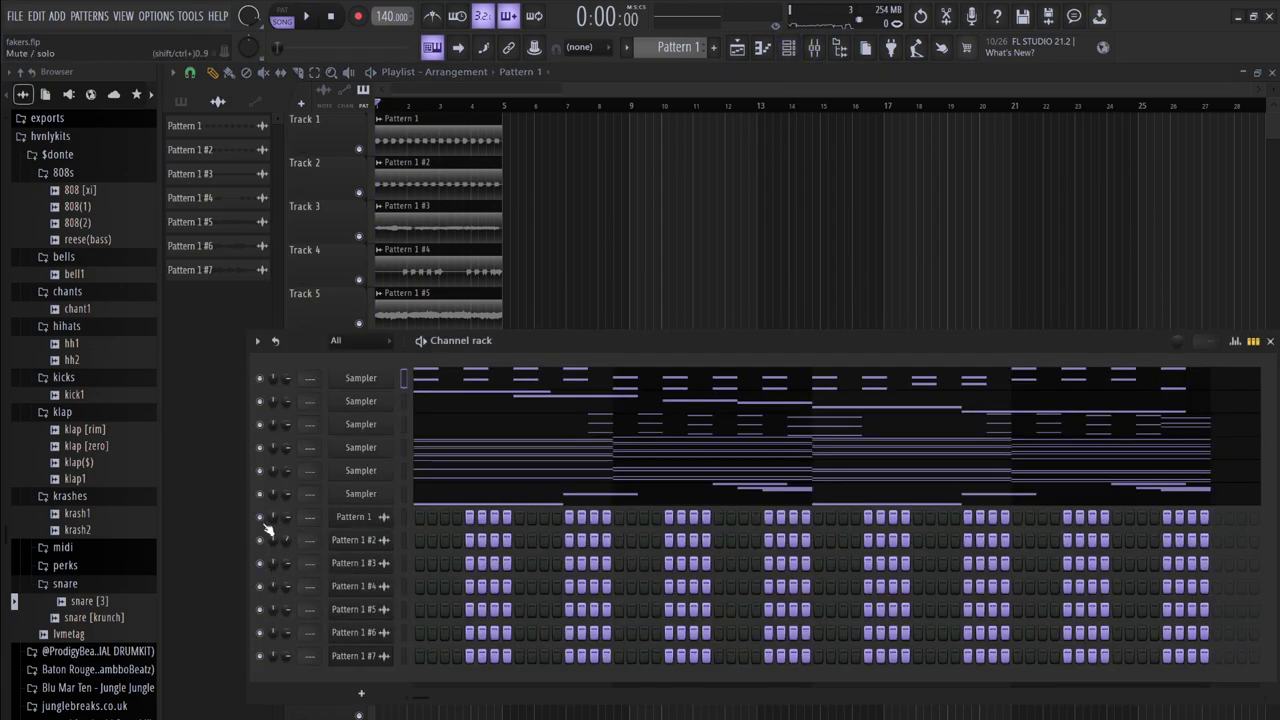
click(505, 376)
key(space)
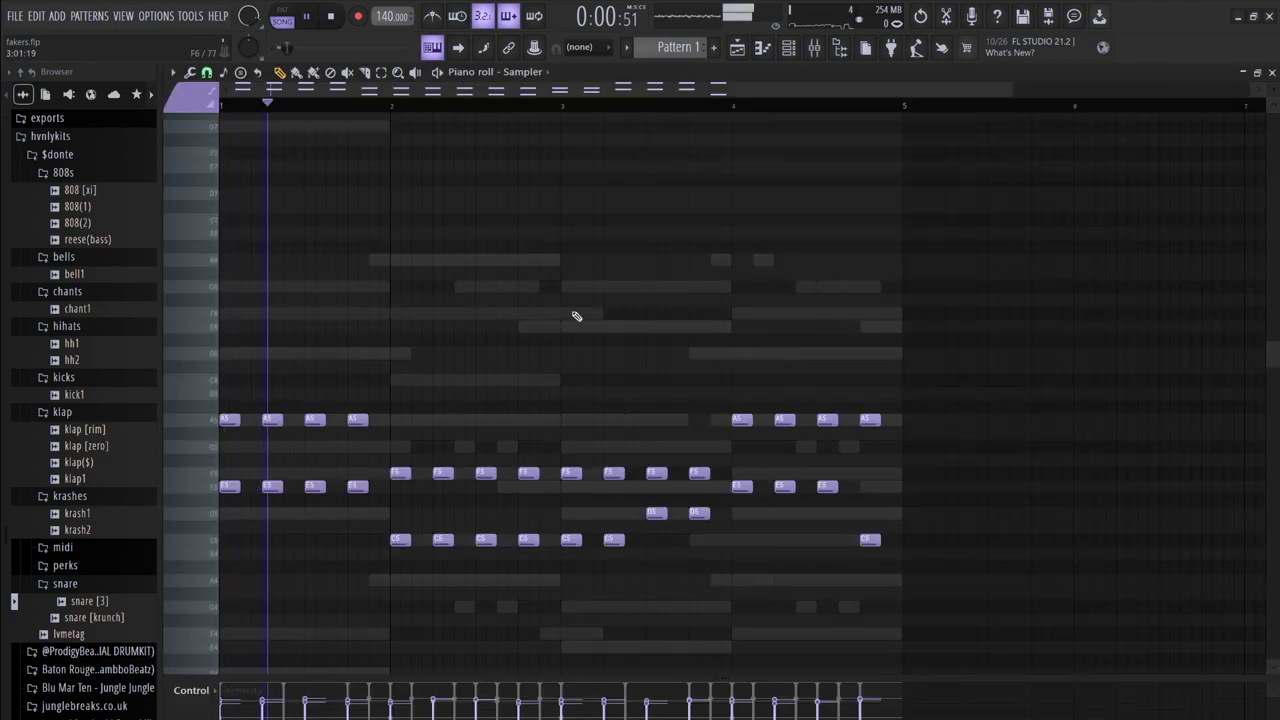
scroll(715, 287, down, 4)
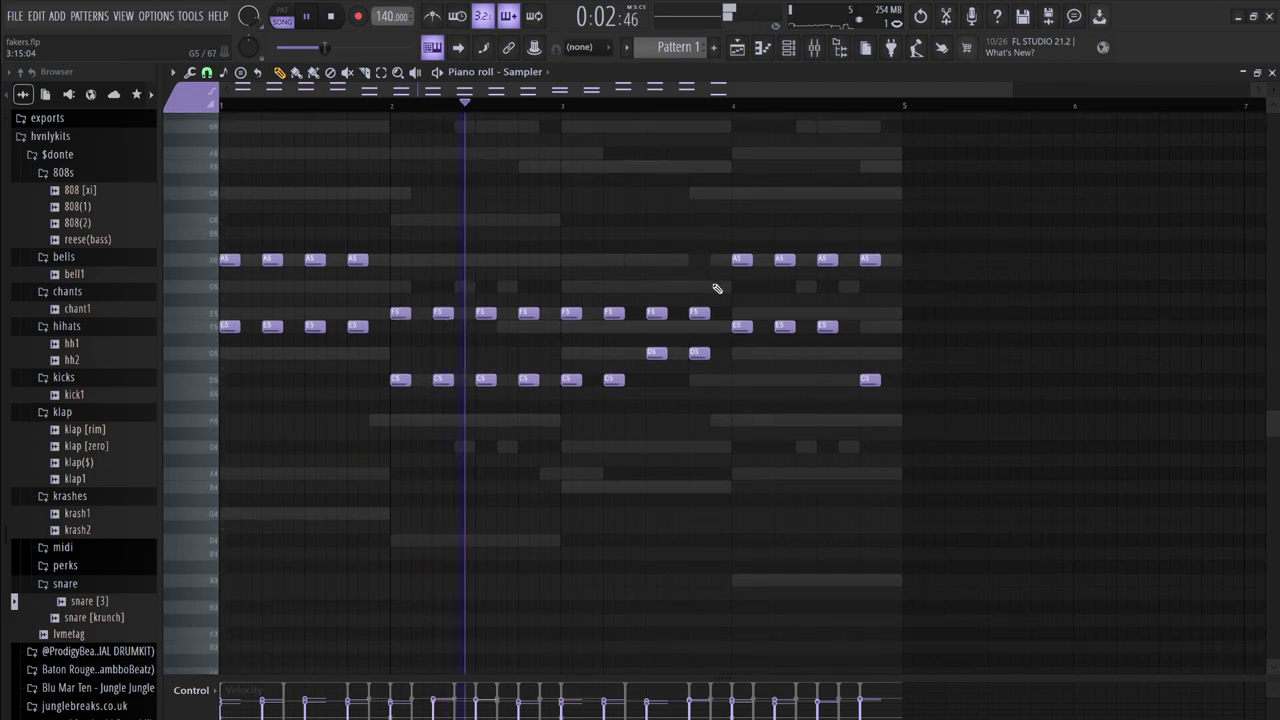
scroll(715, 288, up, 3)
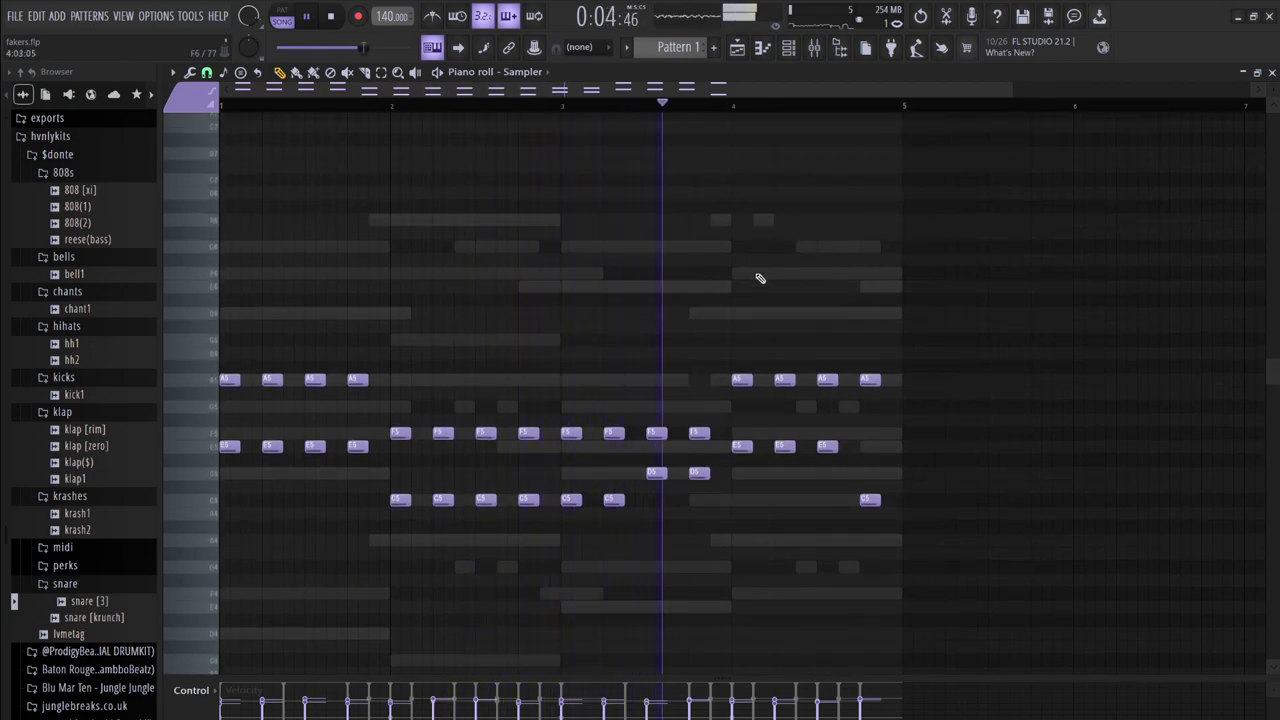
key(space)
- Solo the Pattern 1 #2 audio channel and play it against the first Sampler channel's piano roll notes
click(789, 50)
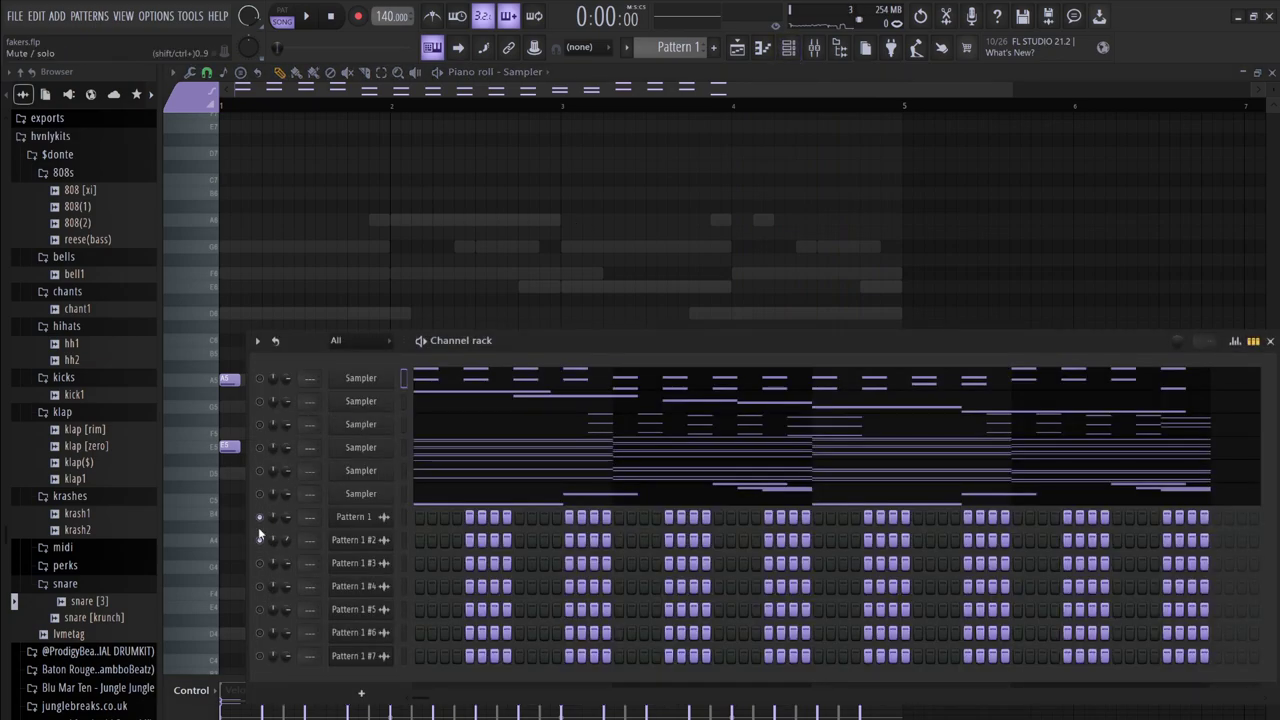
key(space)
click(563, 382)
click(563, 382)
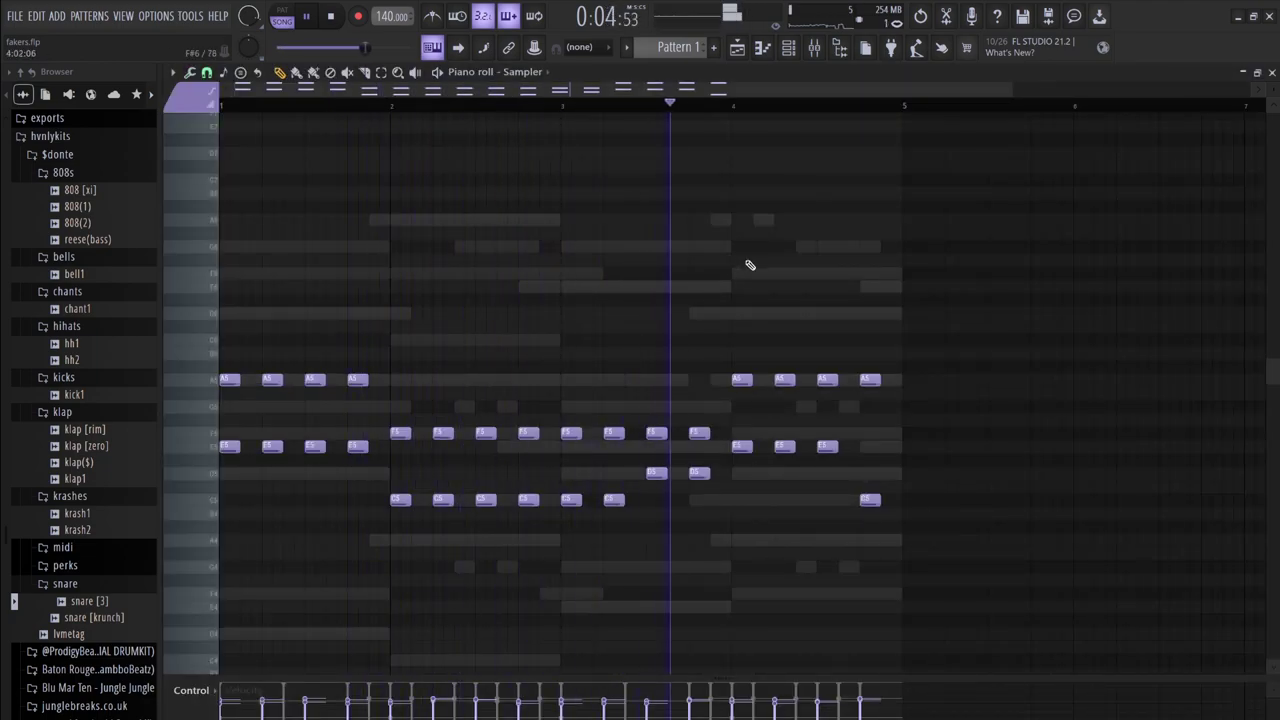
key(space)
- Solo the Pattern 1 #3 audio channel and play it while viewing the second Sampler channel's piano roll notes
click(787, 48)
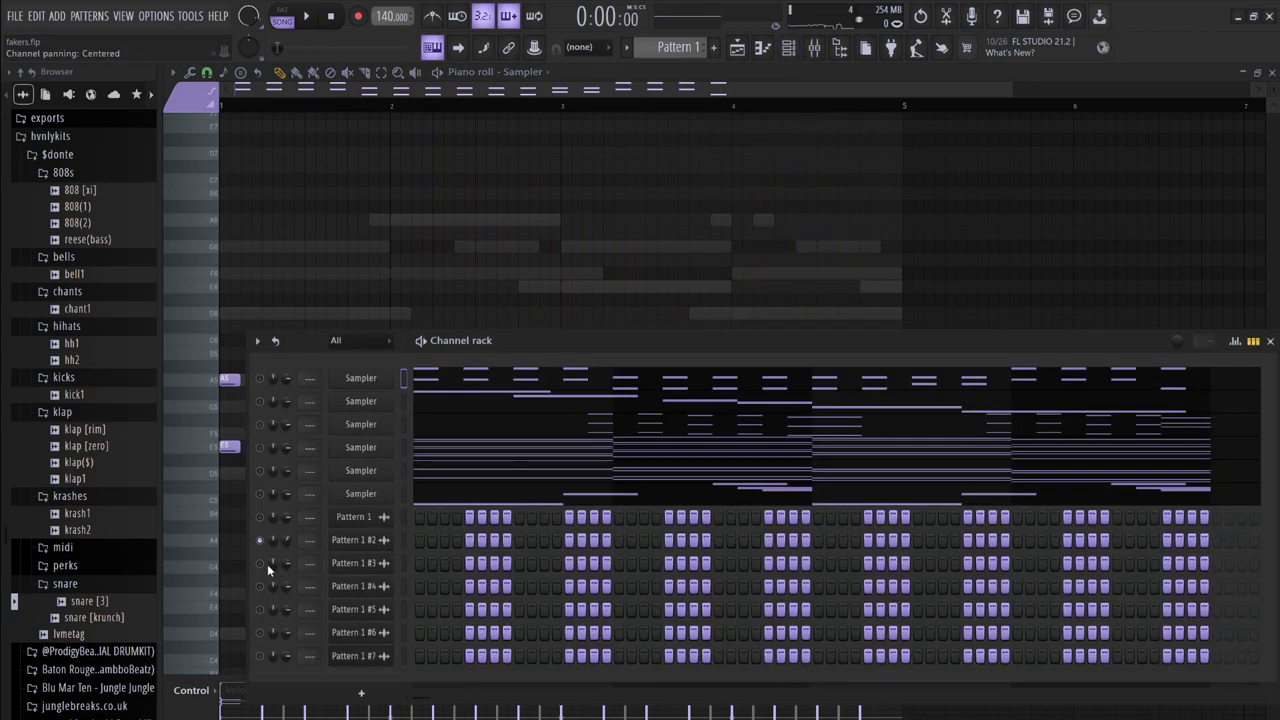
key(space)
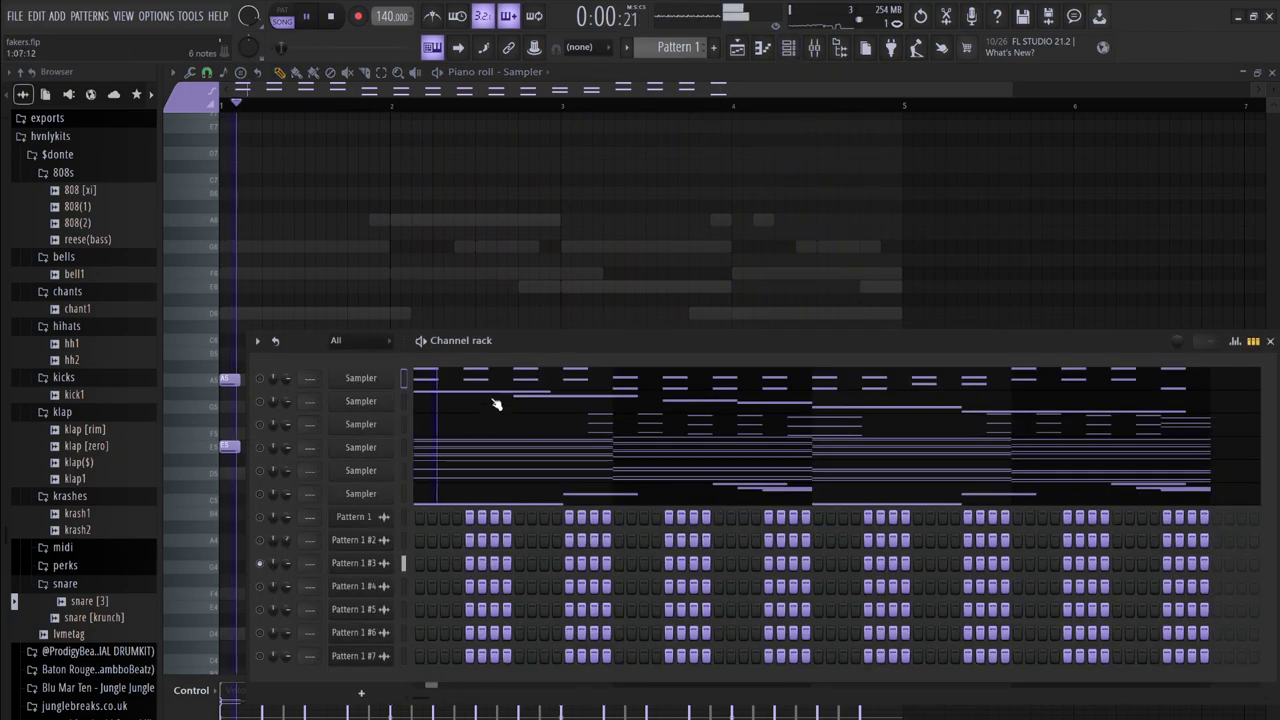
key(F6)
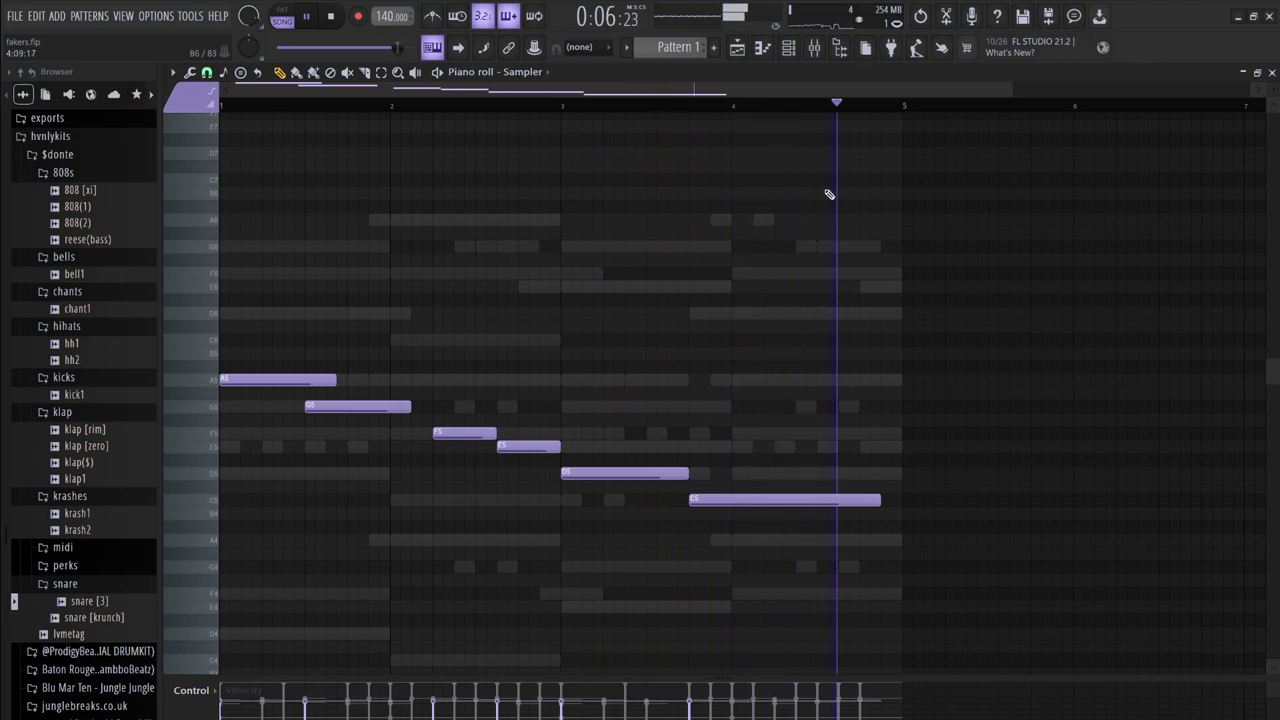
key(space)
- Solo Pattern 1 #4 and play it with the metronome on while viewing the third Sampler channel's piano roll notes
click(788, 47)
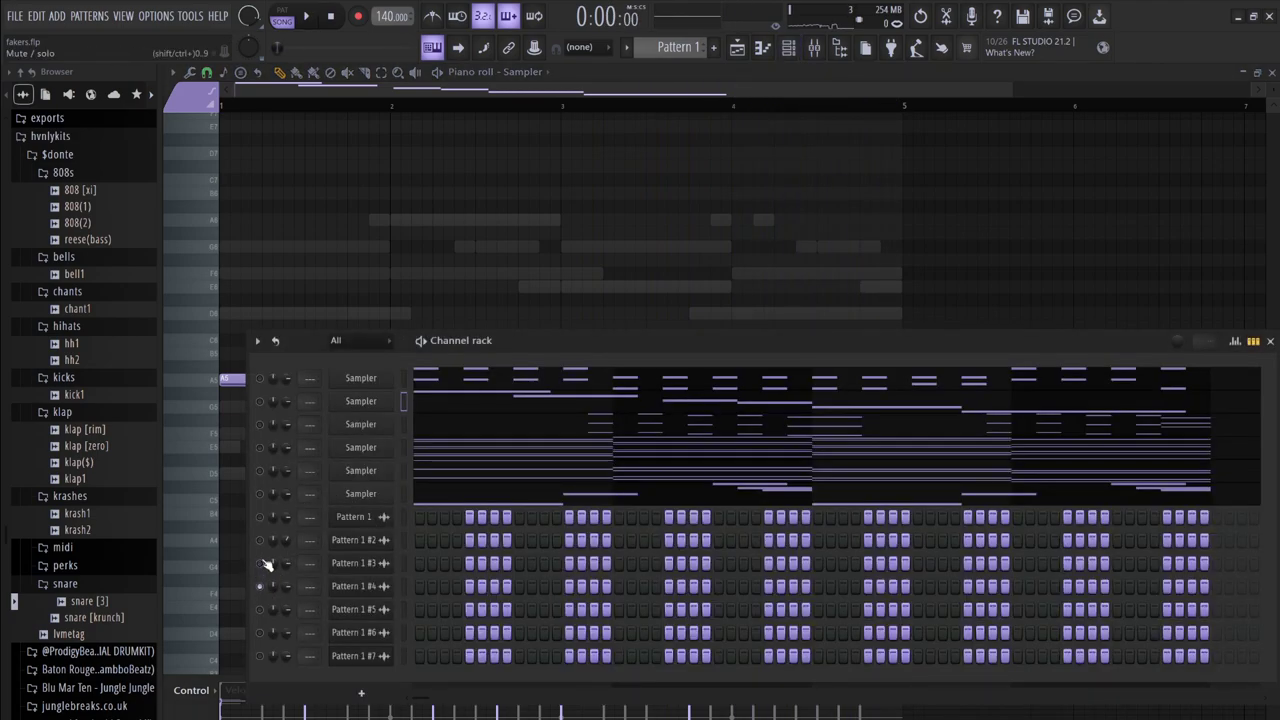
key(F6)
key(space)
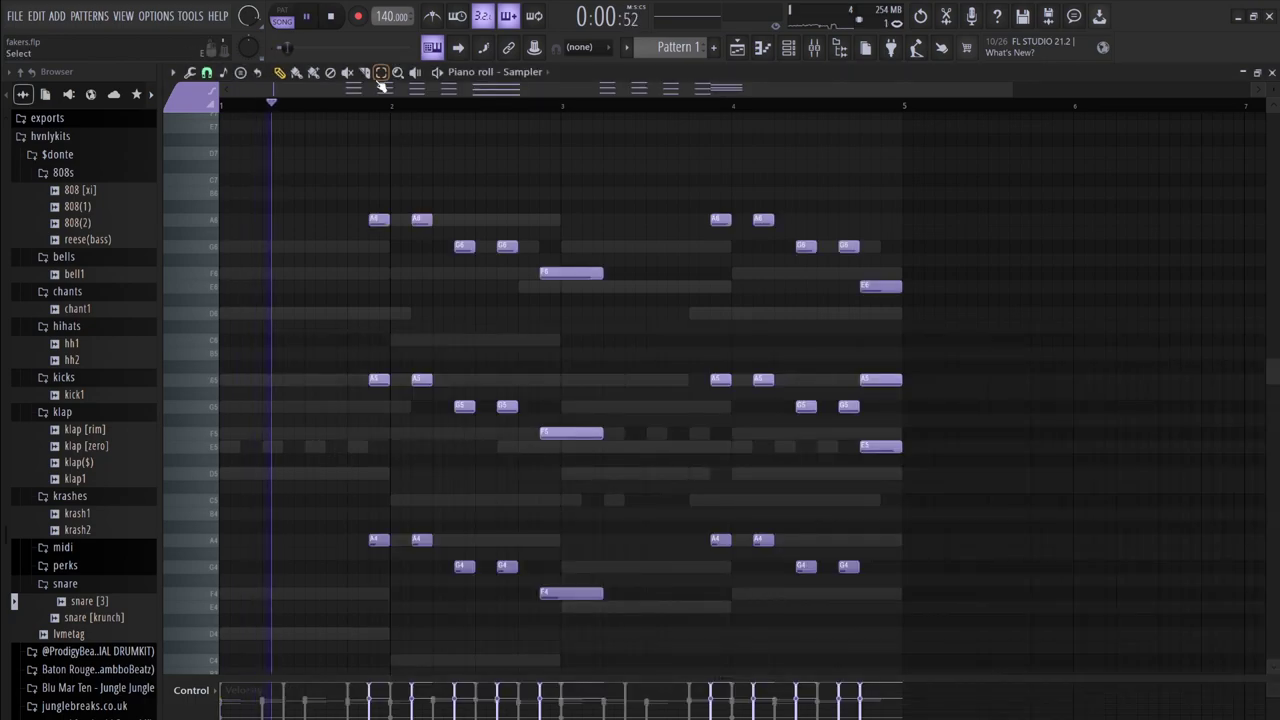
click(432, 15)
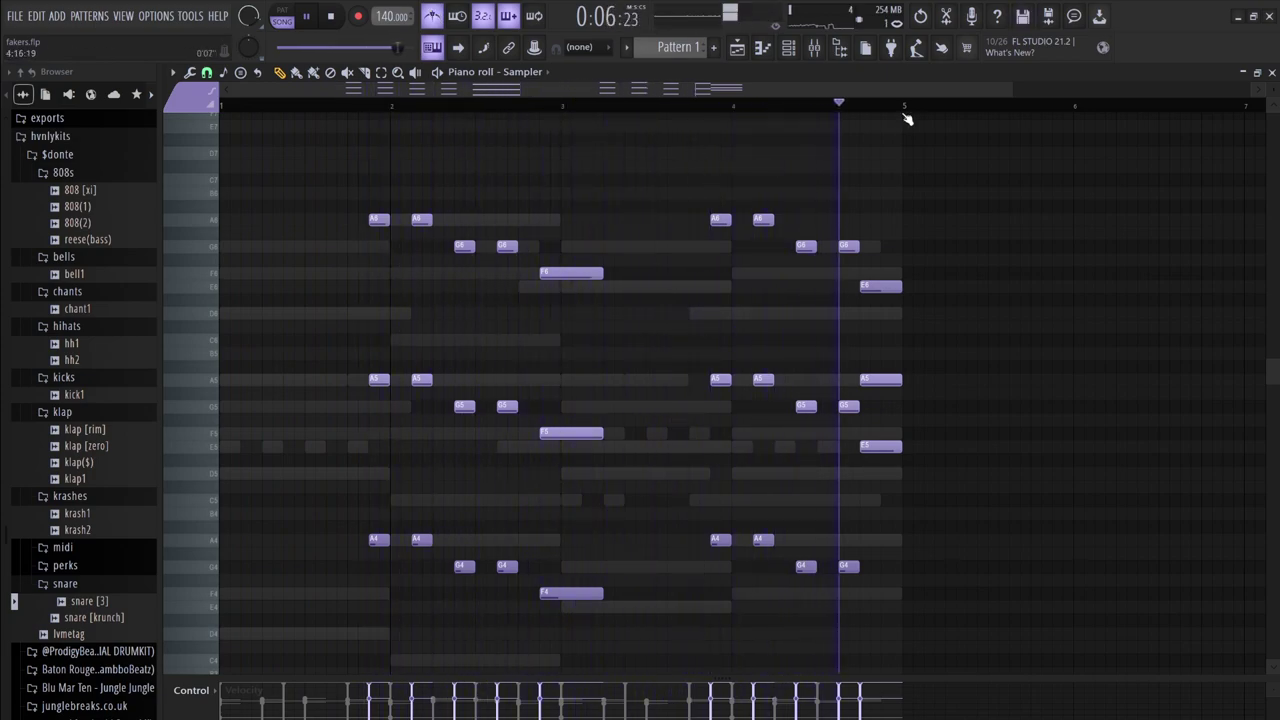
key(space)
- Solo the Pattern 1 #5 audio channel and play it while viewing the fourth Sampler channel's piano roll chords
key(F6)
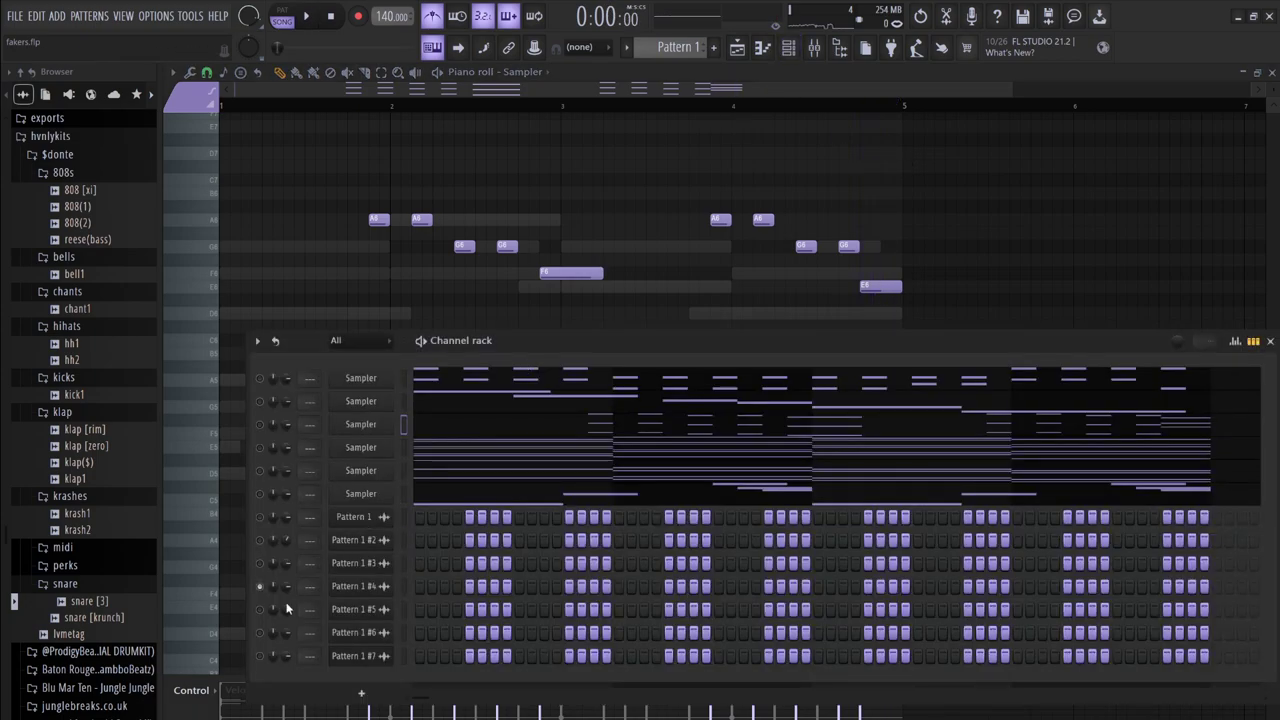
click(447, 456)
key(space)
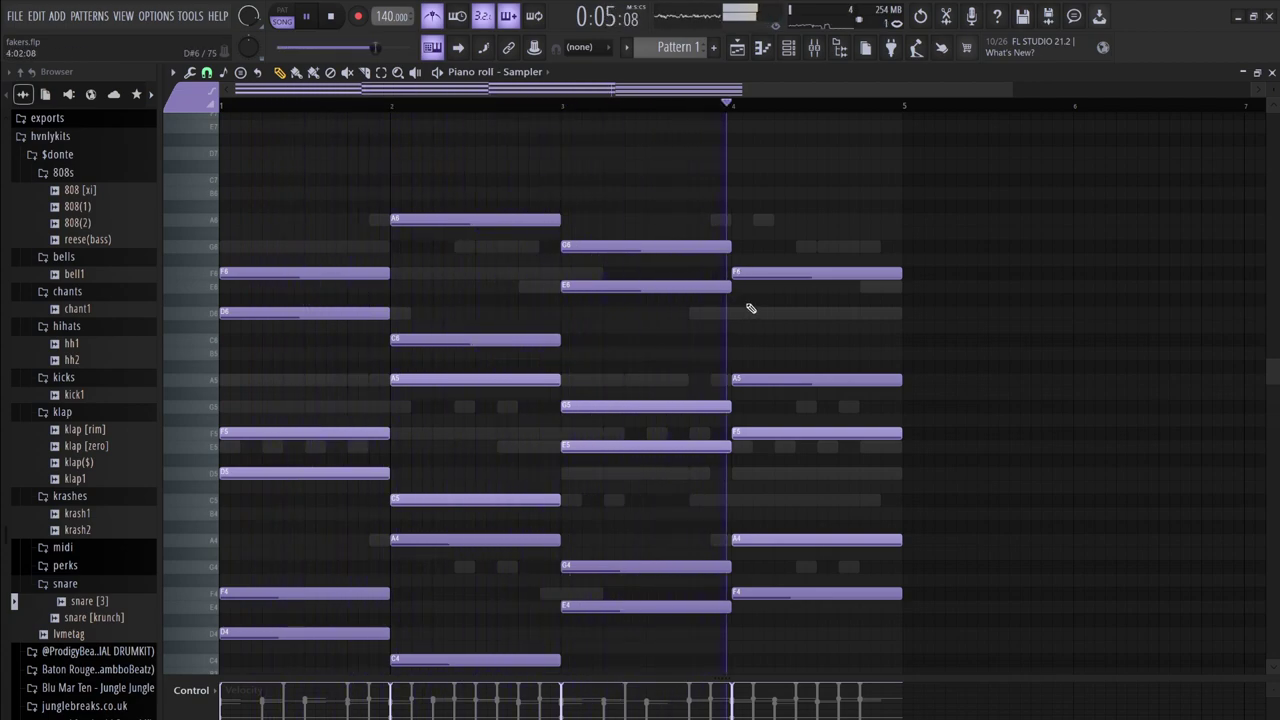
key(space)
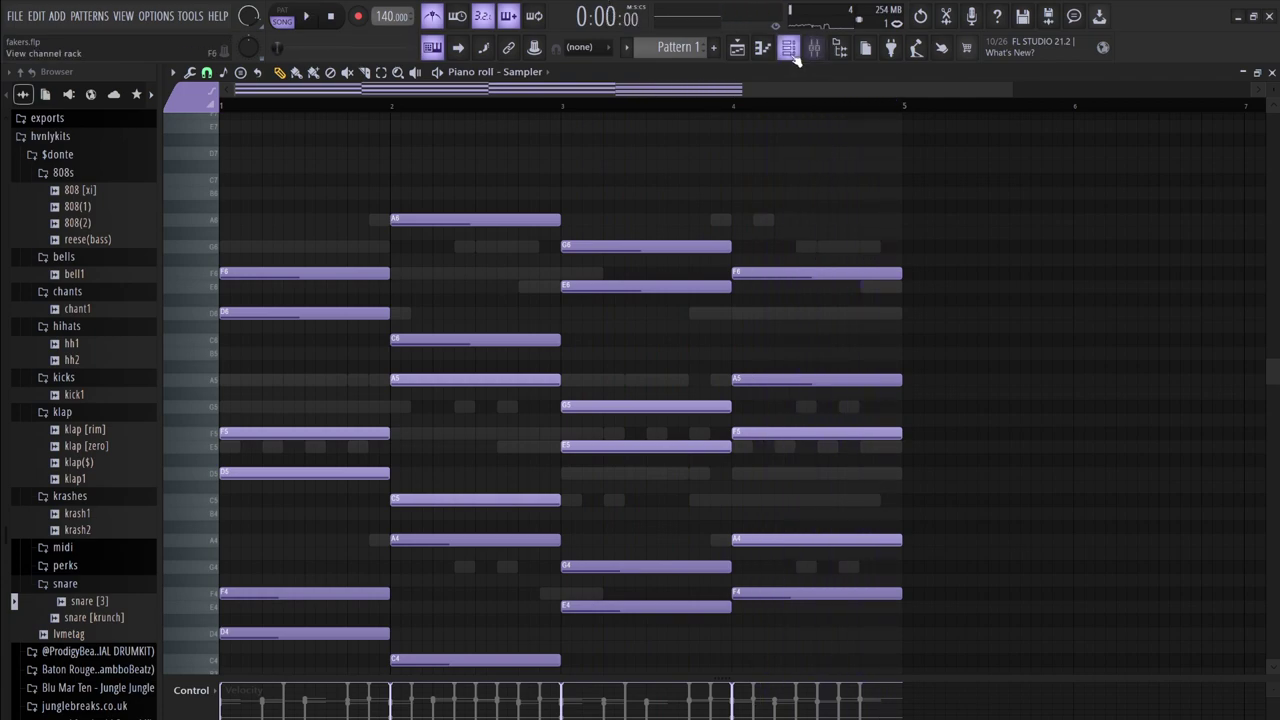
- Solo the Pattern 1 #6 audio channel and play it while viewing the fifth Sampler channel's piano roll notes
click(788, 47)
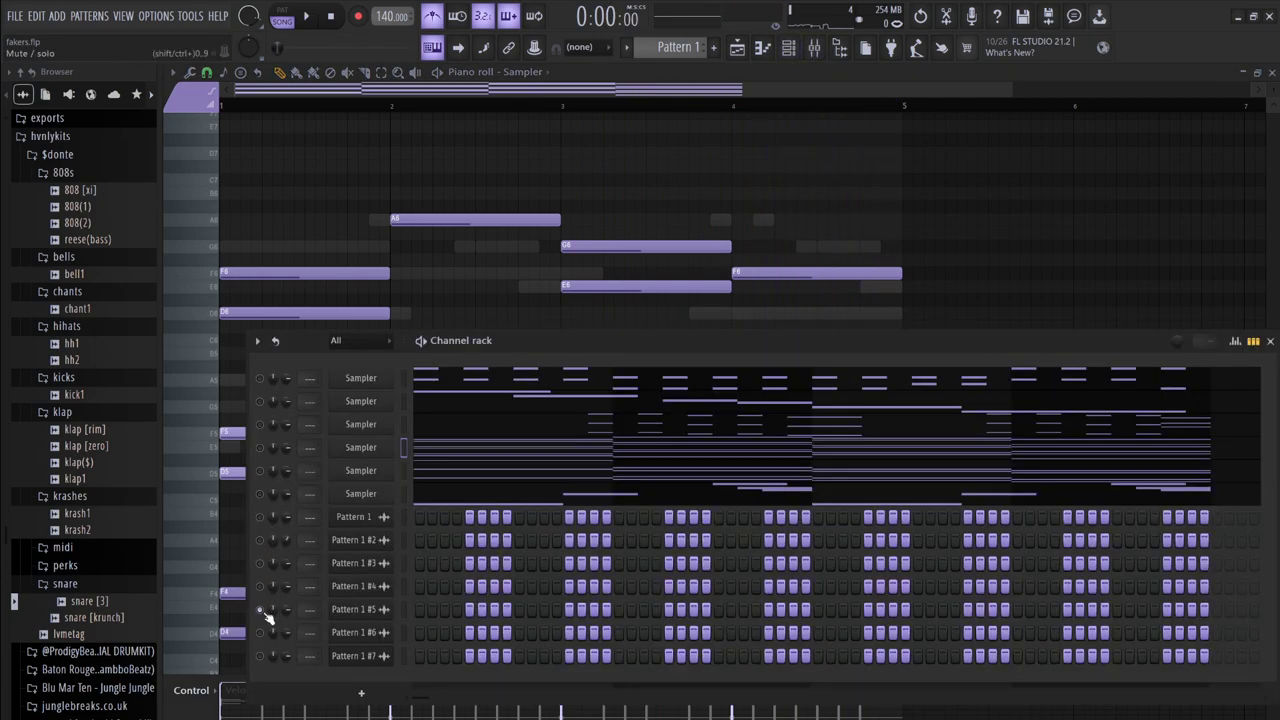
click(459, 479)
key(space)
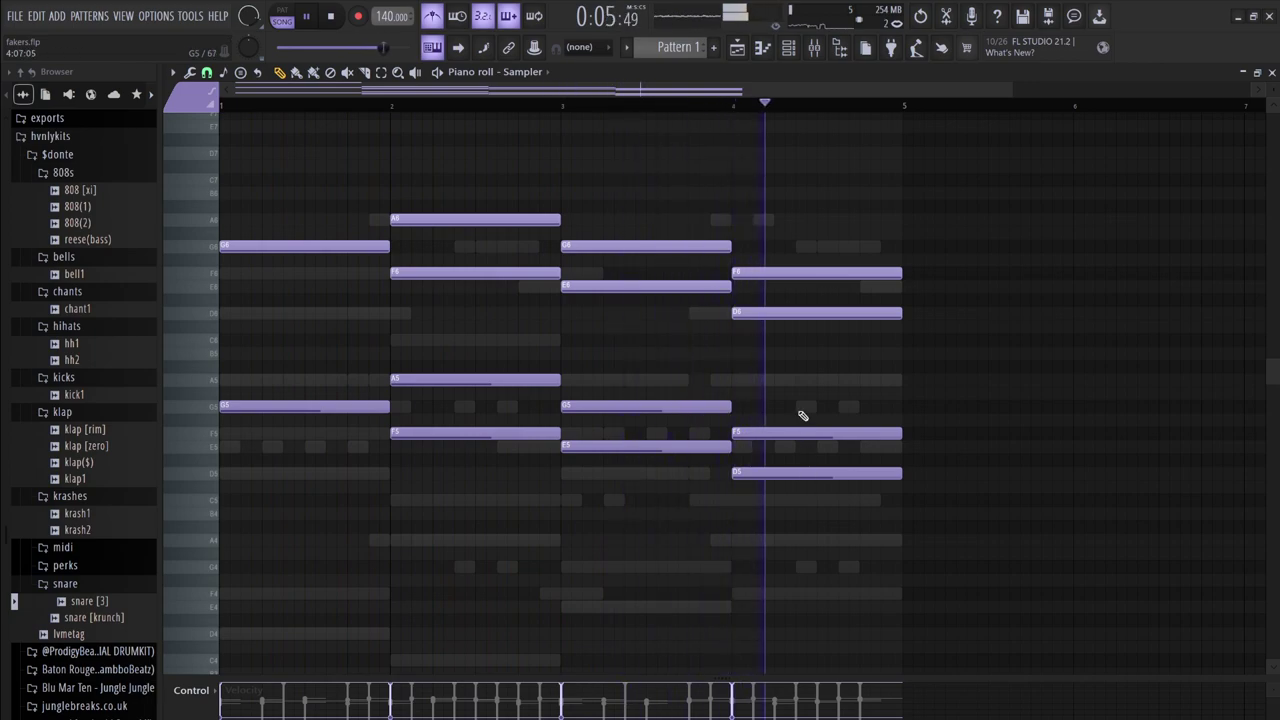
key(space)
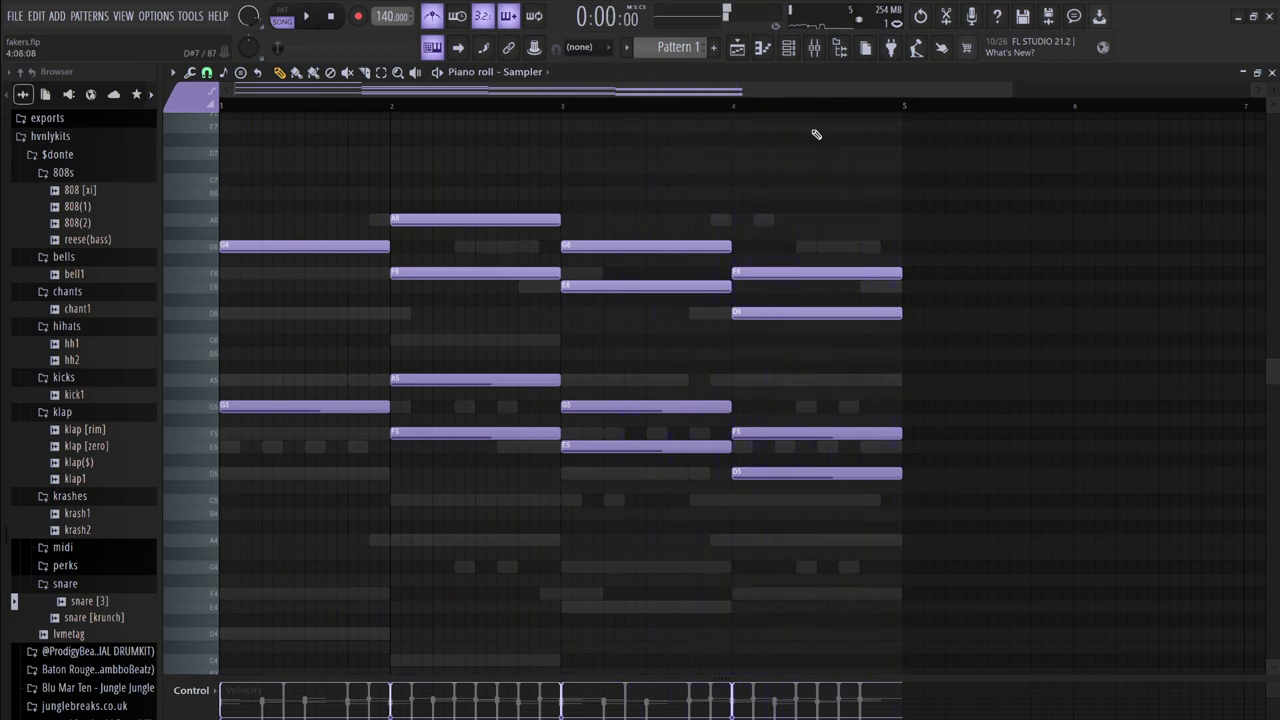
- Solo the Pattern 1 #7 audio channel and play it while viewing the sixth Sampler channel's piano roll melody
click(787, 48)
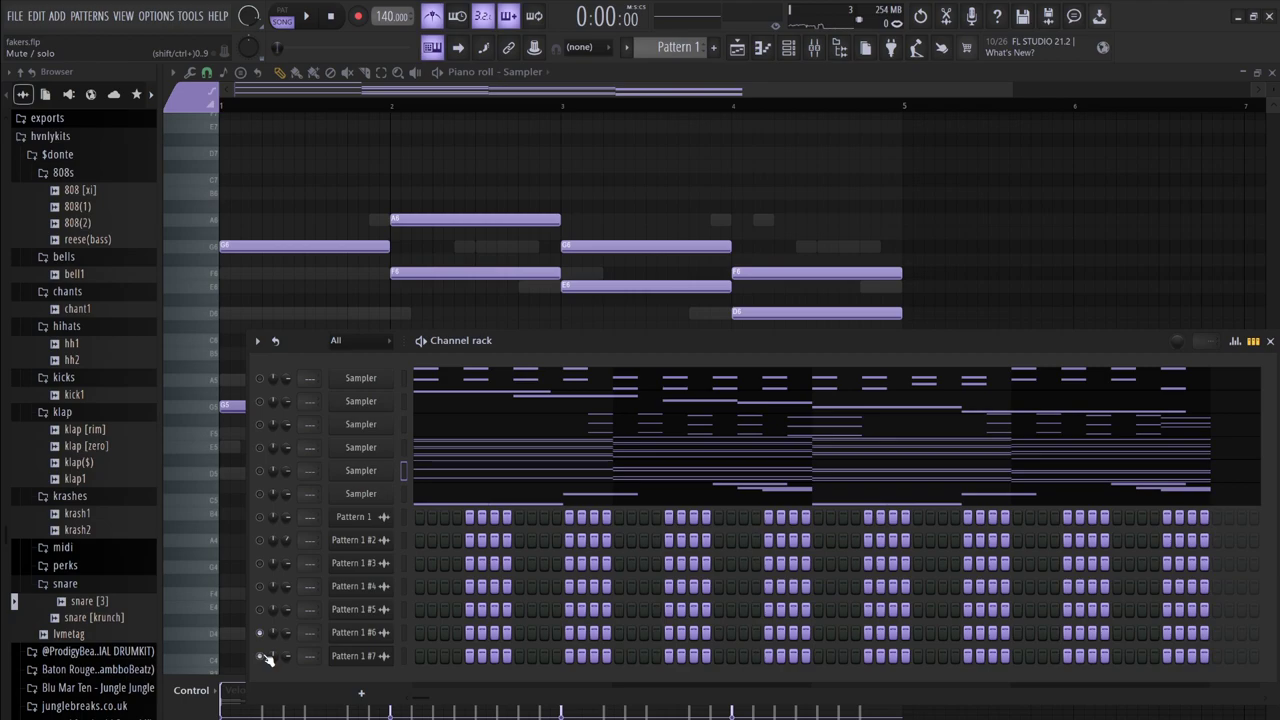
click(438, 494)
key(space)
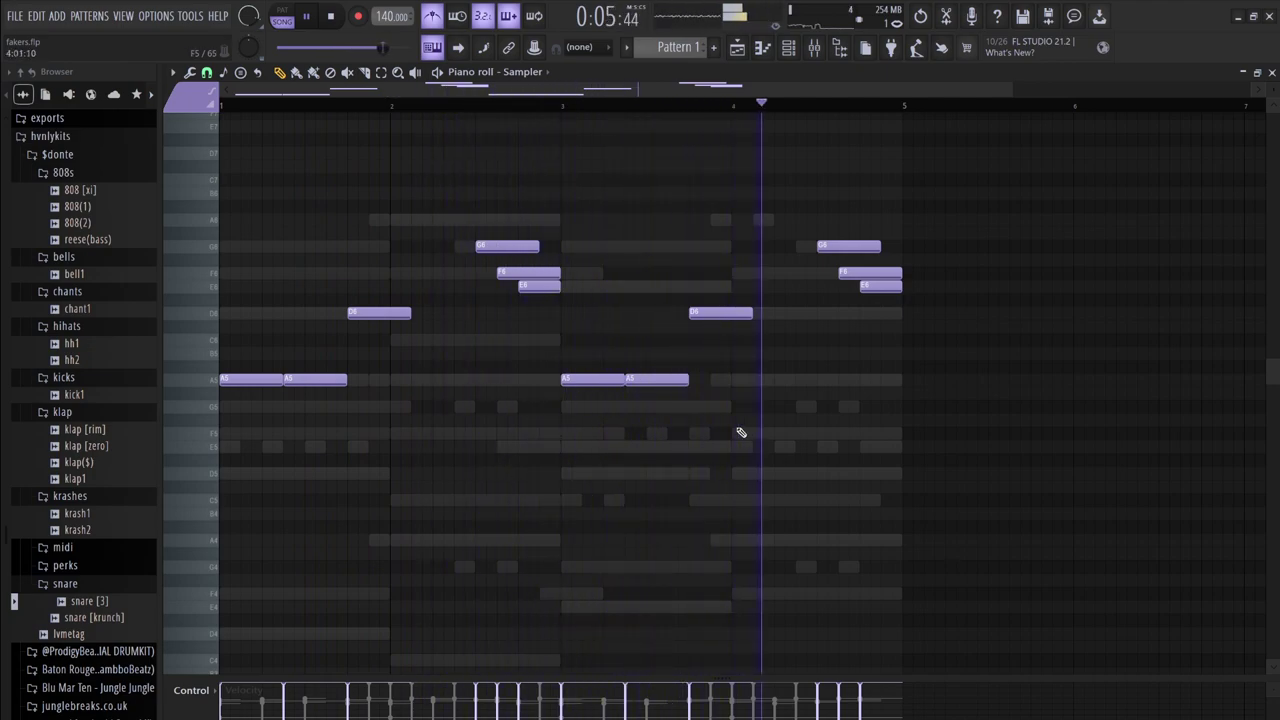
key(space)
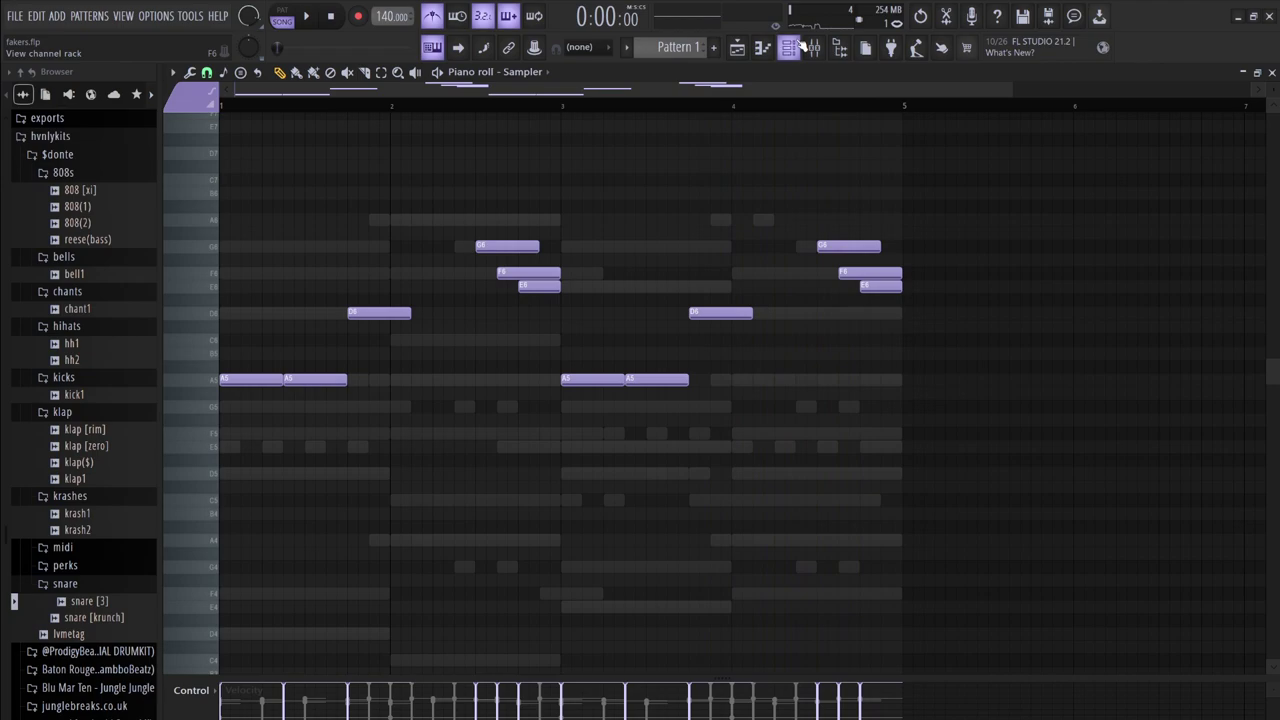
- Unmute all channels, start playback, and route the selected Pattern 1 through Pattern 1 #7 channels to mixer tracks 1 to 7
click(799, 47)
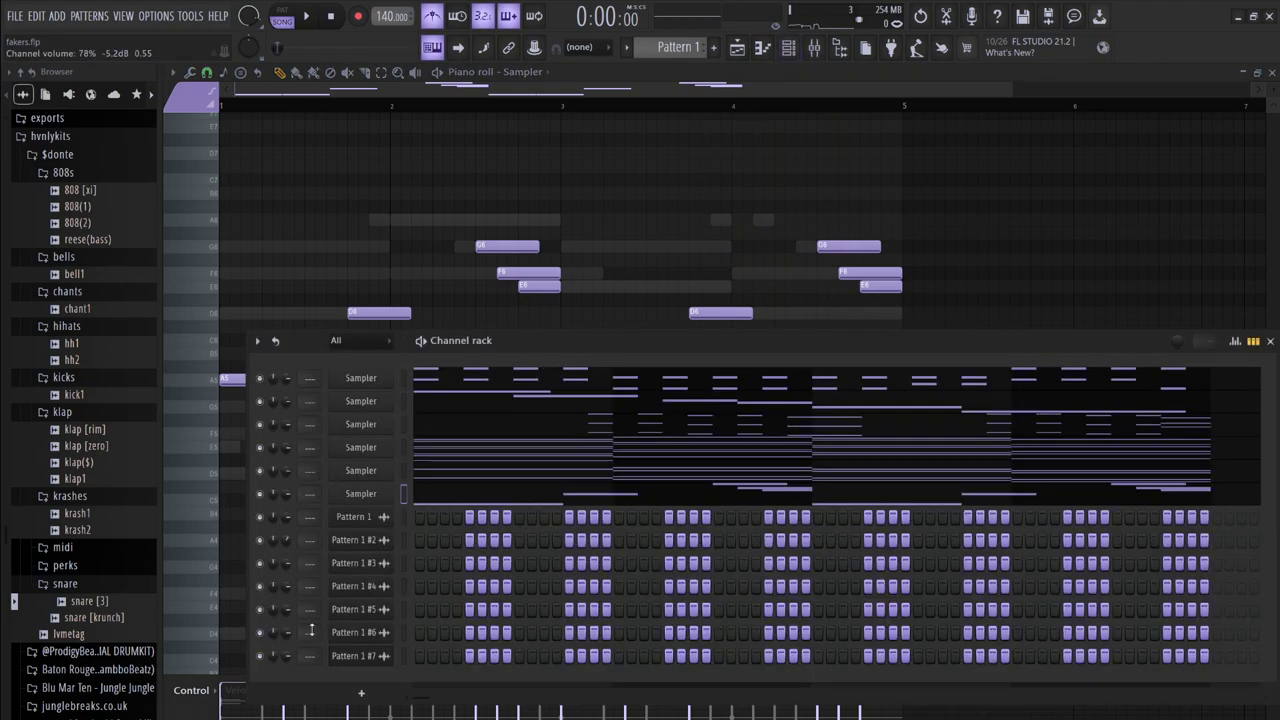
click(369, 657)
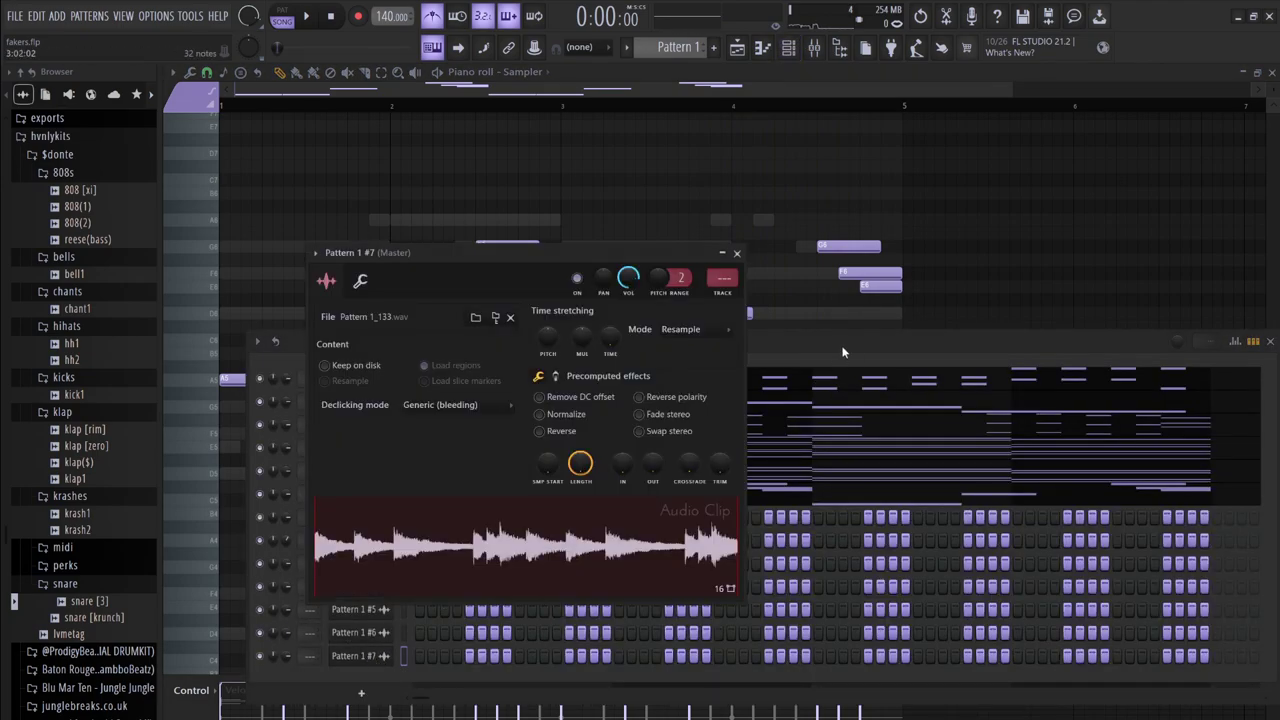
click(843, 352)
key(space)
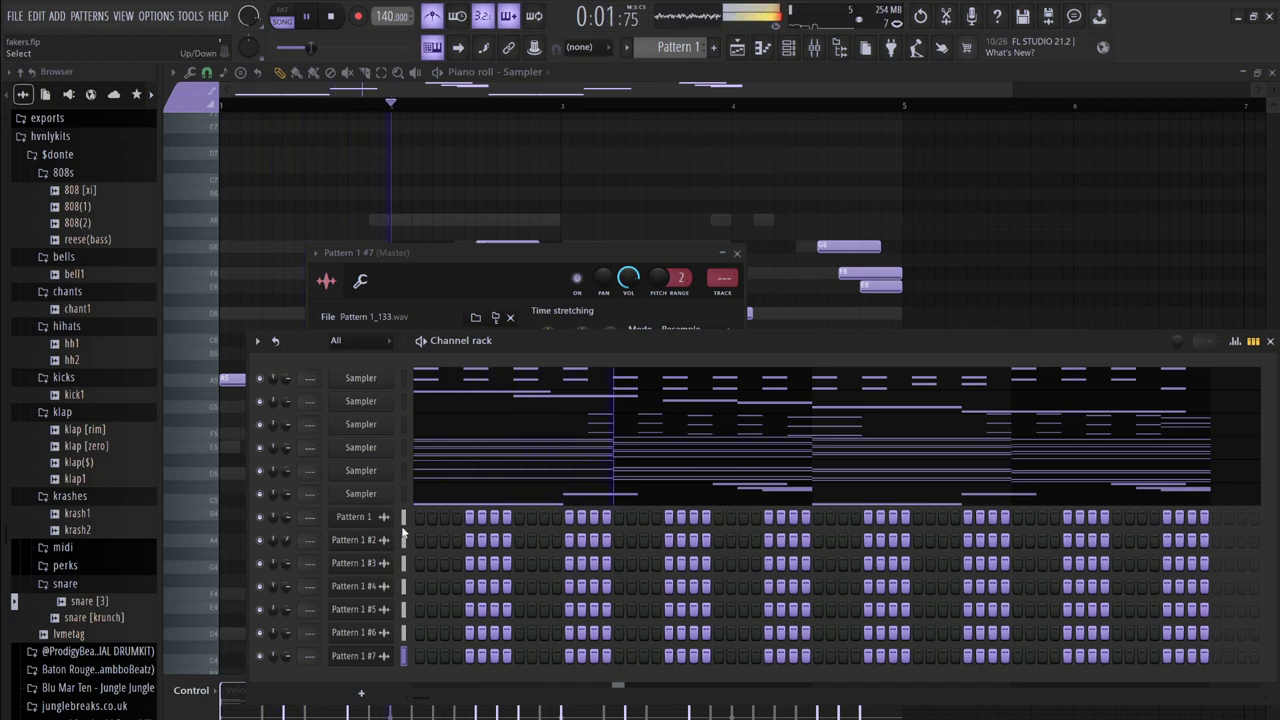
drag(405, 520, 405, 612)
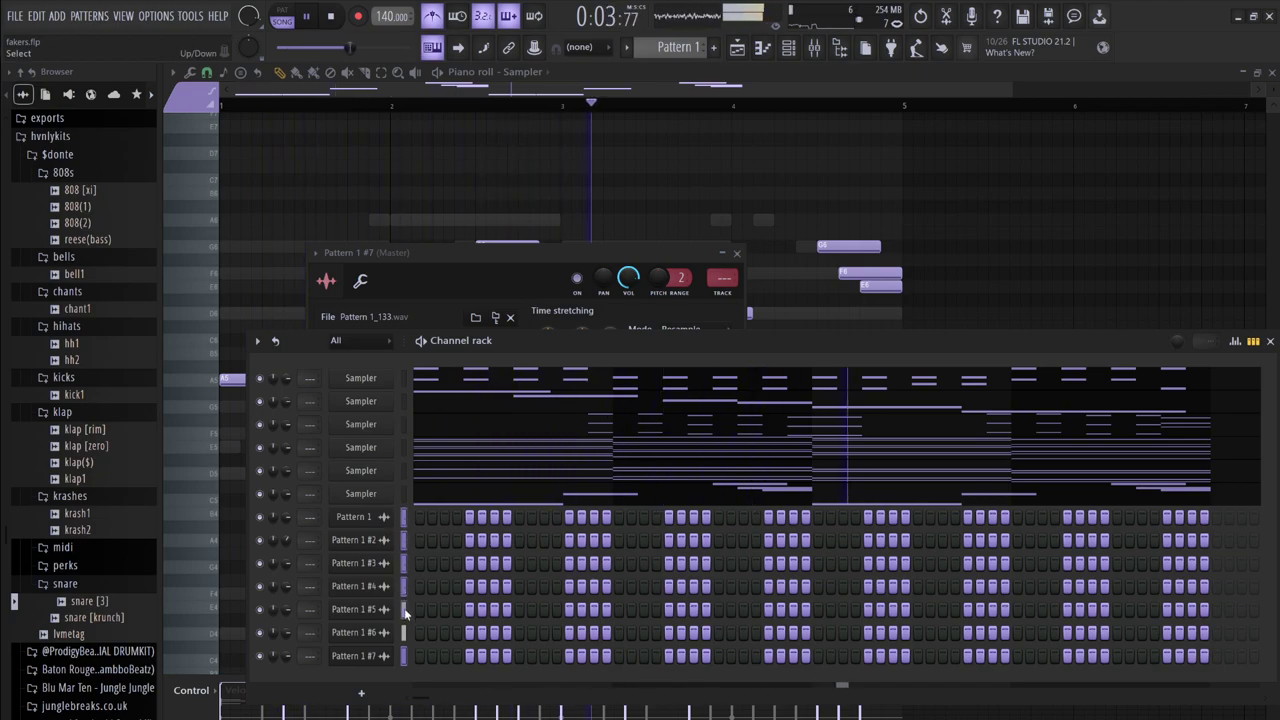
click(814, 47)
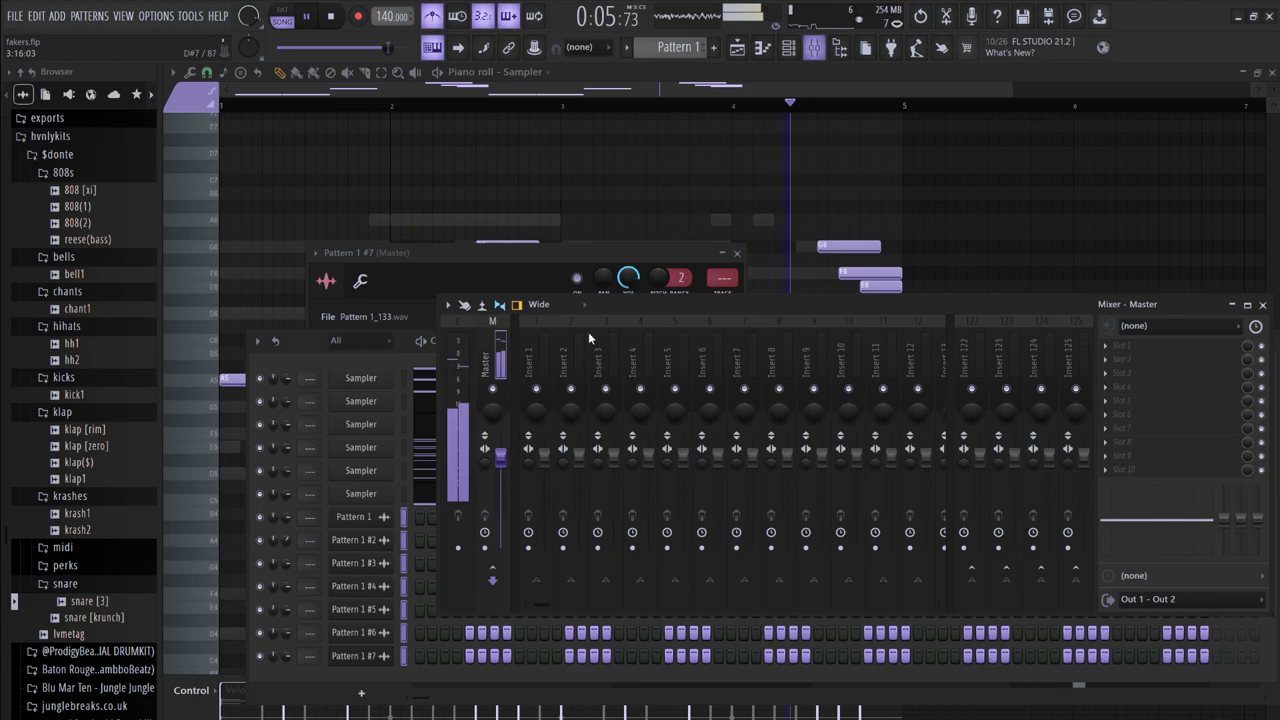
key(ctrl+l)
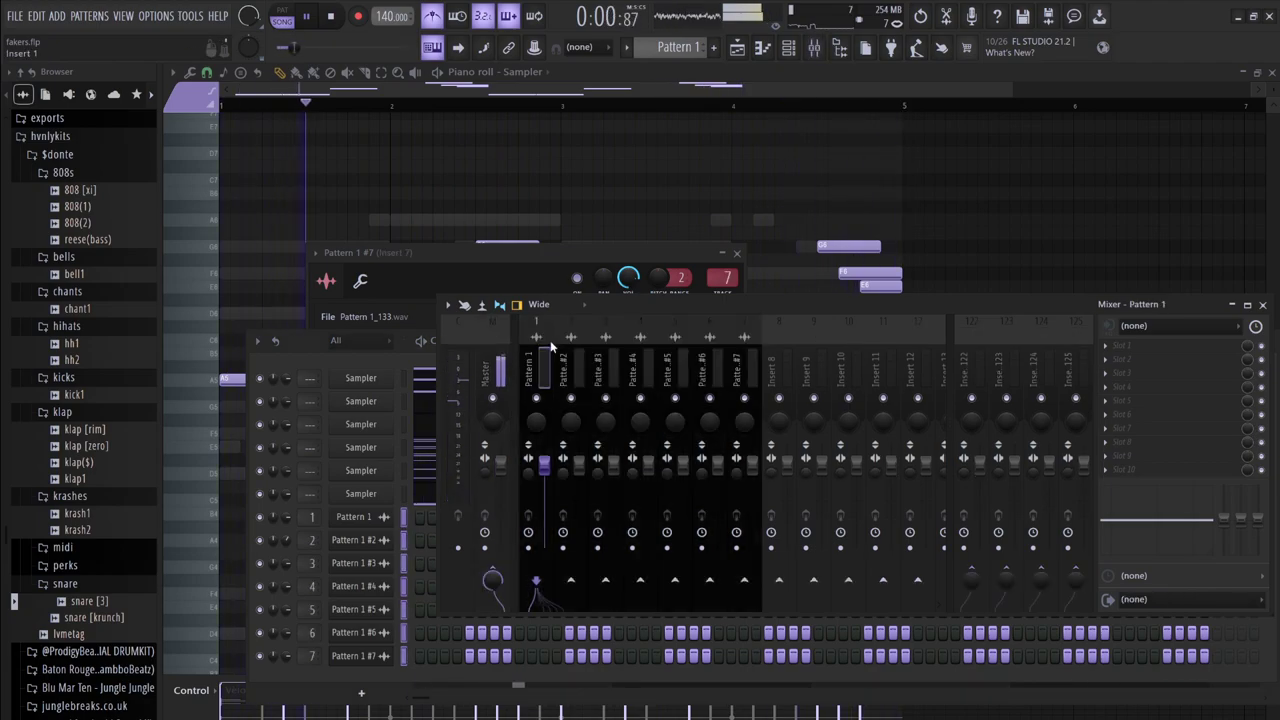
- Select mixer tracks Pattern 1 through Pattern 1 #7 and route them all to Insert 8
click(738, 362)
drag(720, 376, 547, 366)
click(771, 371)
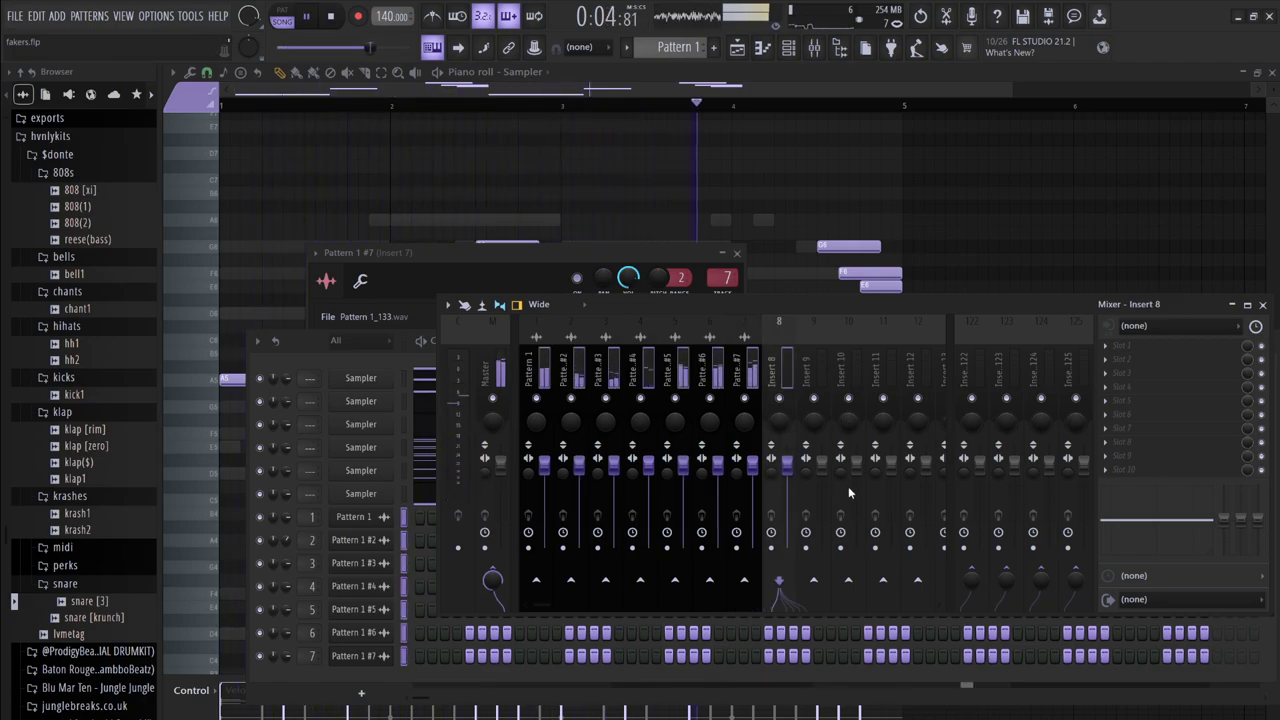
- Add Fruity soft clipper to slot 4 of the Master track and set its post gain to 74%
click(498, 374)
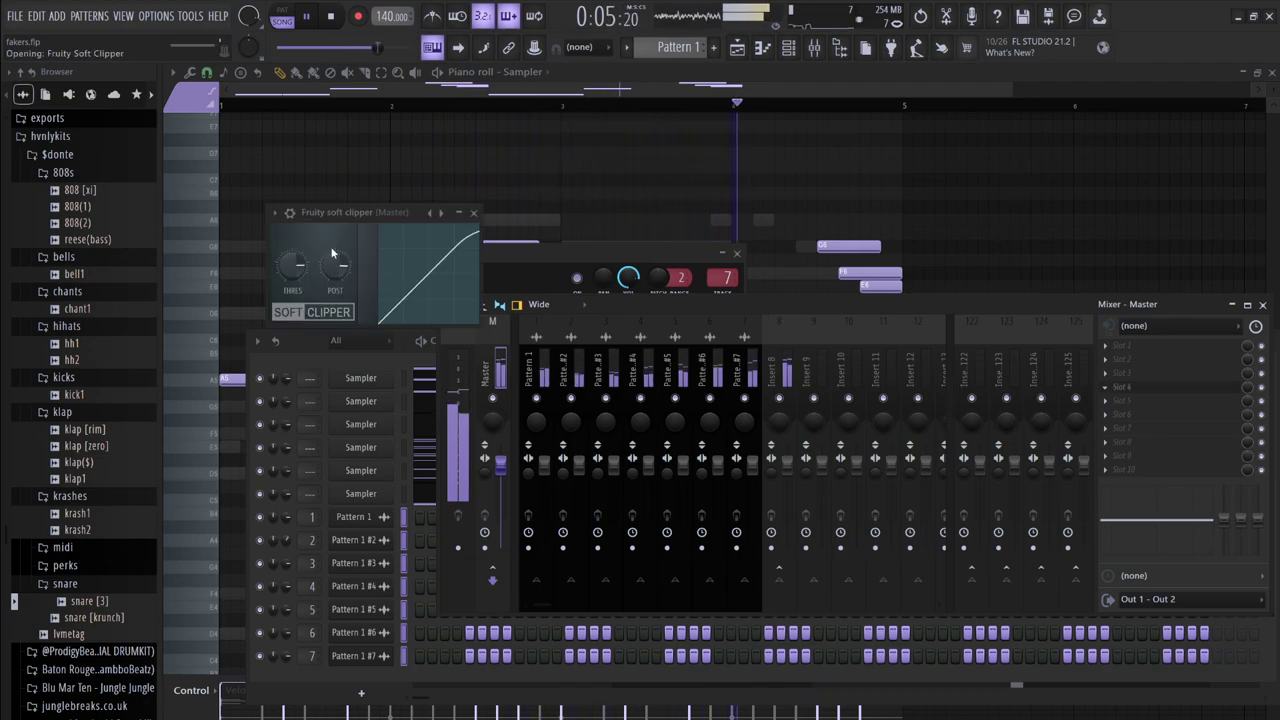
drag(337, 265, 337, 272)
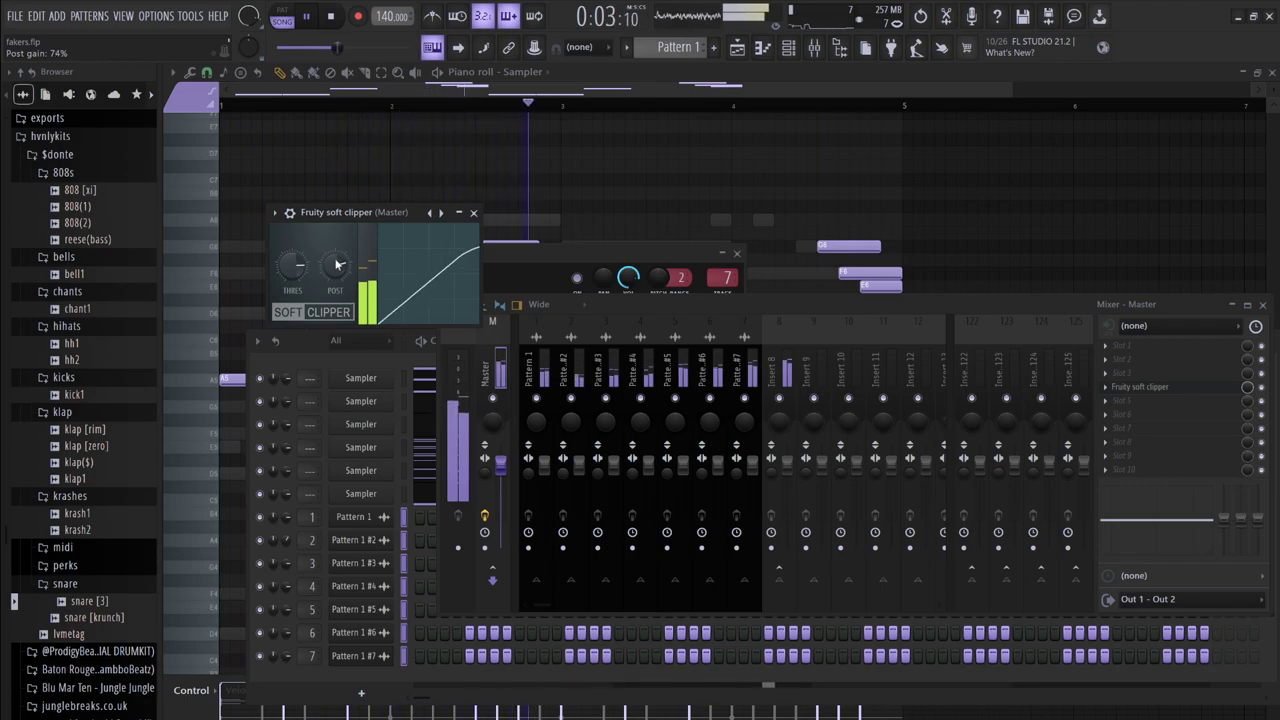
- Pull the mixer volume faders of Pattern 1 #7 through Pattern 1 #2 all the way down
click(752, 365)
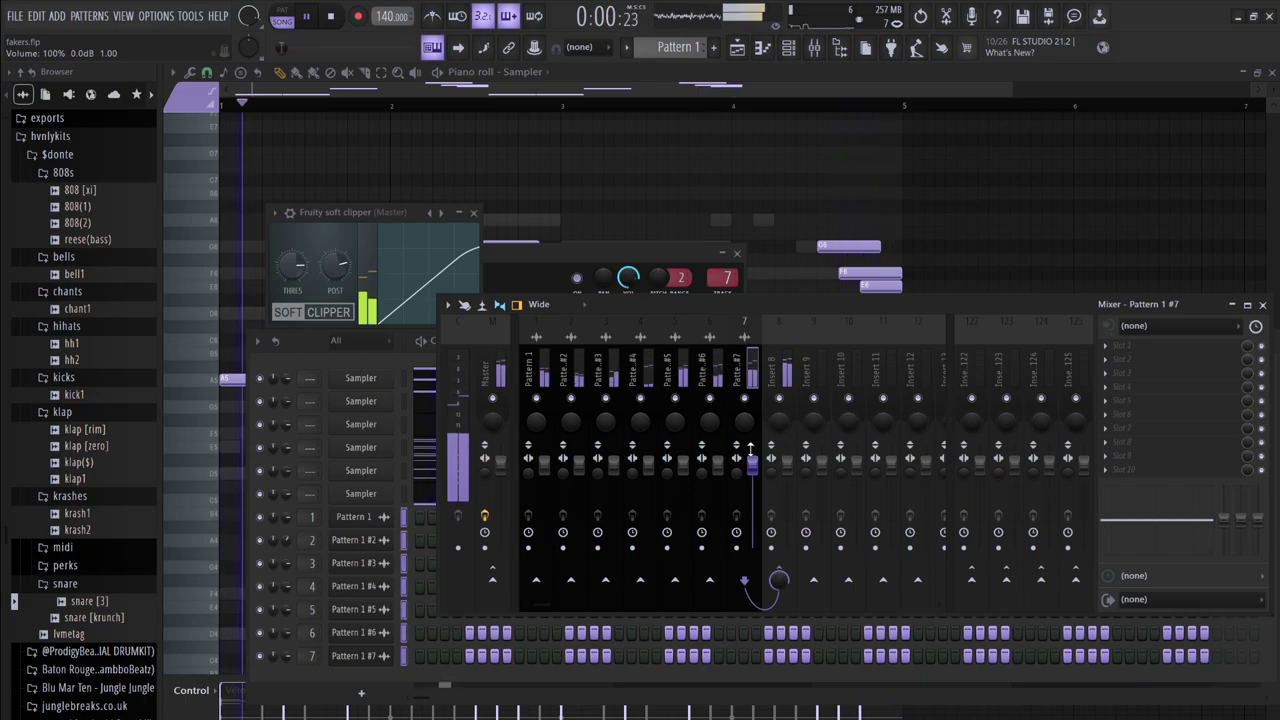
drag(751, 447, 752, 545)
drag(717, 458, 717, 545)
click(683, 462)
drag(683, 464, 683, 545)
drag(648, 465, 648, 545)
click(614, 465)
drag(613, 462, 614, 548)
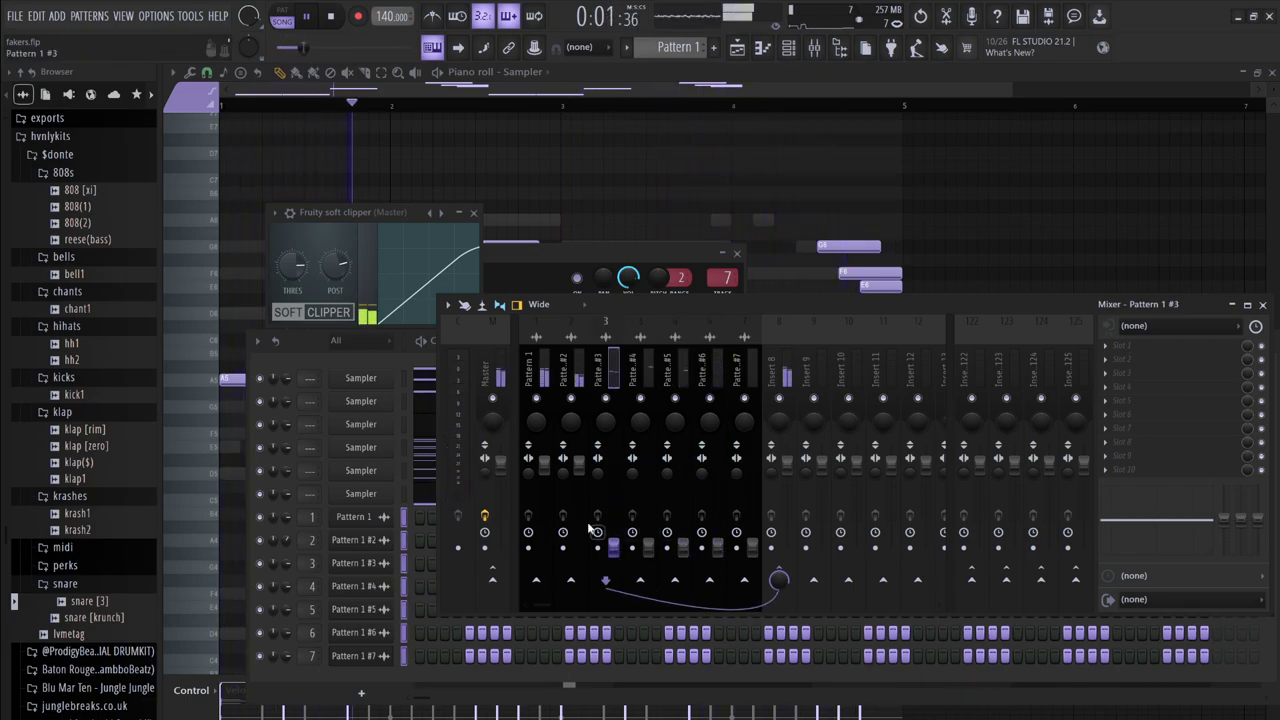
drag(578, 462, 578, 545)
- Offset the panning of Pattern 1, pan Pattern 1 #2 14% right, and raise Pattern 1 #2's volume to 86%
click(536, 462)
drag(536, 421, 568, 407)
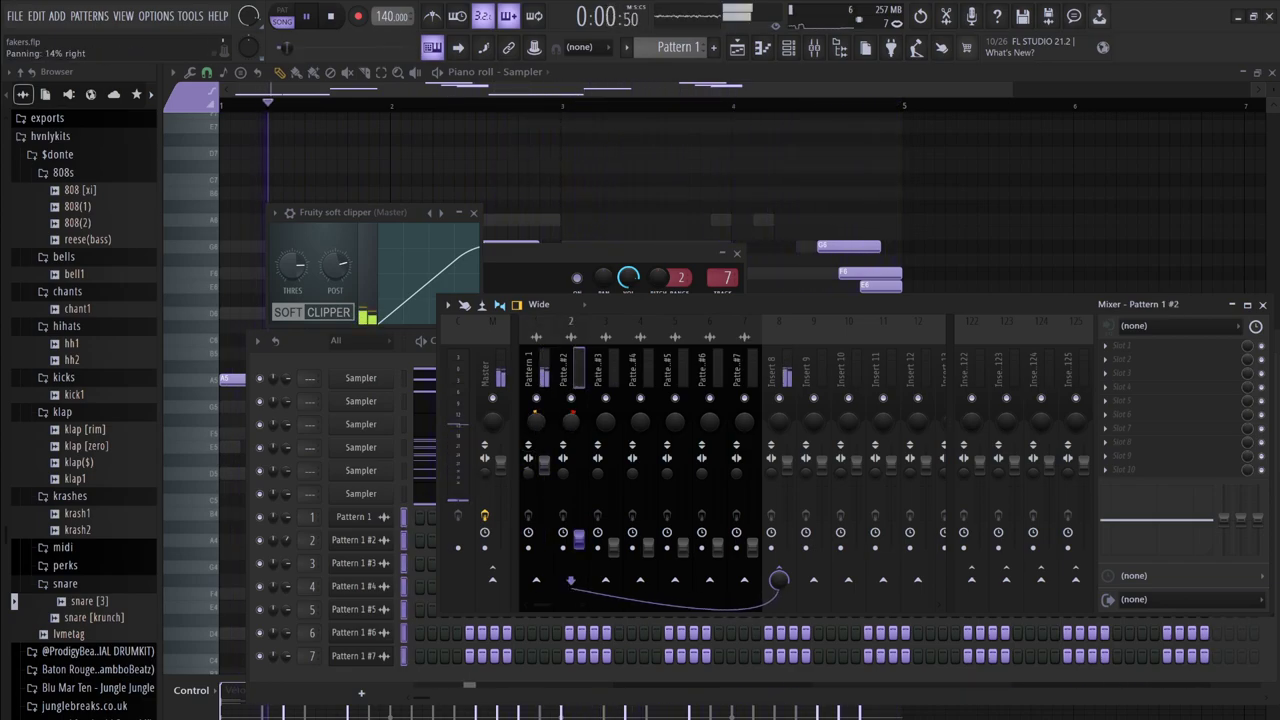
drag(578, 545, 578, 470)
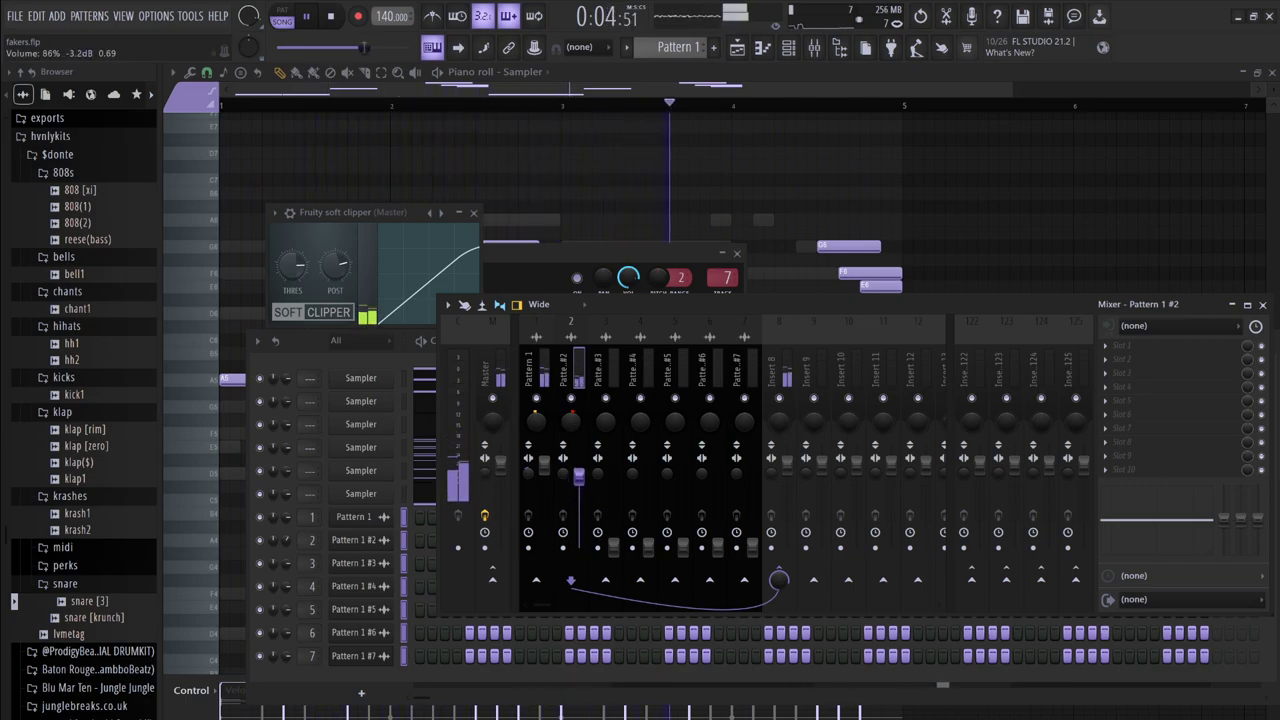
- On Pattern 1's mixer EQ, cut the low shelf by 18 dB and boost 4.5 dB at about 7.4 kHz
click(550, 353)
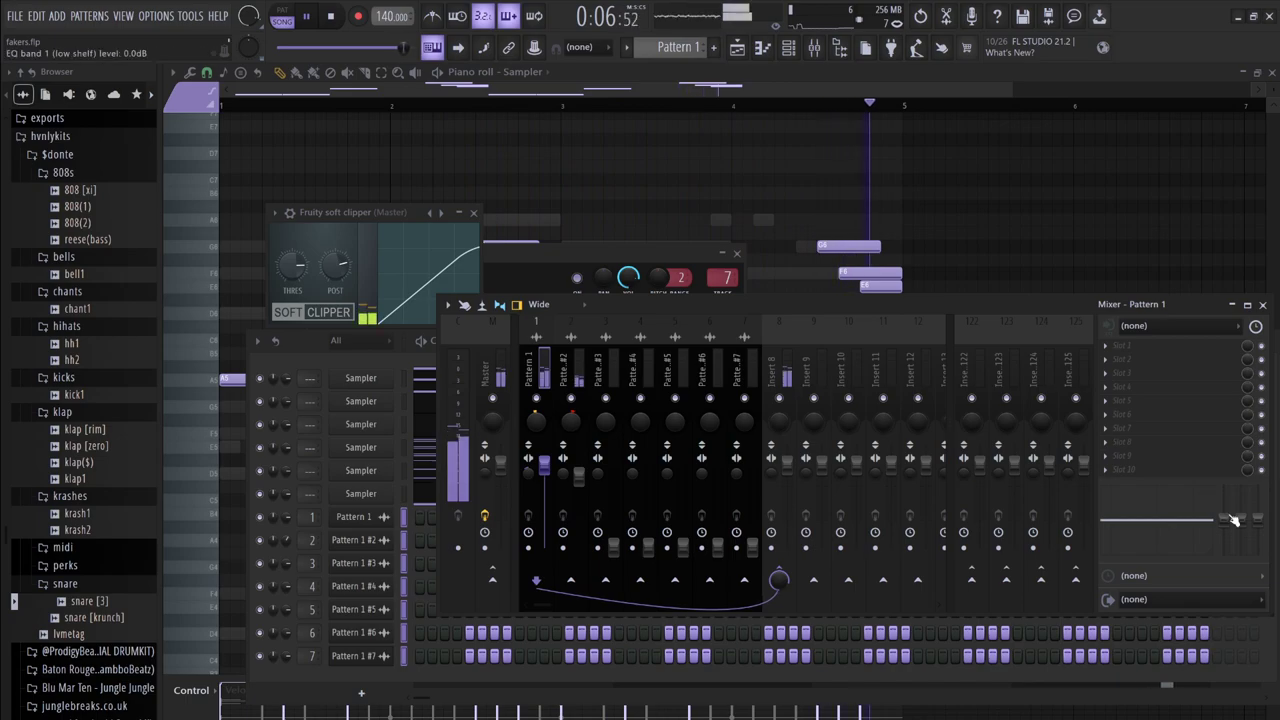
drag(1226, 518, 1226, 555)
drag(1158, 520, 1191, 513)
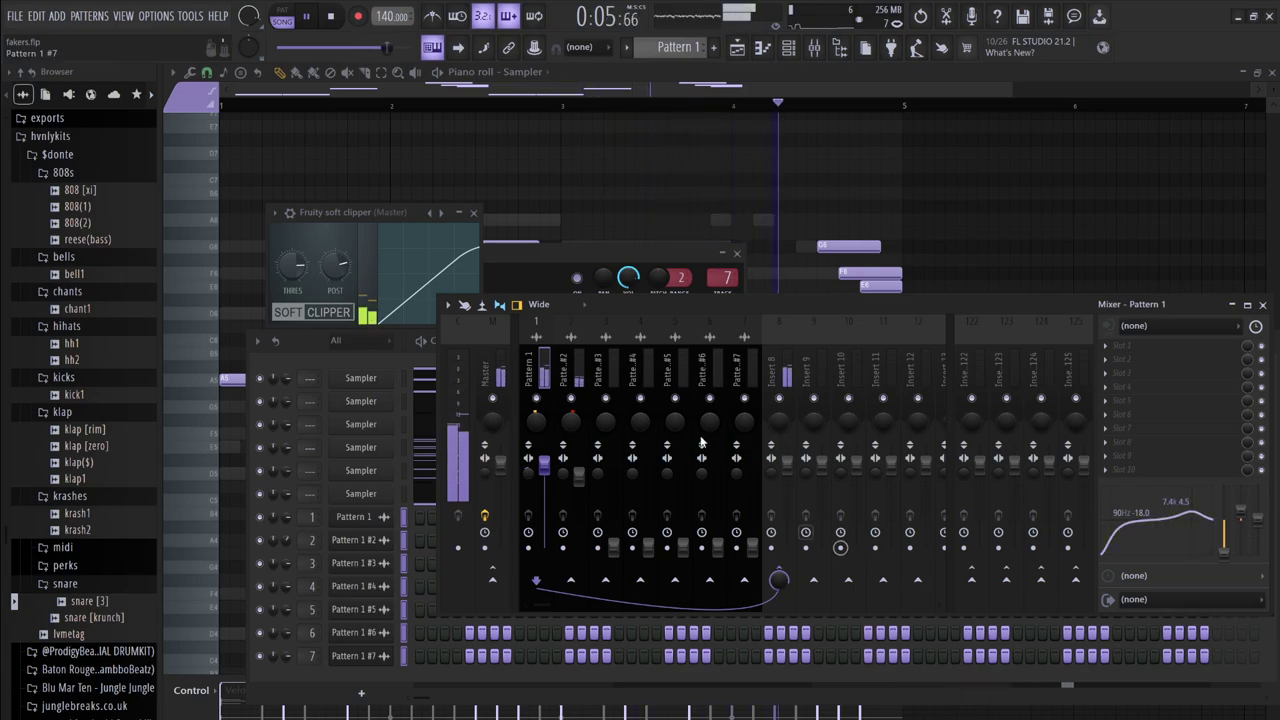
- On Pattern 1 #2's mixer EQ, cut the low shelf by 18 dB and boost 7.5 dB at 787 Hz
click(577, 382)
drag(1225, 523, 1225, 556)
mouse_move(1163, 524)
mouse_down()
mouse_move(1138, 504)
mouse_move(1155, 490)
mouse_move(1152, 509)
mouse_up()
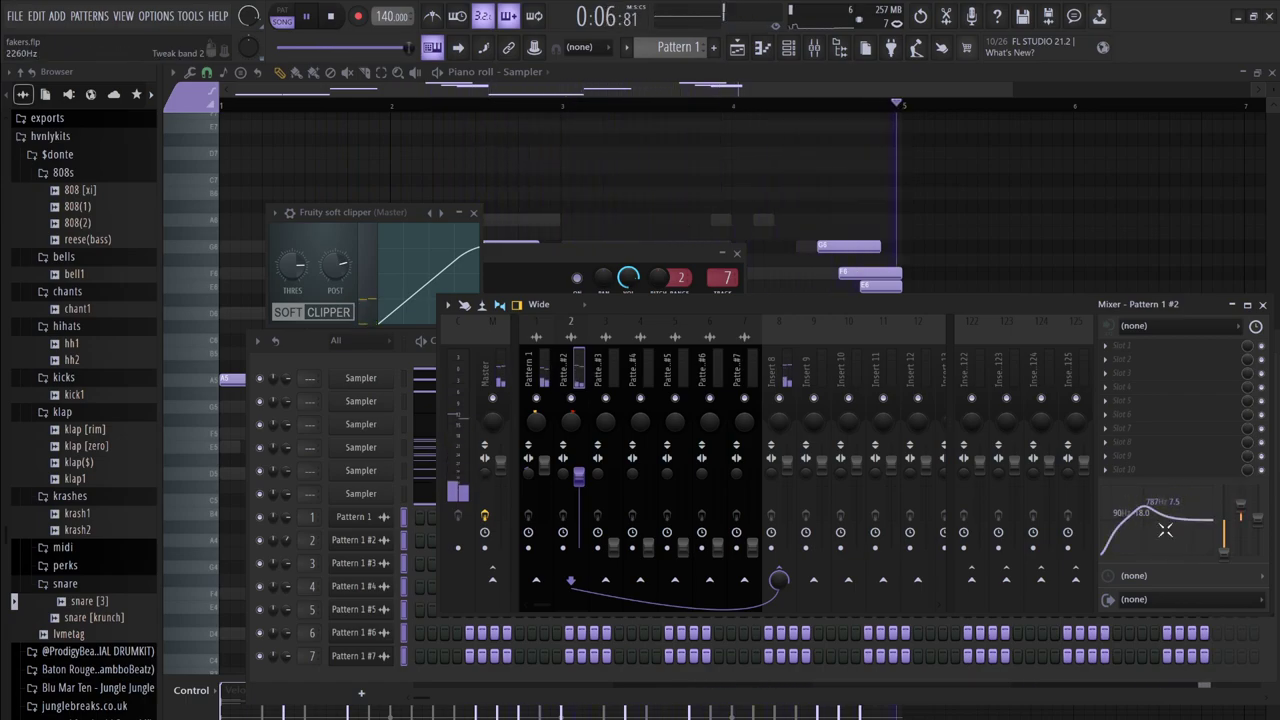
- Raise Pattern 1 #3's volume to about 96% and set Pattern 1 #2's stereo separation to 5% separated
drag(614, 547, 614, 485)
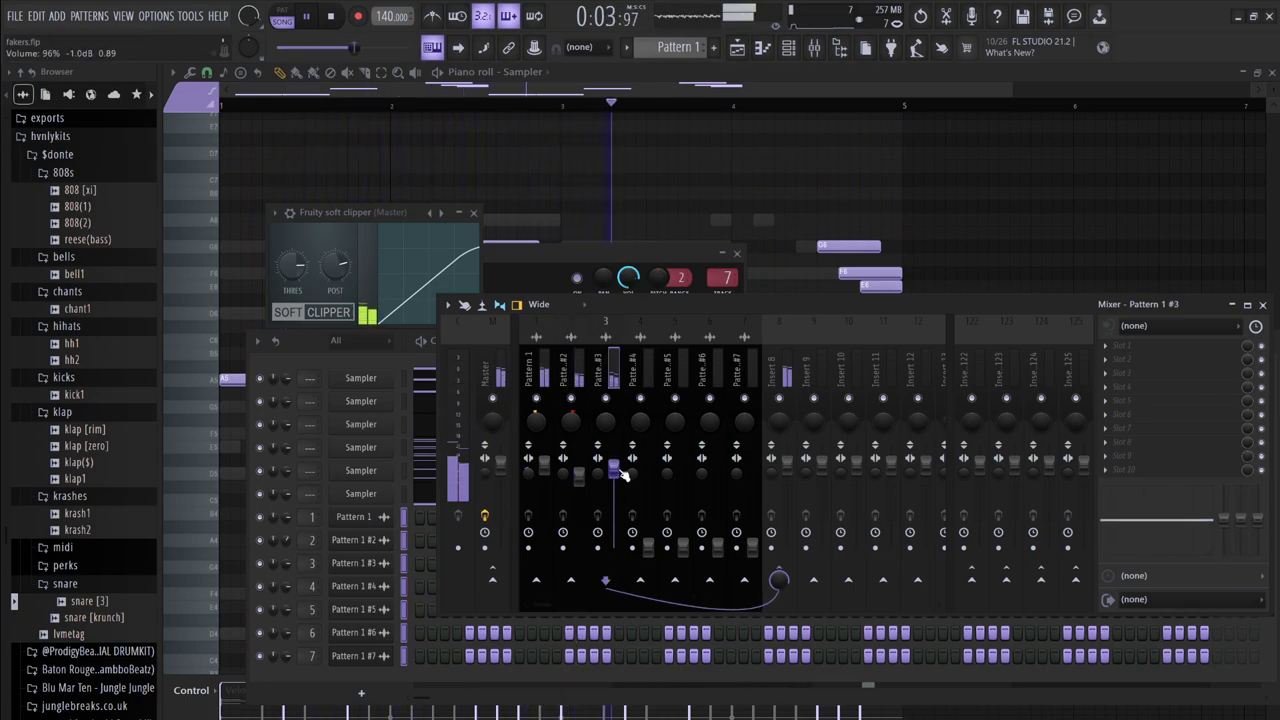
drag(570, 482, 570, 485)
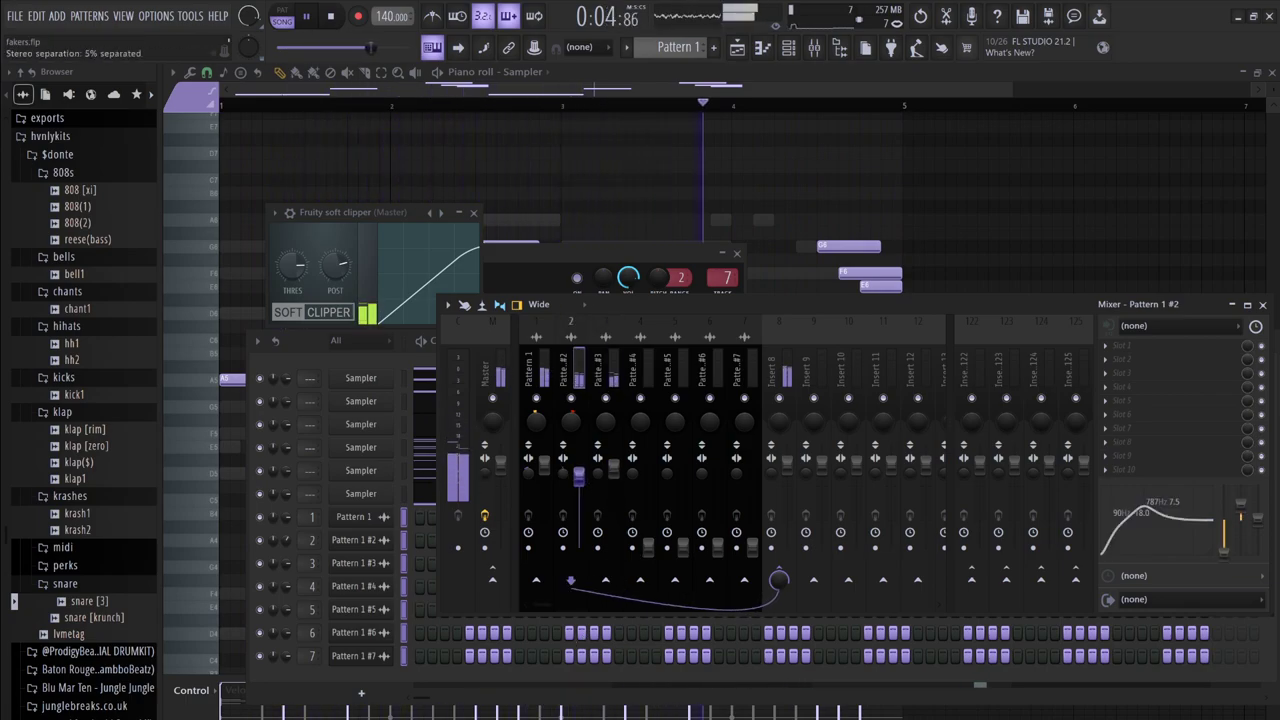
- On Pattern 1 #3, cut the EQ's low shelf, boost the upper mids, and lower the track volume slightly
click(613, 470)
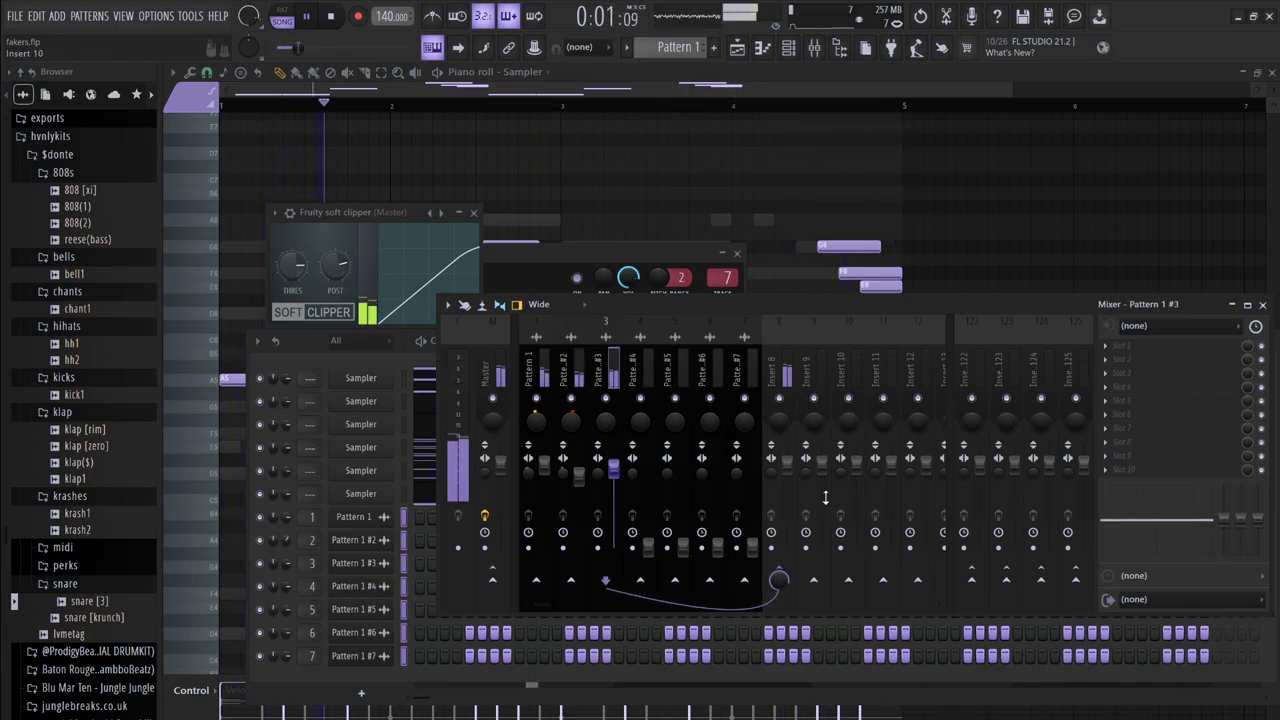
drag(1223, 519, 1223, 554)
drag(1160, 521, 1189, 512)
drag(624, 477, 622, 483)
- Raise Pattern 1 #4's volume, offset its panning slightly, cut its low shelf by 18 dB and boost 6.3 dB at 1.4 kHz
click(648, 520)
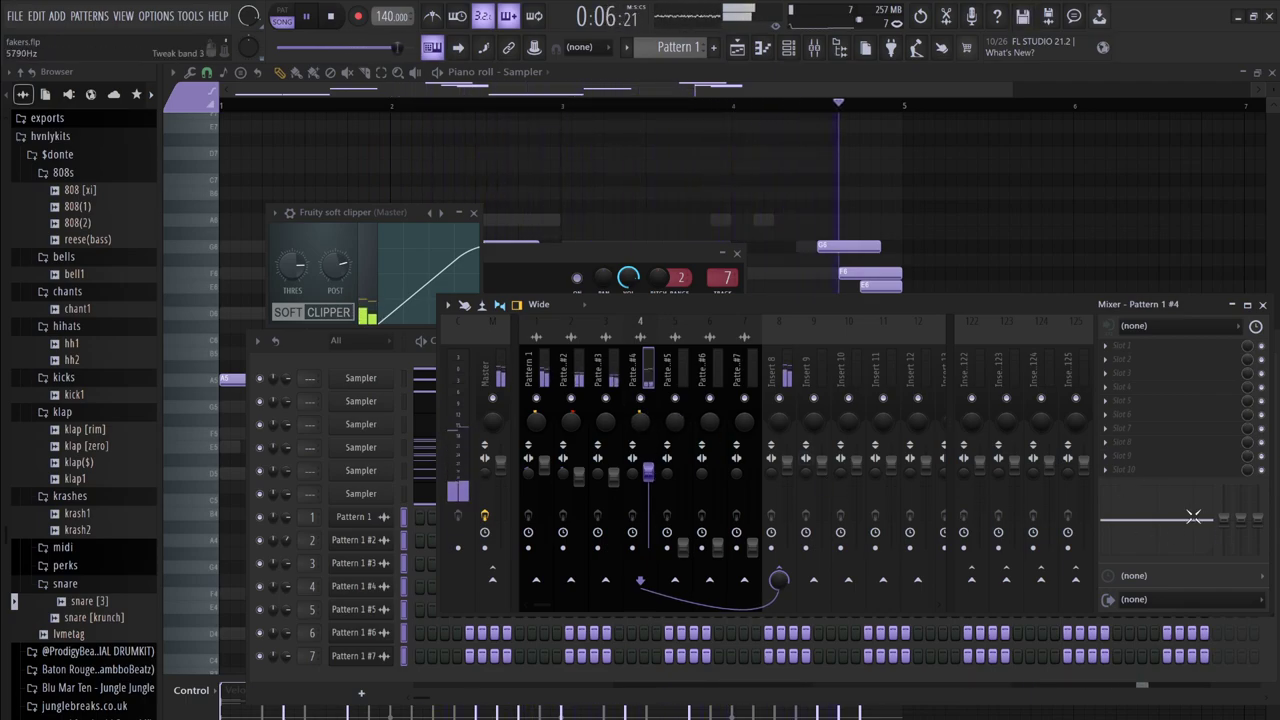
drag(1224, 519, 1165, 508)
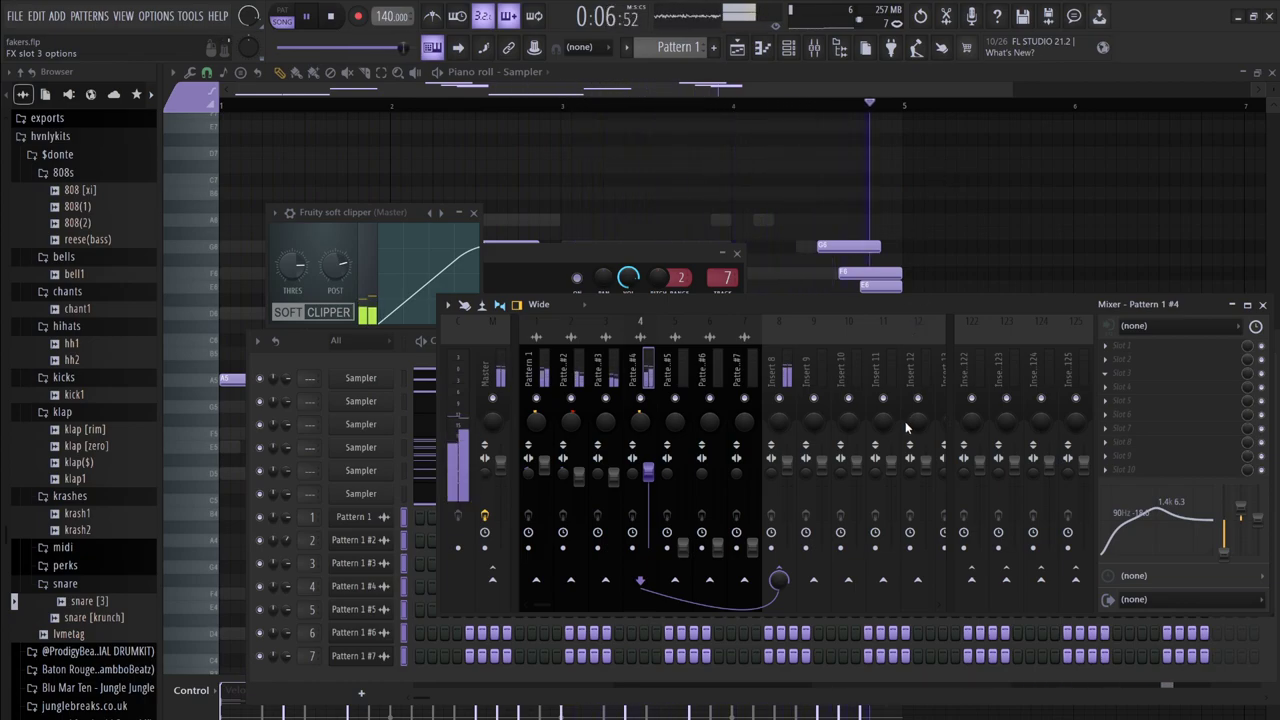
- Add Fruity PanOMatic to slot 3 of Pattern 1 #4, recenter the track's panning, and move its EQ peak to 2.7 kHz at 7.4 dB
click(1016, 67)
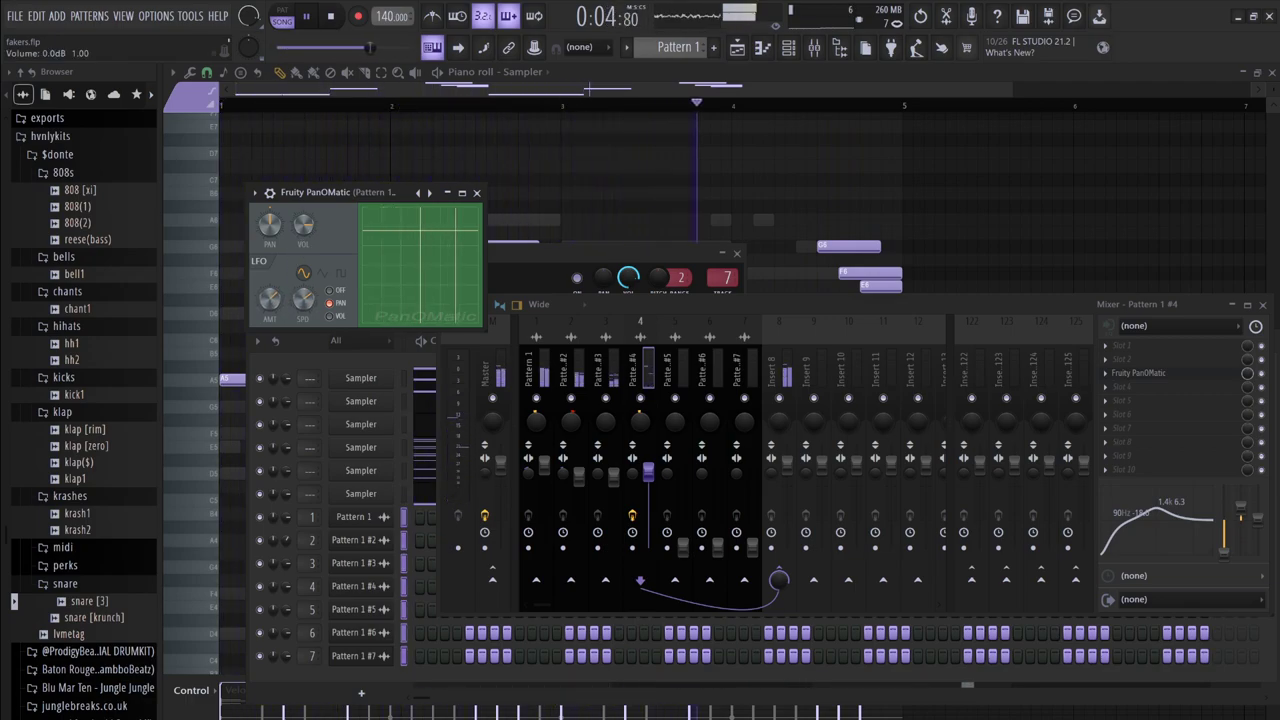
click(676, 428)
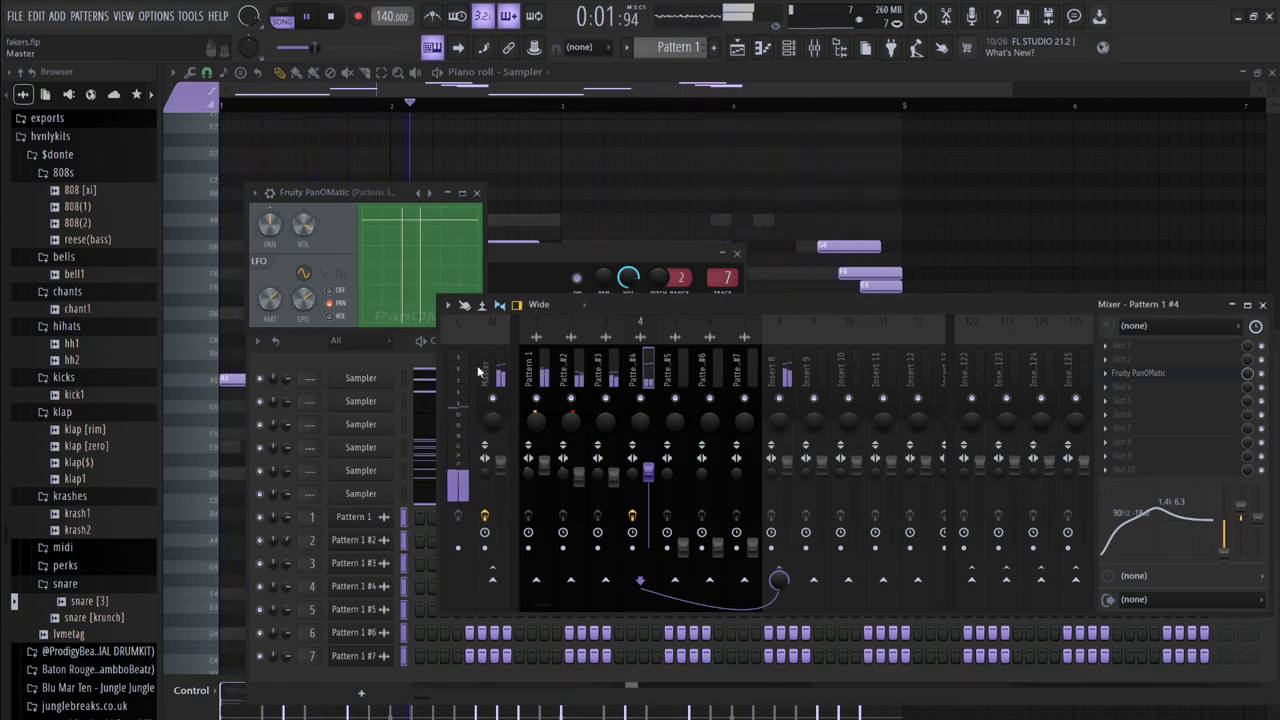
drag(1160, 512, 1178, 510)
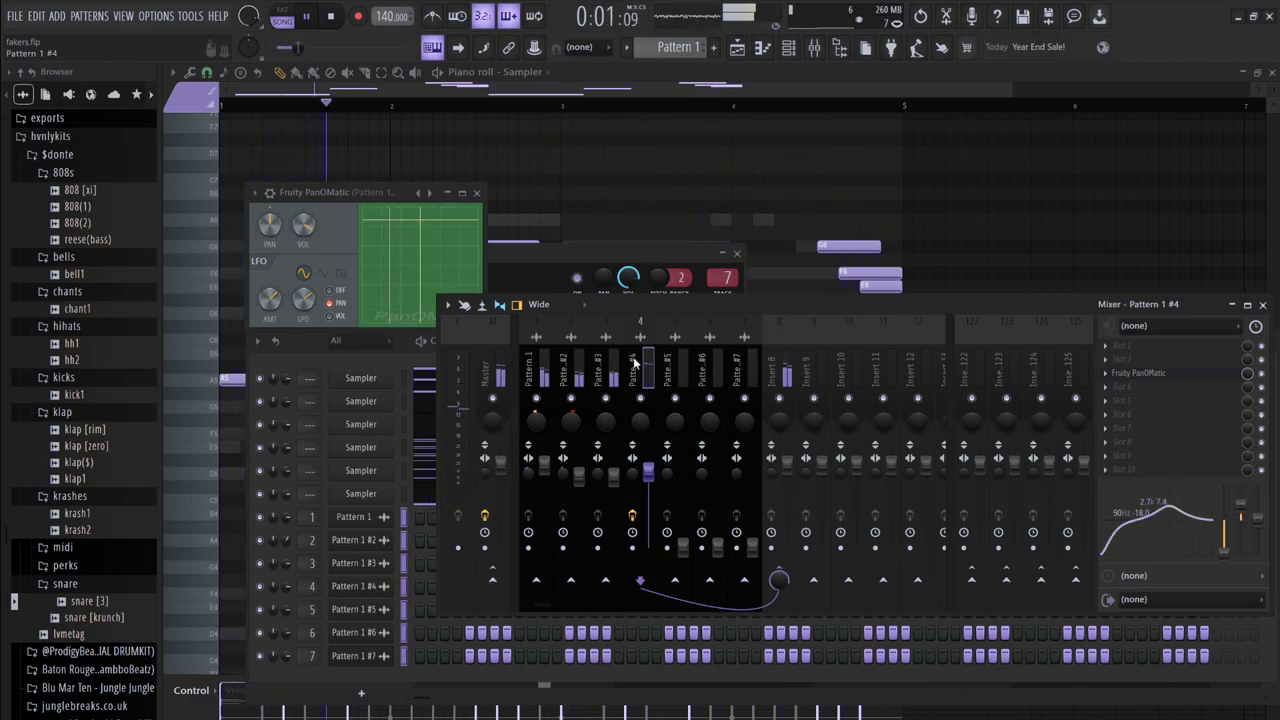
- Raise Pattern 1 #5's volume, separate its stereo by 17%, cut its low shelf by 18 dB and boost 6.6 dB at 946 Hz
click(681, 552)
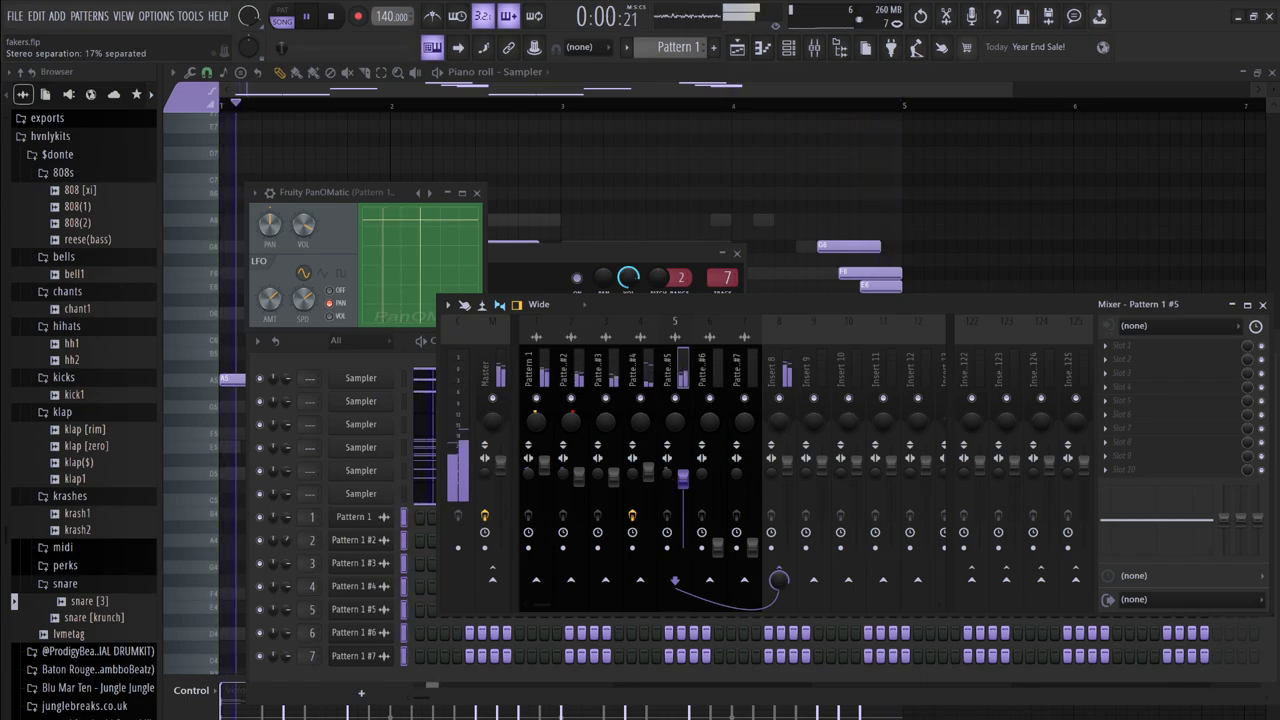
drag(1222, 519, 1227, 560)
mouse_move(1146, 520)
mouse_down()
mouse_move(1169, 512)
mouse_move(1158, 504)
mouse_up()
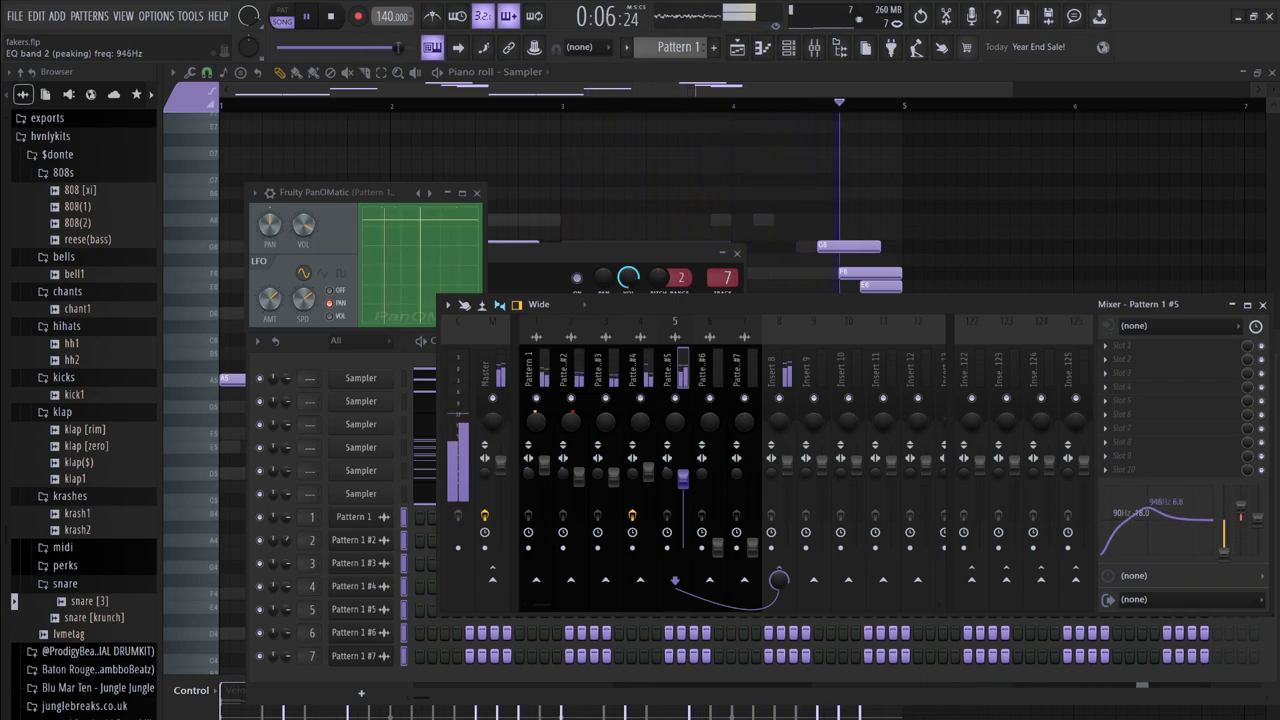
- Set Pattern 1 #6 to 79% volume and 11% stereo separation, cutting its lows by 18 dB and boosting 5.4 dB at 9.2 kHz
click(717, 502)
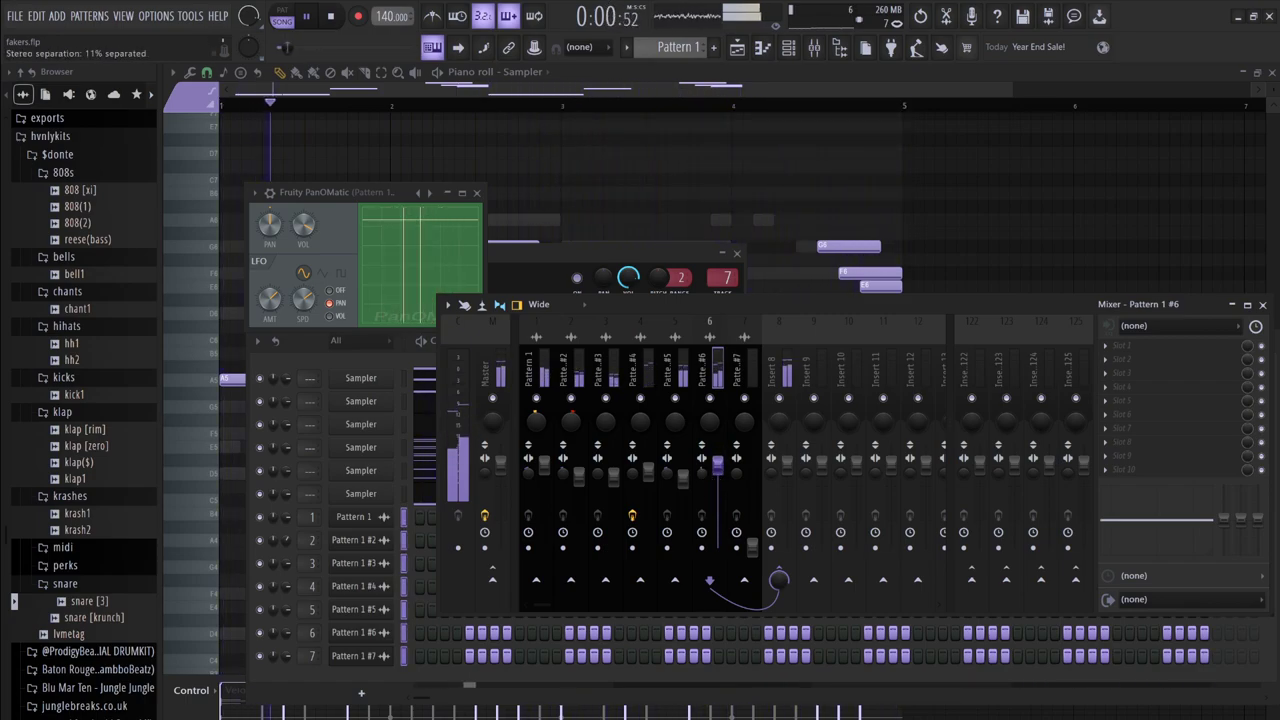
drag(1221, 524, 1197, 508)
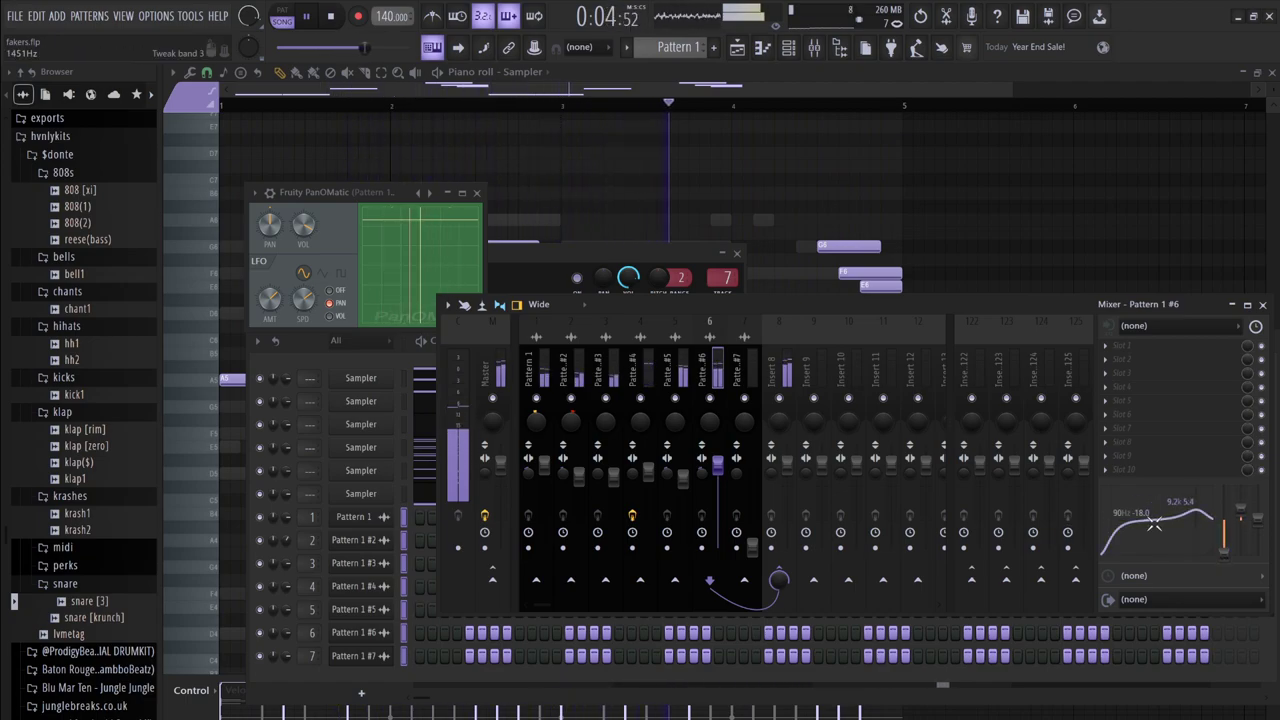
drag(727, 471, 727, 494)
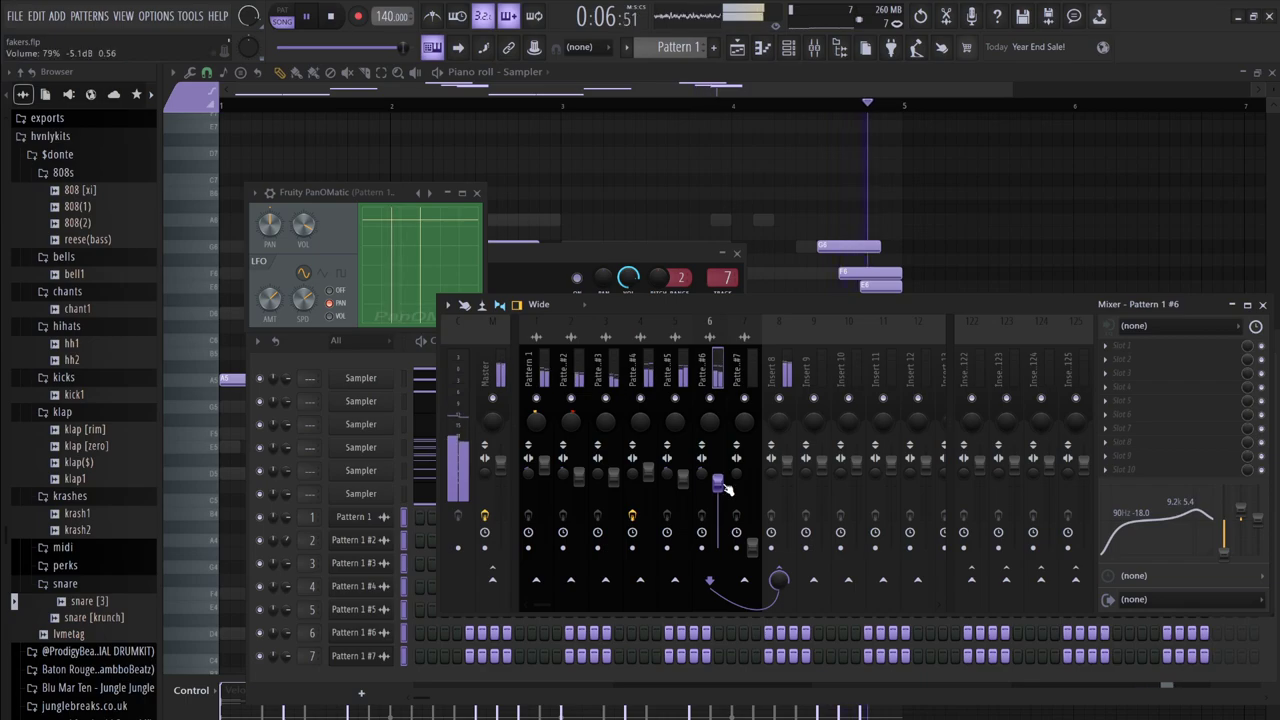
- Raise Pattern 1 #7's volume, separate its stereo by 16%, and shape its EQ with cut lows, 9.5 dB at 1.9 kHz and -11.7 dB highs
drag(754, 547, 754, 467)
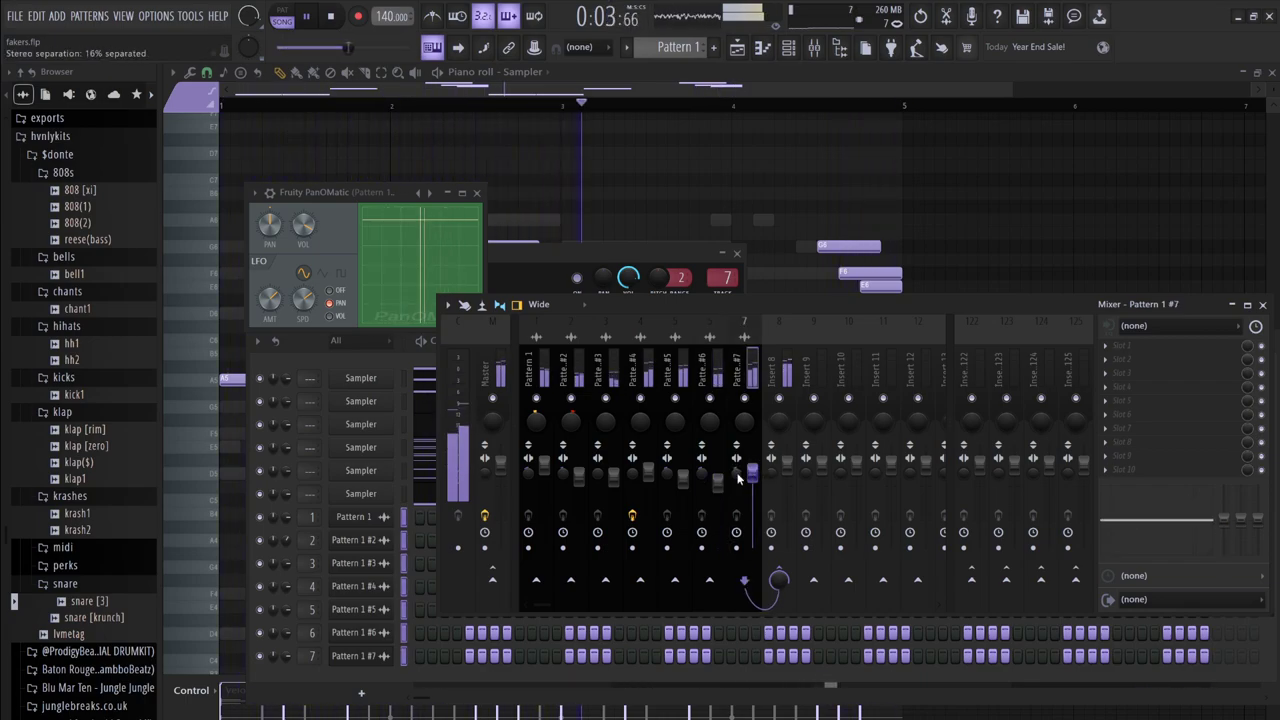
drag(1210, 532, 1150, 504)
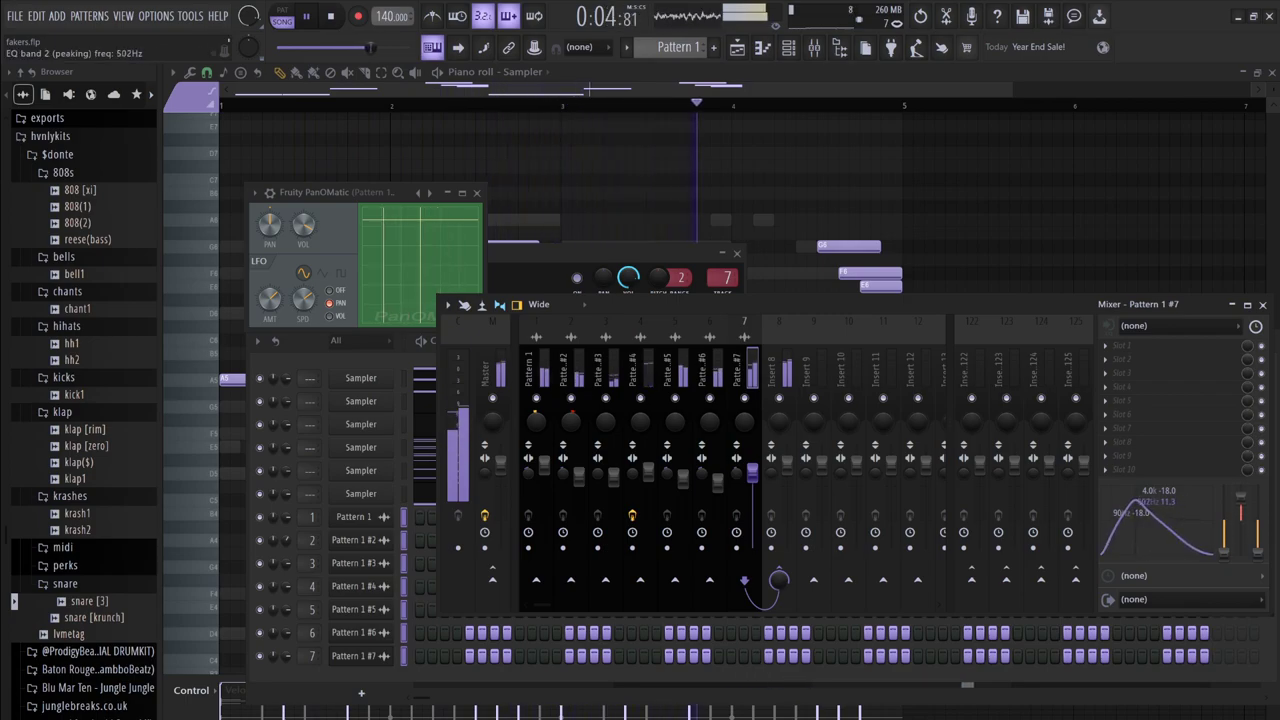
drag(1144, 488, 1141, 495)
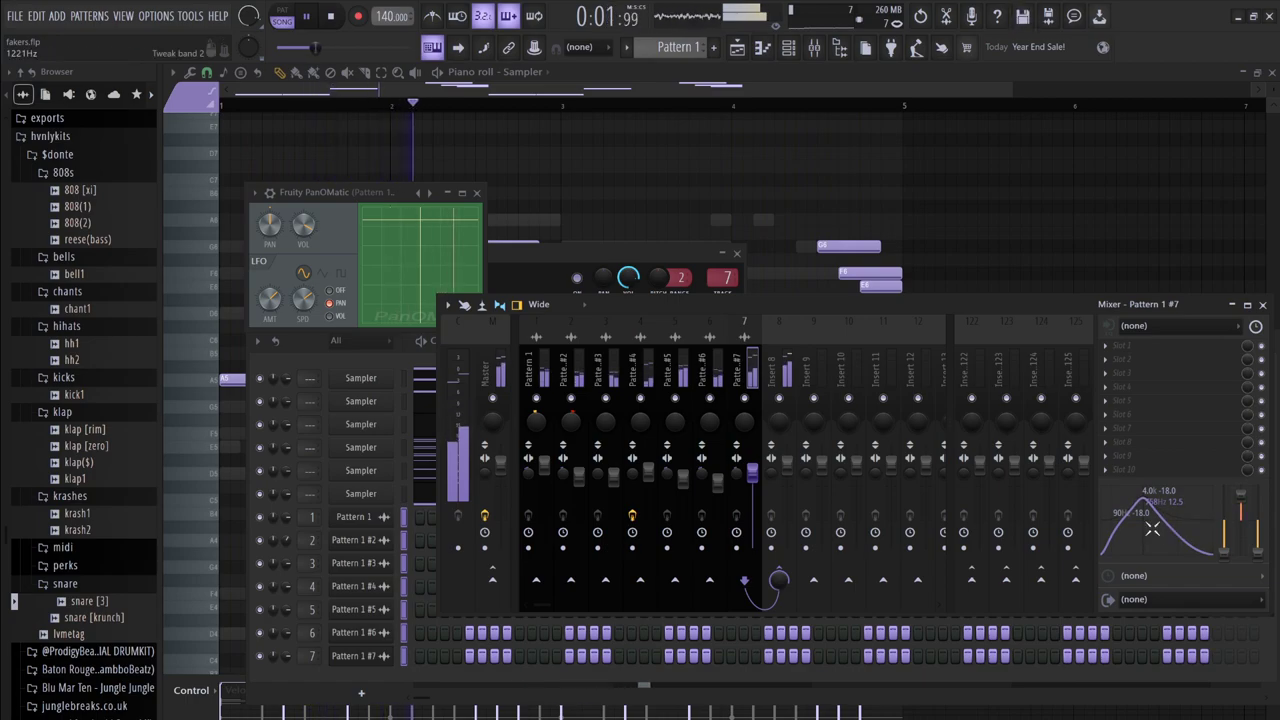
mouse_move(1145, 510)
mouse_down()
mouse_move(1161, 502)
mouse_move(1146, 510)
mouse_up()
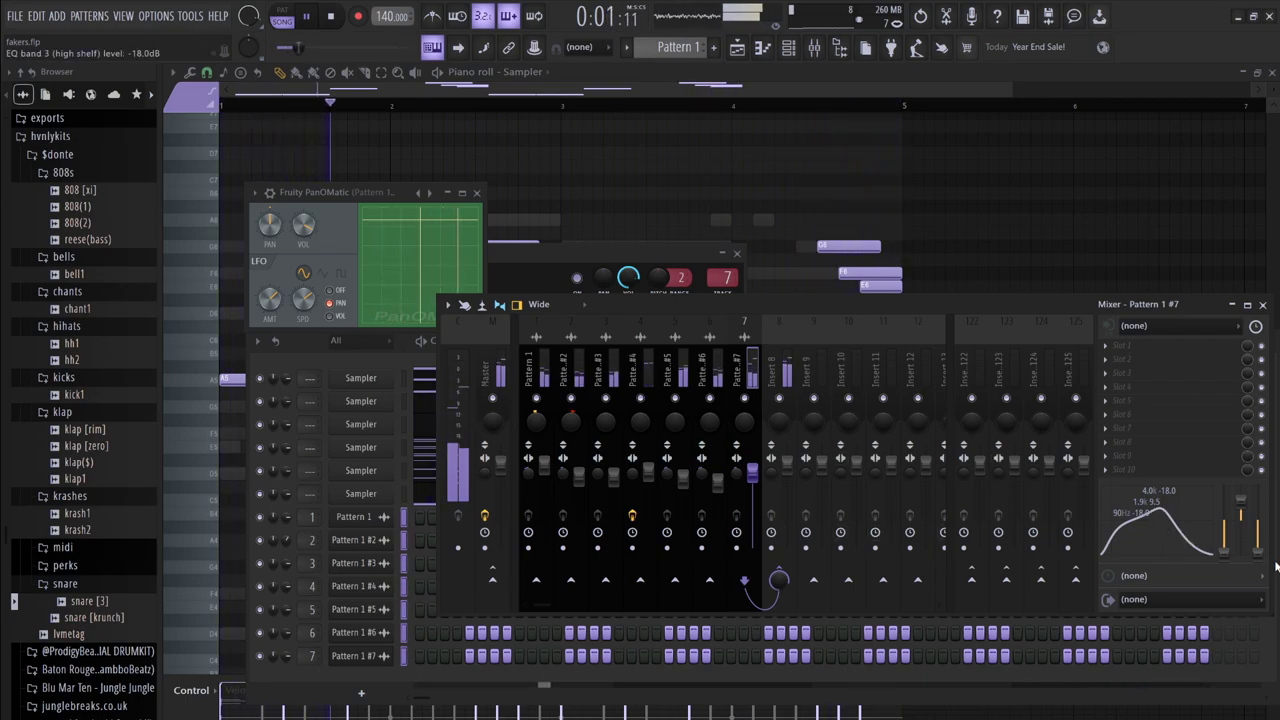
drag(1257, 527, 1257, 538)
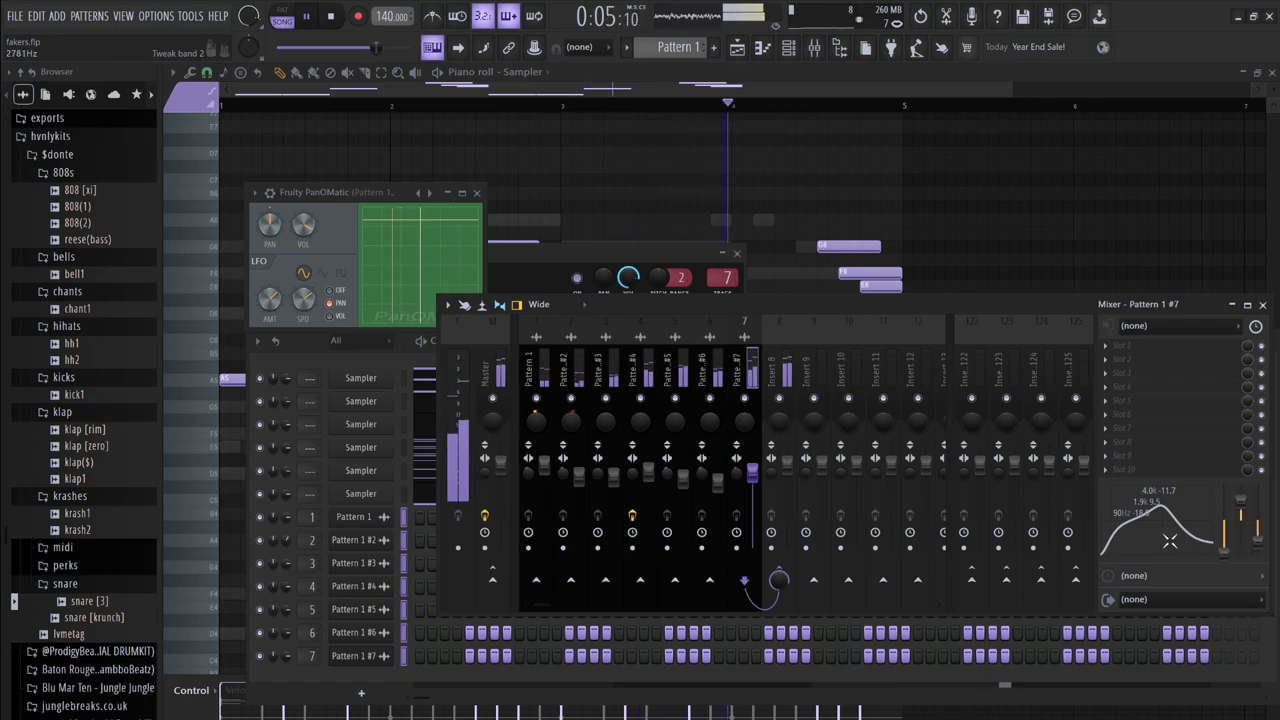
drag(1125, 550, 1136, 550)
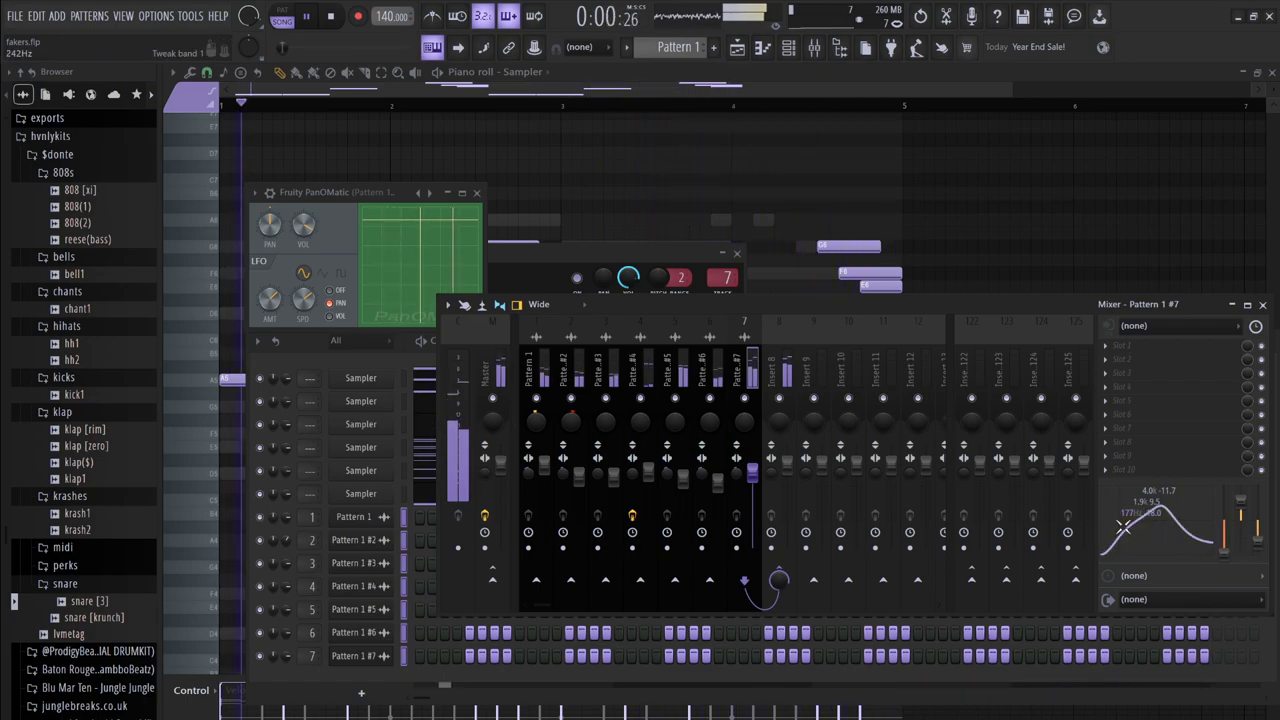
- Add FabFilter Pro-C 2 to slot 3 of Insert 8, lower its threshold and ratio, and set the attack to 0.35 ms
click(782, 376)
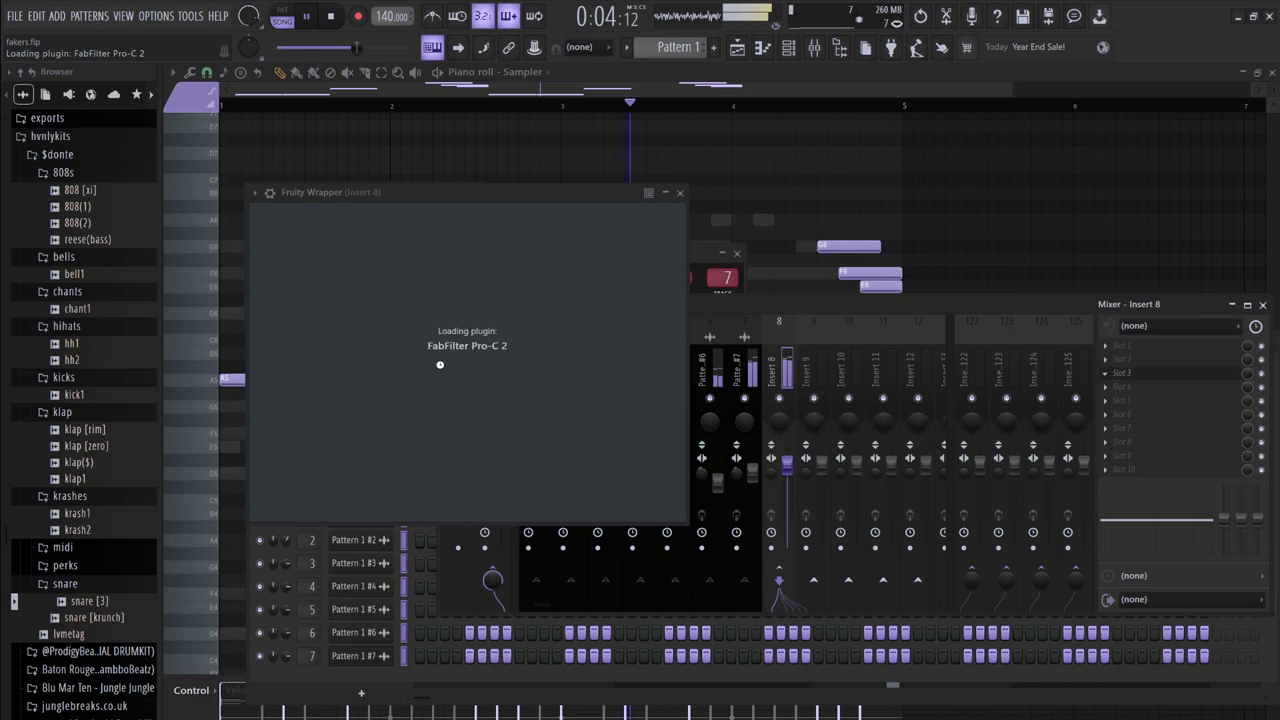
drag(306, 456, 337, 527)
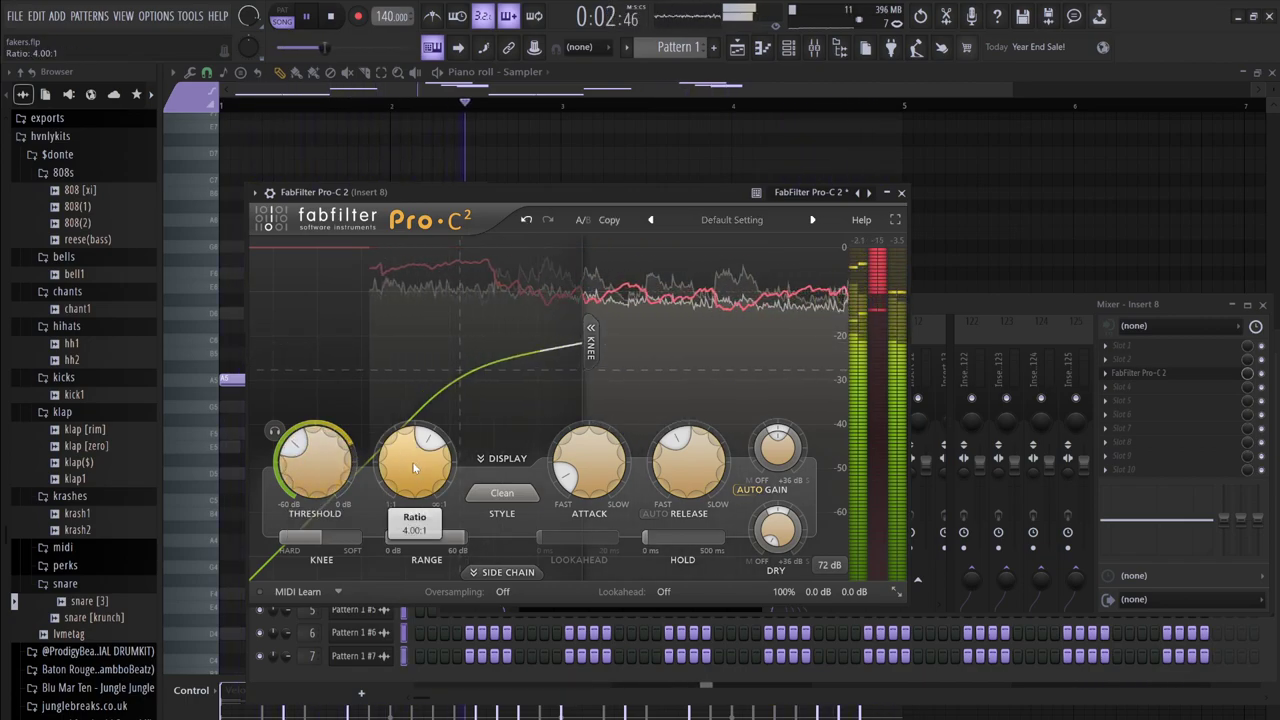
drag(418, 503, 418, 497)
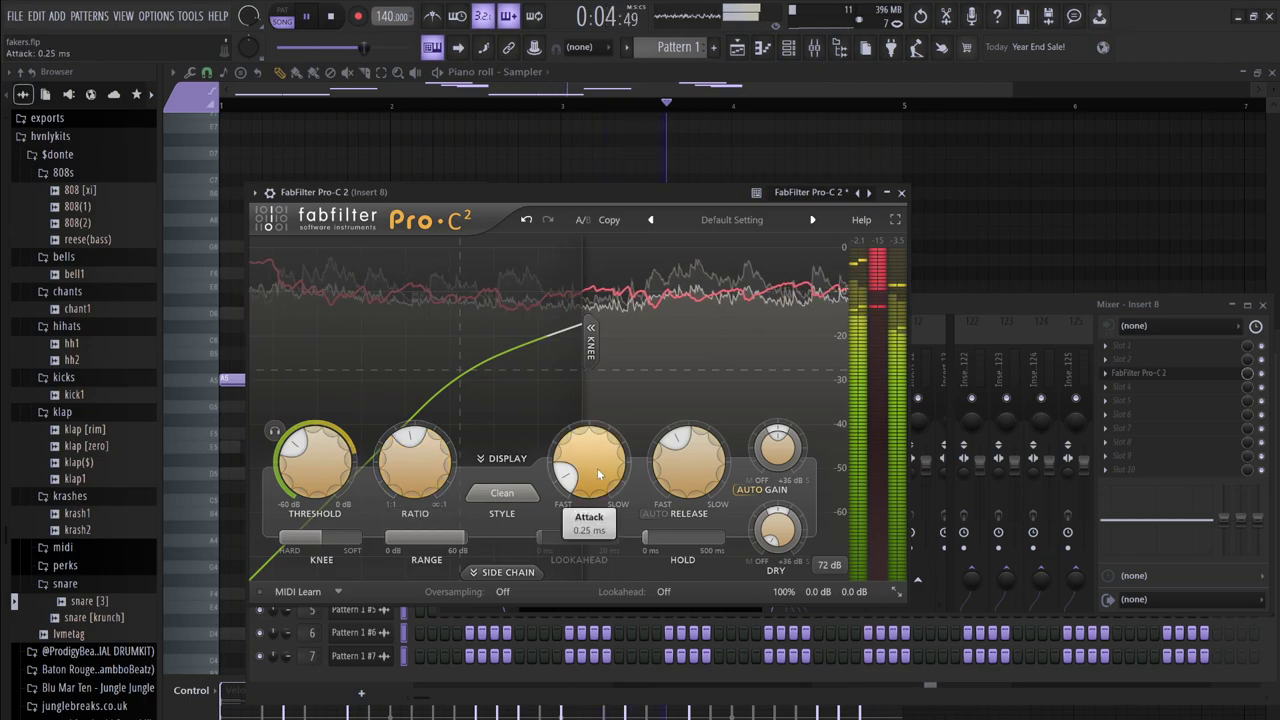
drag(597, 467, 592, 463)
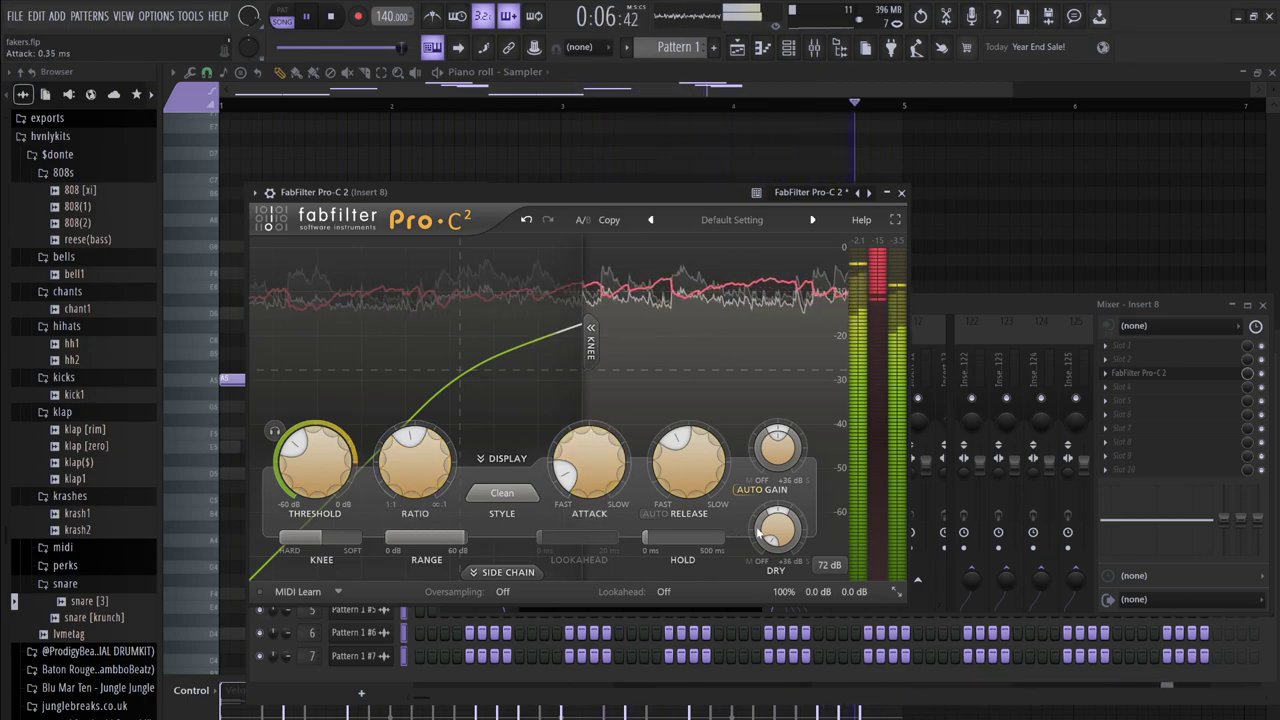
- Adjust Pro-C 2's dry gain, raise its wet gain, set the threshold to -11.21 dB, and lower Insert 8's volume slightly
drag(777, 538, 757, 495)
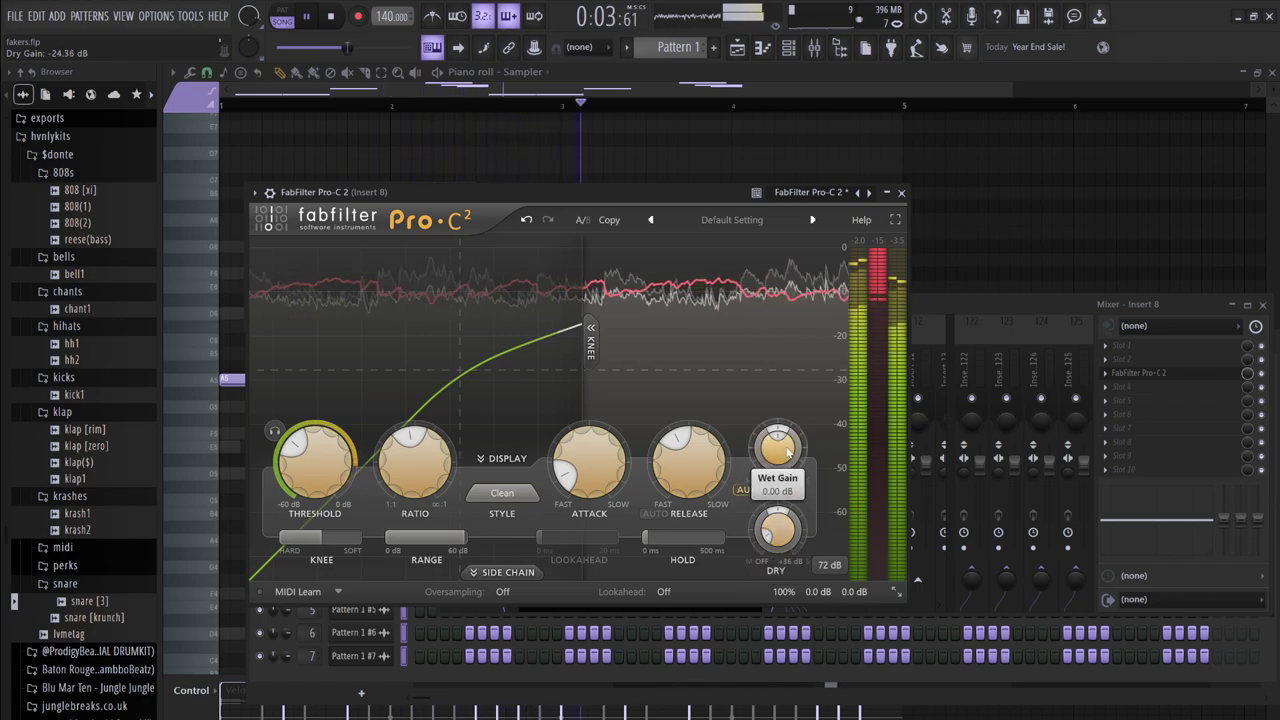
drag(777, 443, 770, 413)
drag(316, 452, 316, 430)
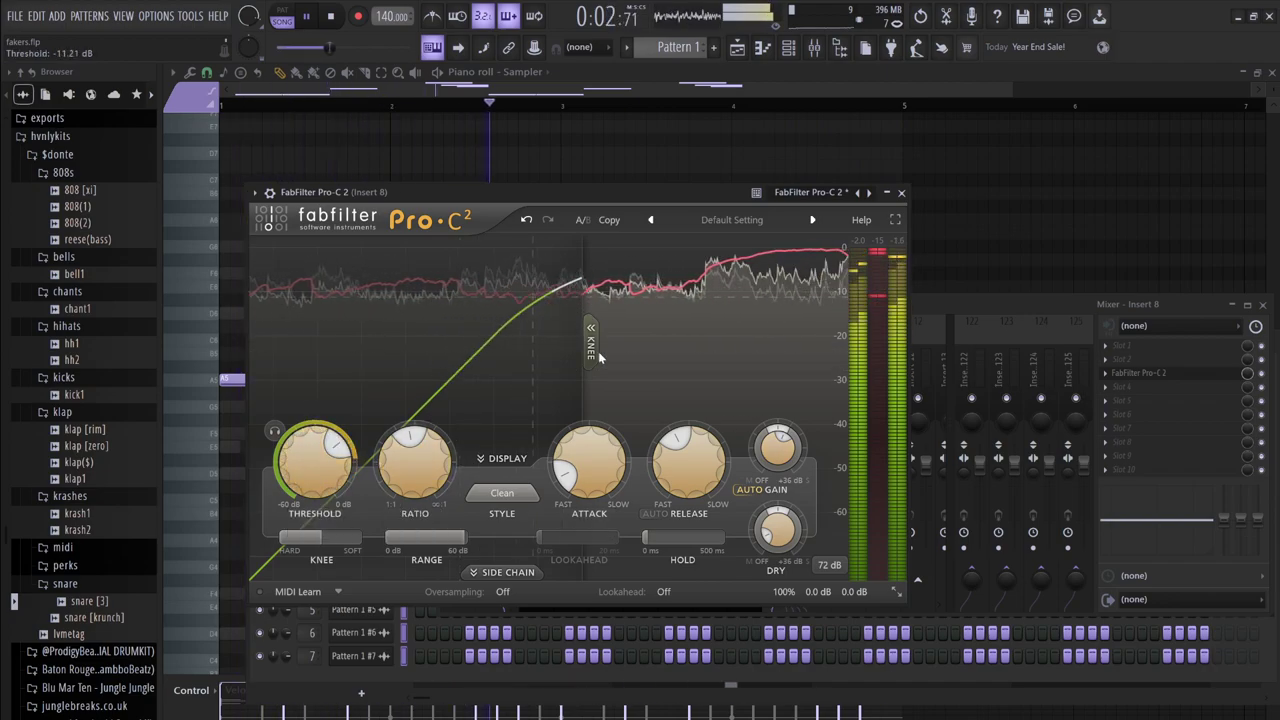
click(900, 192)
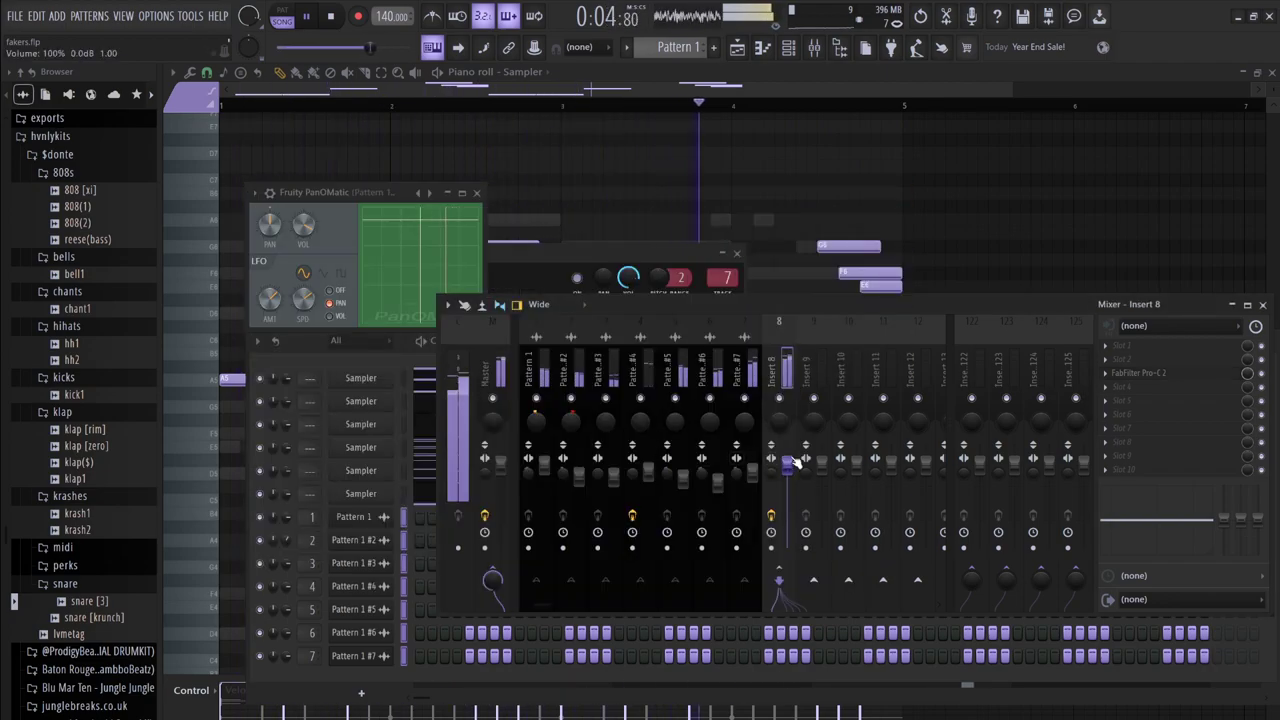
drag(787, 465, 787, 476)
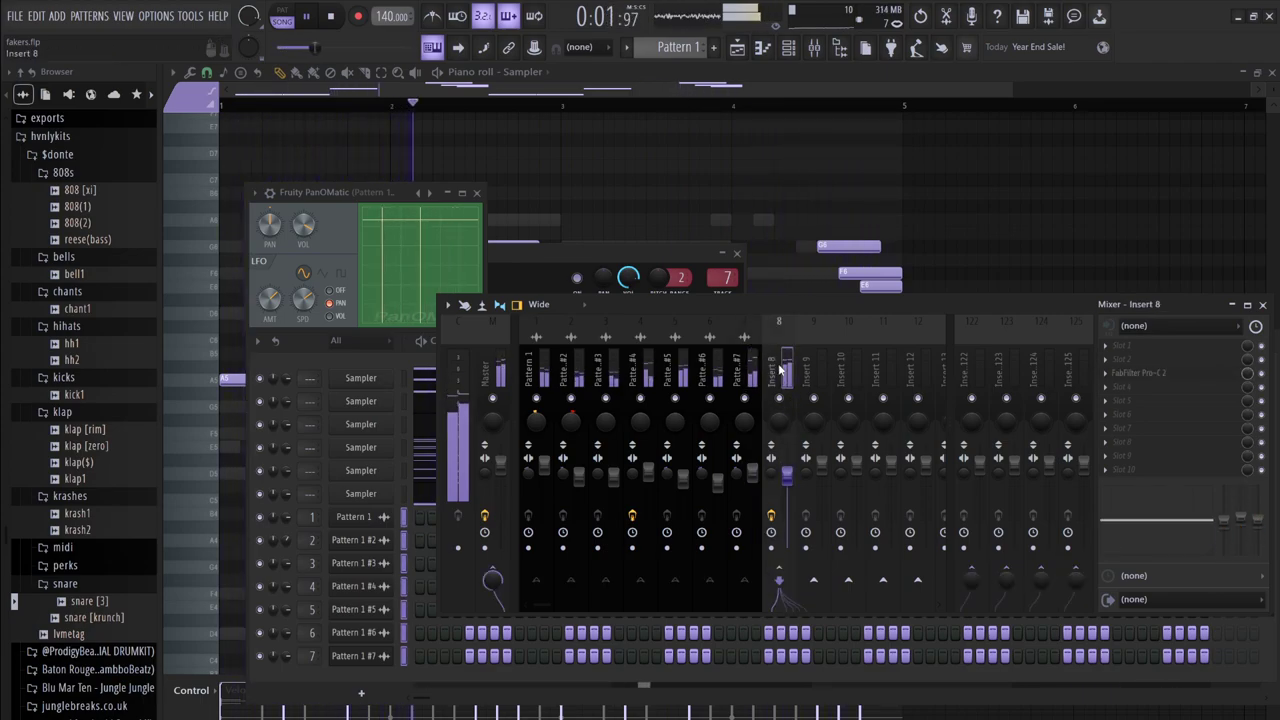
- Audition the 808 [xi] sample from the 808s folder and add it as a new channel in the channel rack
click(795, 48)
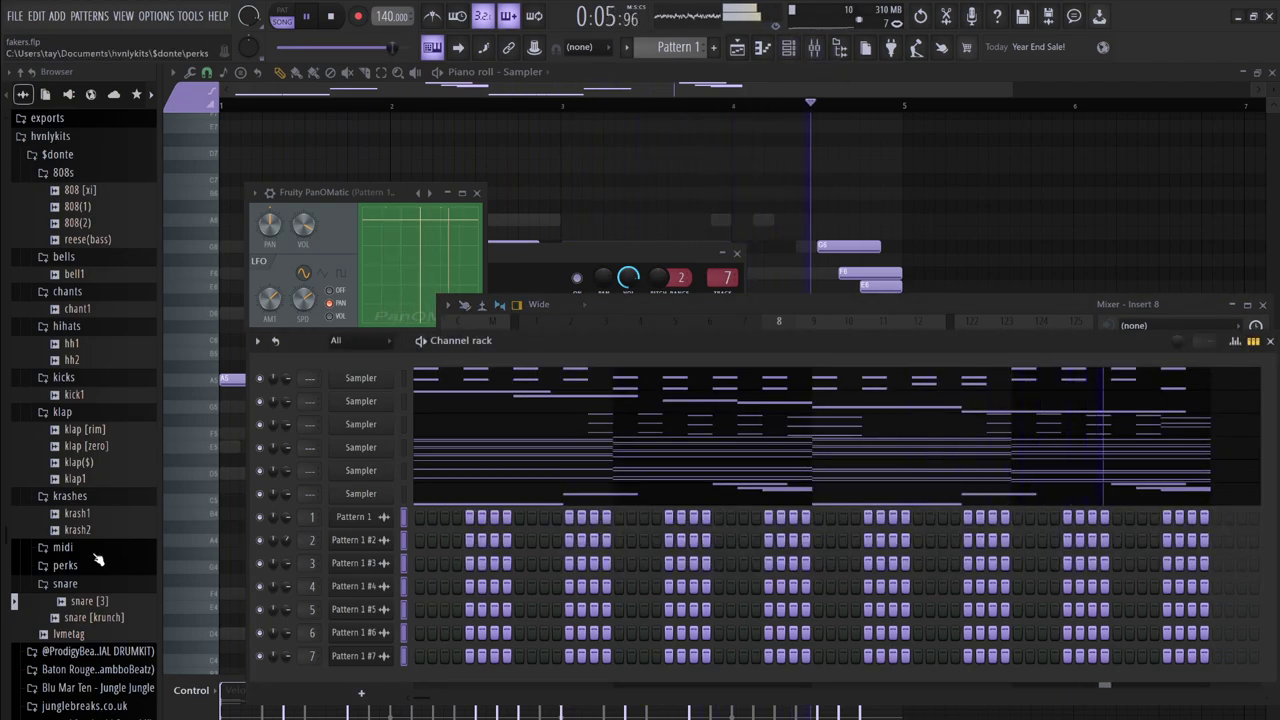
click(86, 190)
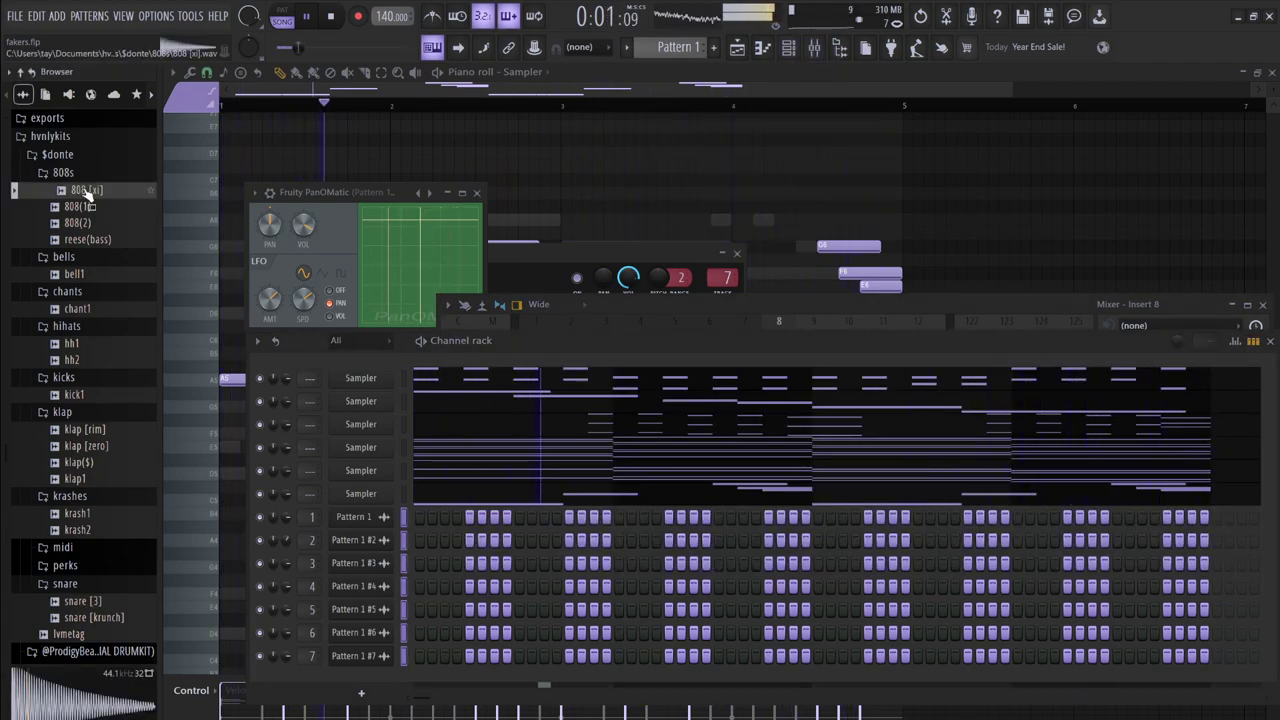
drag(86, 190, 371, 680)
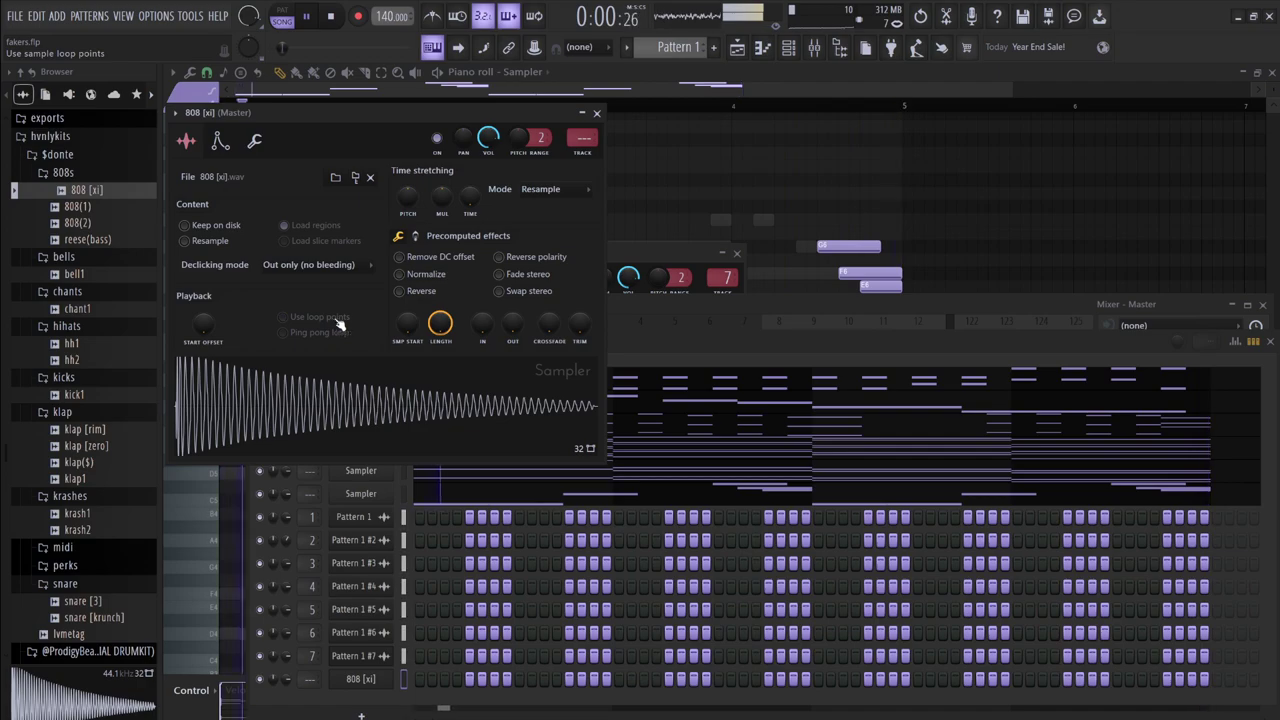
- Open the chord notes of the fourth Sampler channel in the piano roll
click(660, 356)
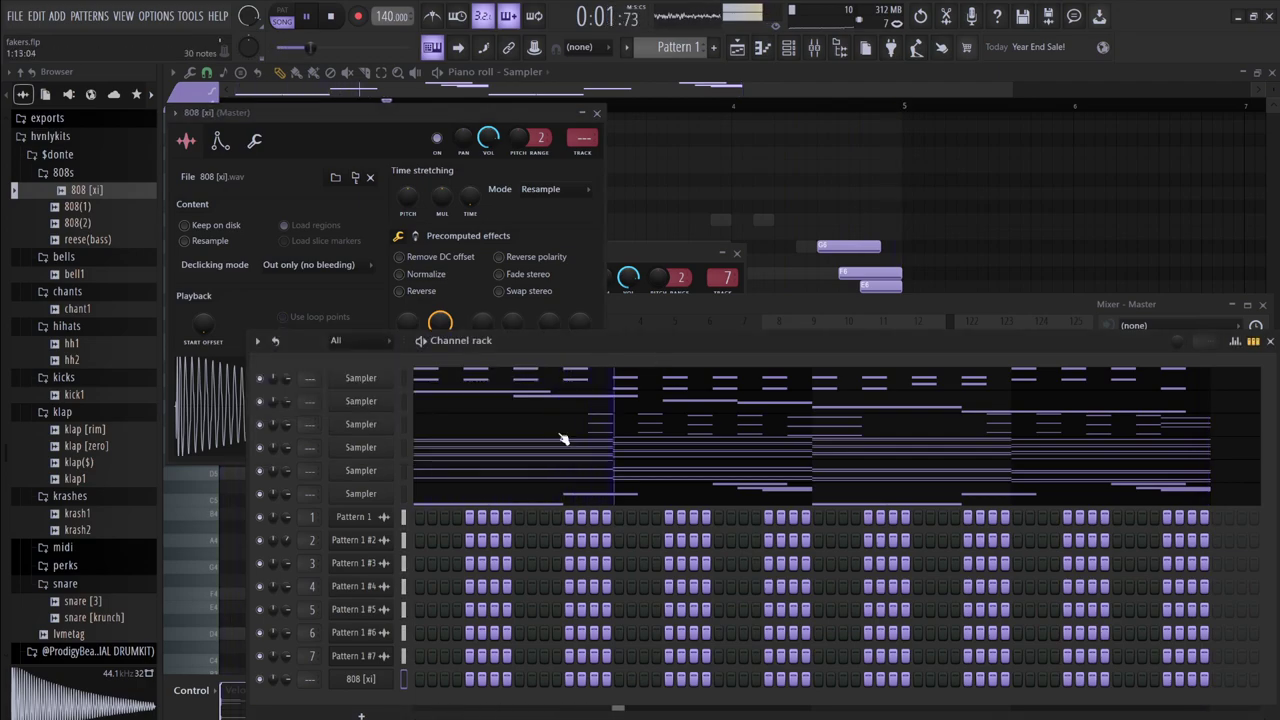
click(503, 458)
scroll(517, 472, down, 4)
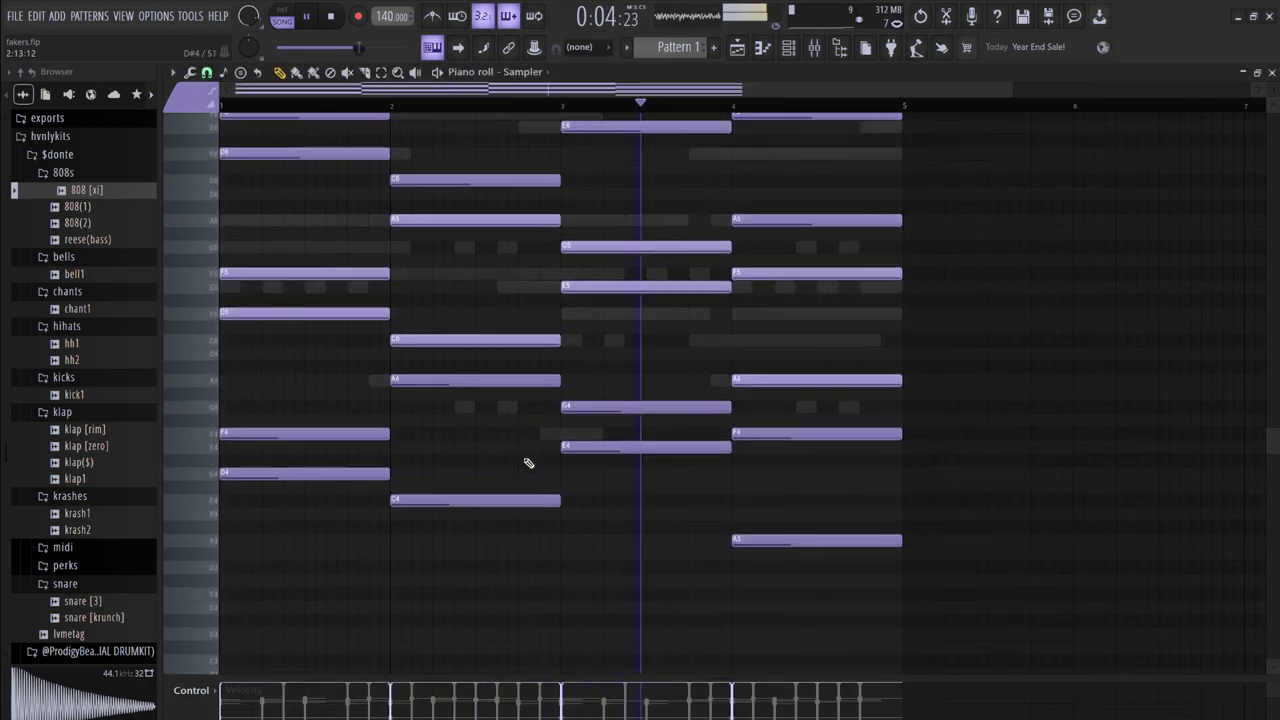
- Enable the 808 [xi] channel's volume envelope with a high hold and release time of 0%, and set its root note to D5
scroll(529, 463, up, 3)
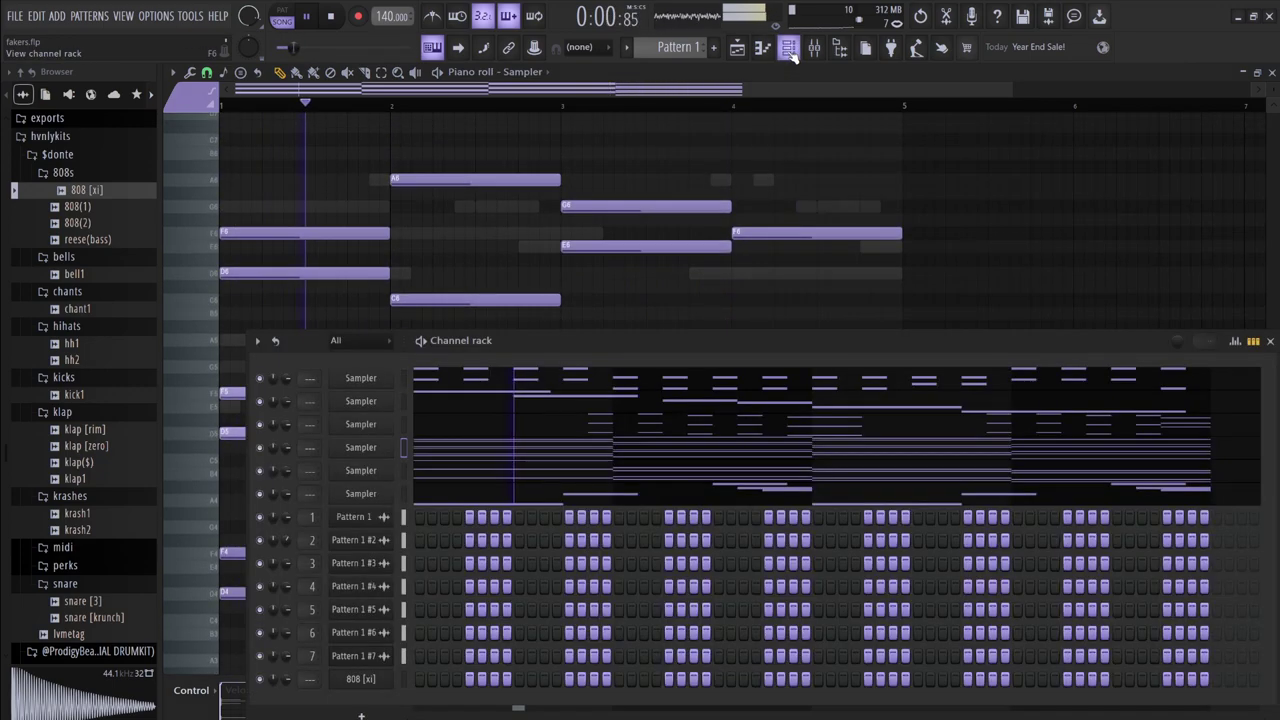
click(788, 50)
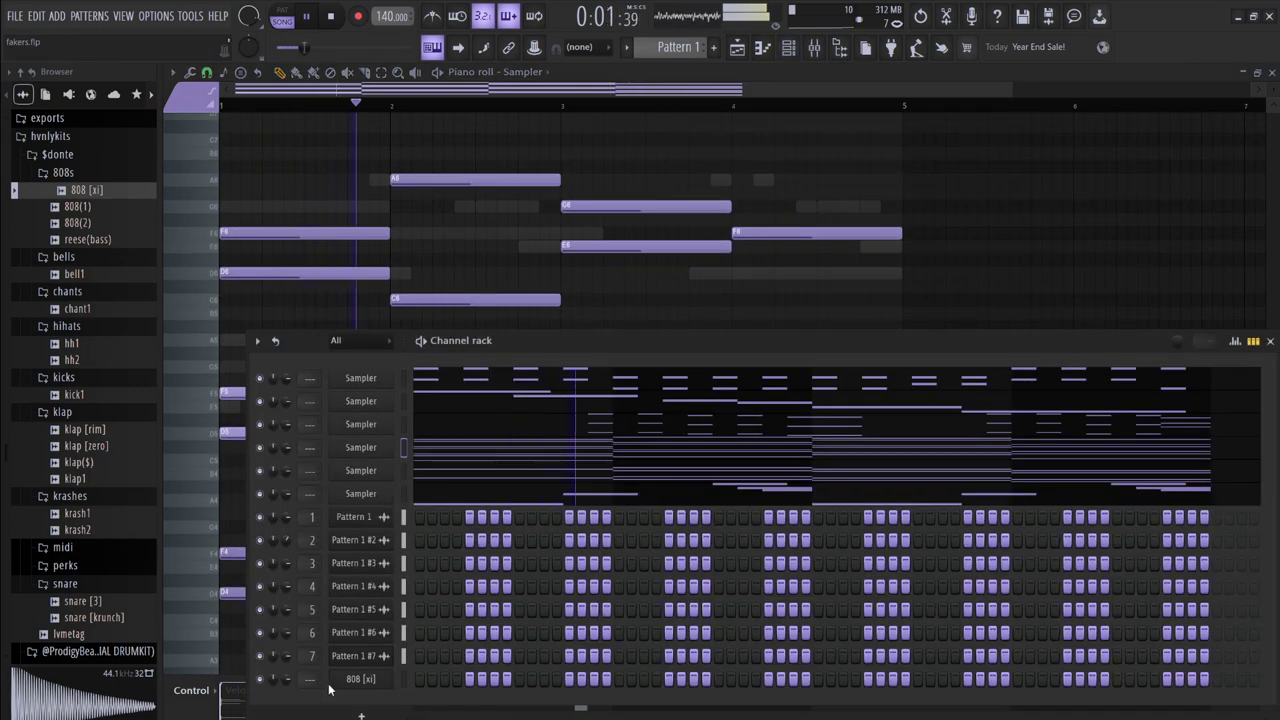
click(361, 679)
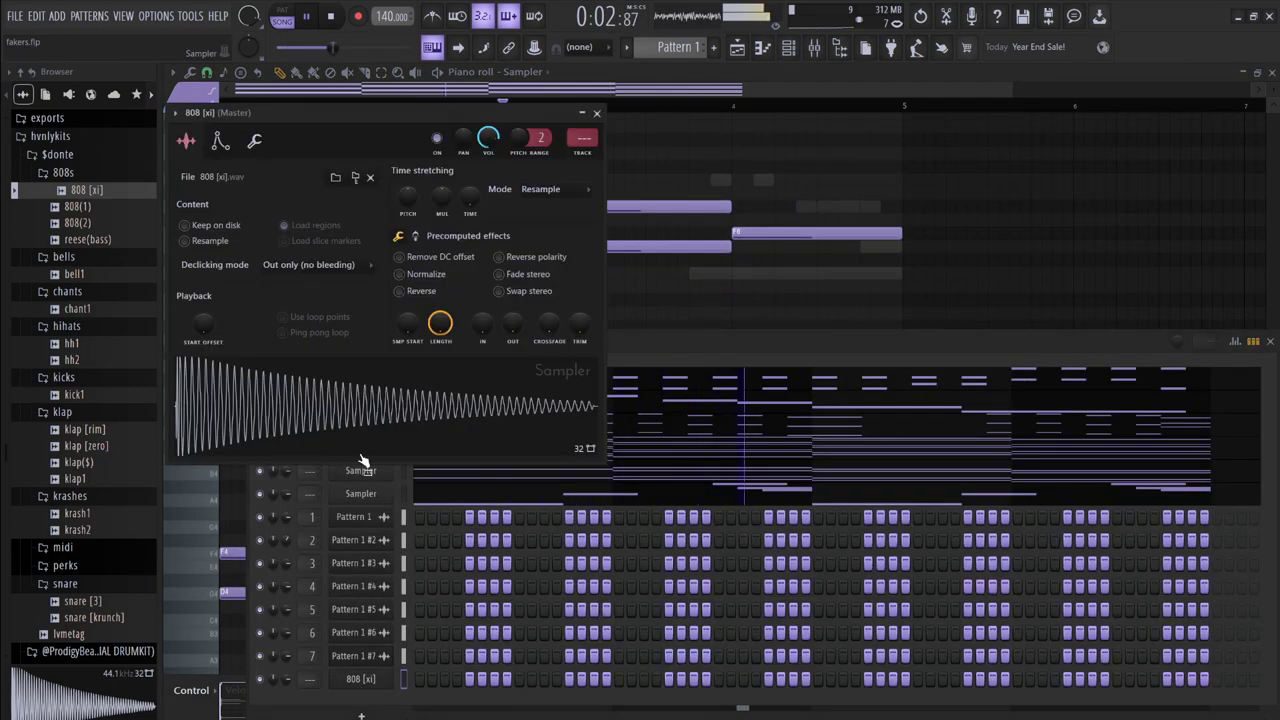
click(220, 141)
drag(223, 295, 243, 200)
drag(269, 293, 321, 325)
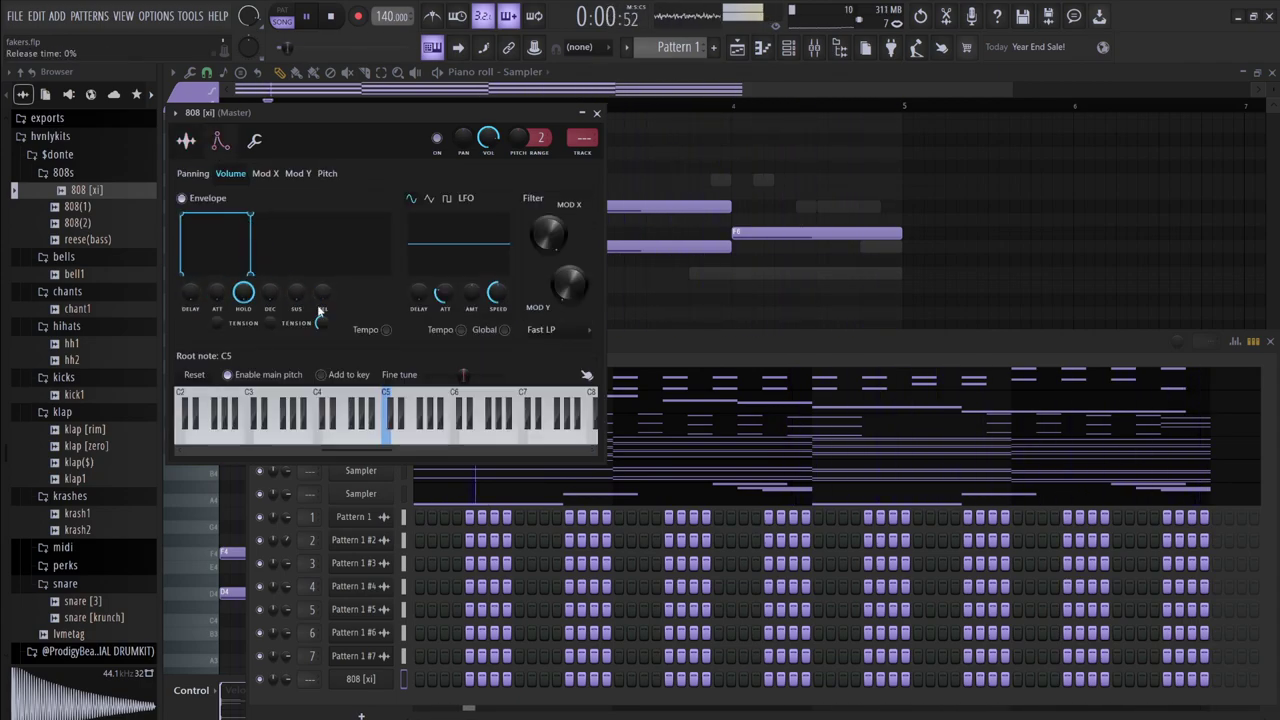
key(space)
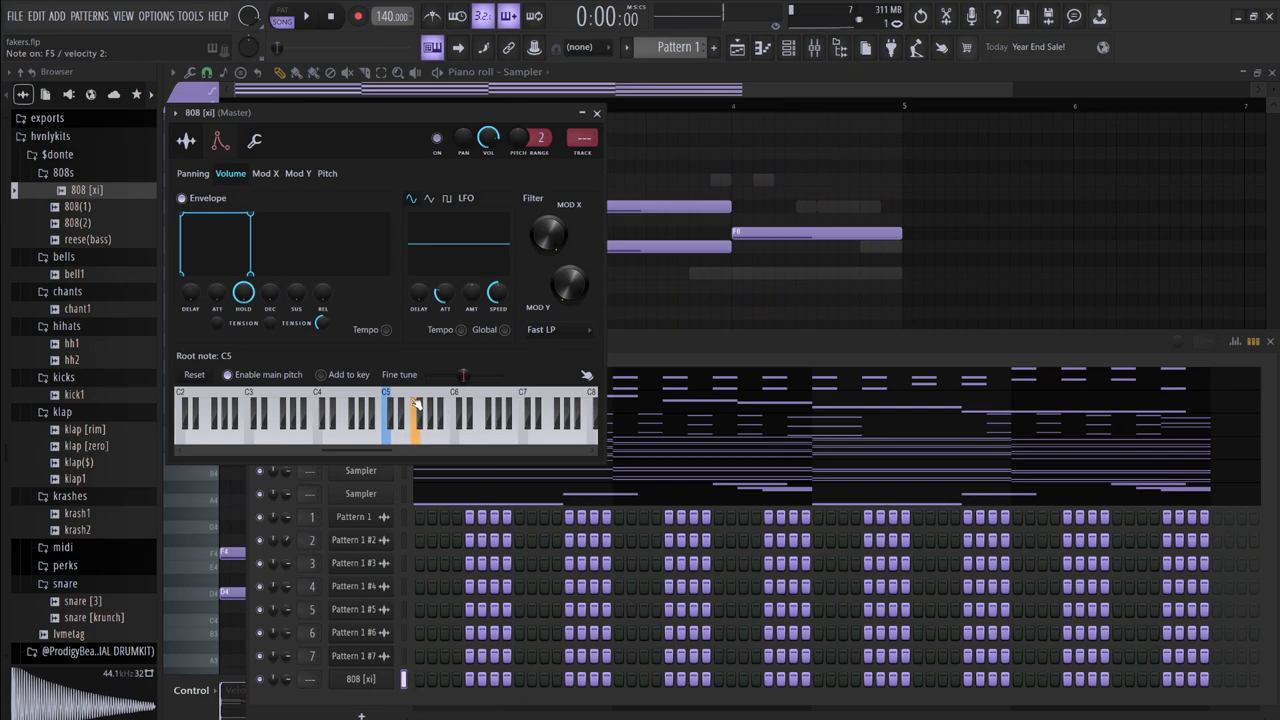
click(689, 341)
- Program 808 [xi] hits on steps 1, 11, 17, 19, 23 and 27 in the channel rack, auditioning them with the melody
click(419, 680)
key(space)
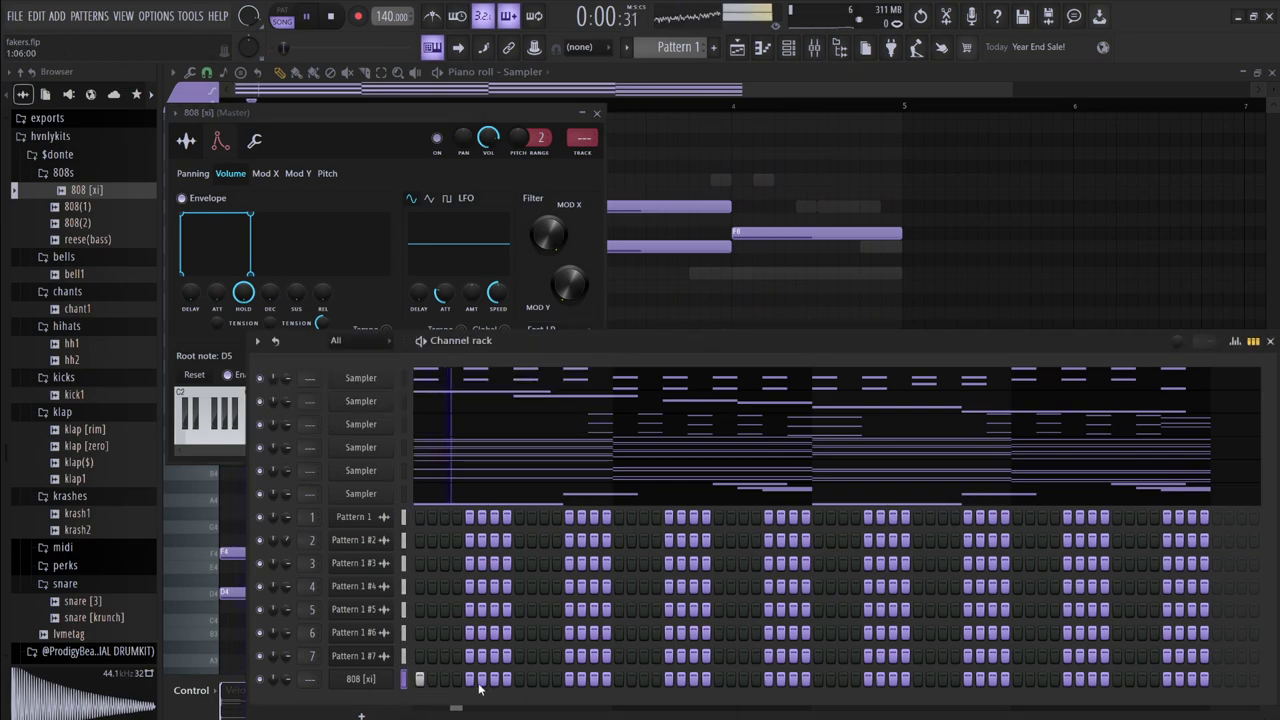
click(545, 680)
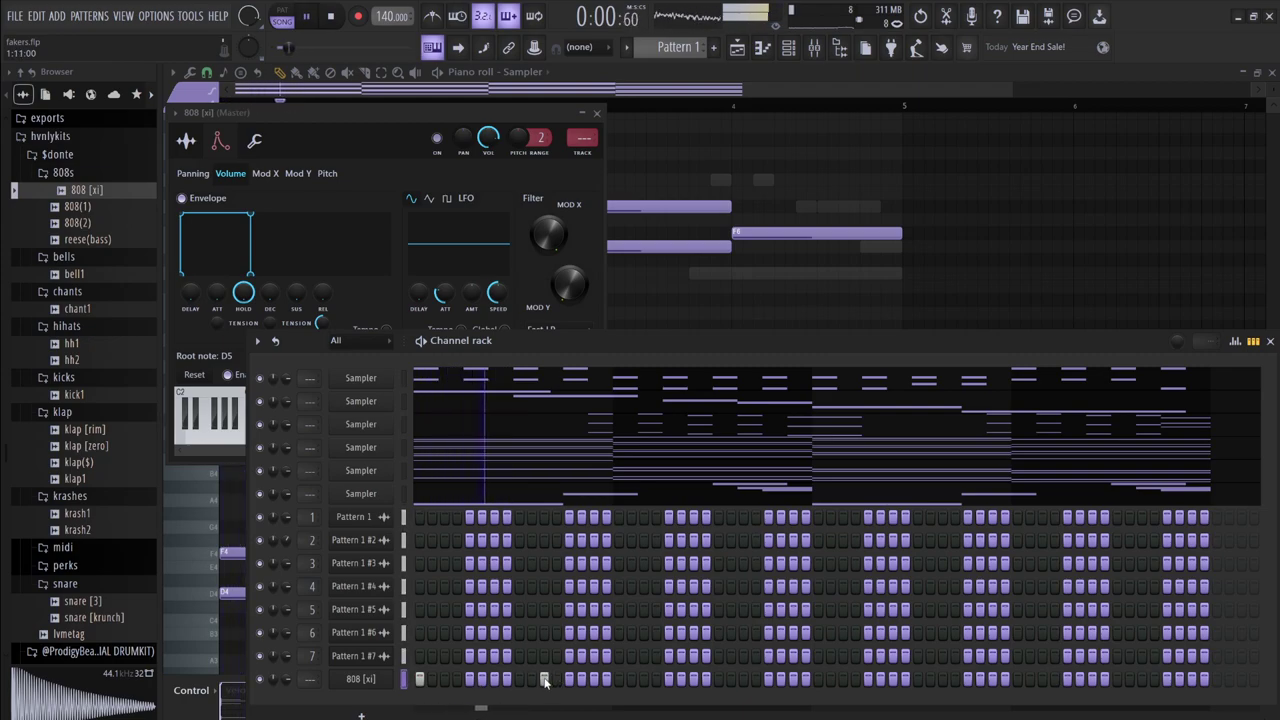
key(space)
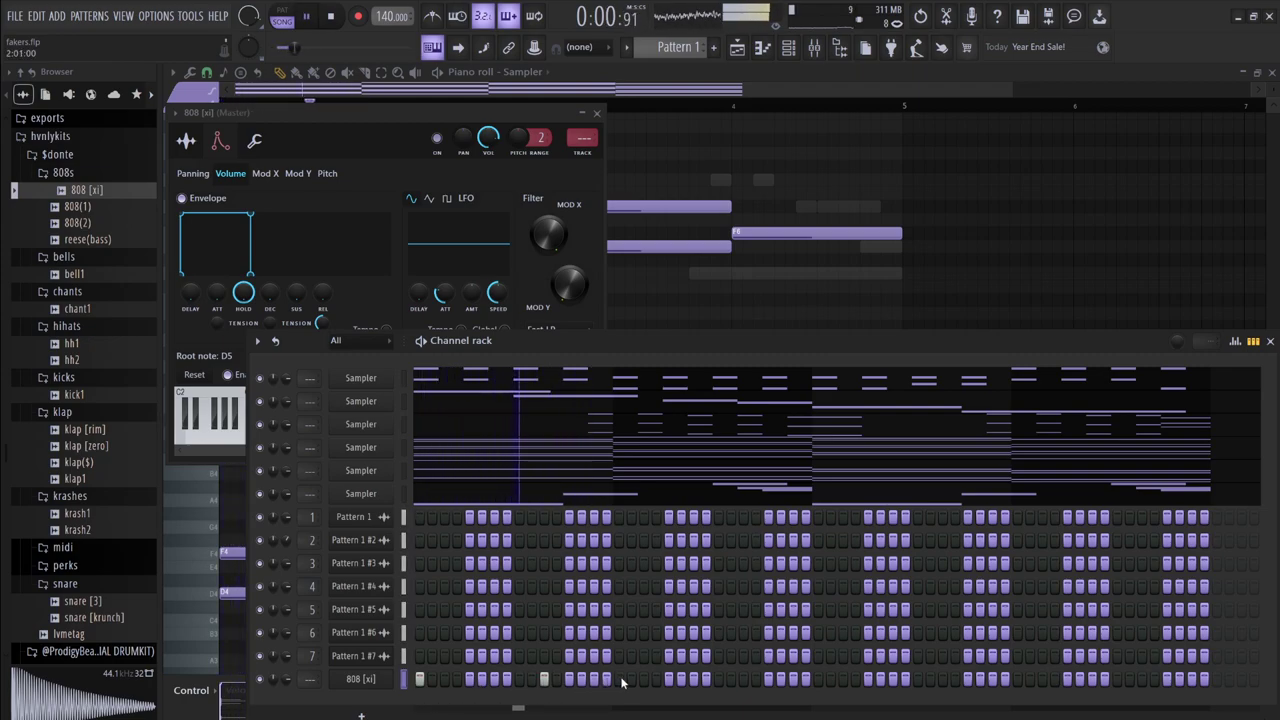
key(space)
key(space)
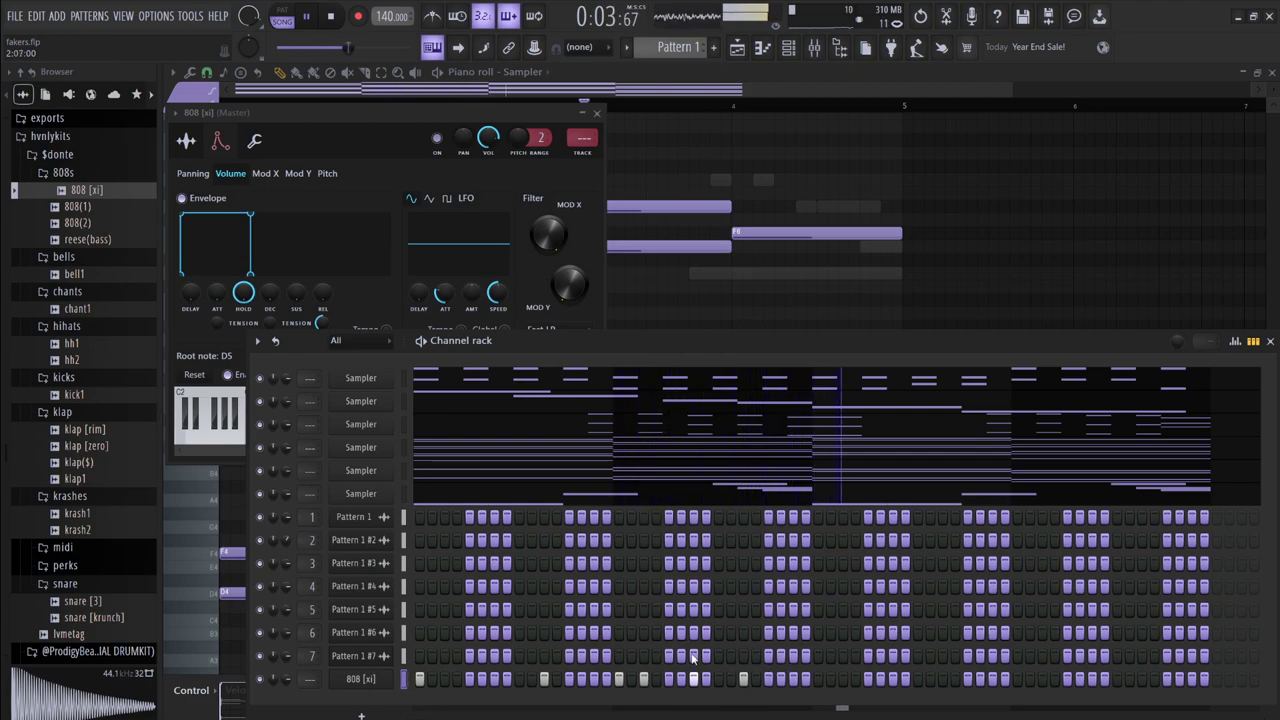
key(space)
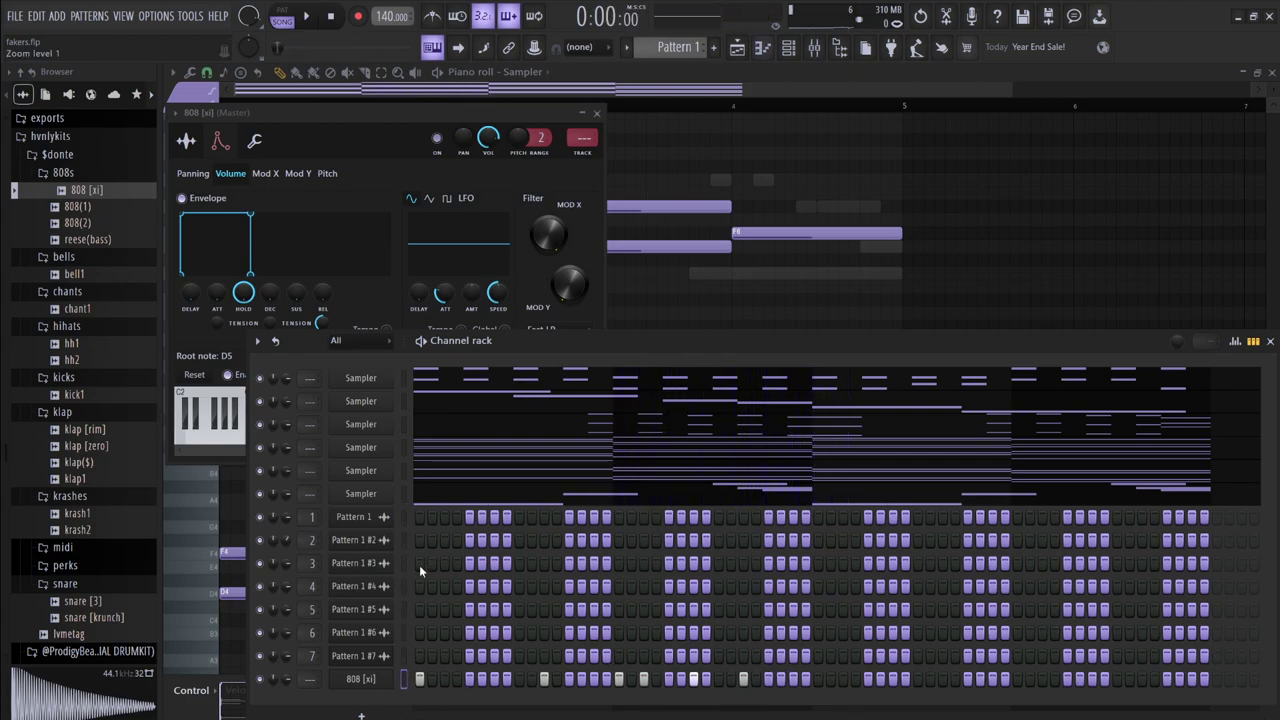
- Open the 808 [xi] notes in the piano roll, make them legato, raise them two semitones to D5, and play them back
key(F7)
key(ctrl+l)
key(Up)
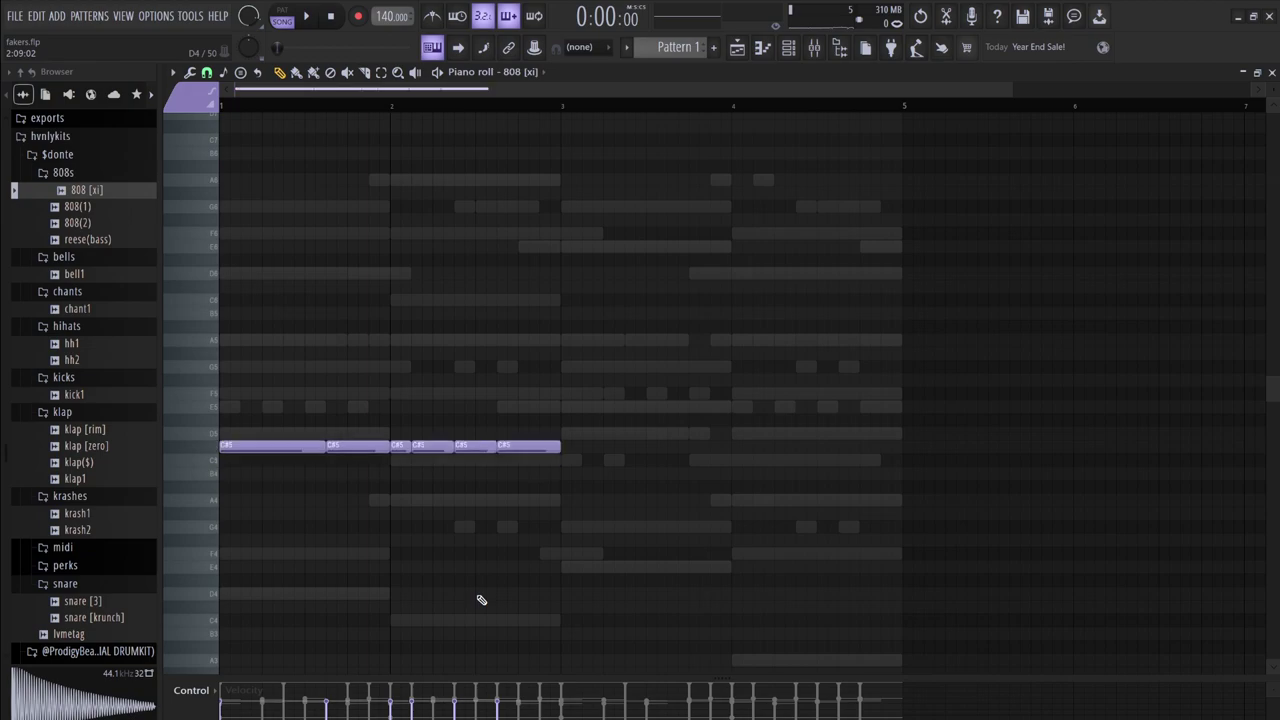
key(Up)
key(space)
key(space)
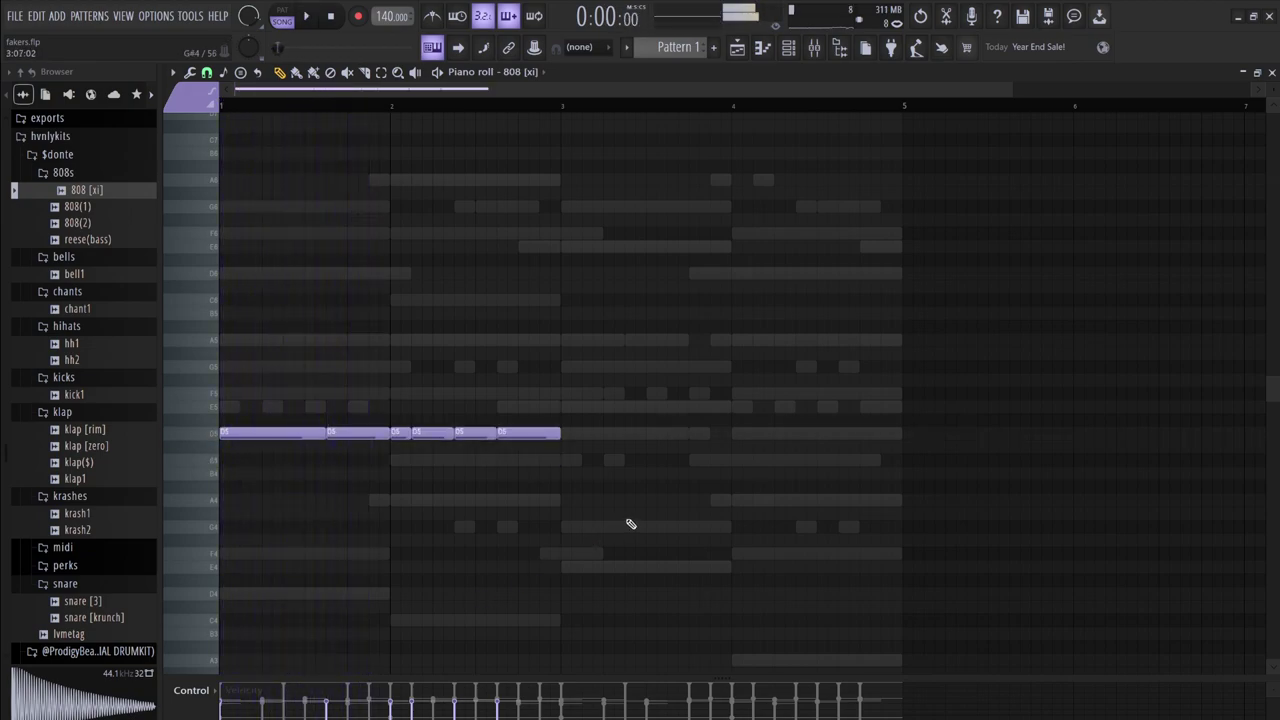
key(ctrl+a)
key(space)
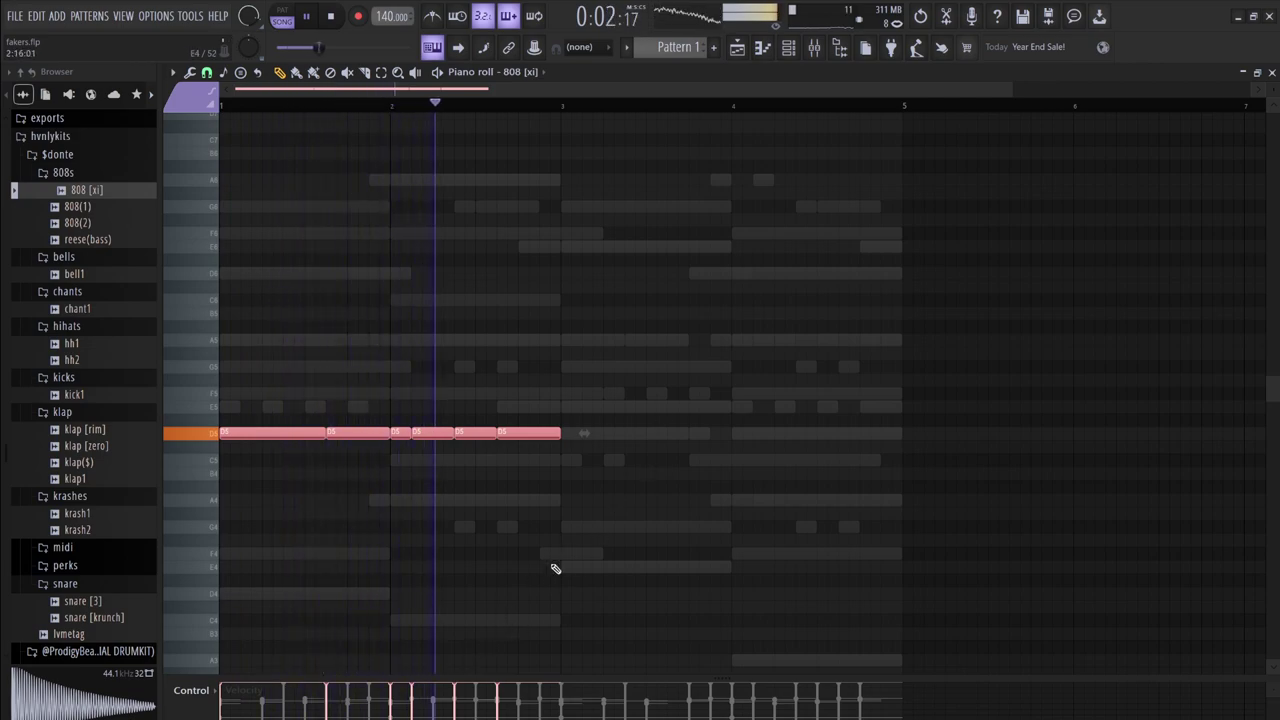
key(space)
- Shorten the fourth 808 note in the piano roll and fill the gap after it with a short E5 note
click(495, 482)
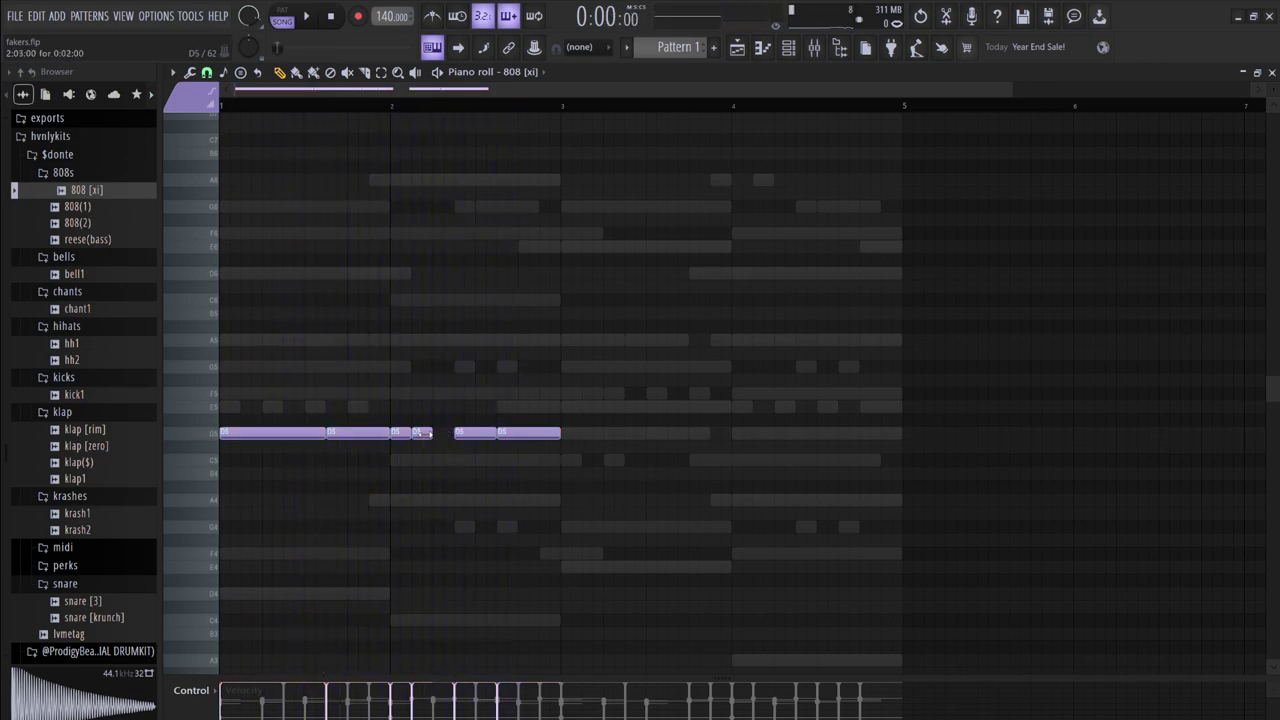
click(439, 405)
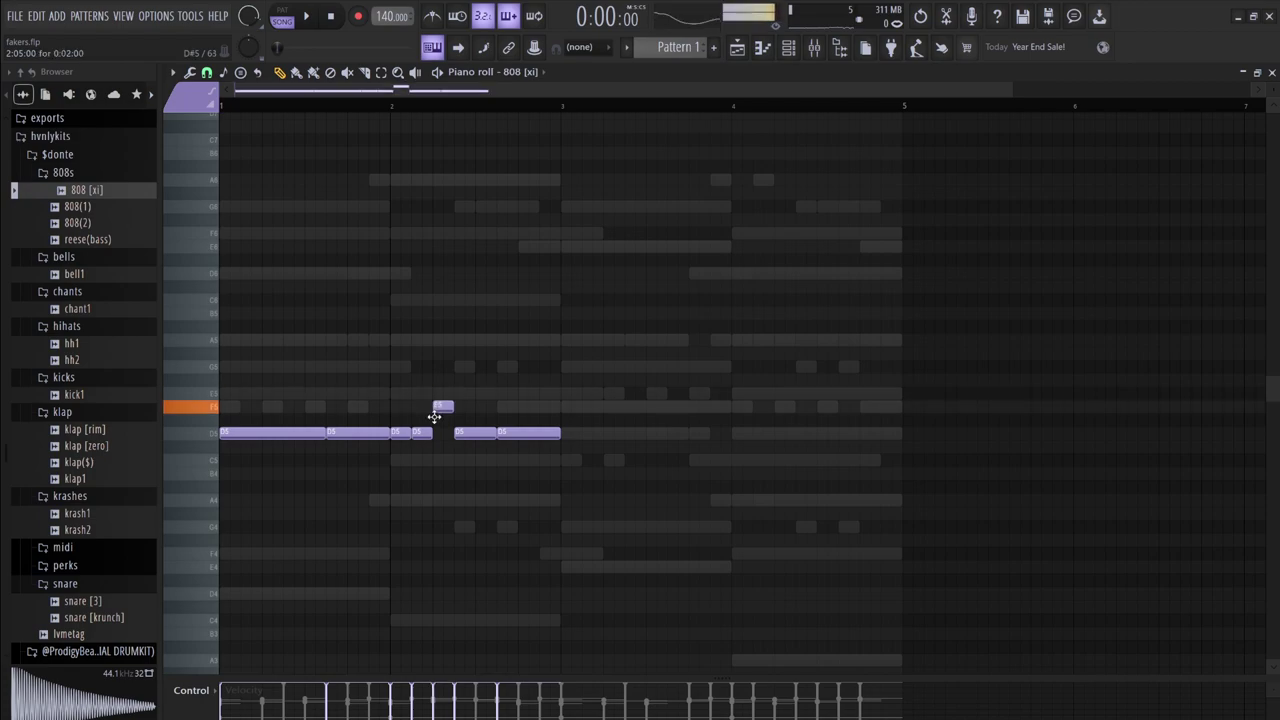
key(space)
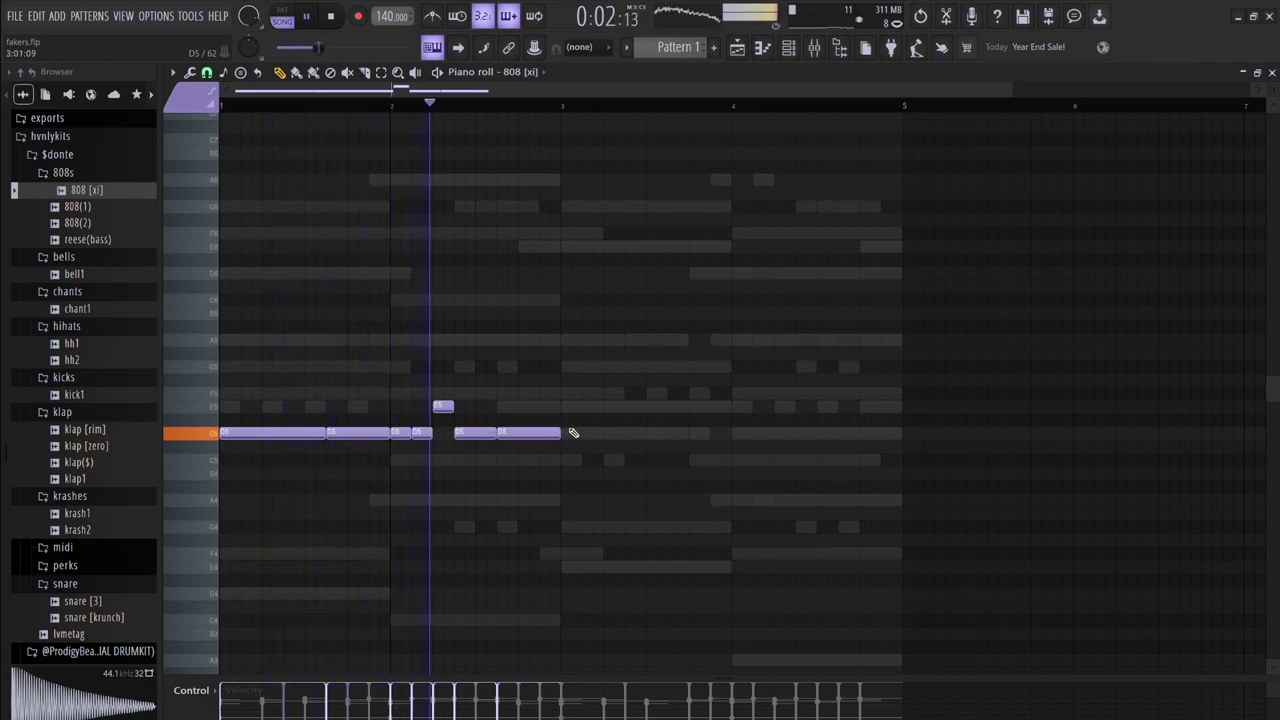
- Continue the 808 line from bar 3 with two six-step E5 notes followed by two eight-step F5 notes
click(568, 405)
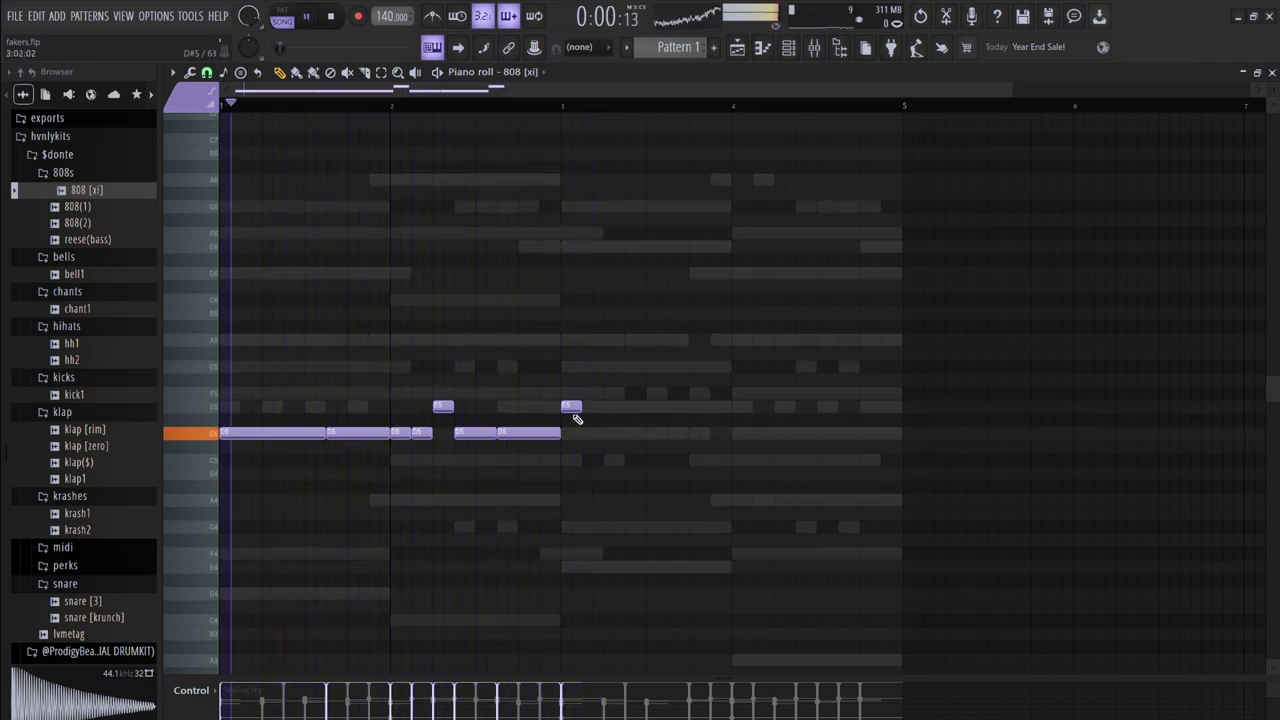
drag(580, 405, 624, 403)
click(664, 403)
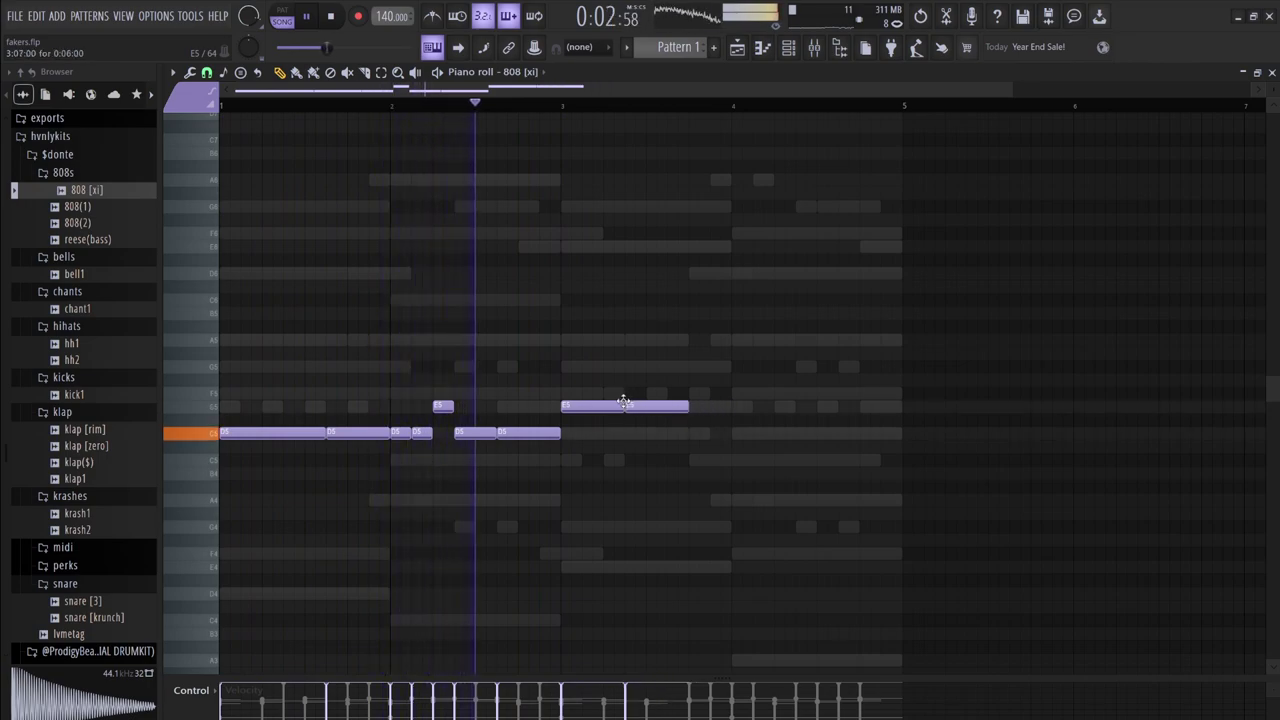
click(693, 379)
drag(705, 379, 706, 392)
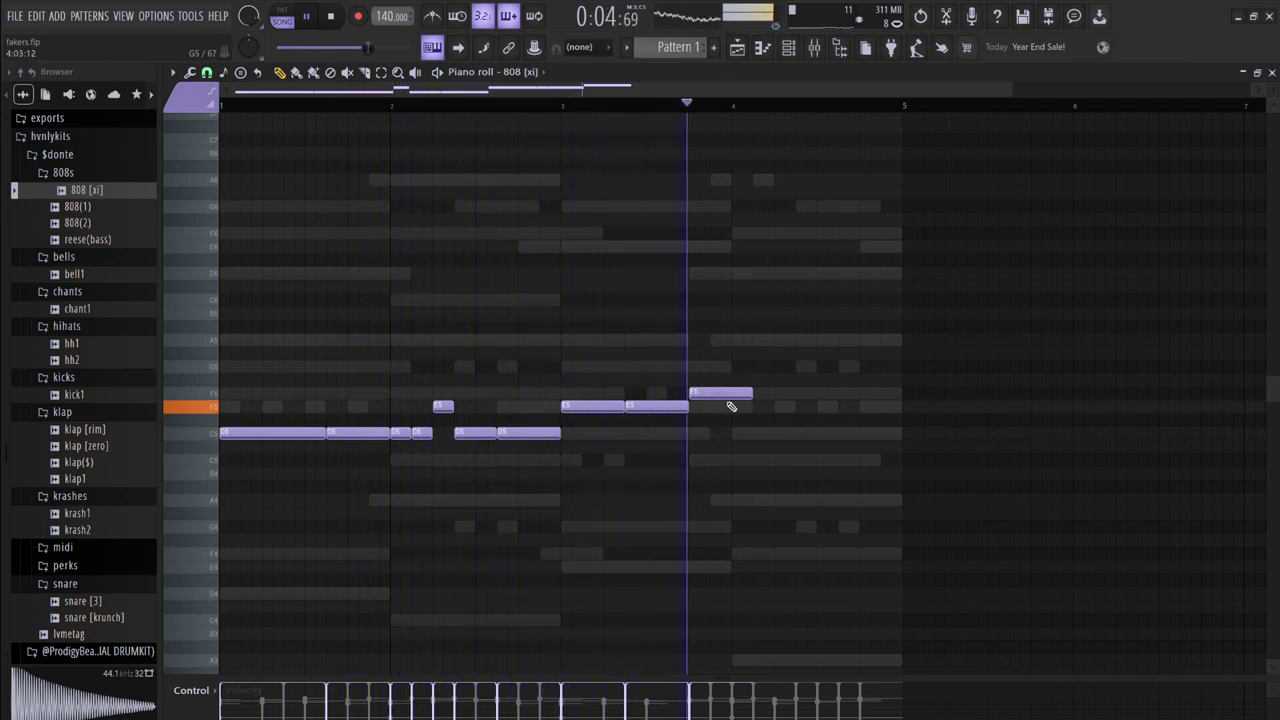
mouse_move(757, 391)
mouse_down()
mouse_move(863, 391)
mouse_move(773, 391)
mouse_up()
click(790, 392)
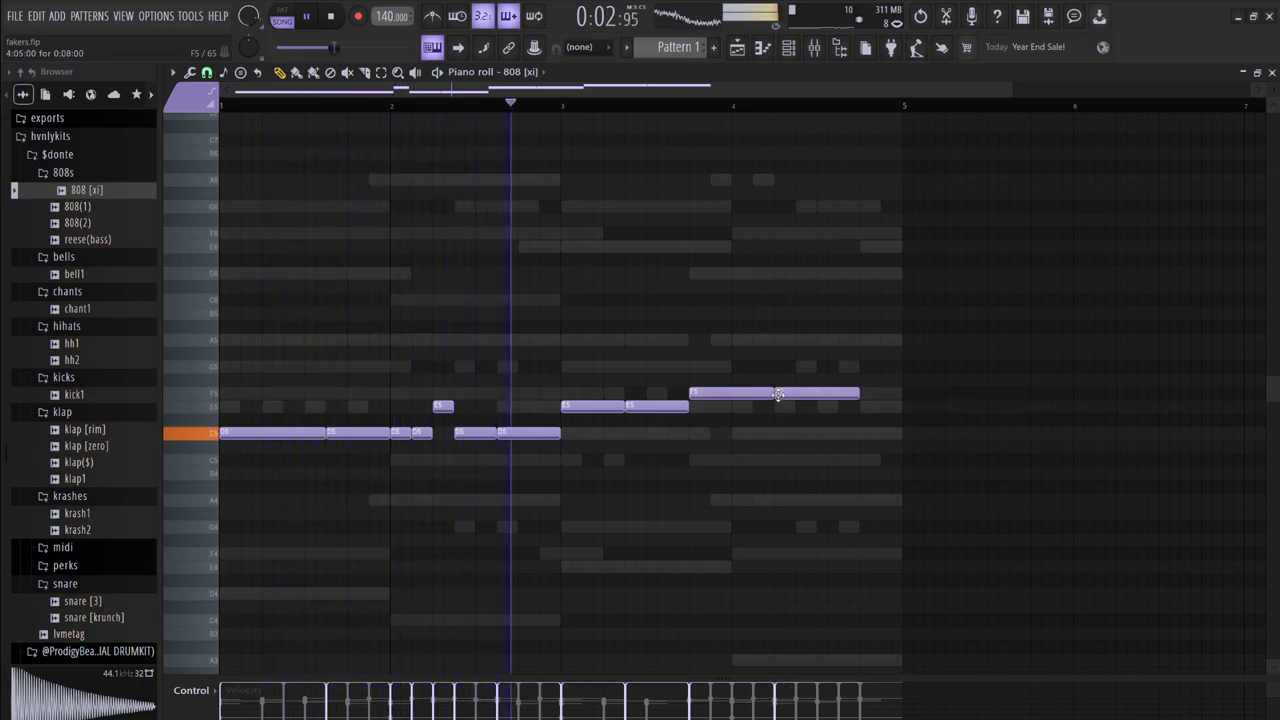
- Shorten the last F5 note, then add two more short F5 notes and three short E5 notes up to the end of bar 4
drag(869, 392, 795, 392)
click(805, 392)
click(828, 392)
click(845, 406)
click(869, 406)
mouse_move(879, 407)
mouse_down()
mouse_move(899, 407)
mouse_move(878, 411)
mouse_up()
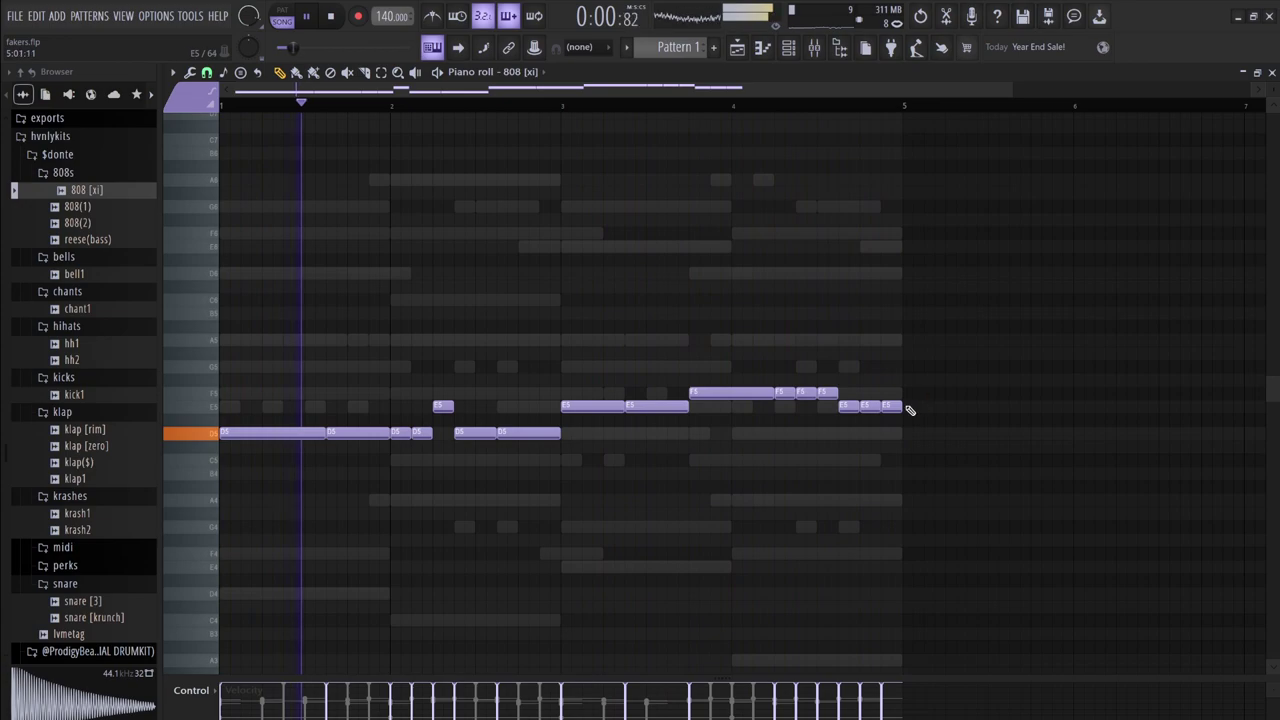
- Try replacing the first short E5 note near the end of bar 4 by extending the preceding F5 note
right_click(849, 406)
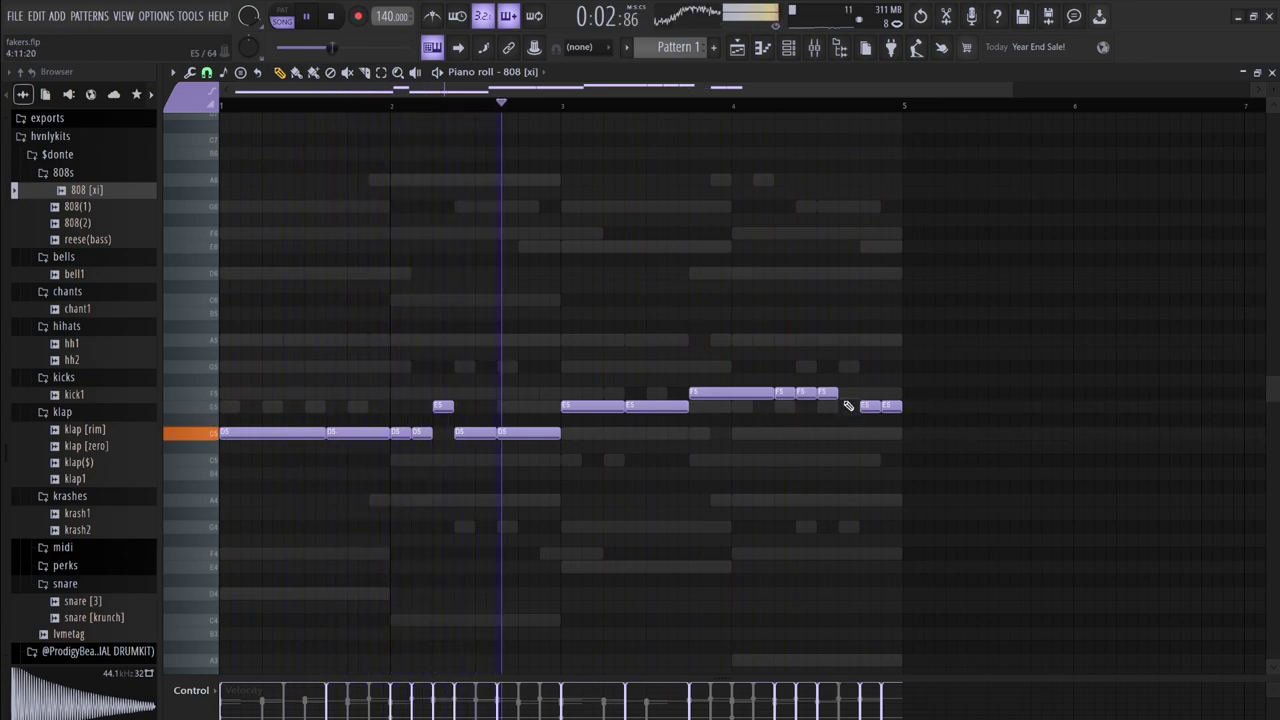
drag(835, 393, 846, 394)
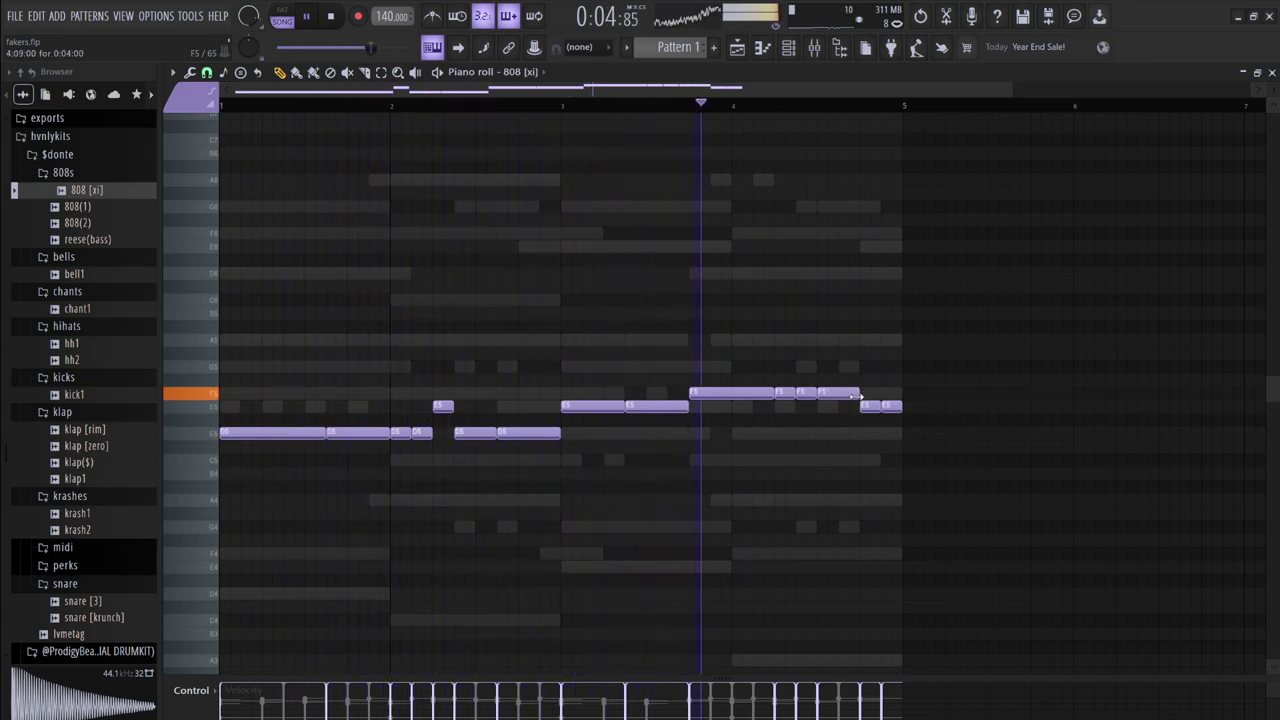
drag(856, 393, 839, 393)
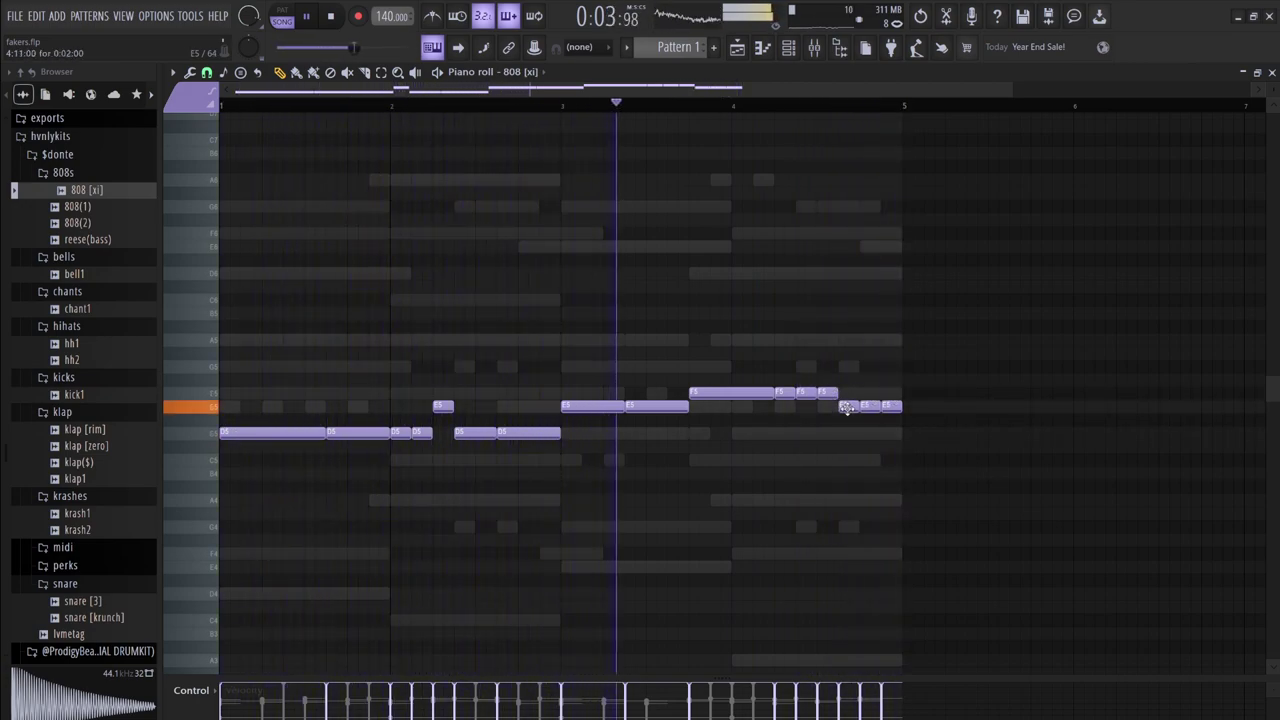
- Move the first short E5 note near the end of bar 4 down to D5 and add a shortened A5 note above it
click(846, 419)
drag(845, 433, 846, 433)
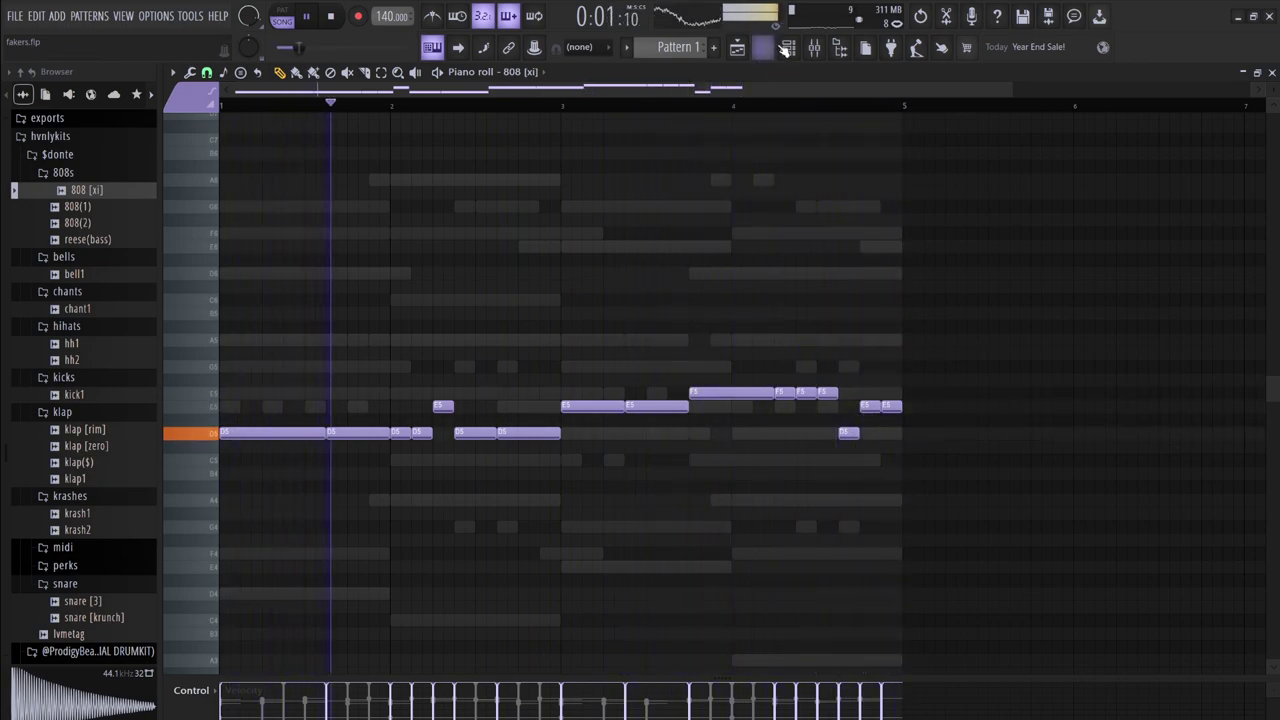
click(846, 339)
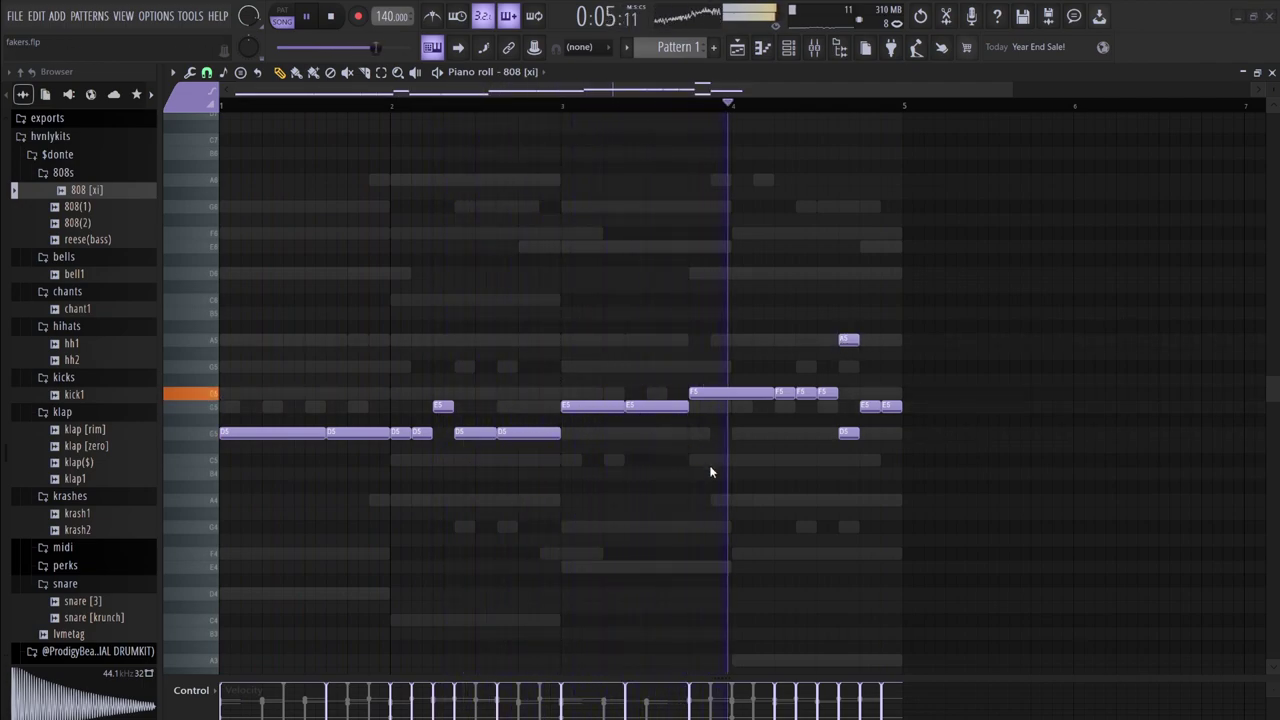
drag(857, 342, 843, 343)
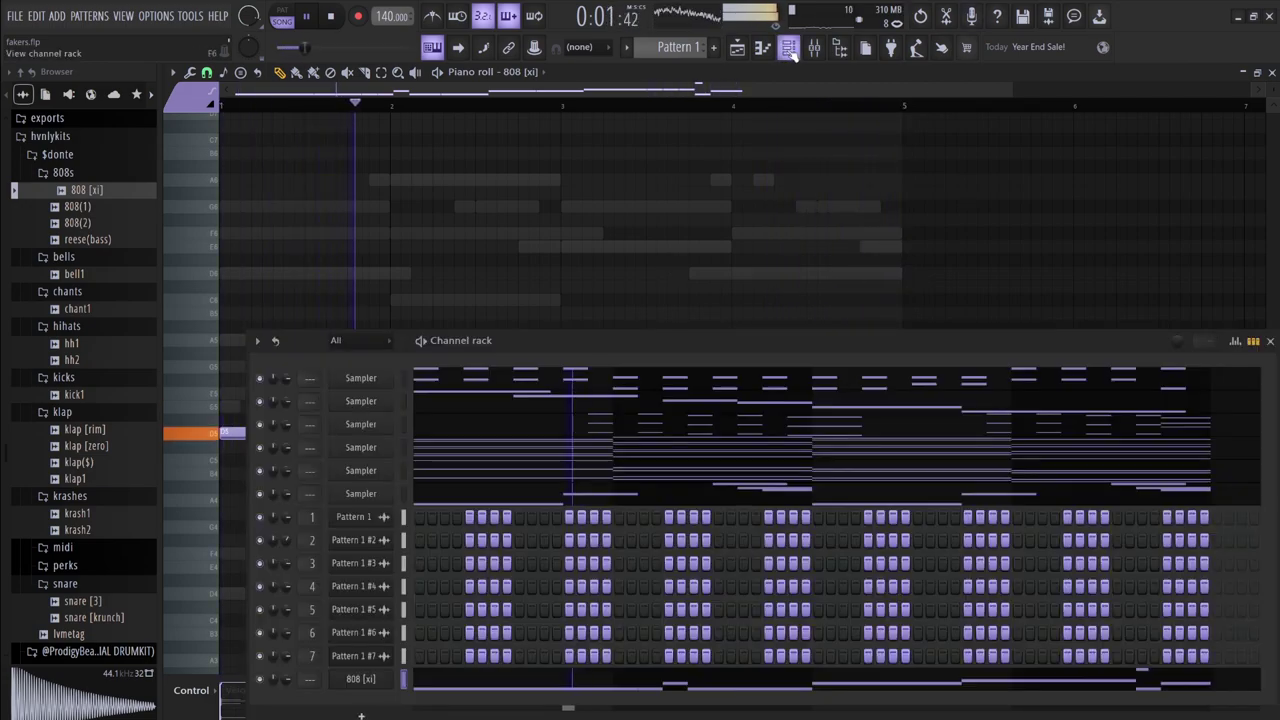
- Audition the hh1 and hh2 hi-hat samples and add hh2 as a new channel below 808 [xi] in the channel rack
click(788, 47)
click(72, 343)
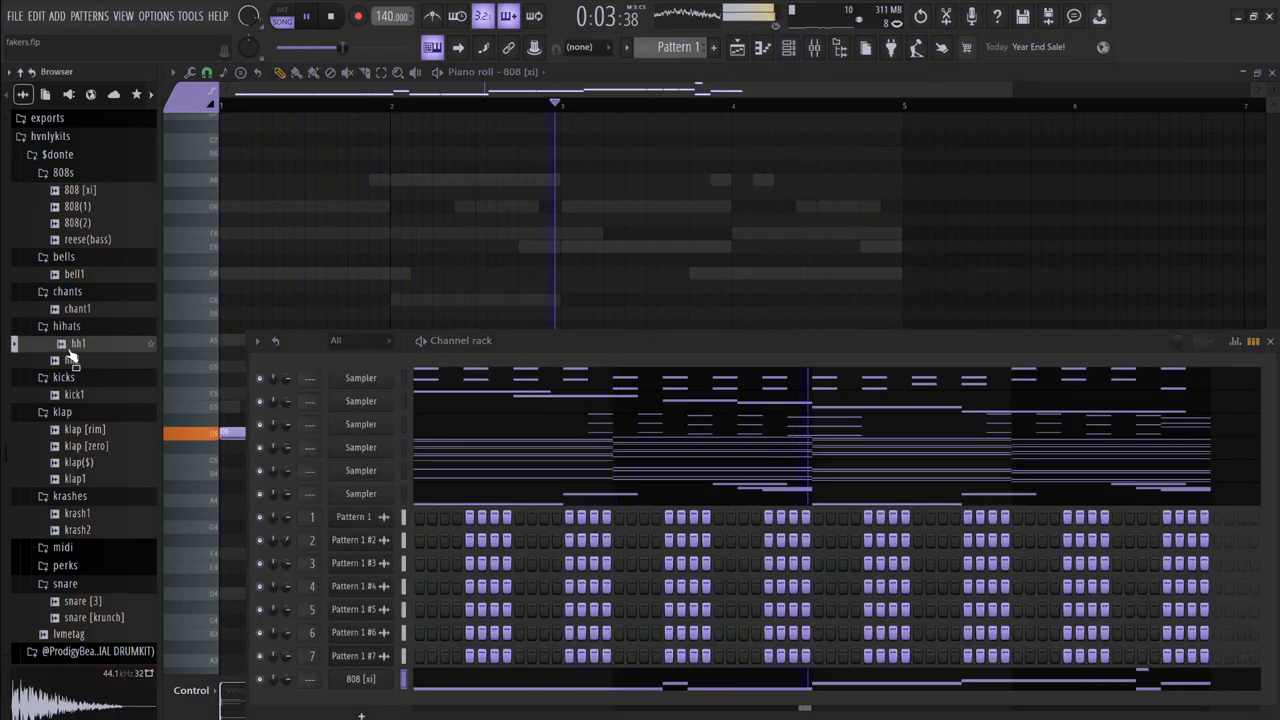
click(66, 360)
drag(62, 359, 381, 700)
key(space)
- Fill the hh2 channel with hits on every second step plus a few extra hits across four bars, and play the pattern
click(382, 700)
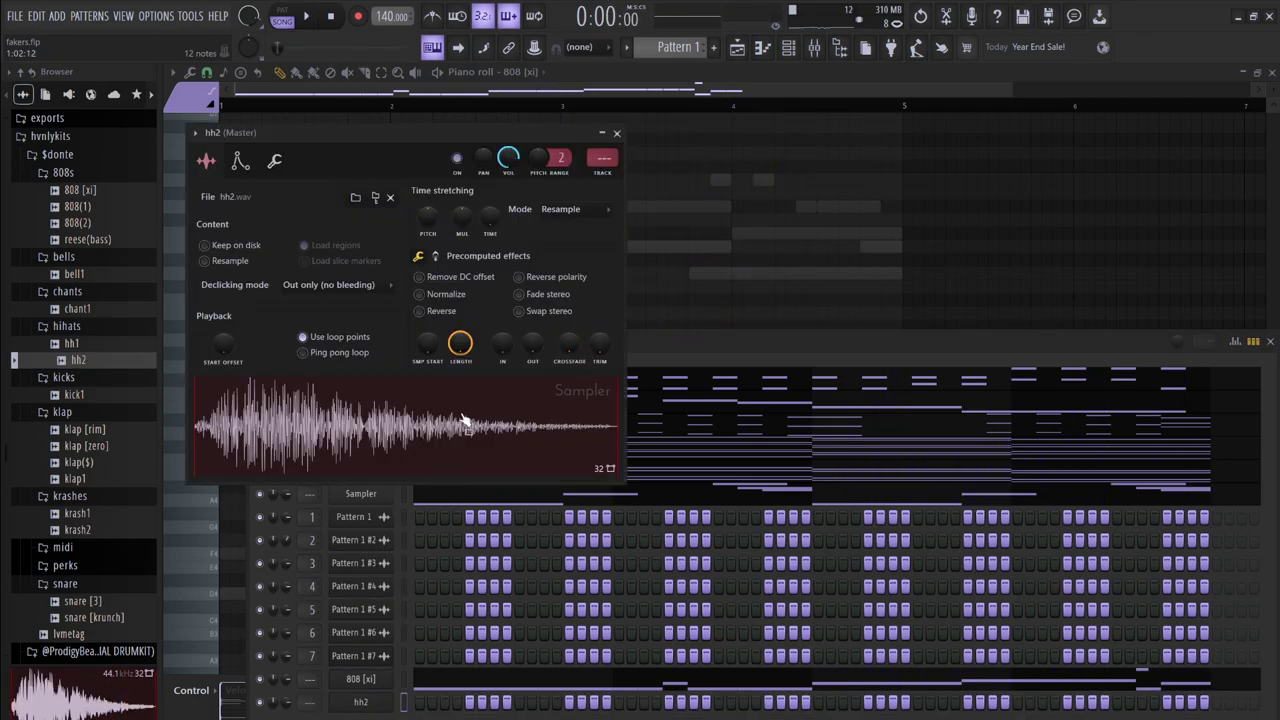
click(676, 357)
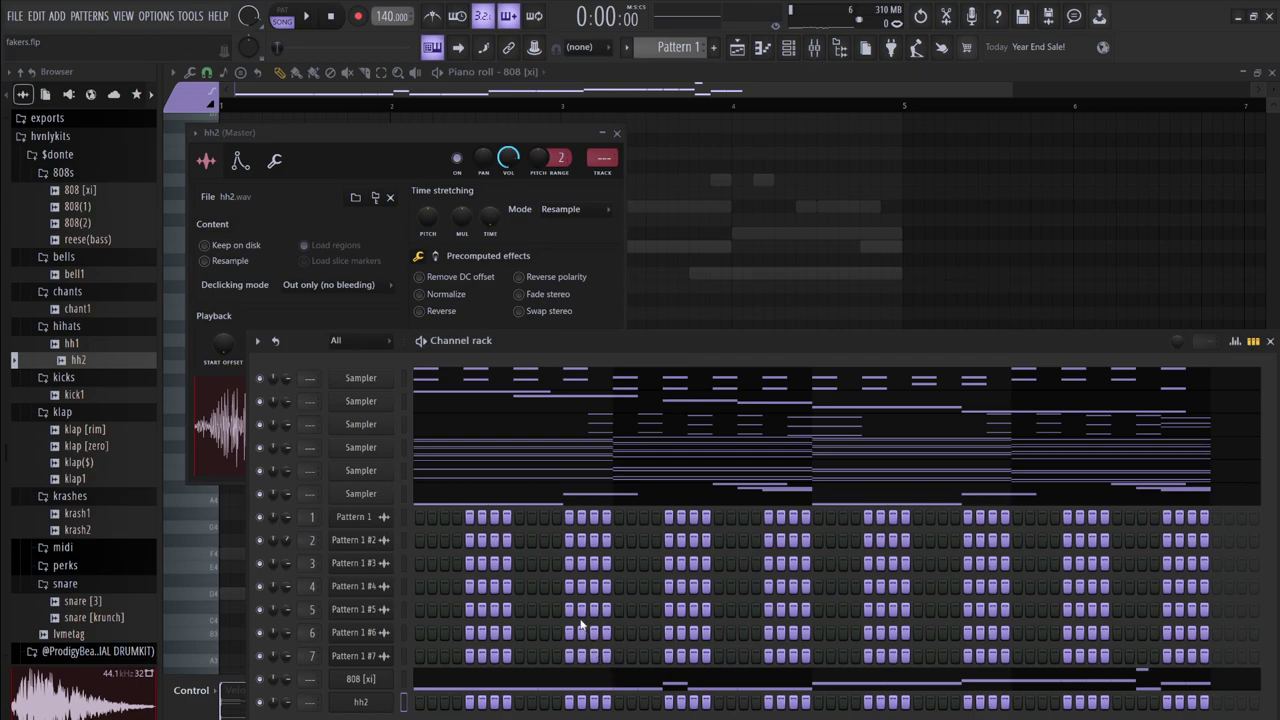
key(space)
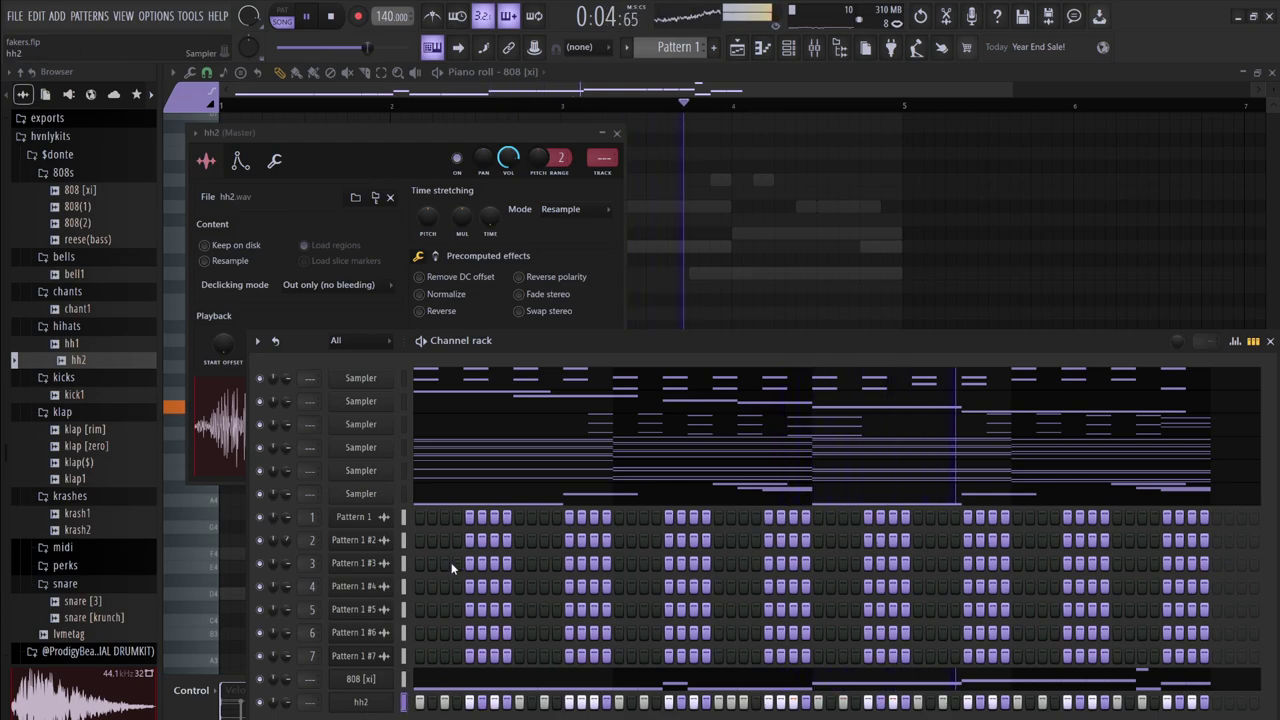
- Add short hi-hat rolls to hh2 in the piano roll, at B4 in bar 1 and A4 in bar 2, and audition them
key(F7)
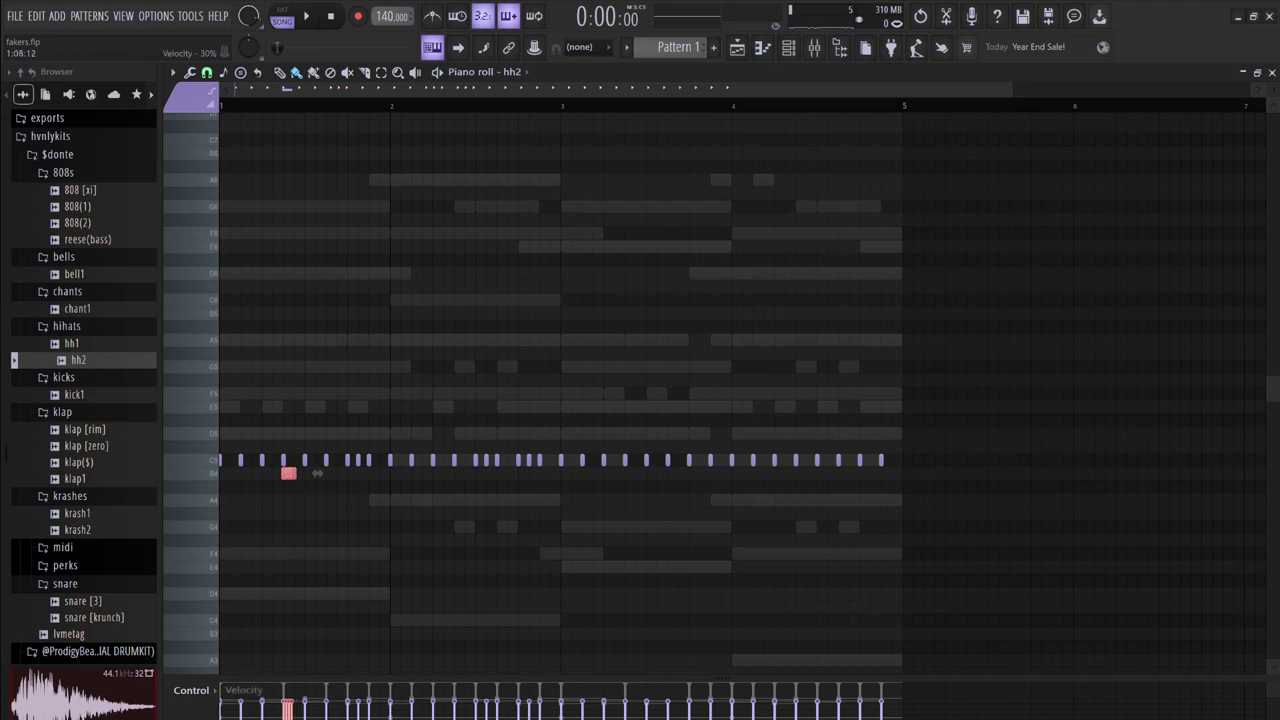
key(space)
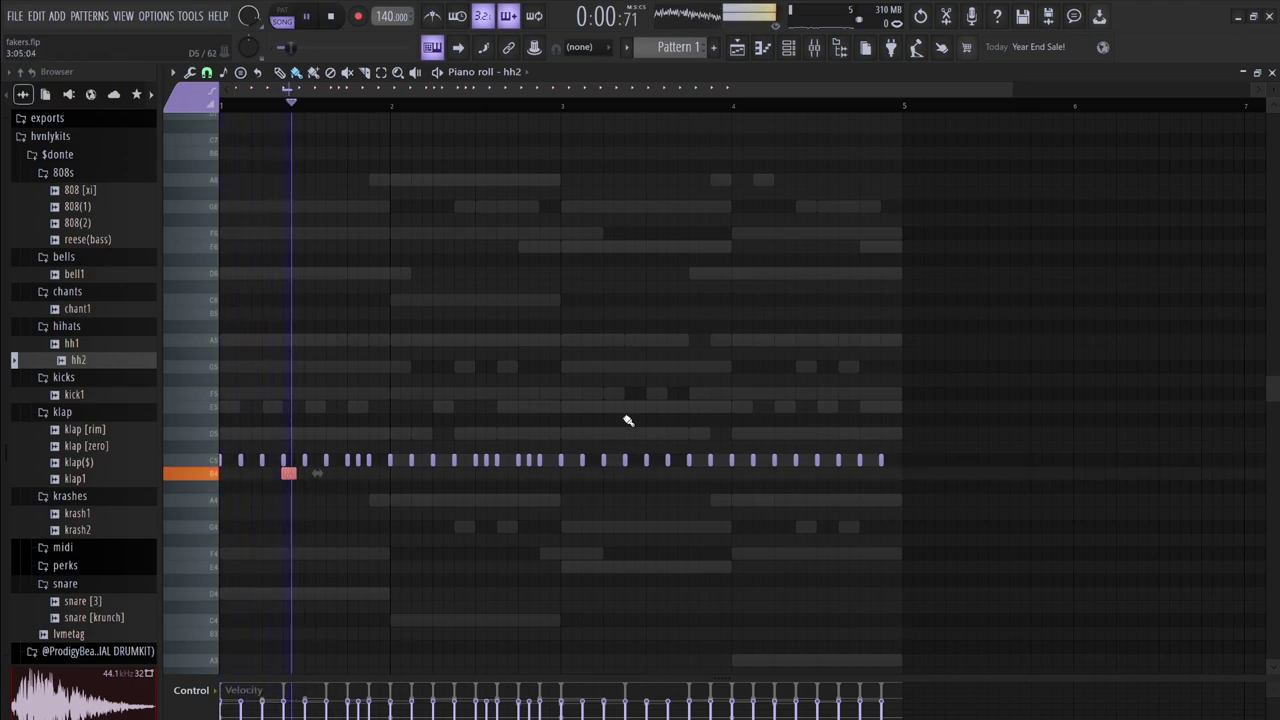
key(space)
key(space)
click(436, 500)
key(space)
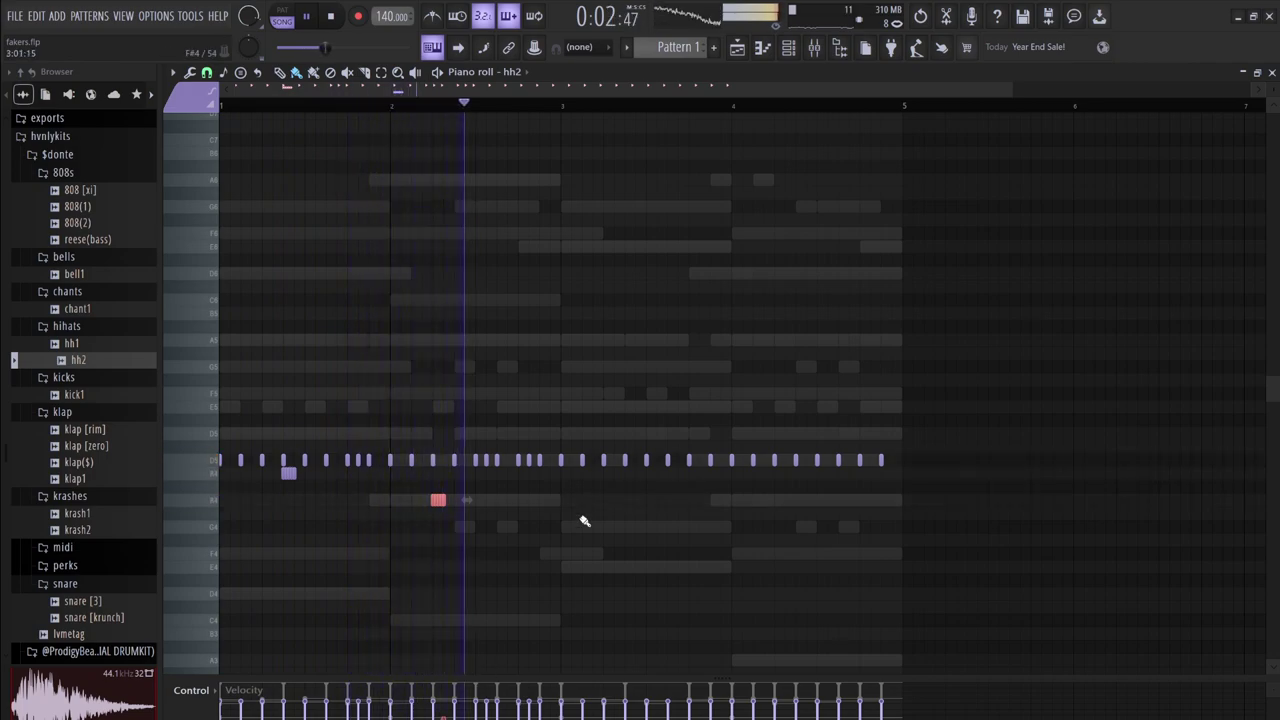
key(space)
- Replace the hh2 hits in bars 3 and 4 with a copy of bars 1 and 2 including the rolls, and select all C5 hits
drag(917, 530, 624, 465)
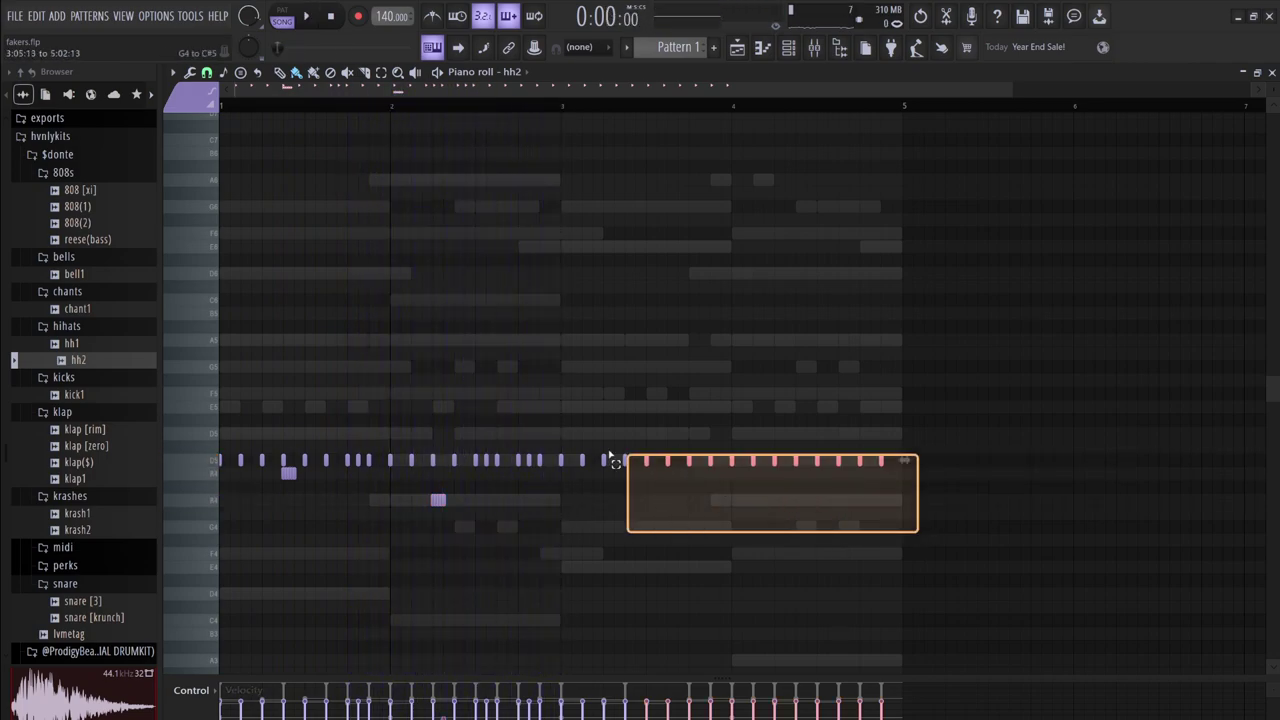
key(Delete)
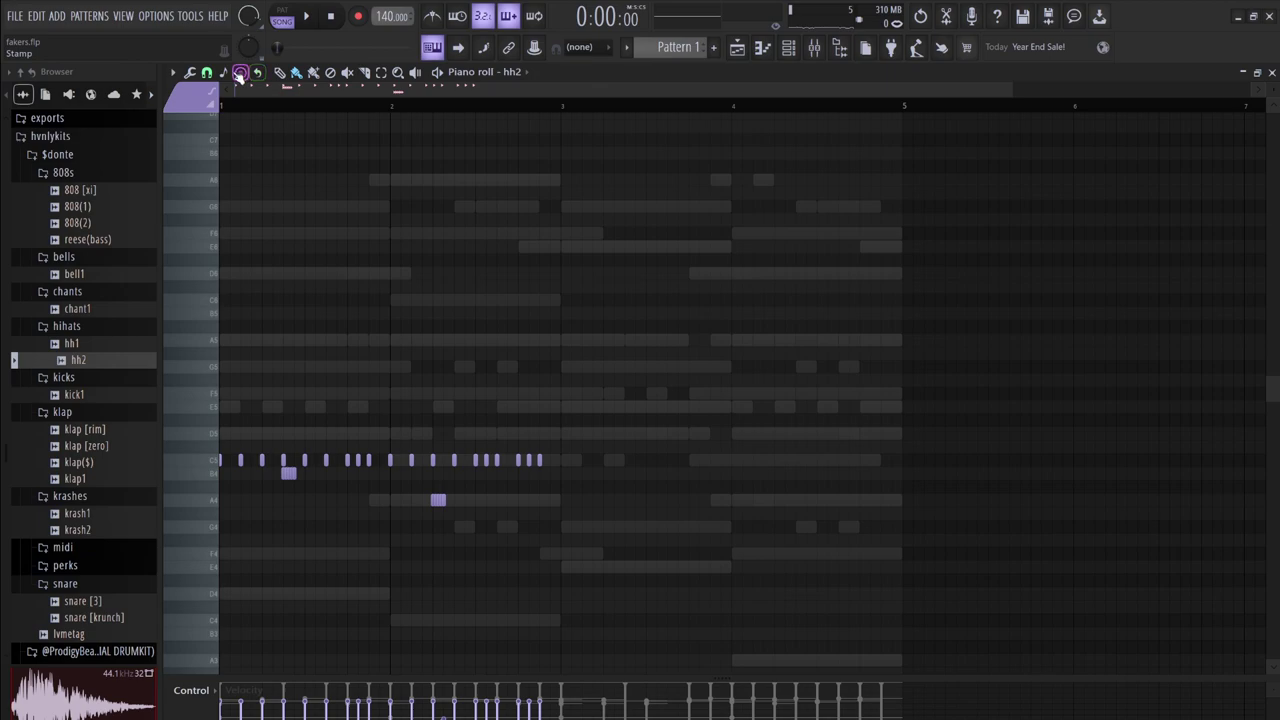
key(ctrl+z)
ctrl+click(692, 326)
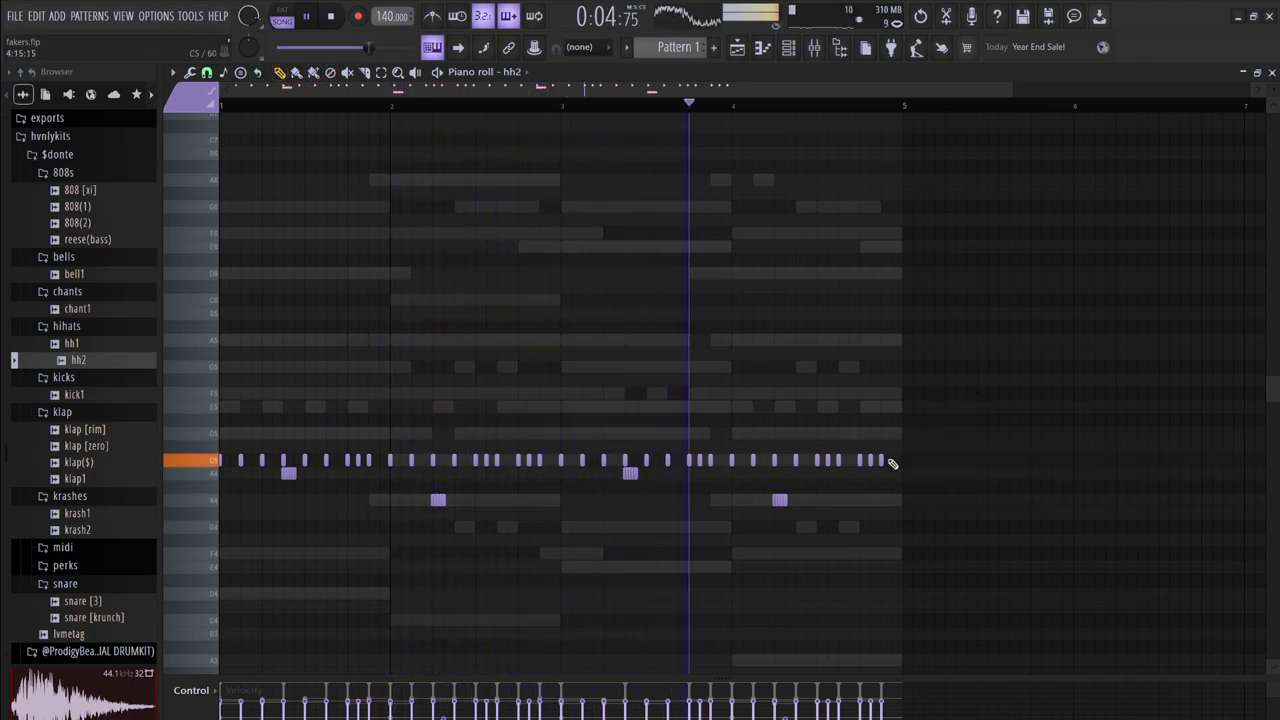
drag(888, 465, 250, 396)
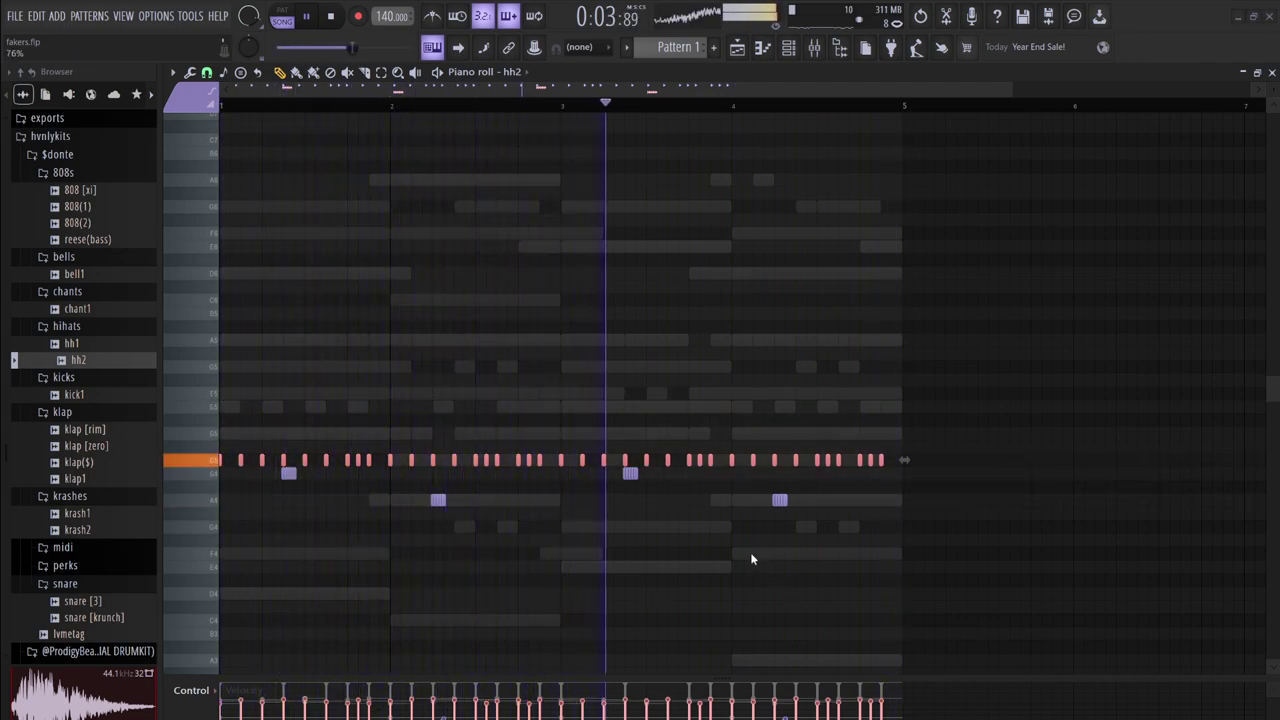
- Add the snare [3] sample as a new channel below hh2 and program its hits across the four bars against playback
click(789, 47)
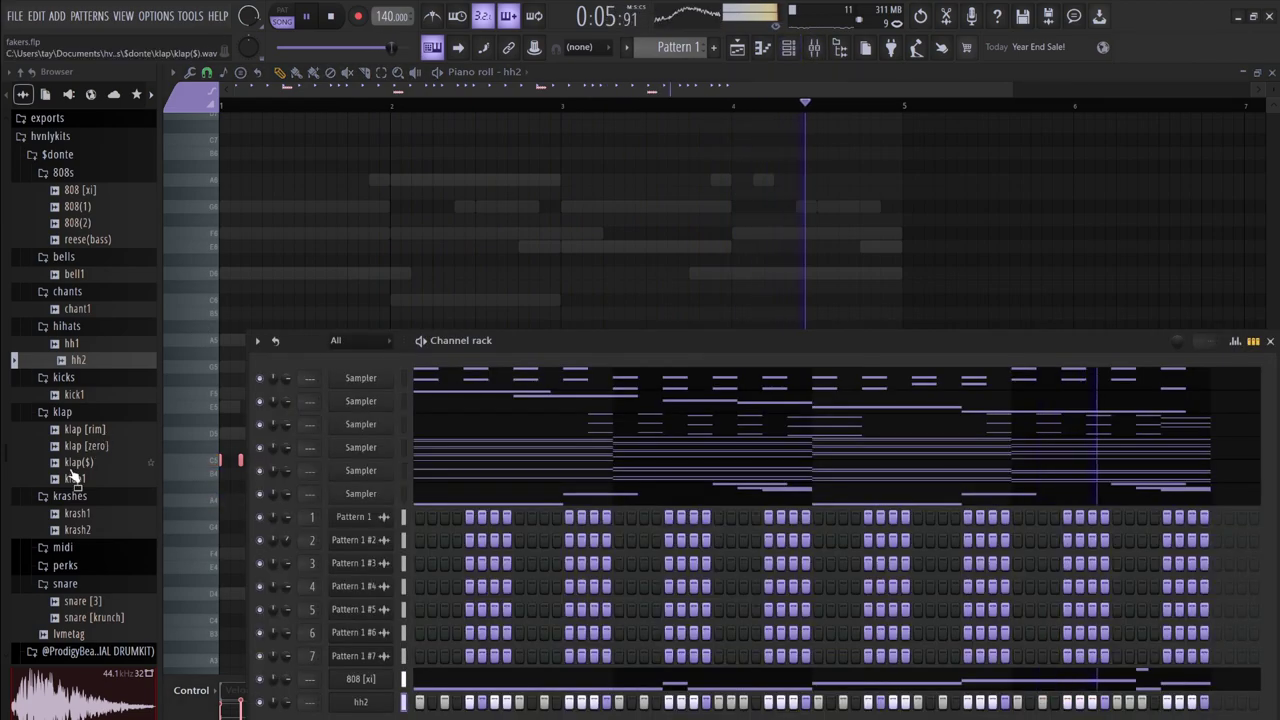
click(85, 601)
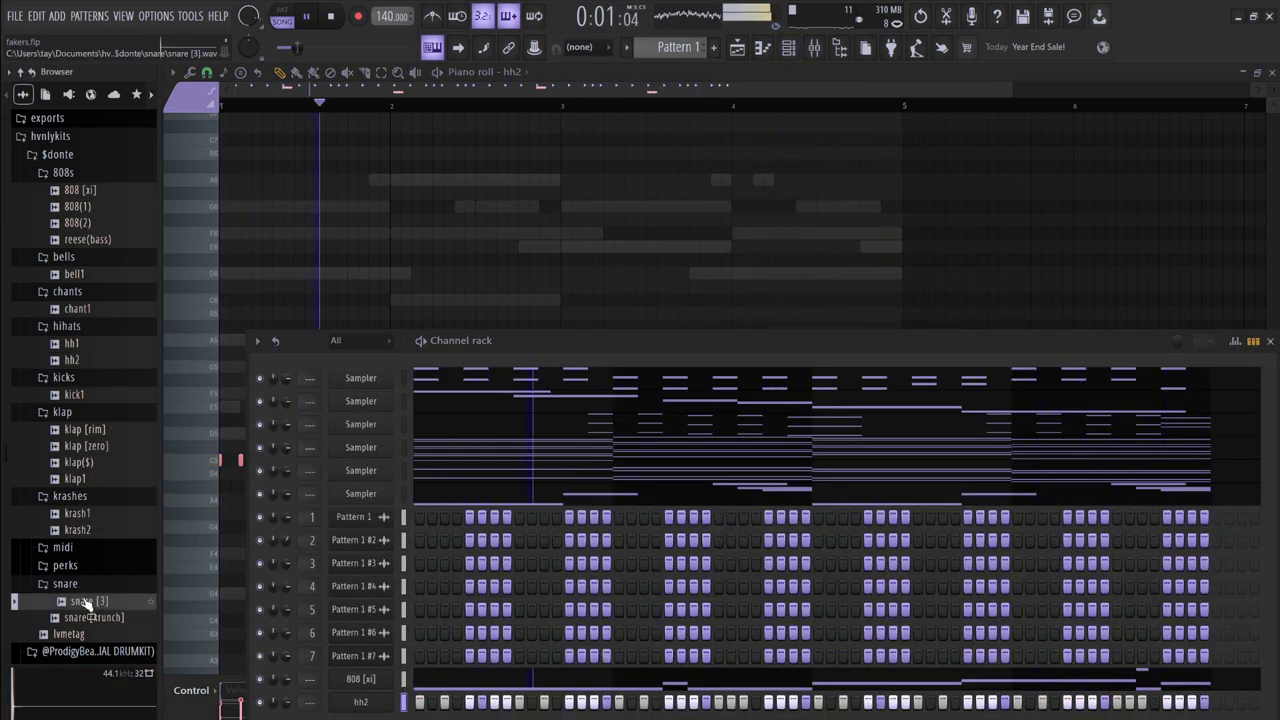
drag(85, 601, 523, 571)
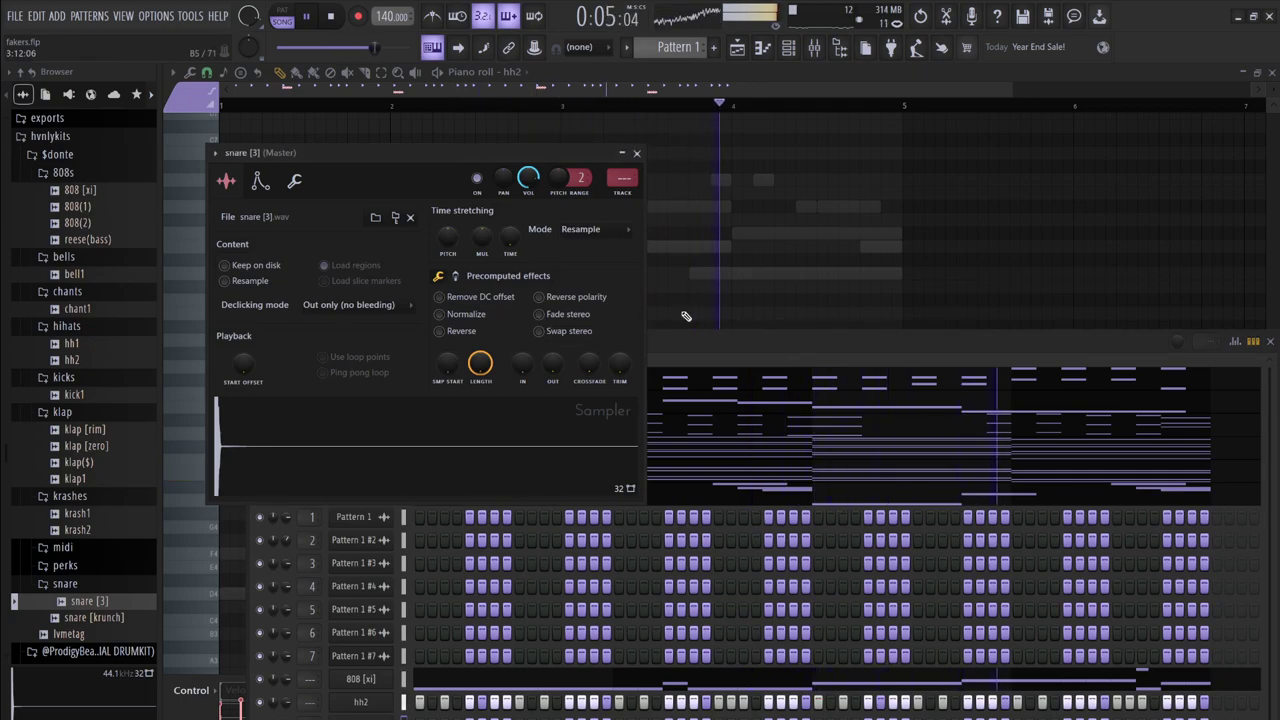
click(565, 668)
key(space)
key(space)
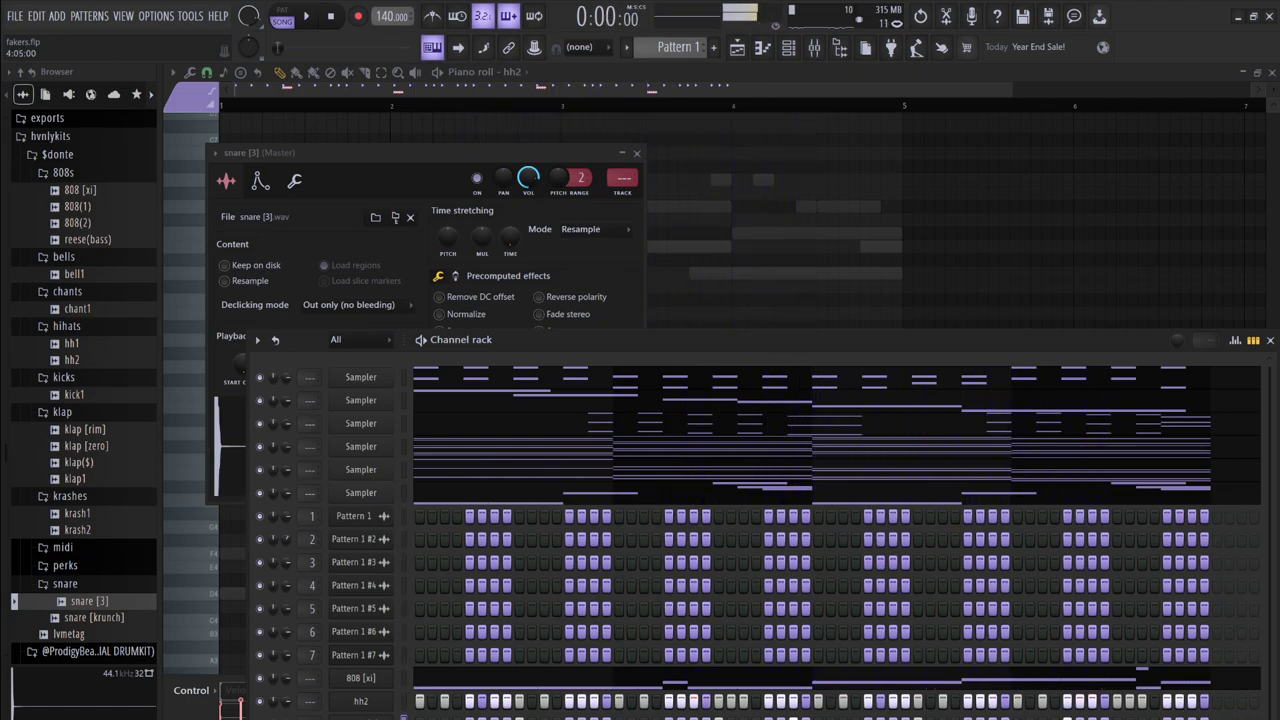
key(space)
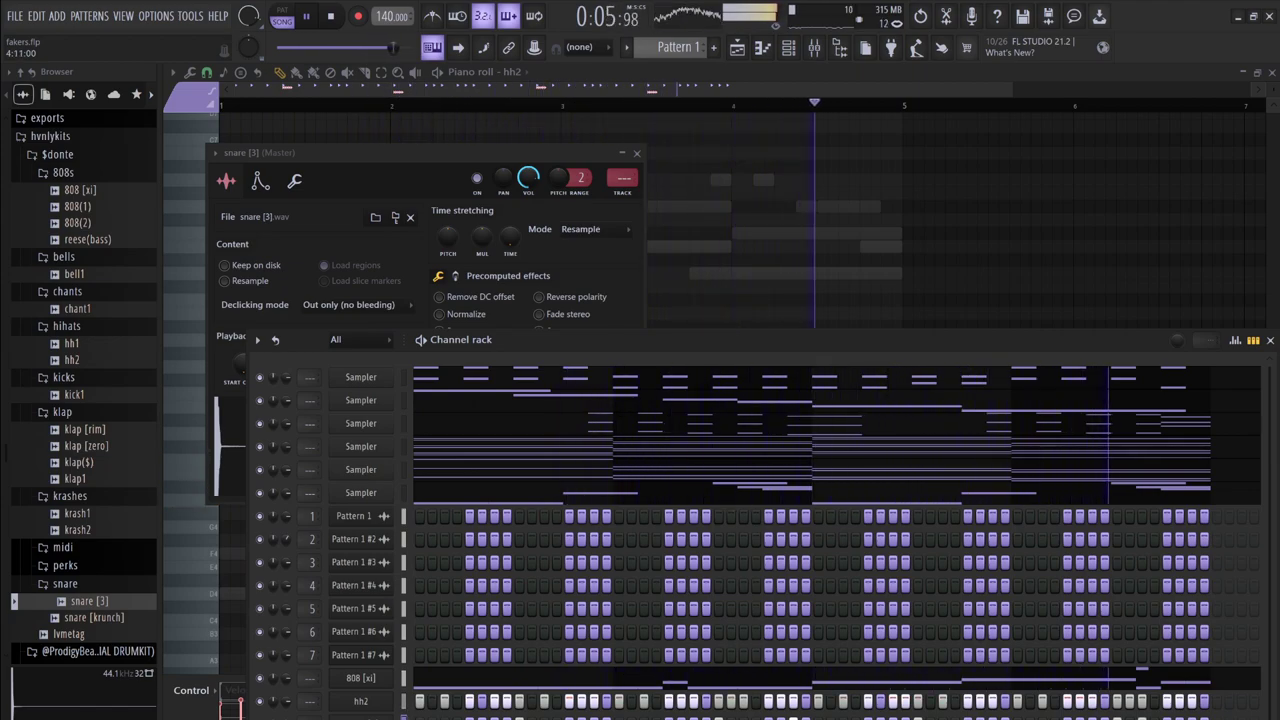
- Lower the velocity of the last two snare [3] hits in bar 4
click(1235, 340)
click(1143, 601)
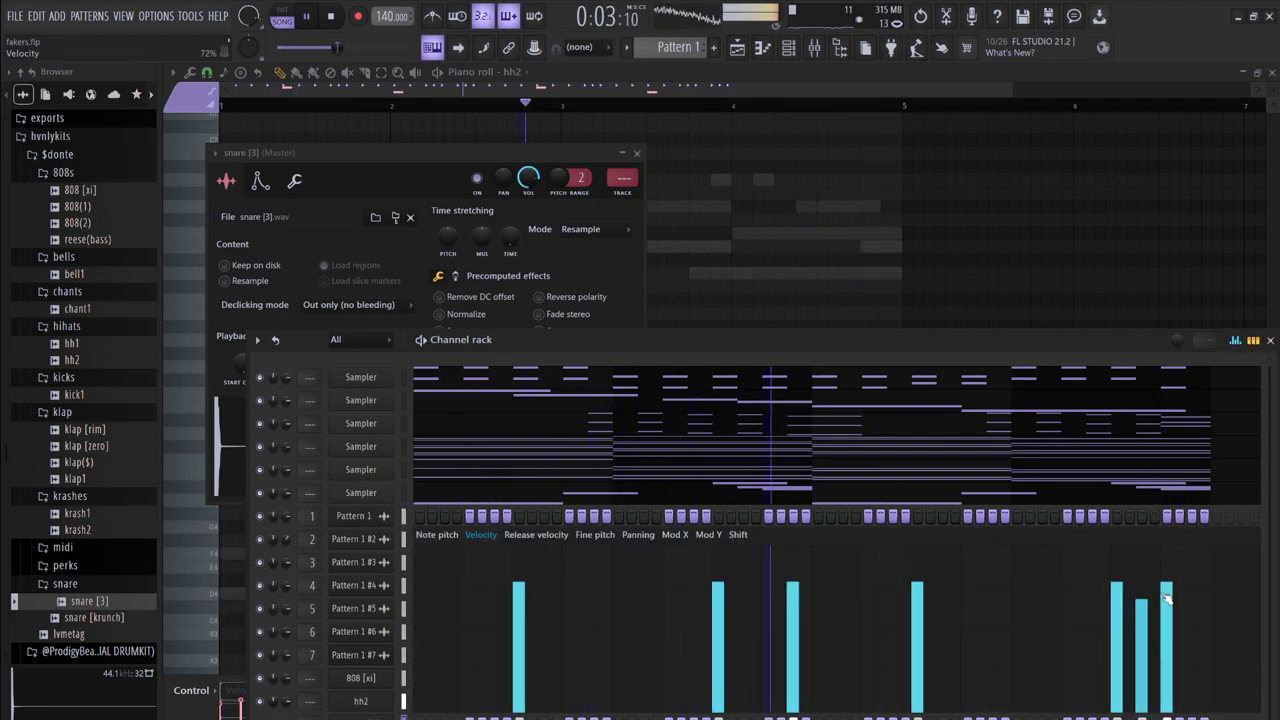
click(1167, 596)
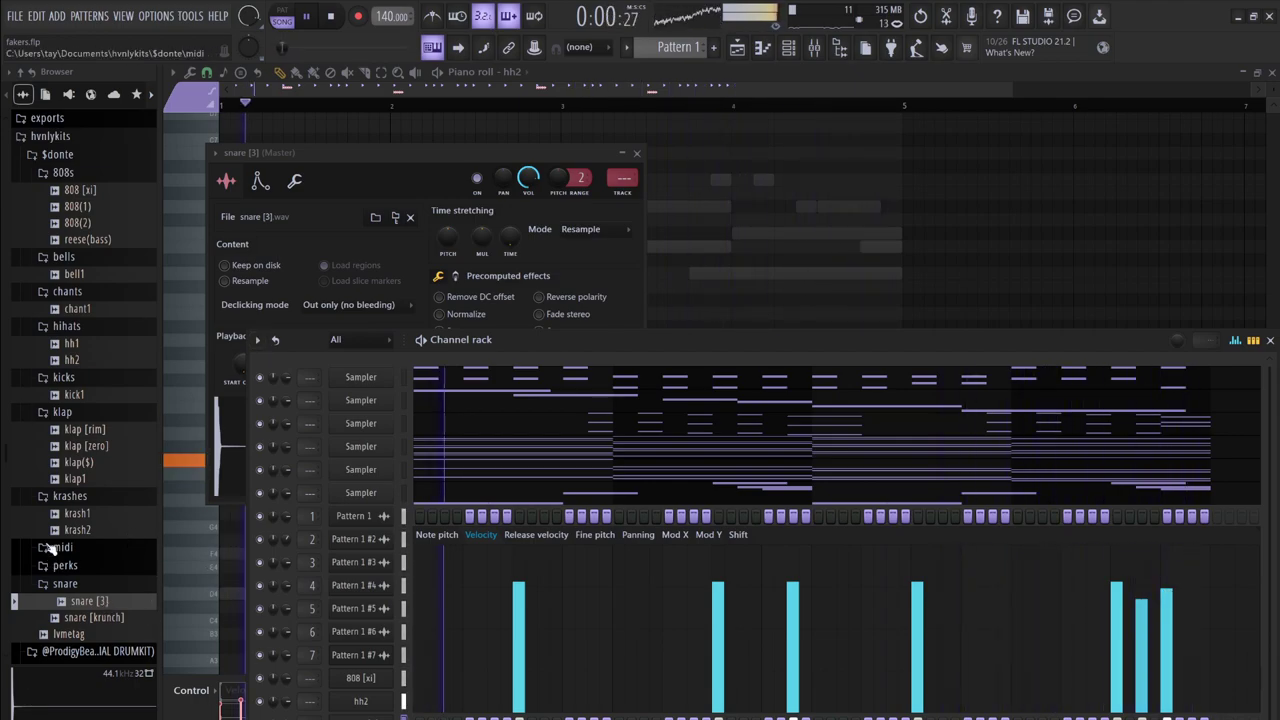
- Audition the krash2 and krash1 samples and add krash1 as a new channel below snare [3]
drag(77, 530, 303, 705)
drag(262, 648, 110, 523)
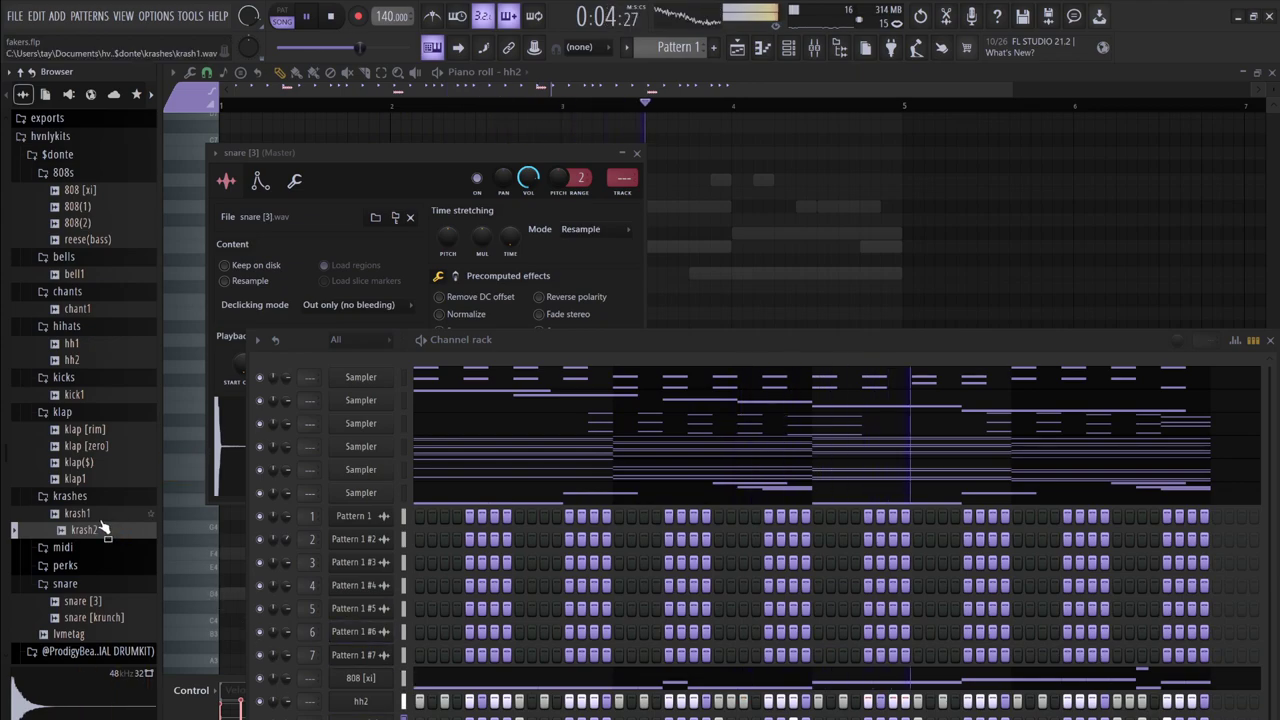
click(86, 518)
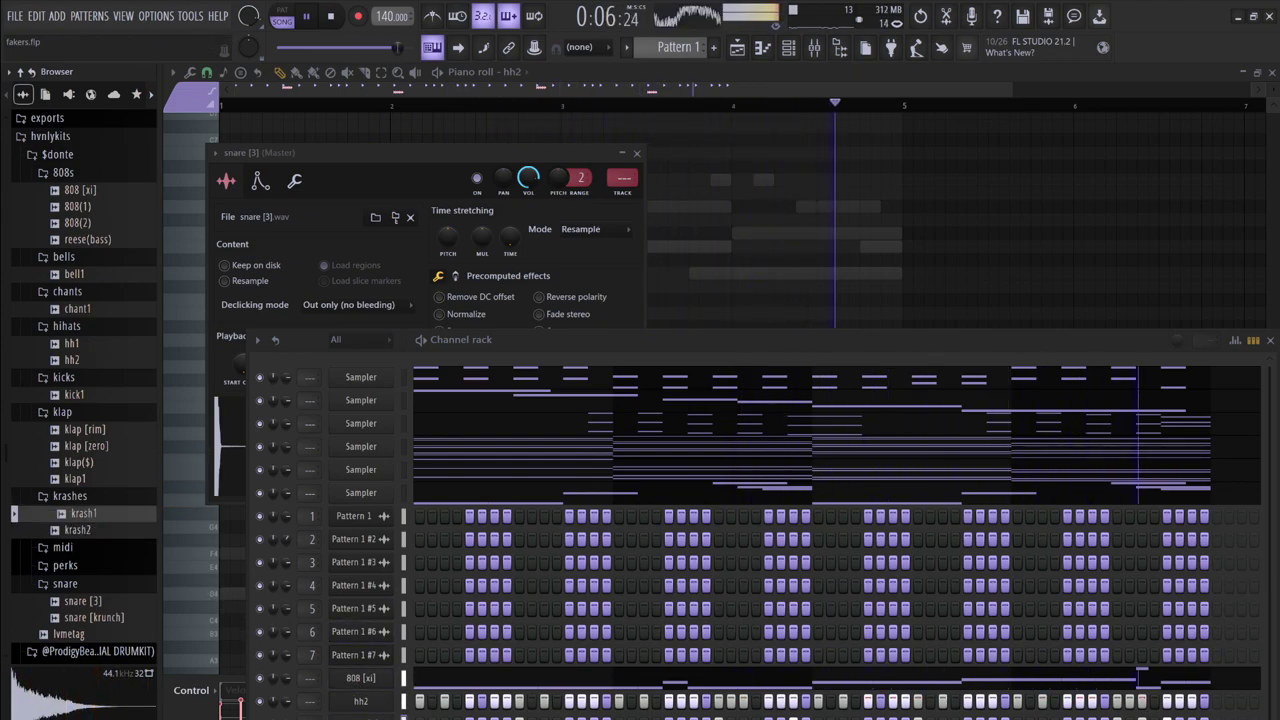
key(space)
key(Return)
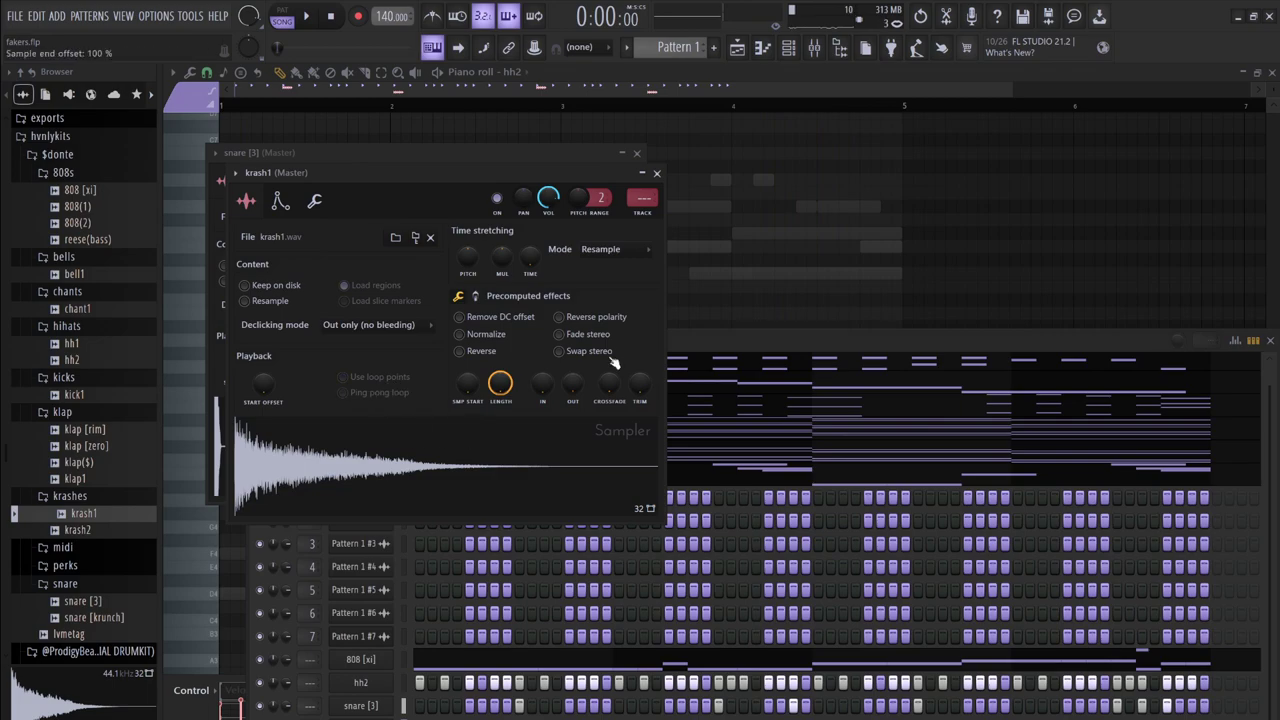
- Program krash1 hits on steps 1 and 11 of bars 1 and 2
click(720, 339)
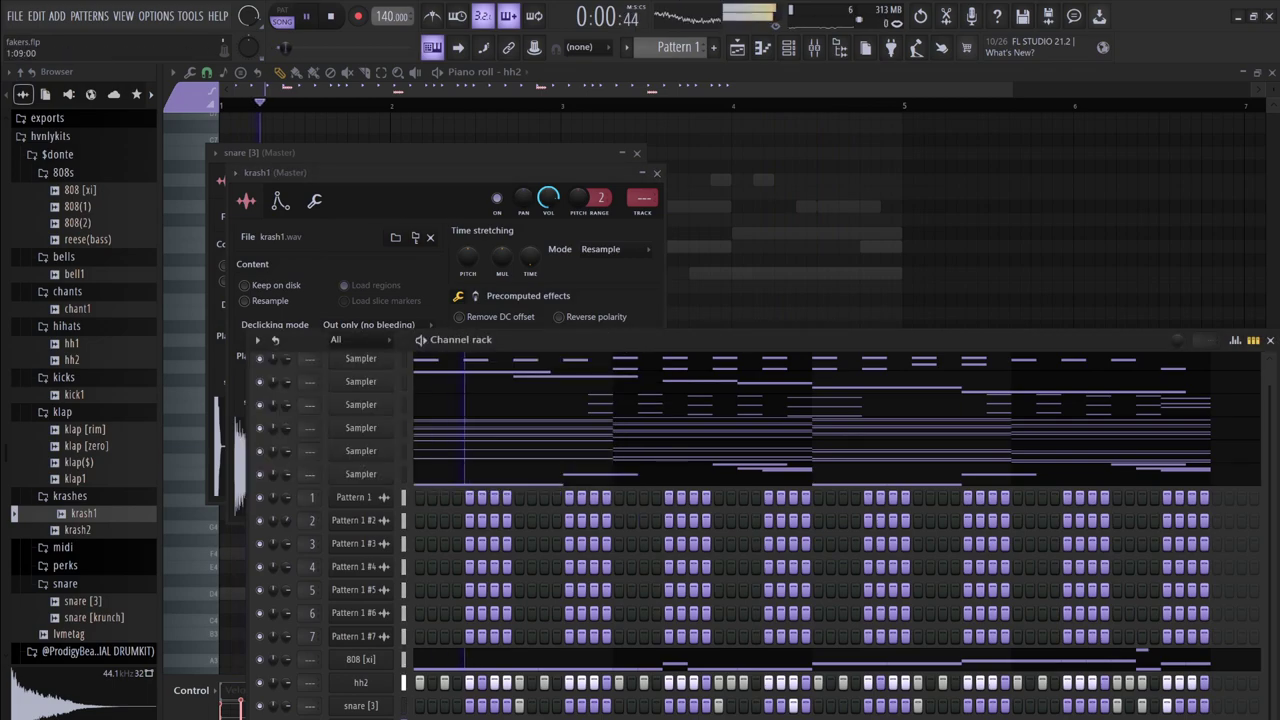
key(space)
key(space)
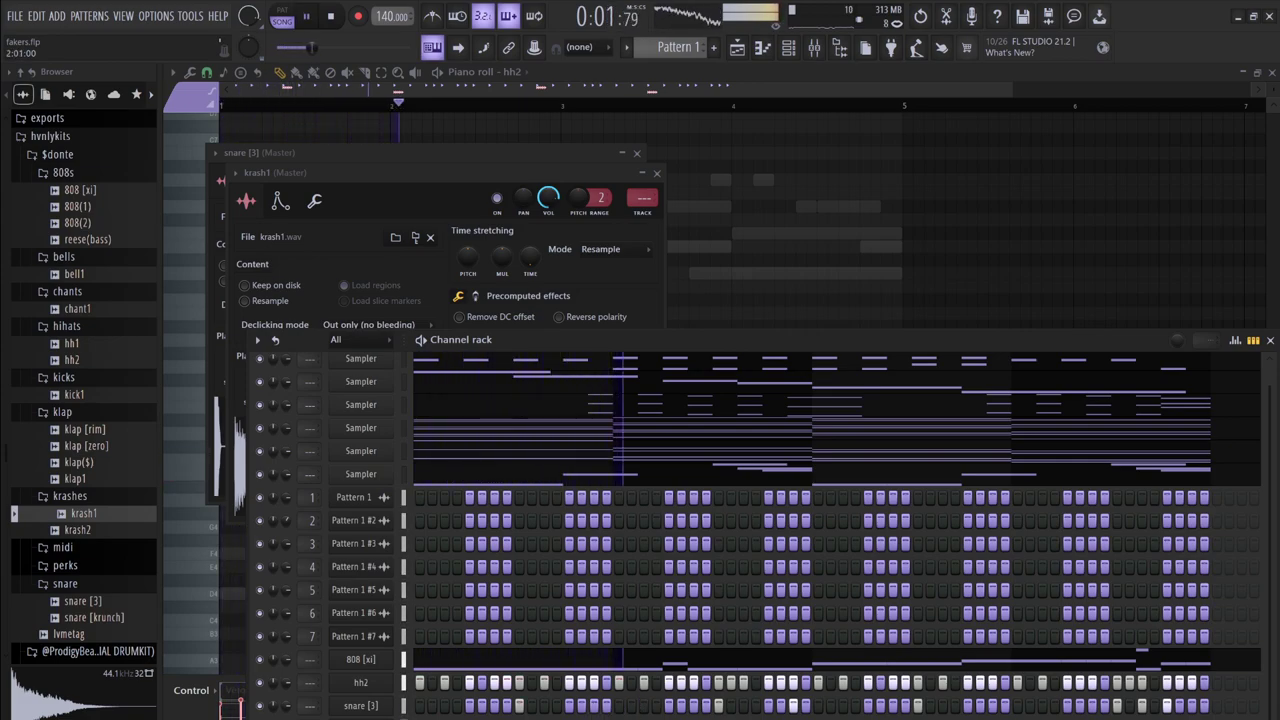
key(space)
key(space)
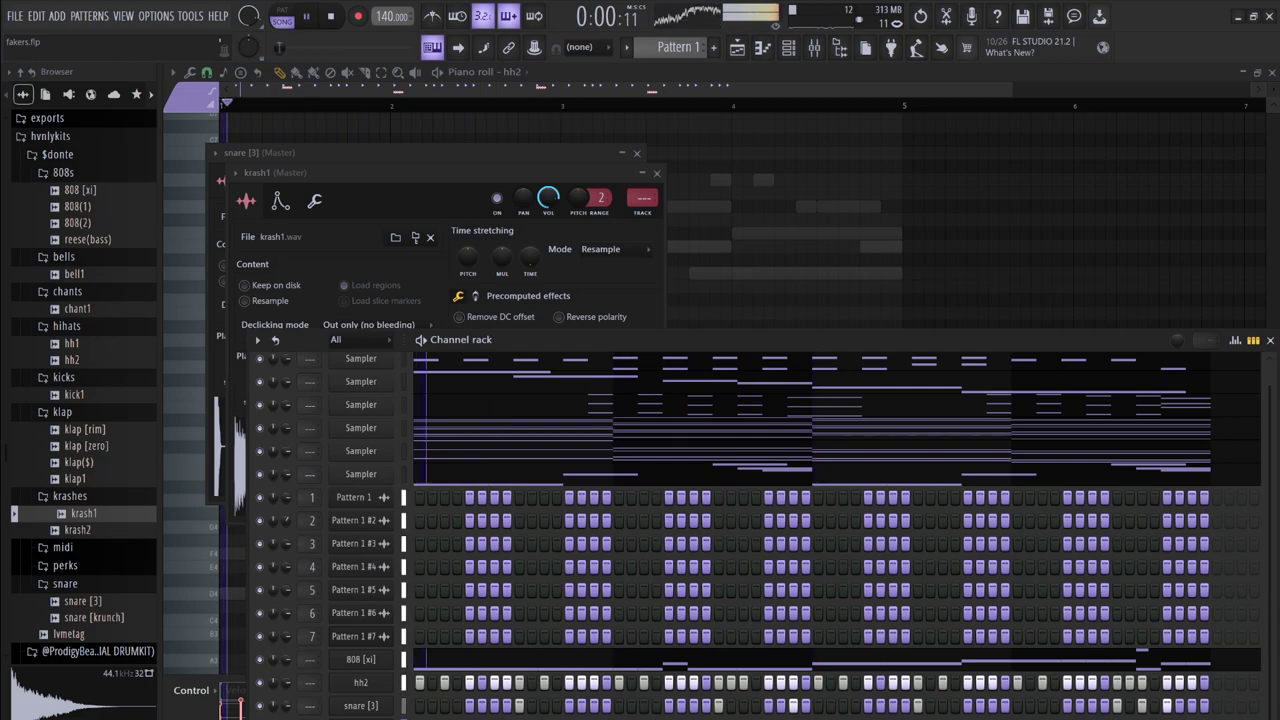
key(F7)
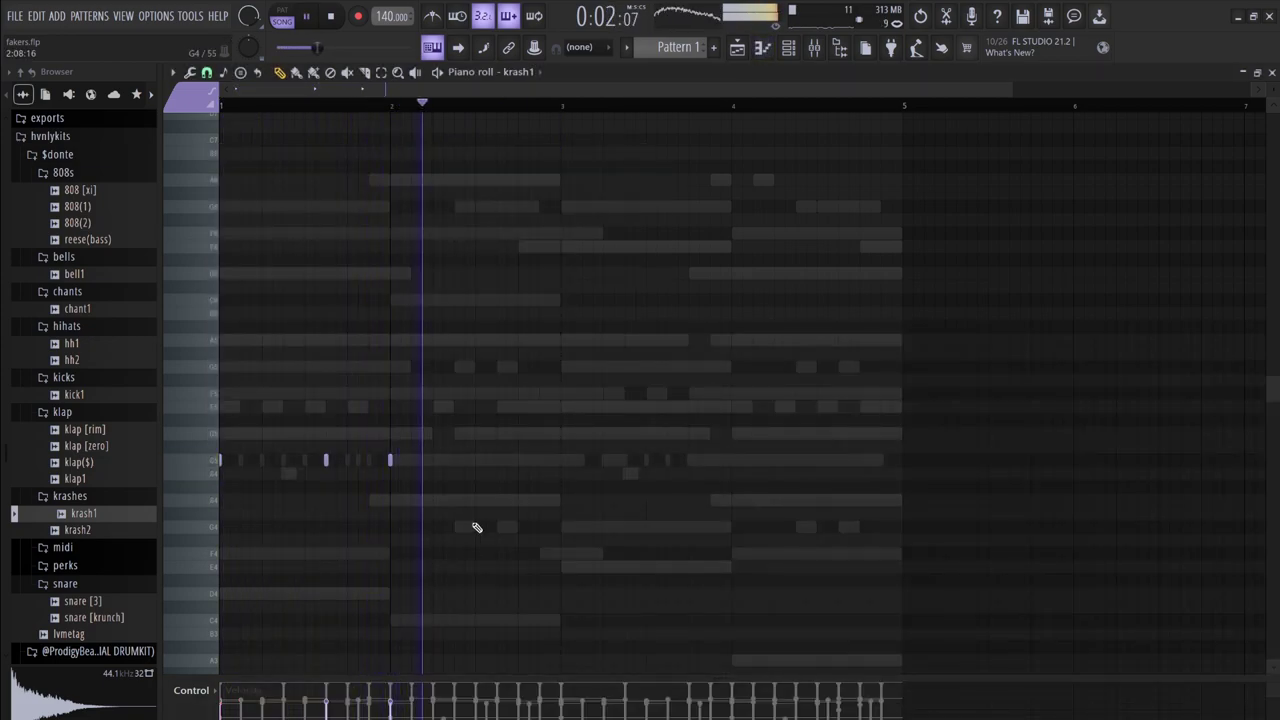
click(497, 460)
key(space)
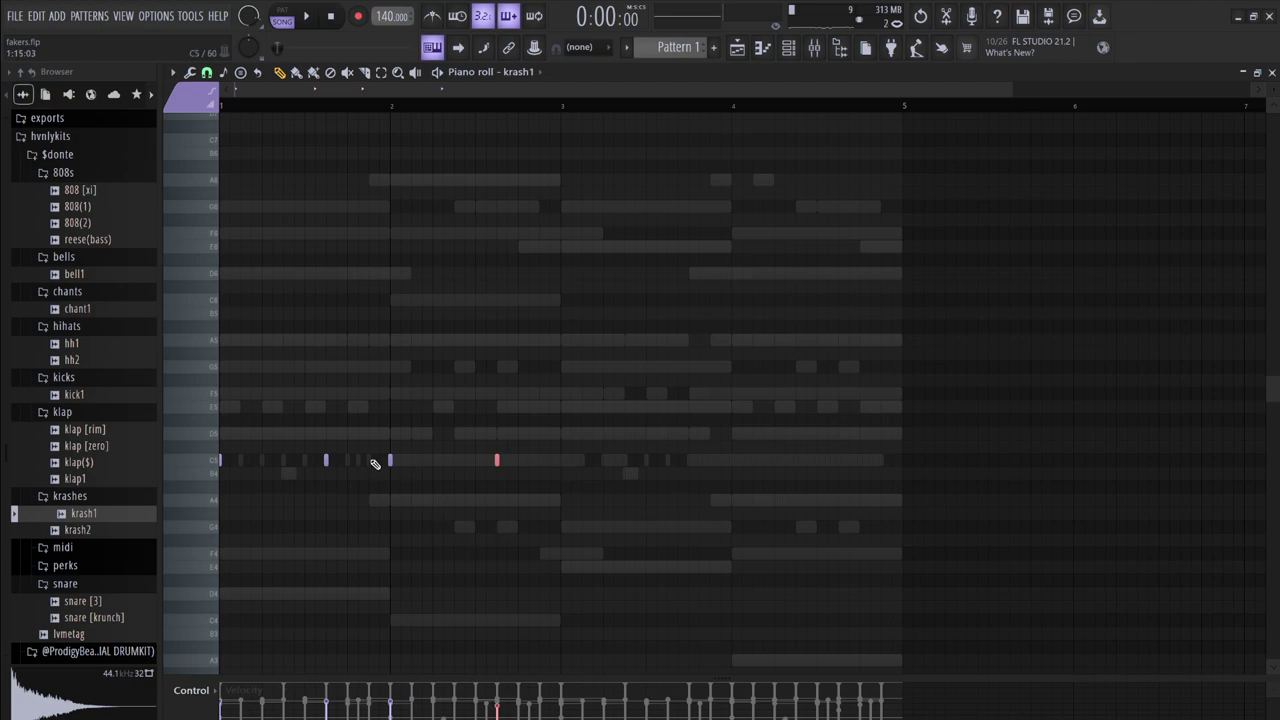
- Copy the four krash1 hits from bars 1 and 2 into bars 3 and 4, aligned to the bar starts, and play the pattern
drag(407, 478, 193, 440)
drag(430, 515, 162, 411)
drag(600, 500, 145, 462)
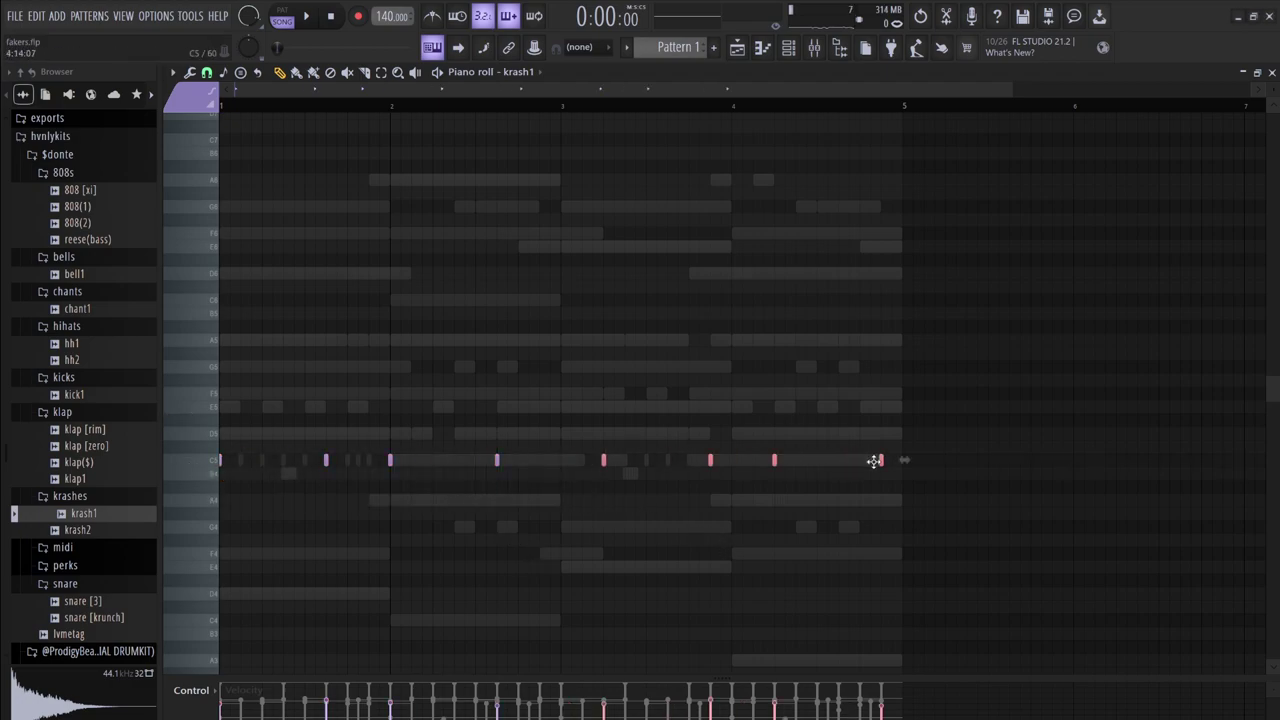
key(space)
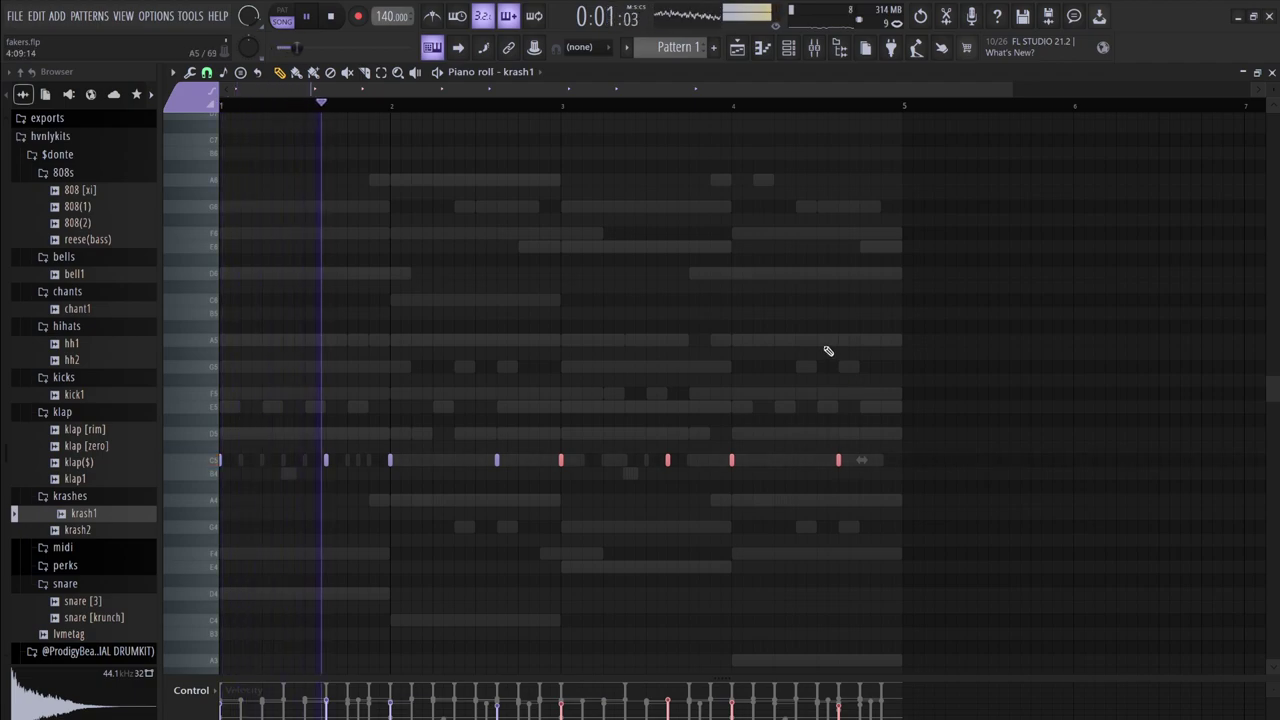
key(ctrl+d)
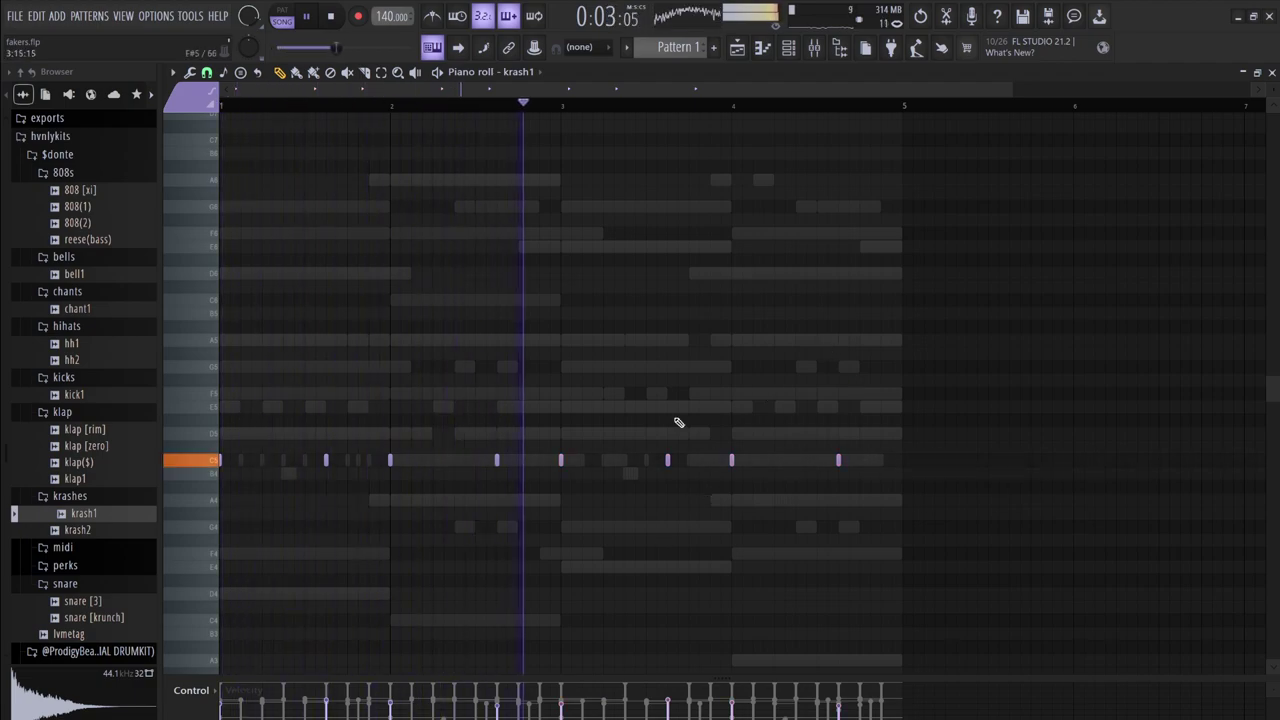
- Audition the kick1 and chant1 samples and look through the sample folders for further drum sounds
click(789, 49)
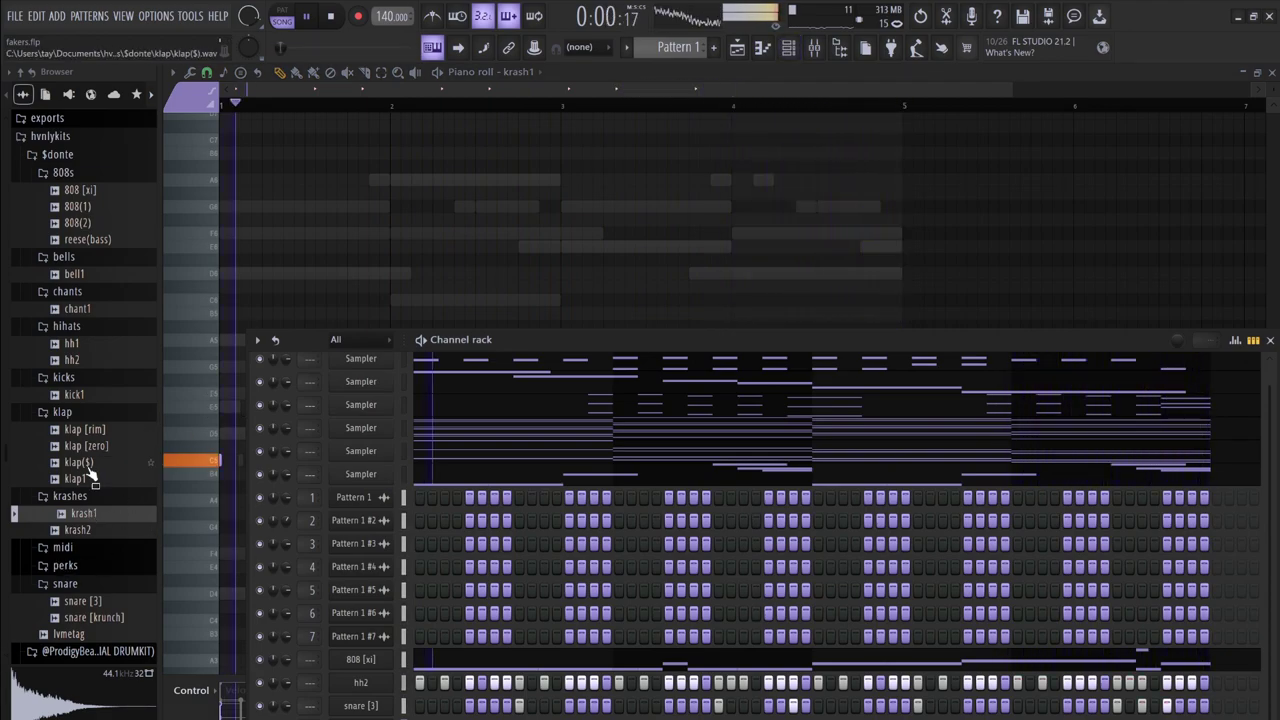
click(80, 395)
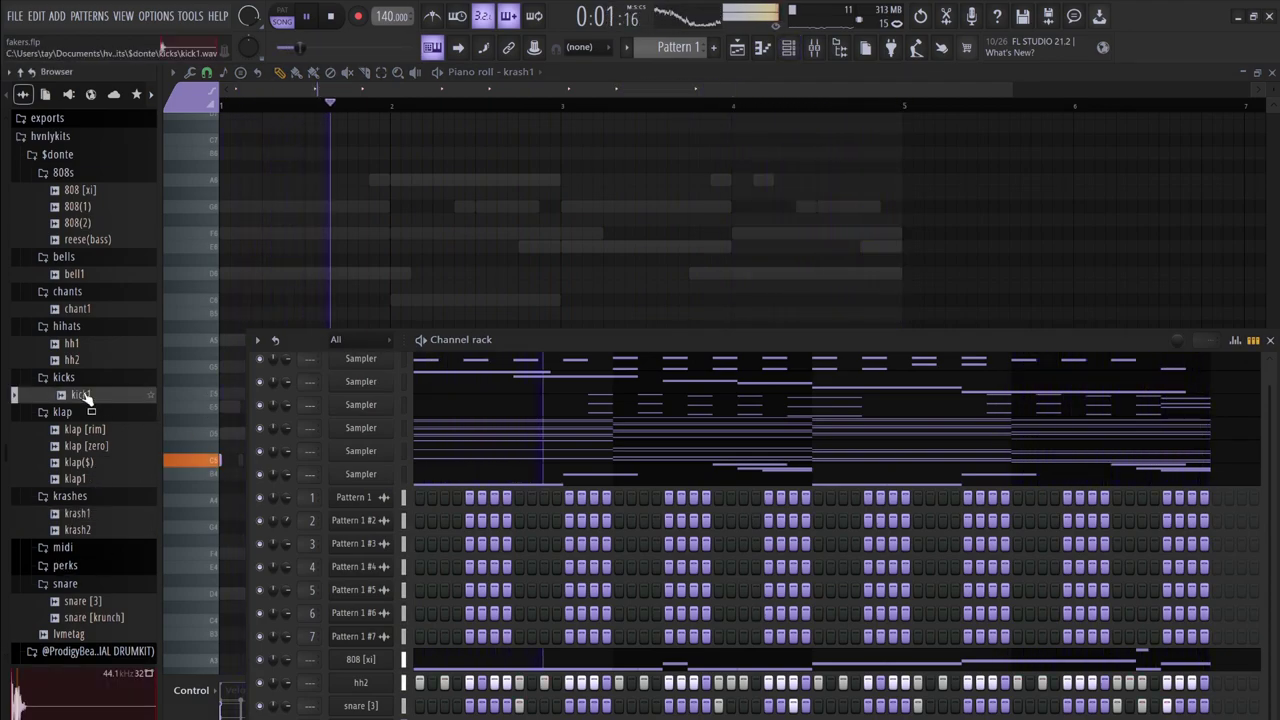
click(83, 313)
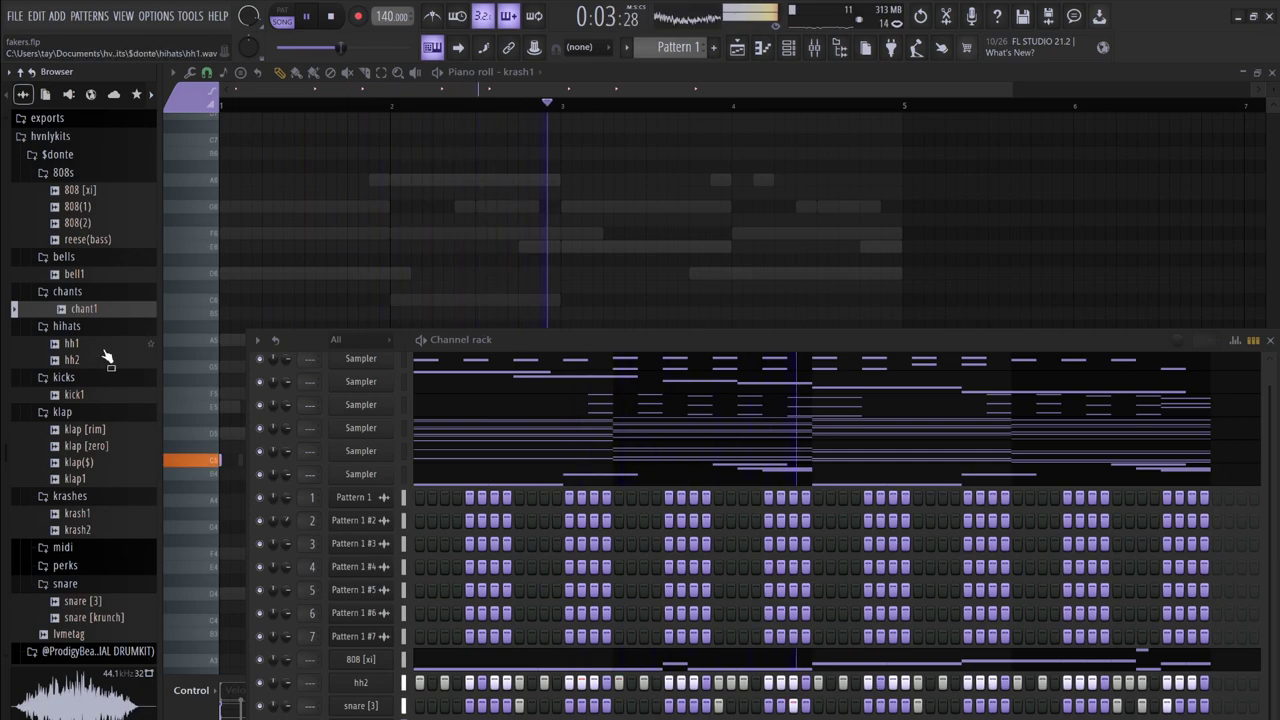
scroll(108, 332, up, 3)
scroll(108, 332, up, 4)
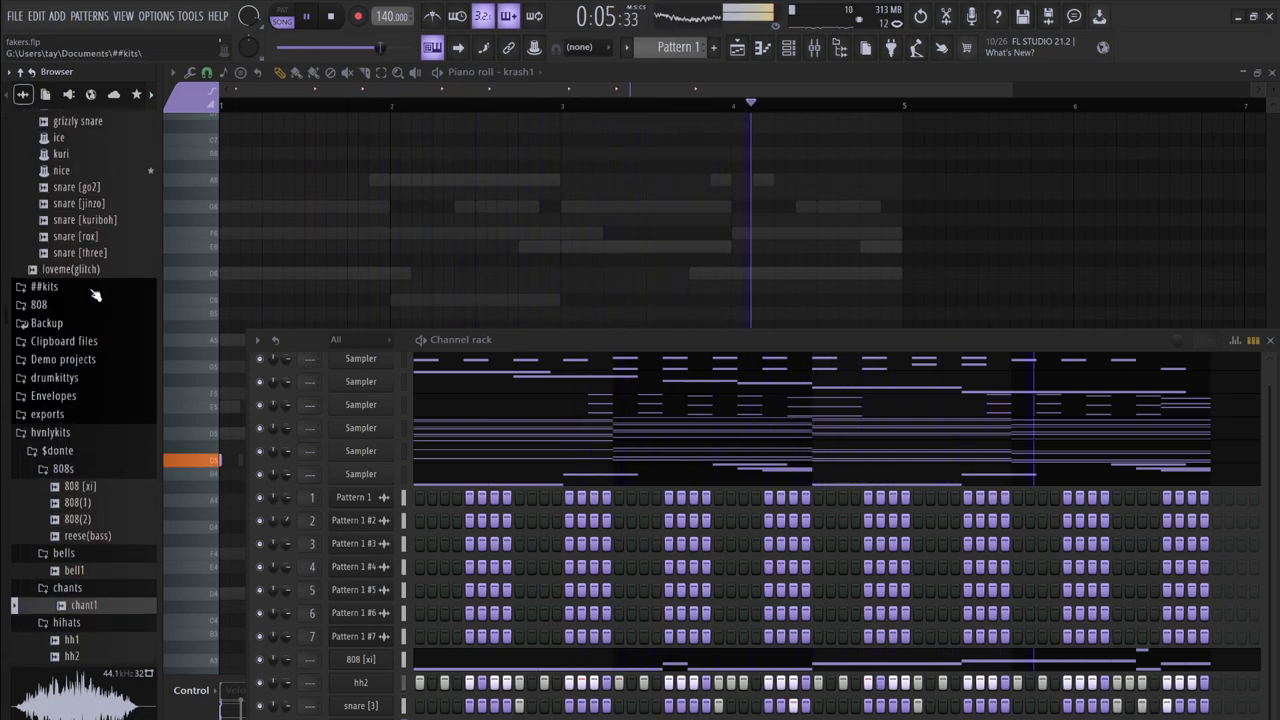
scroll(100, 400, down, 4)
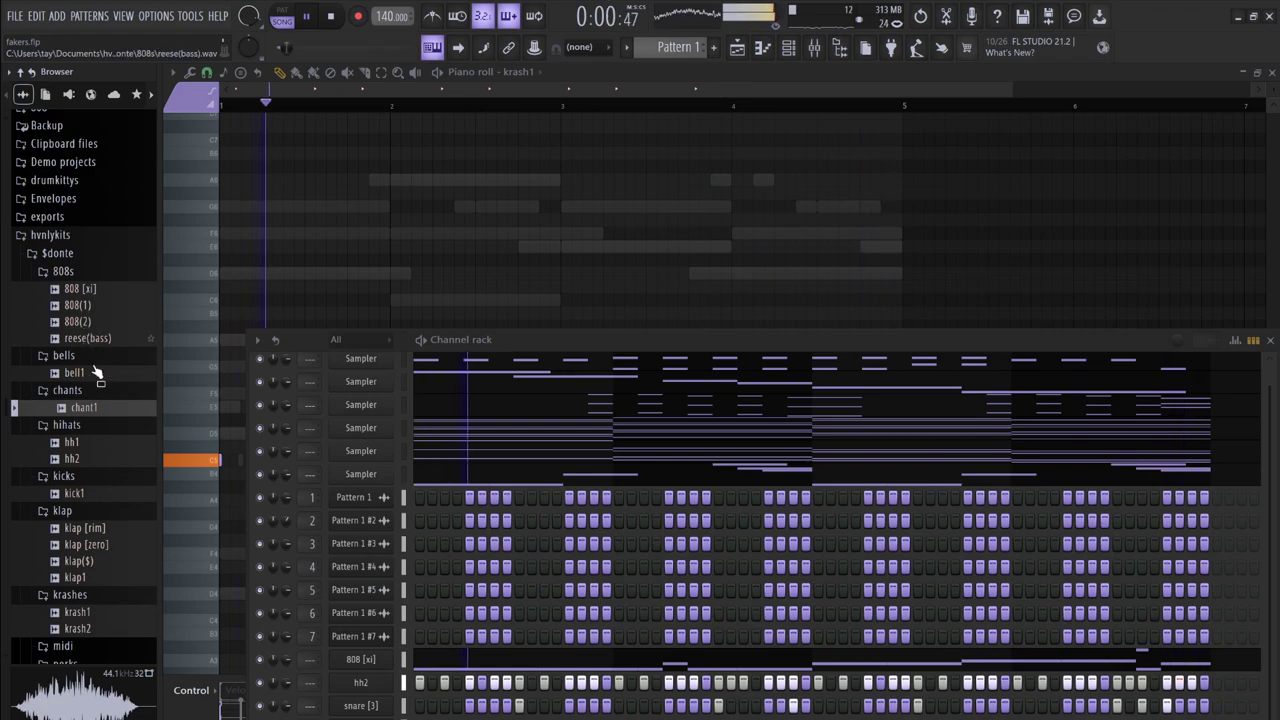
- Add the klap [rim] sample as a new channel below krash1 and play it with the pattern
drag(80, 531, 361, 719)
key(space)
key(space)
key(space)
key(space)
key(space)
key(space)
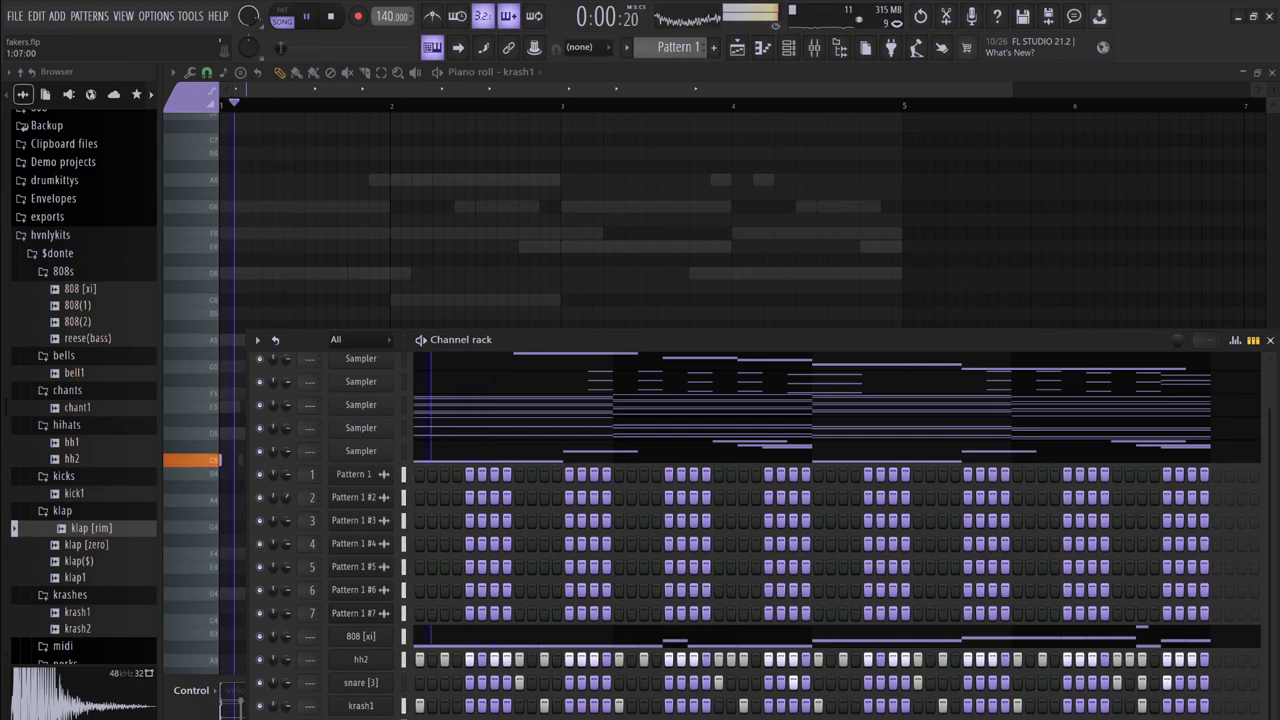
- Work on the klap [rim] pattern against repeated playback and open the channel's sampler settings
key(space)
key(space)
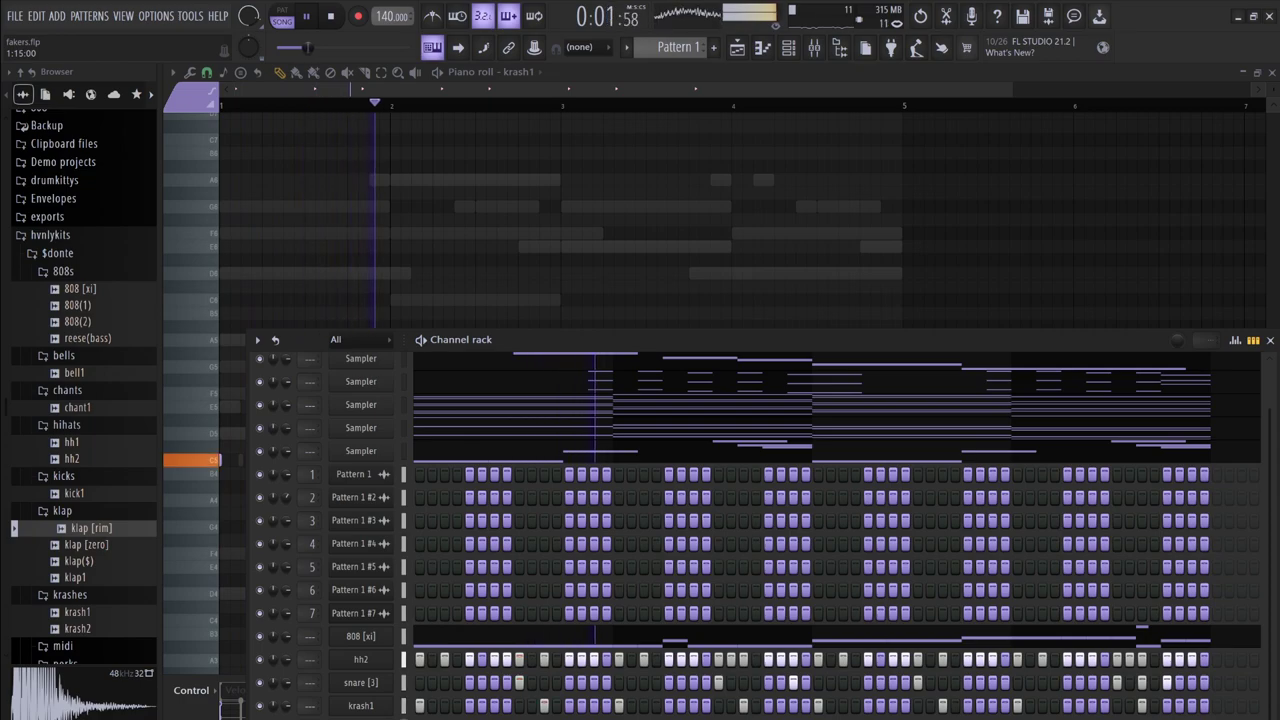
key(space)
key(space)
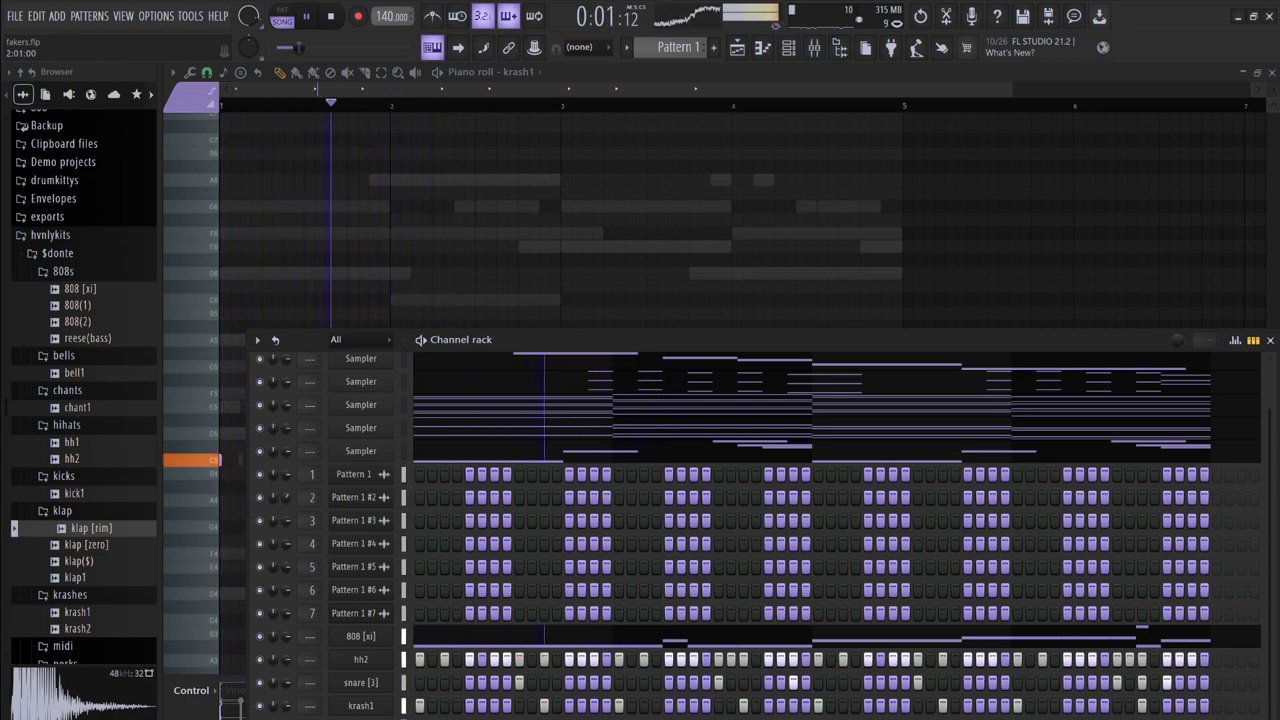
key(space)
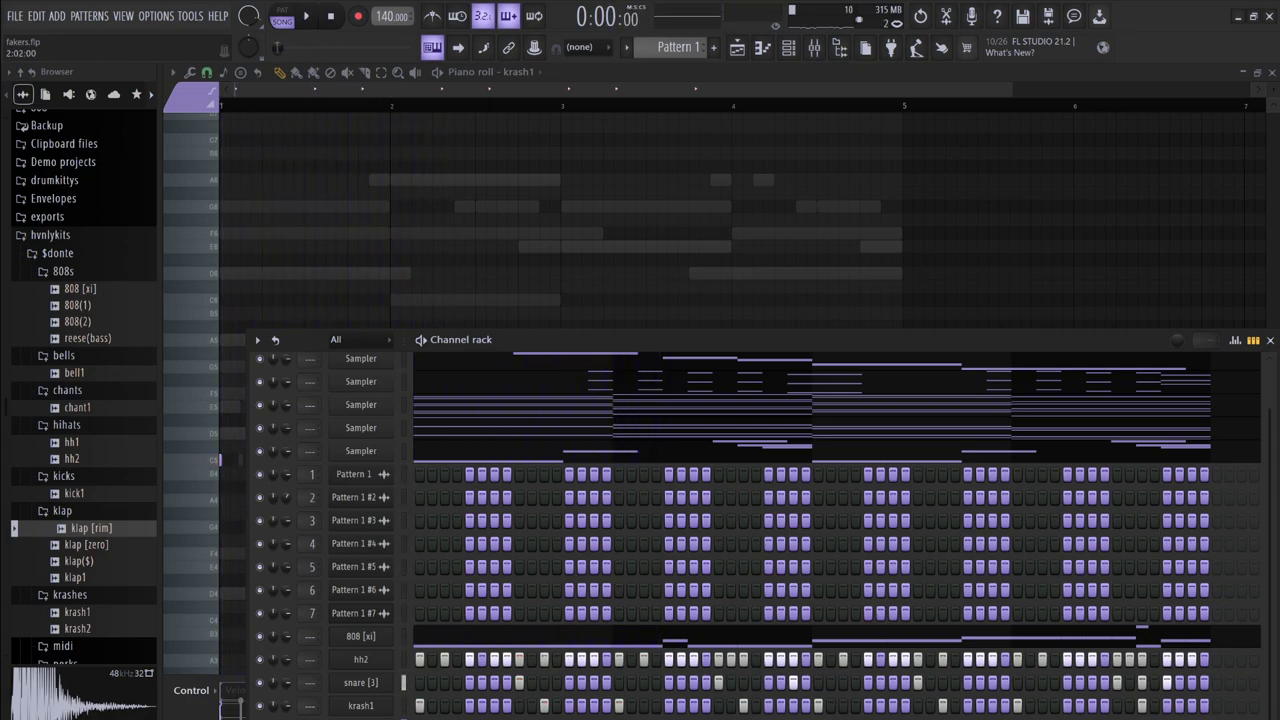
key(space)
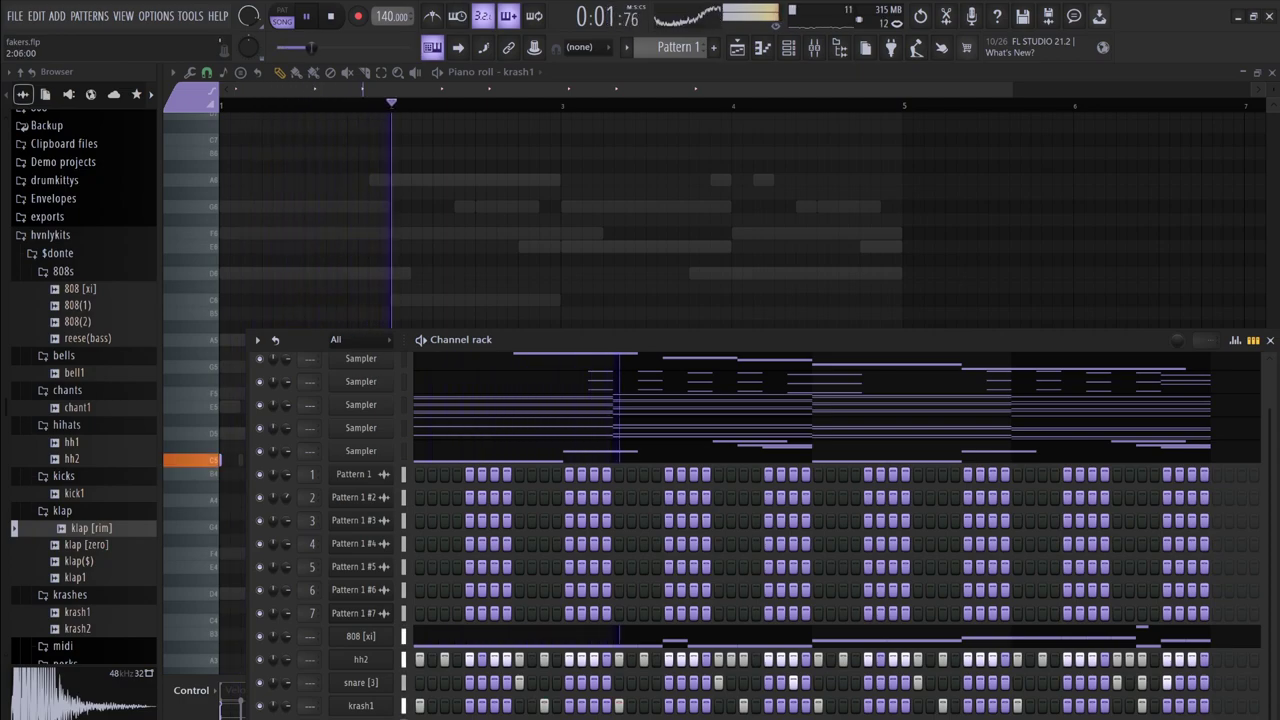
key(space)
key(space)
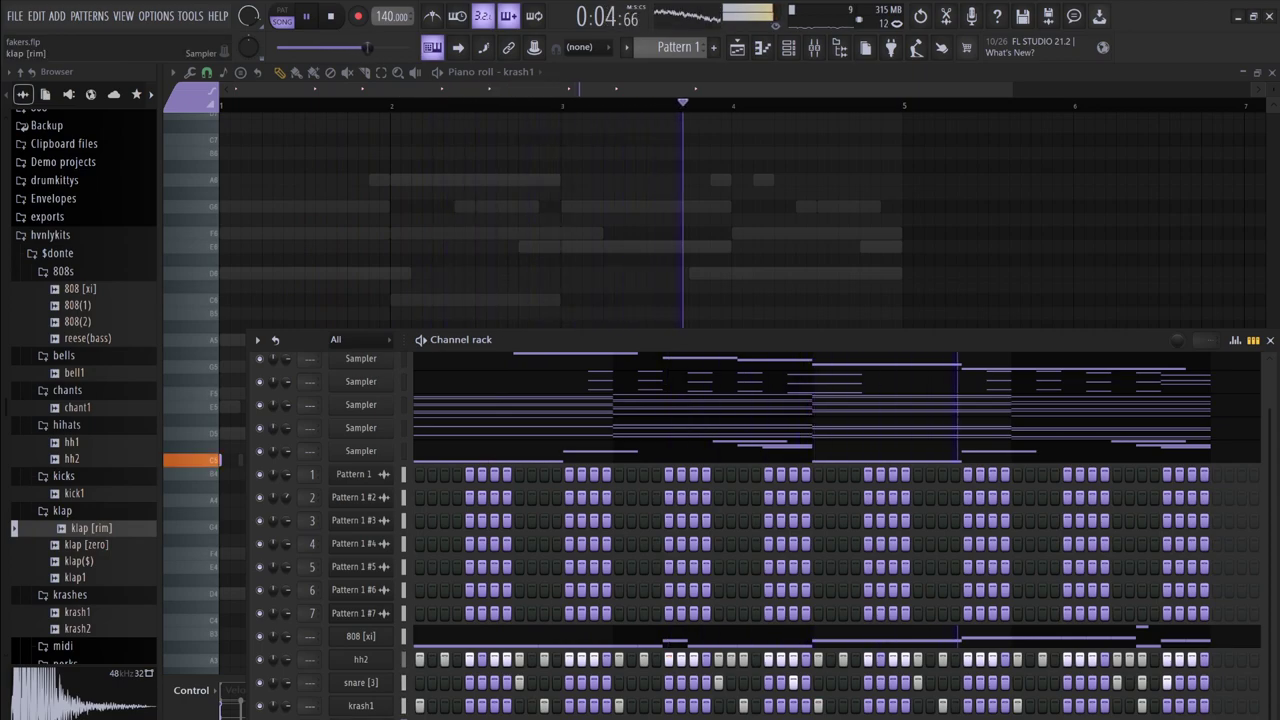
drag(91, 528, 451, 426)
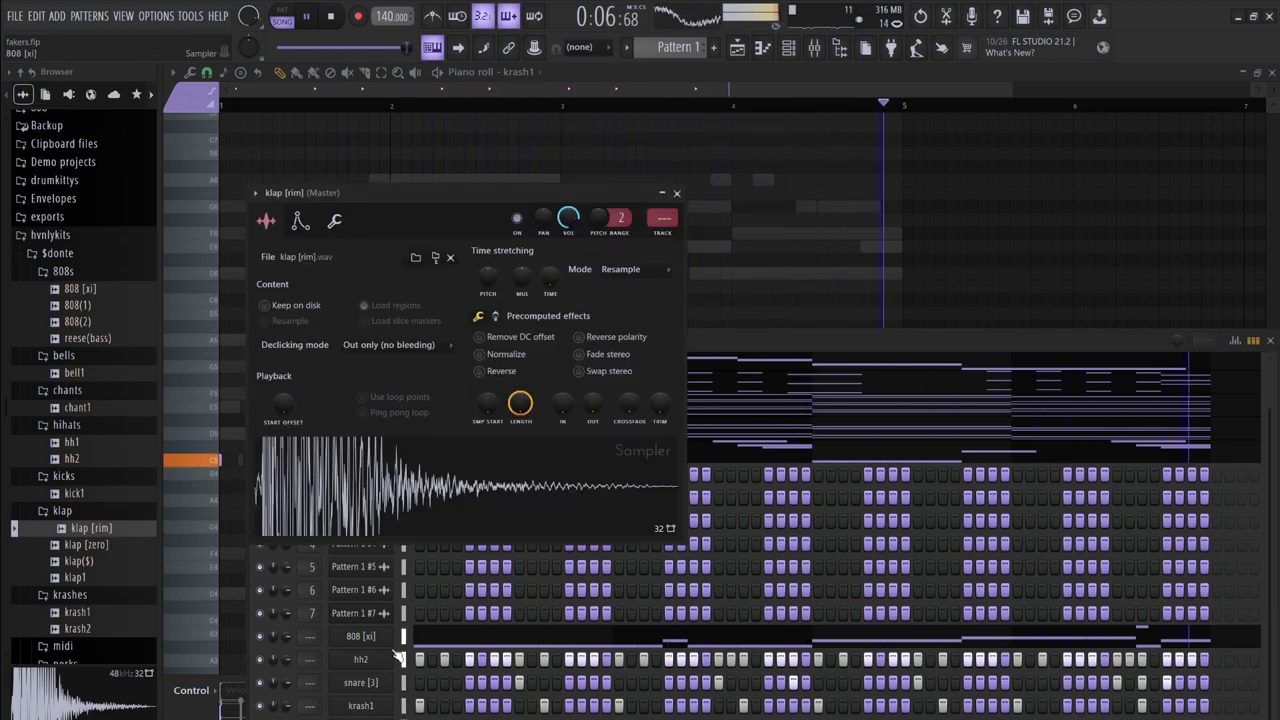
click(462, 676)
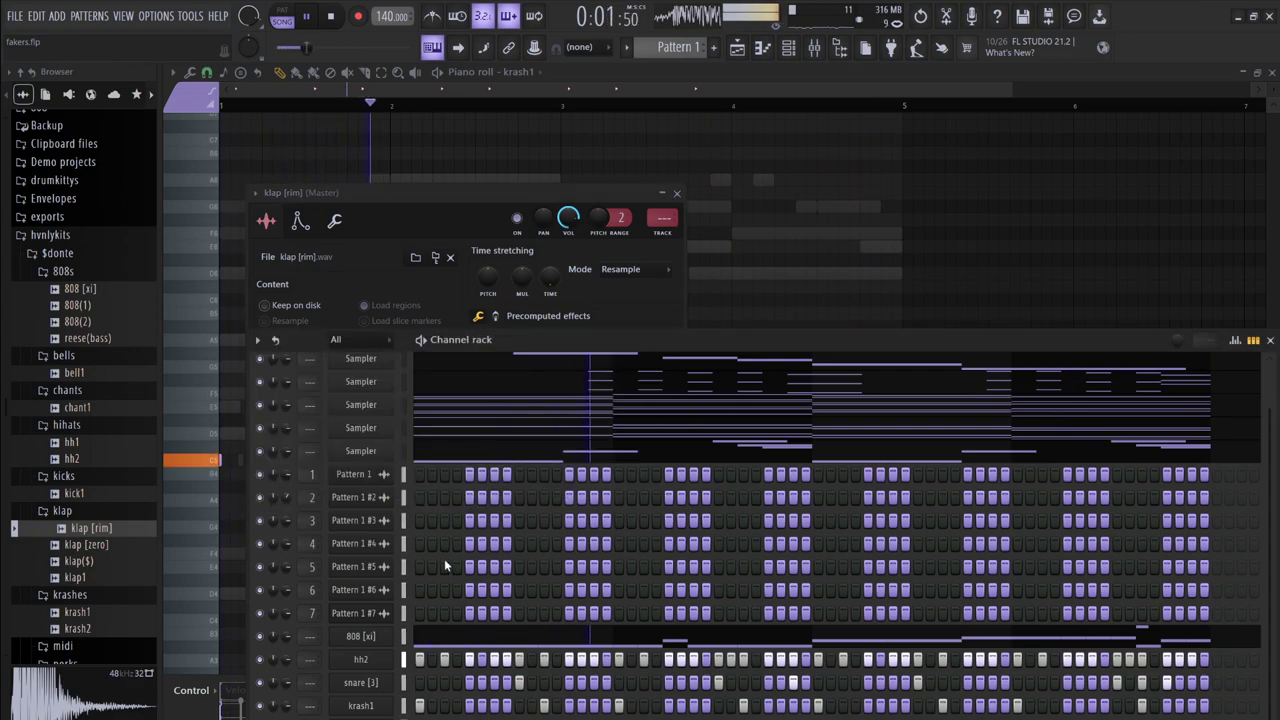
- Duplicate the klap [rim] notes from bars 1 and 2 into bars 3 and 4, aligned to the bar start, and play the pattern
key(F7)
key(space)
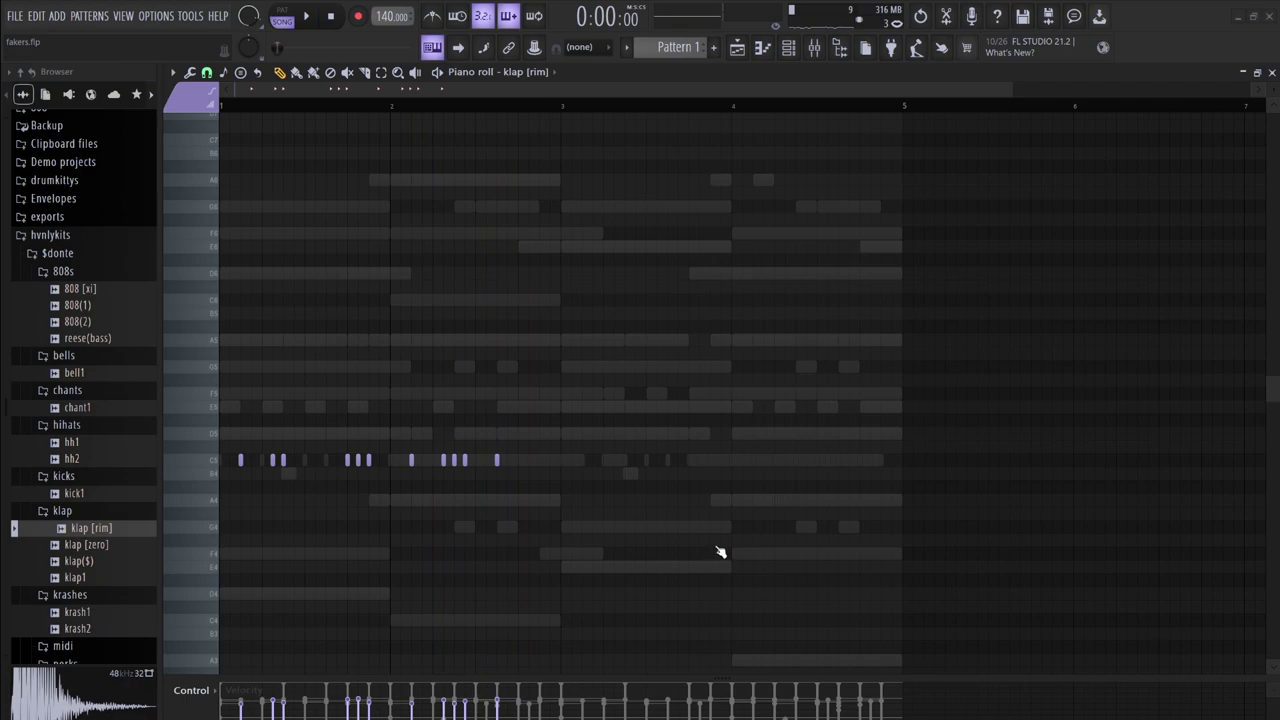
key(shift+Right)
key(shift+Right)
key(shift+Right)
key(shift+Right)
key(shift+Right)
key(shift+Right)
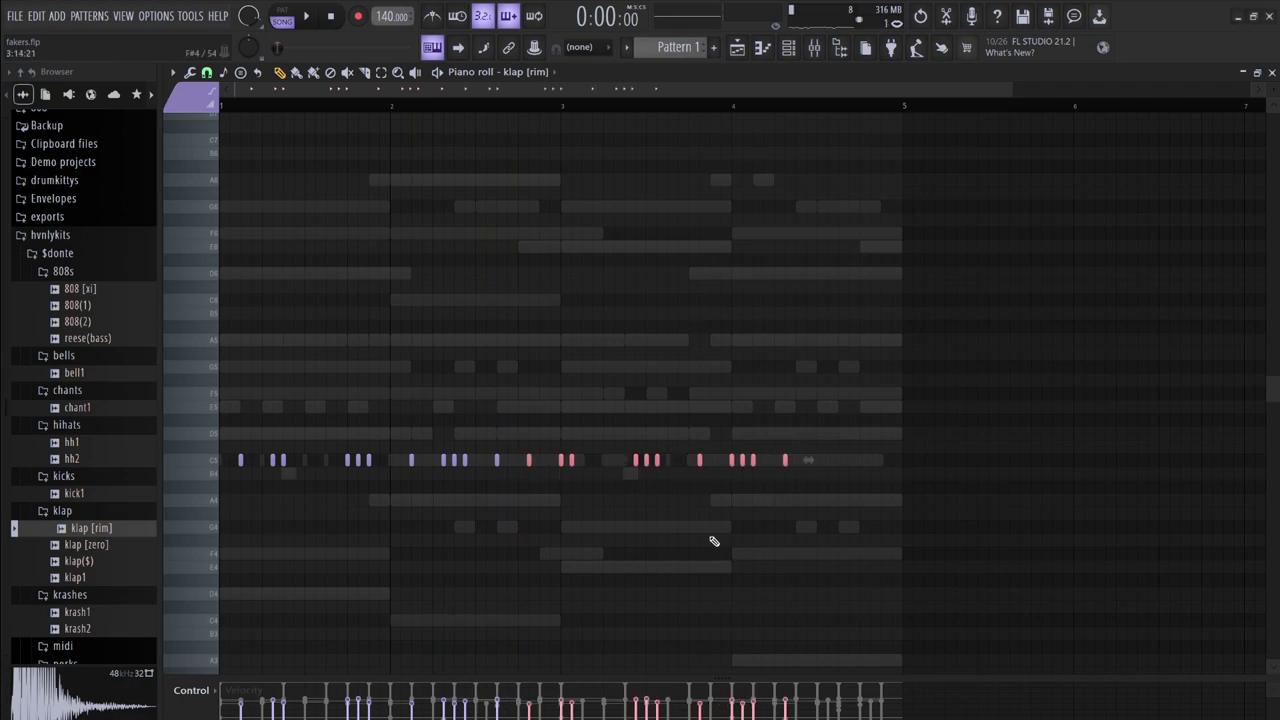
key(space)
key(ctrl+d)
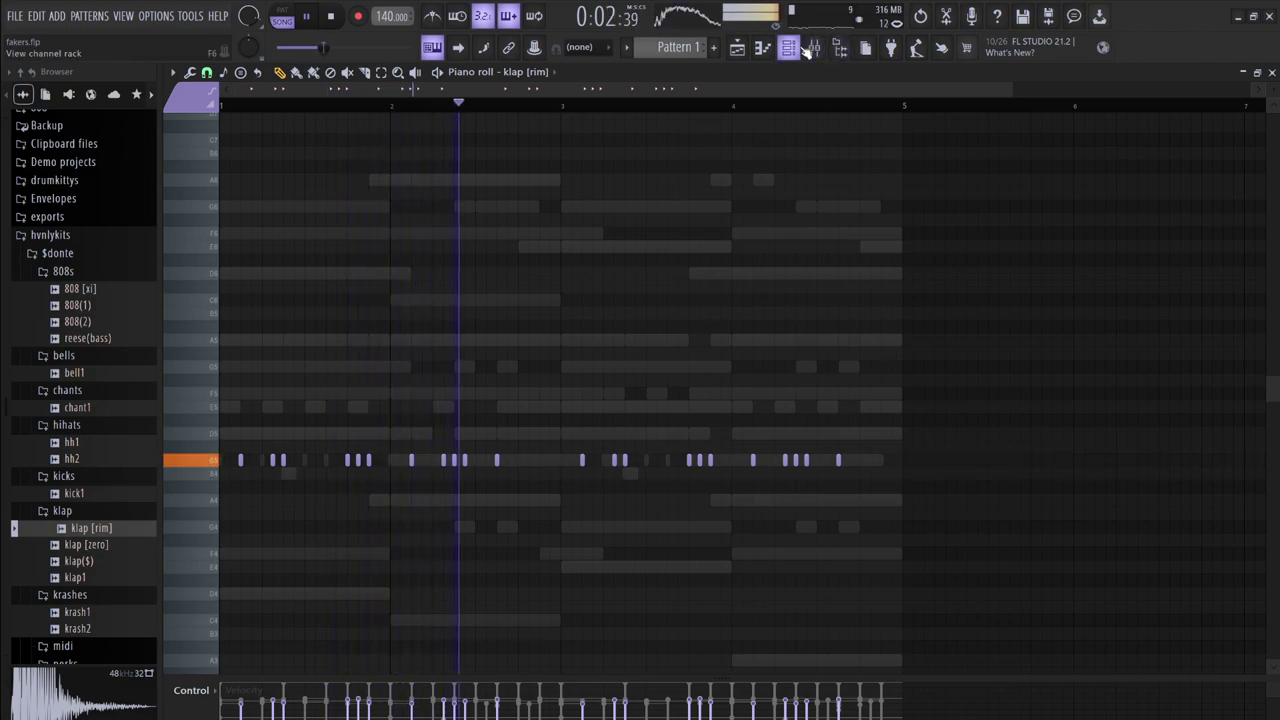
- Route the 808 [xi], hh2, snare [3], klap [rim] and krash1 channels to consecutive mixer tracks starting at Insert 12
key(F6)
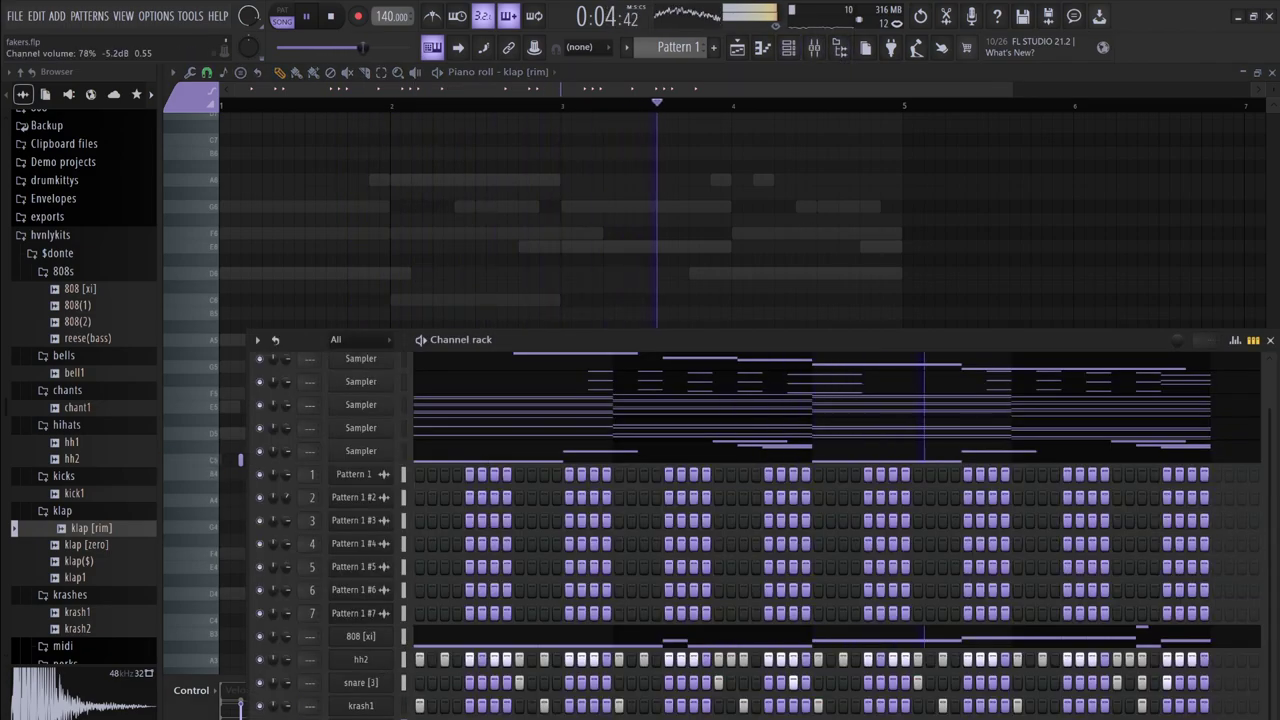
key(F6)
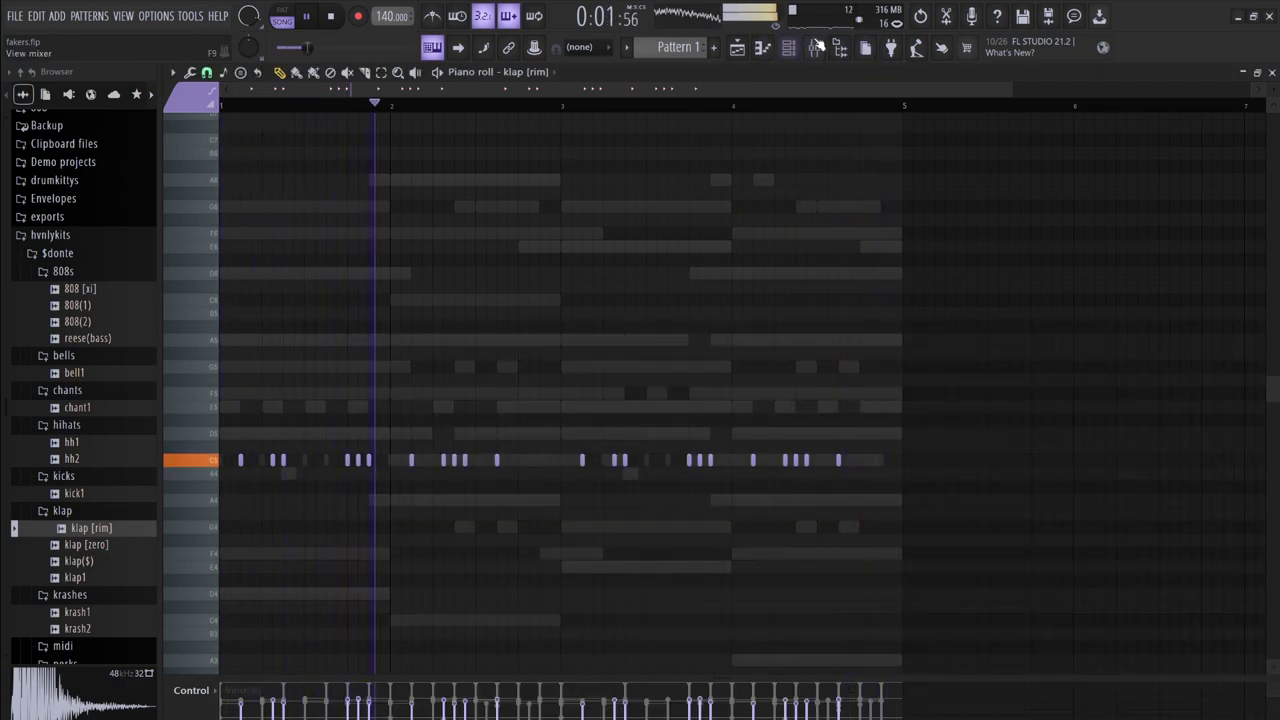
key(F6)
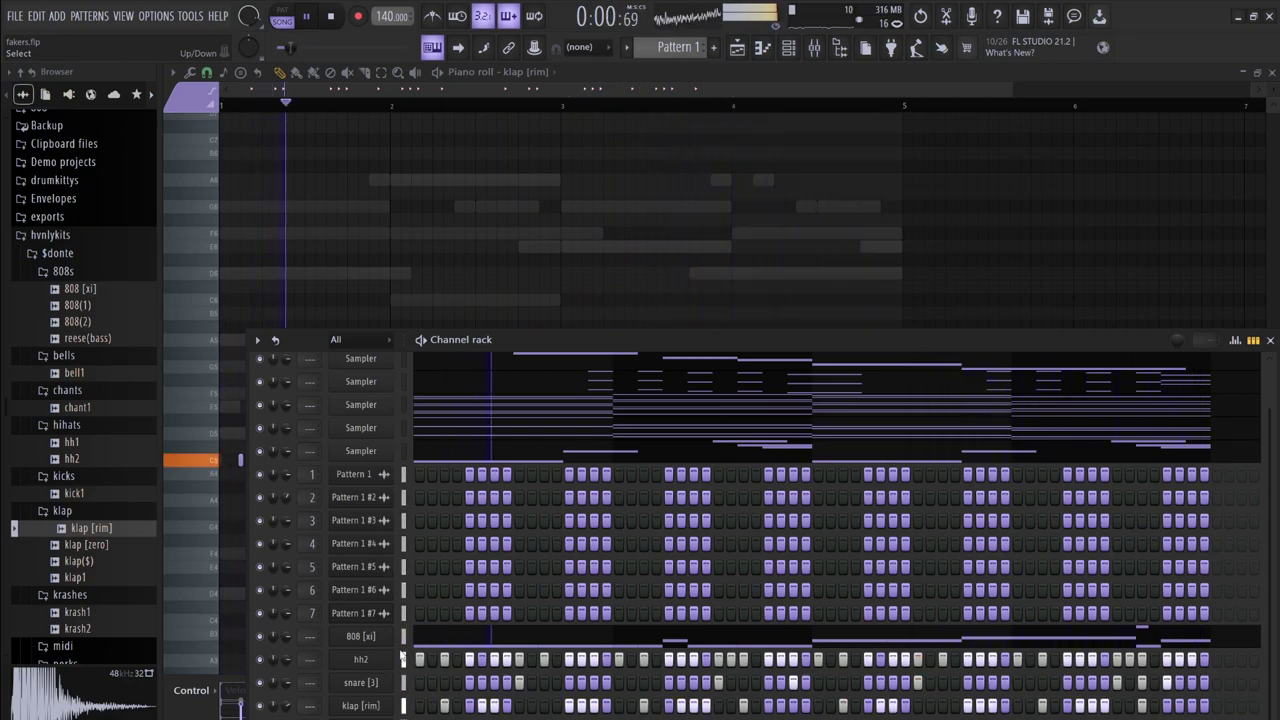
drag(403, 660, 403, 708)
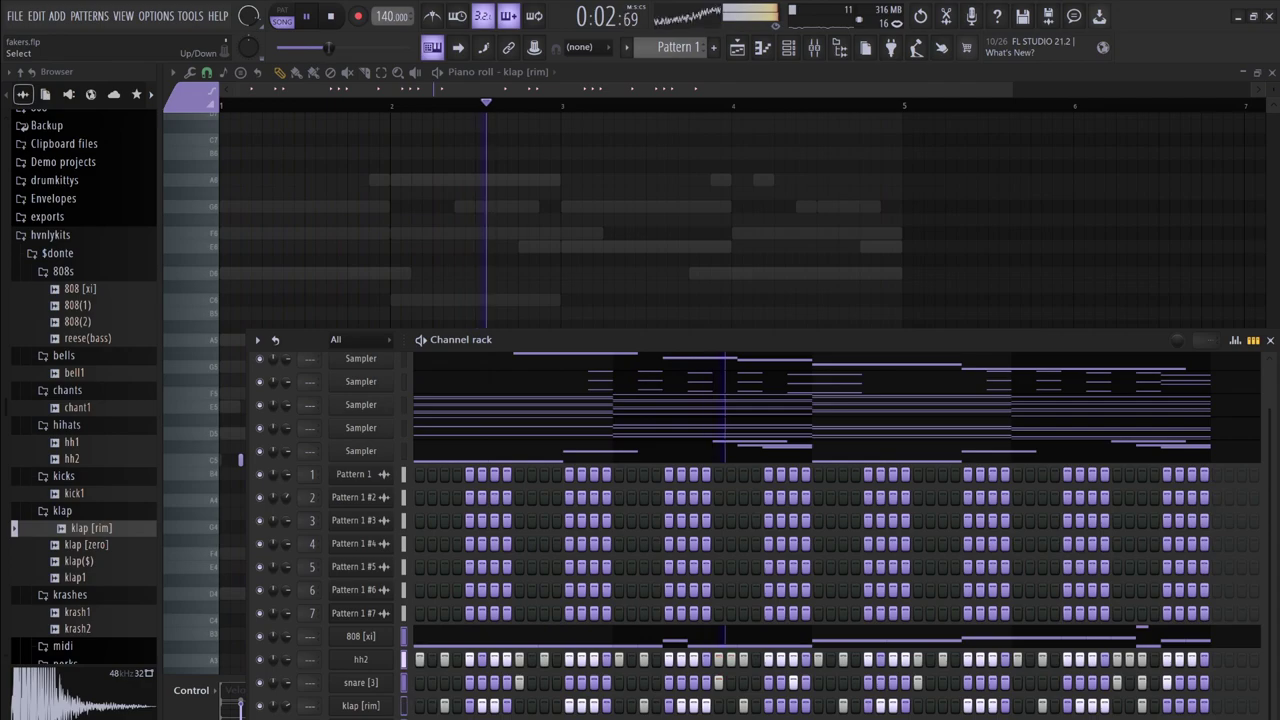
click(814, 47)
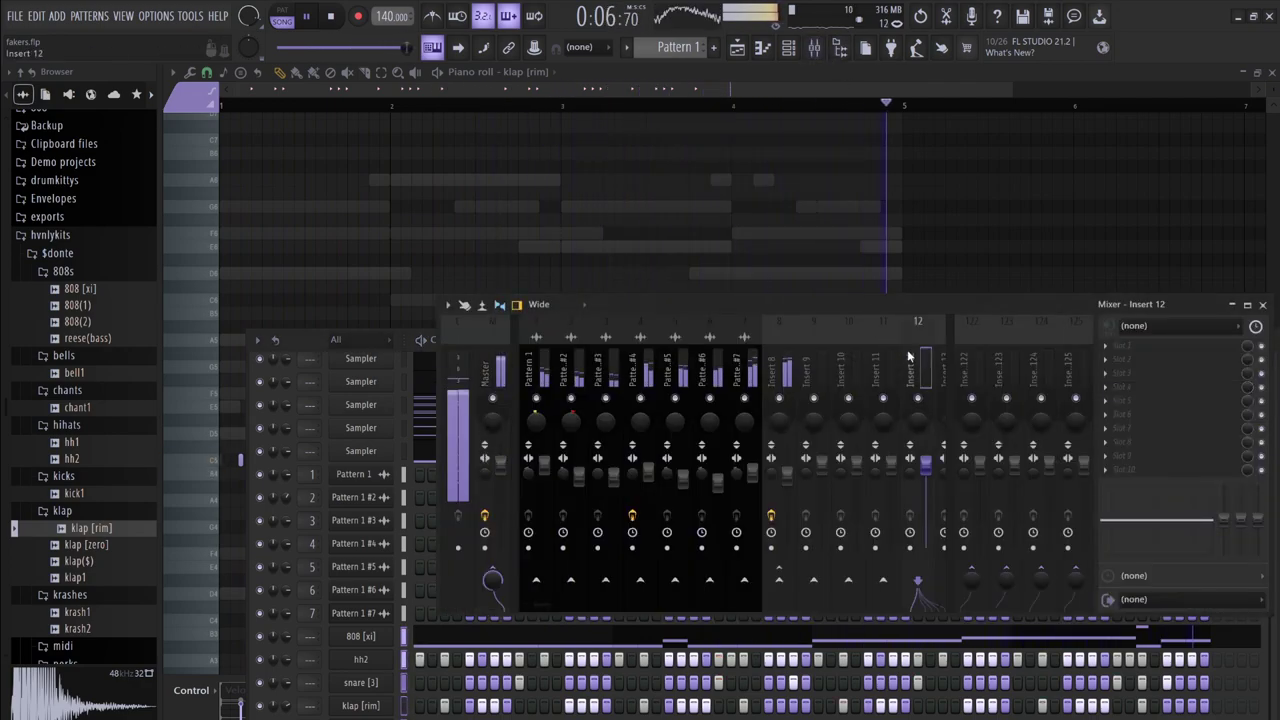
key(ctrl+shift+l)
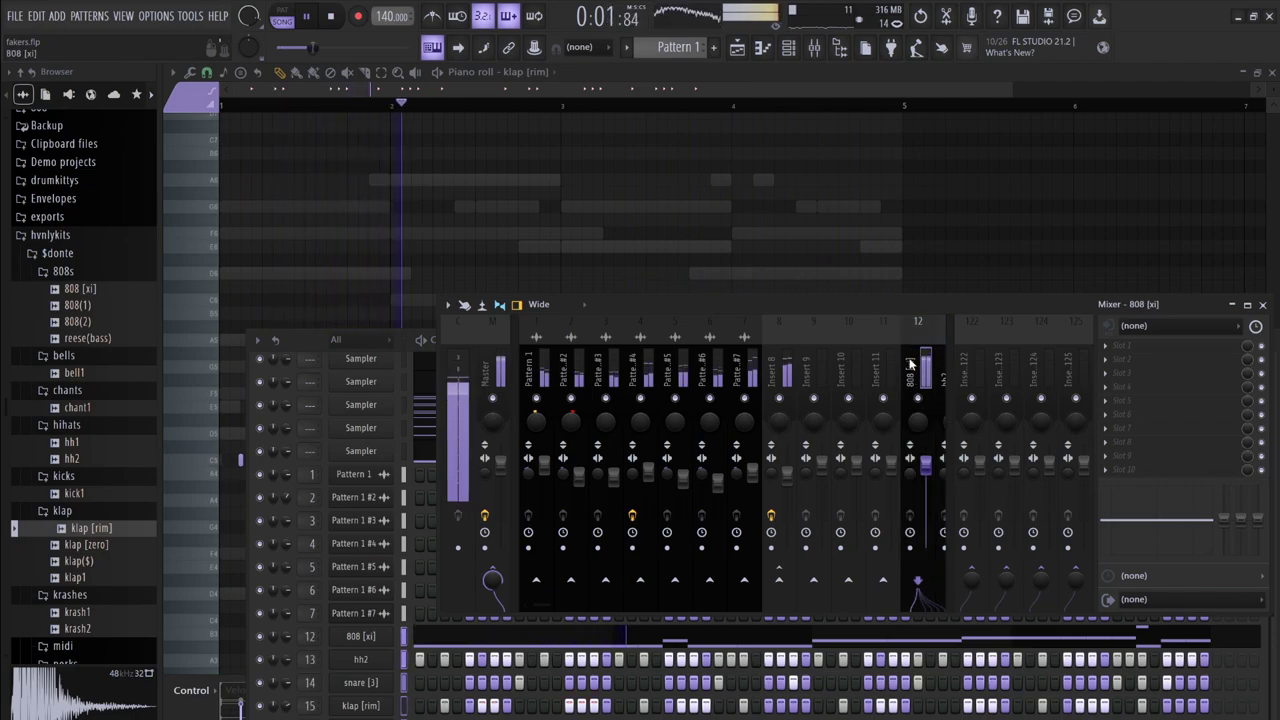
- Set the 808 [xi] mixer track's stereo separation to 100% merged and route the five drum tracks only to Insert 11
scroll(910, 364, down, 6)
drag(702, 477, 702, 420)
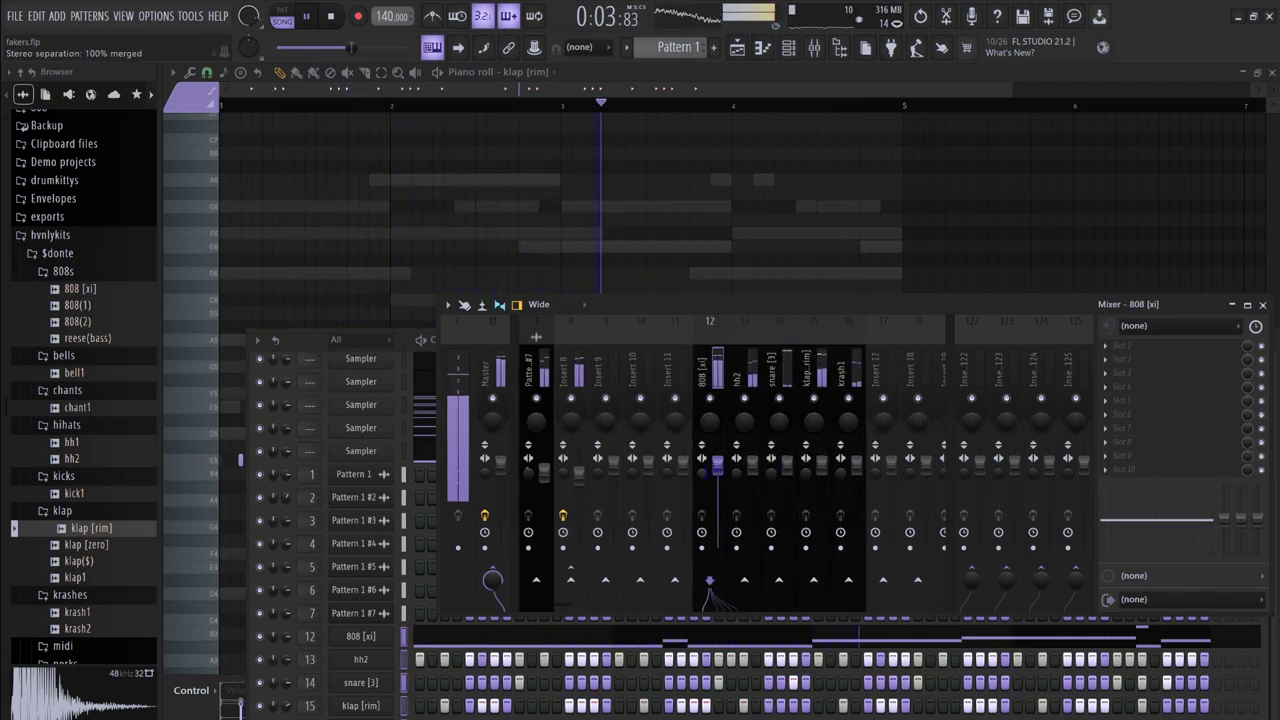
click(844, 375)
ctrl+shift+click(806, 369)
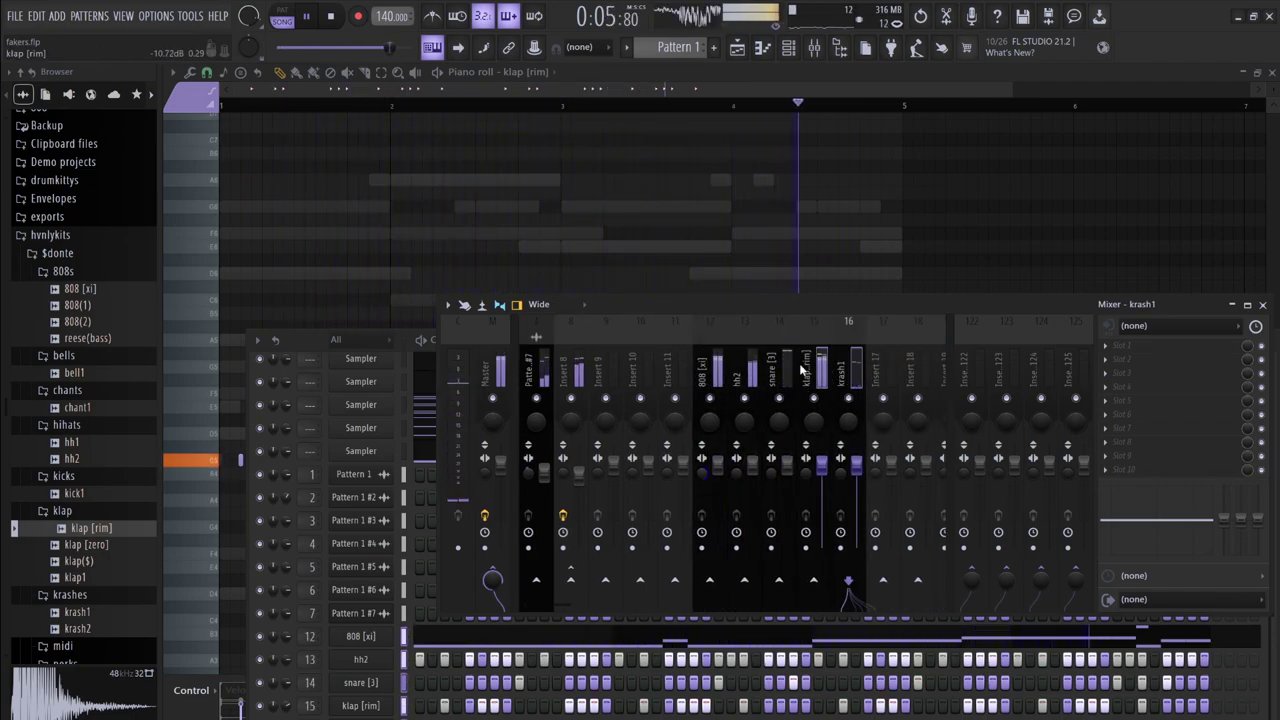
click(680, 370)
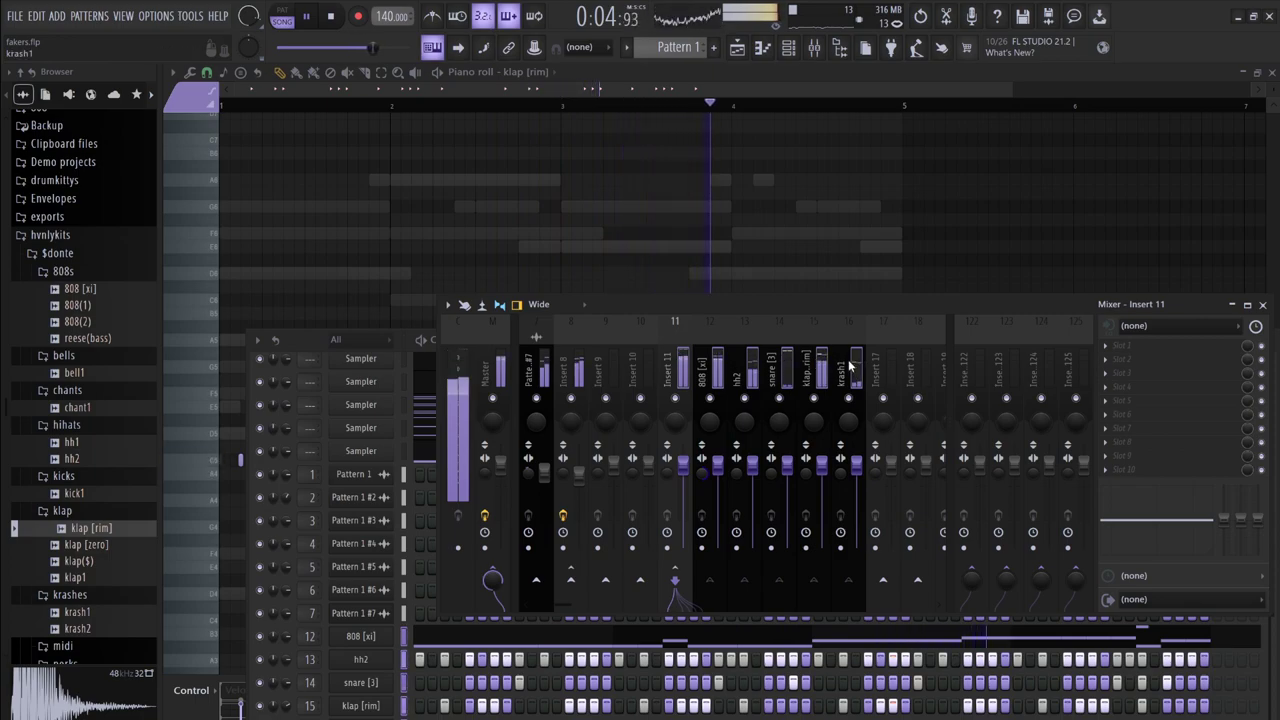
- Pull the krash1, klap [rim], snare [3] and hh2 track volumes down to 0% and set Insert 11's volume to 89%
click(815, 370)
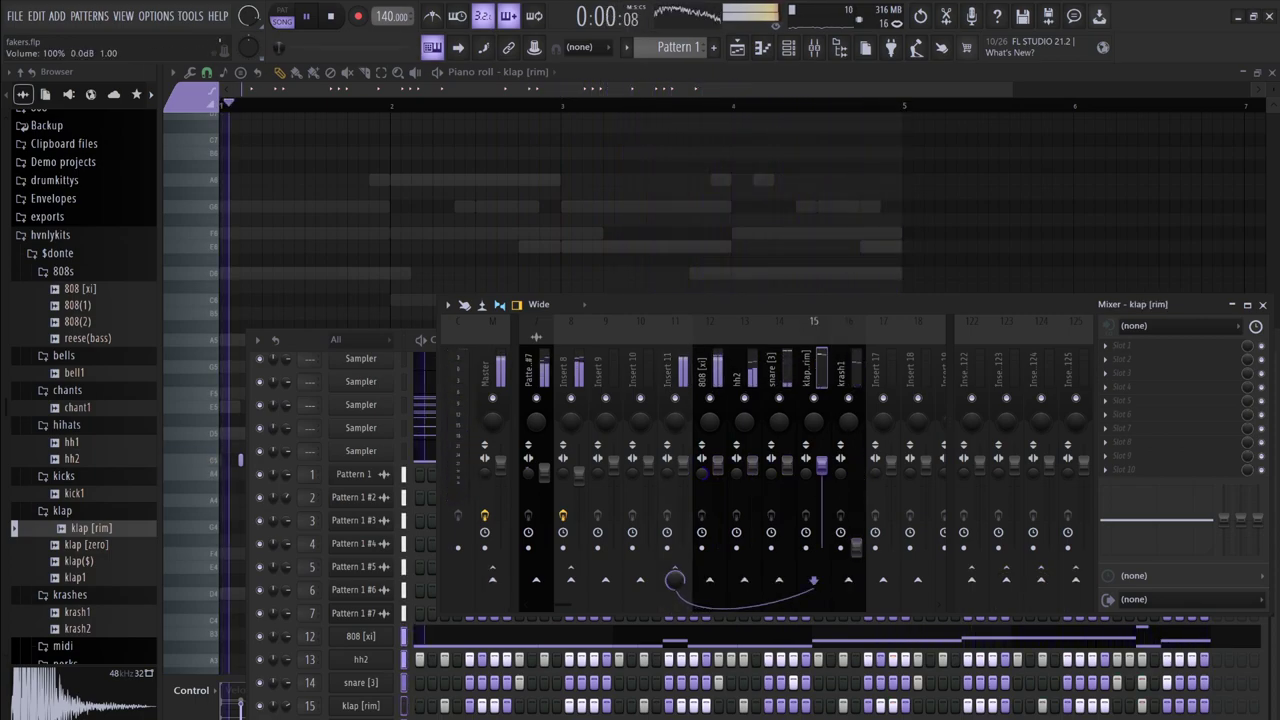
click(787, 550)
click(749, 479)
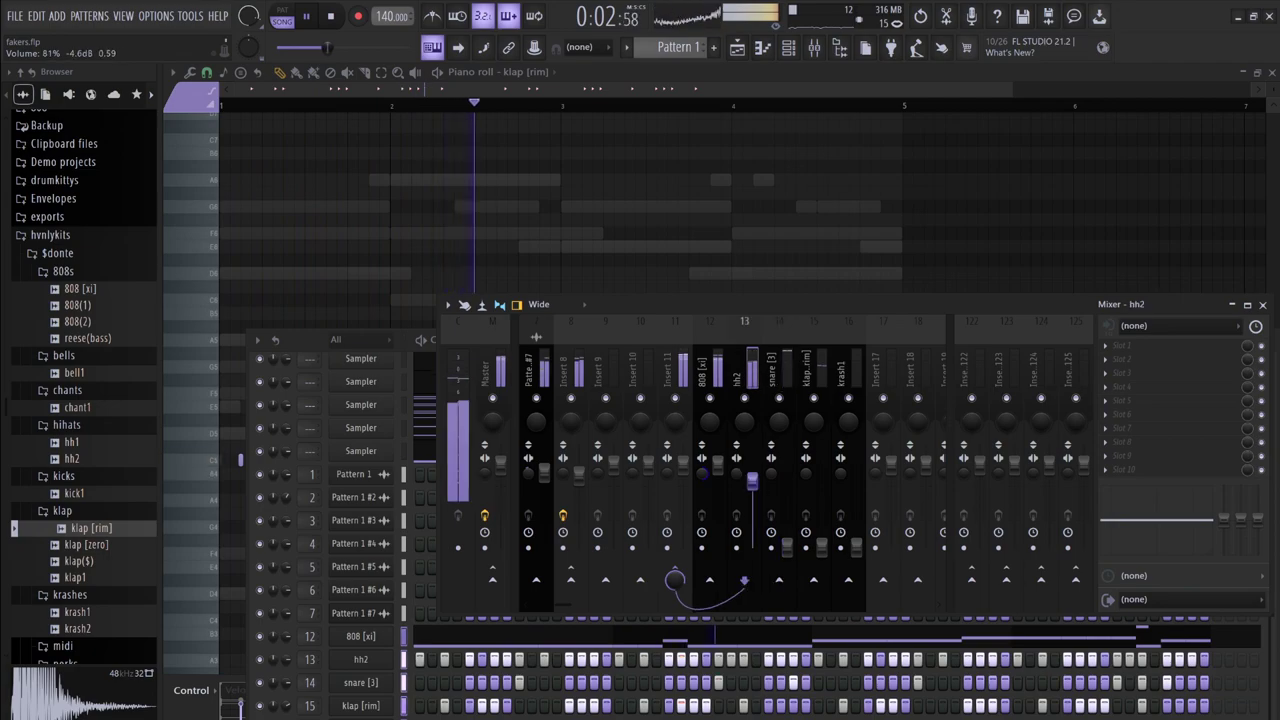
click(562, 375)
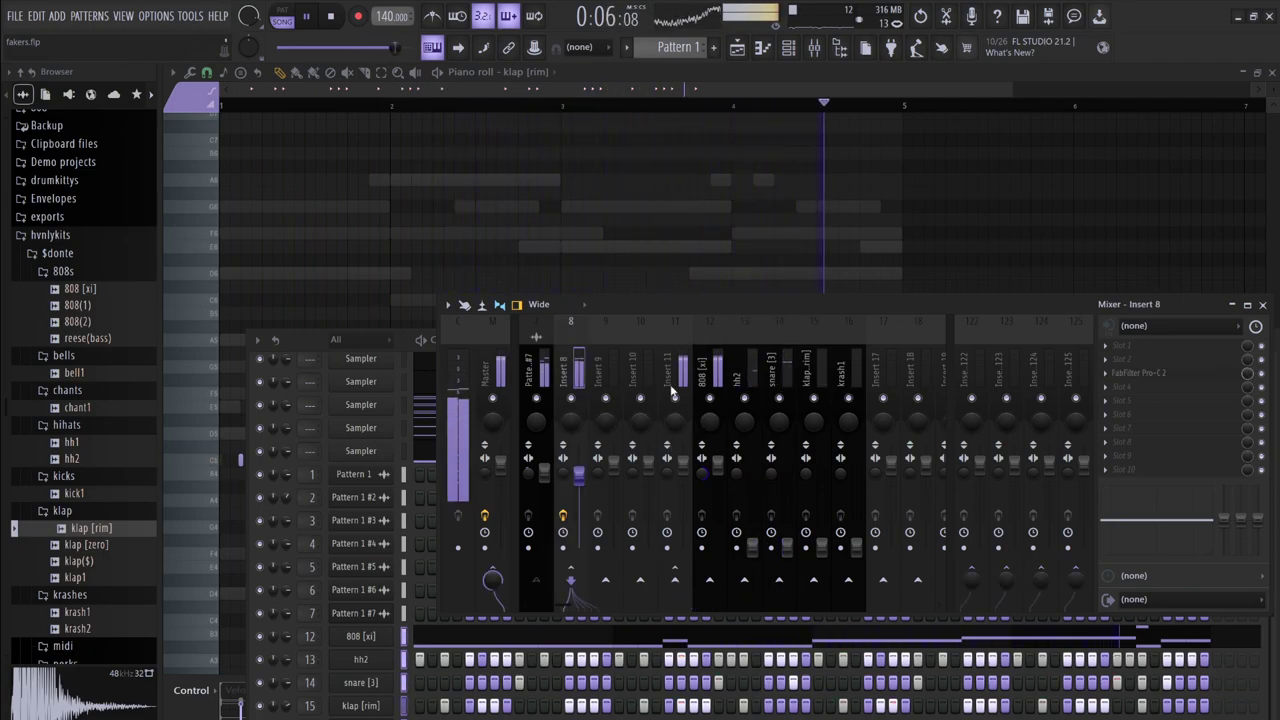
click(677, 441)
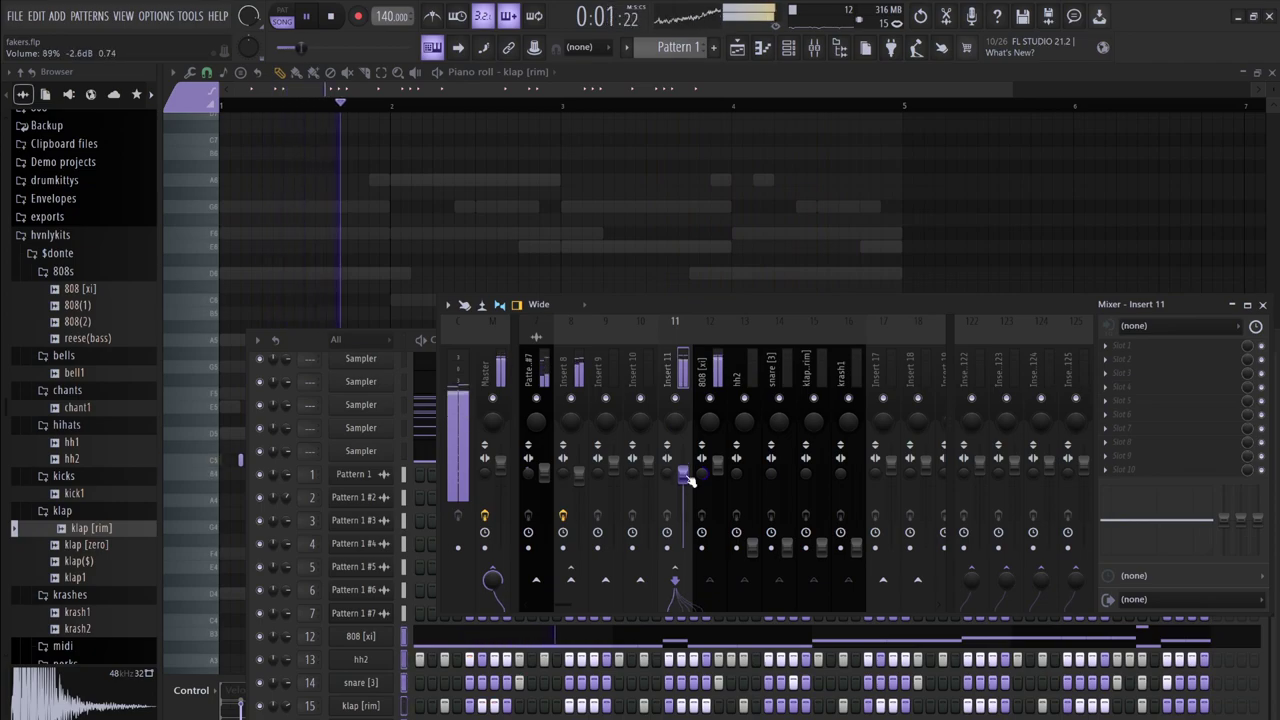
- Equalize the 808 [xi] track with an 18 dB high cut at 8.0 kHz and an 11.3 dB mid-band boost
click(716, 366)
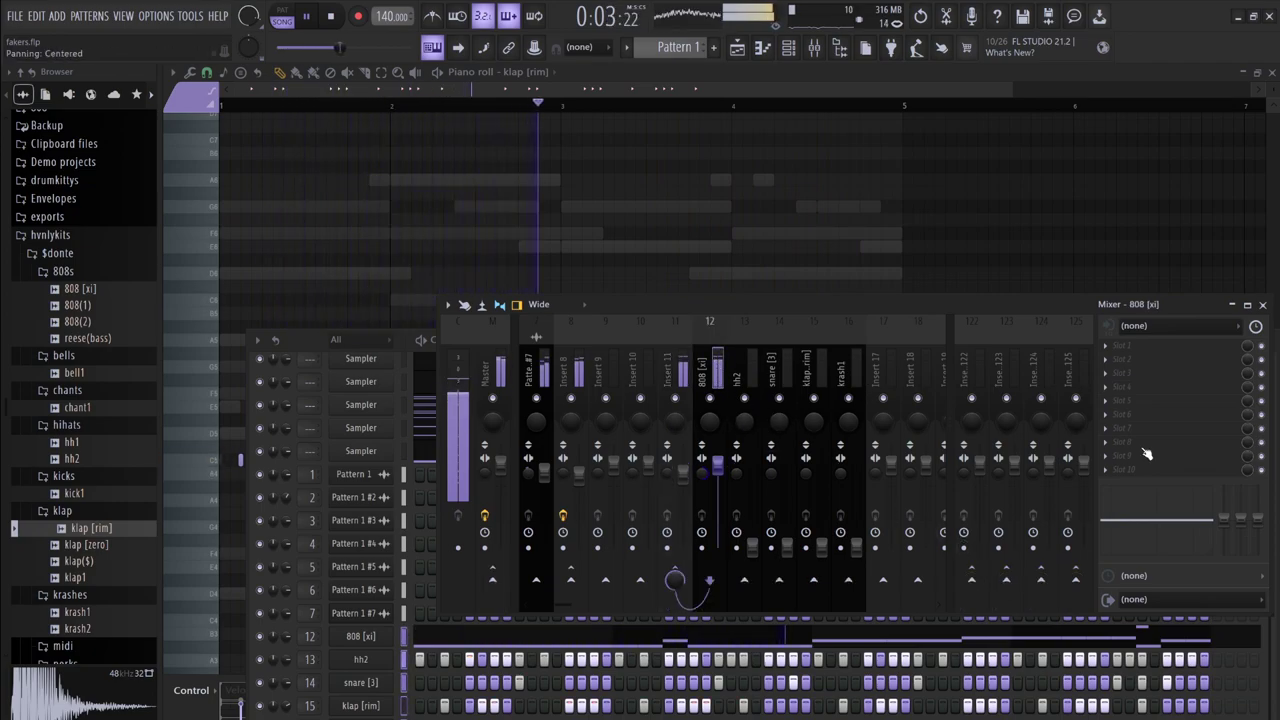
drag(1259, 519, 1259, 556)
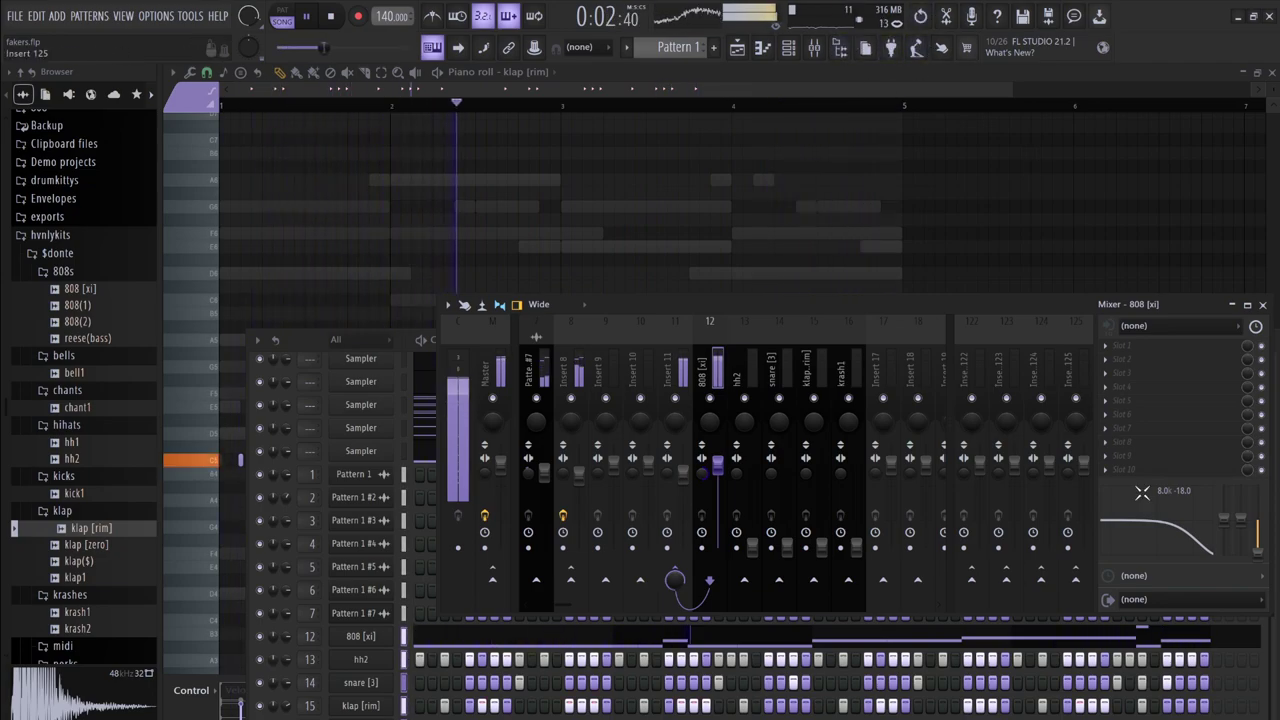
drag(1150, 511, 1130, 497)
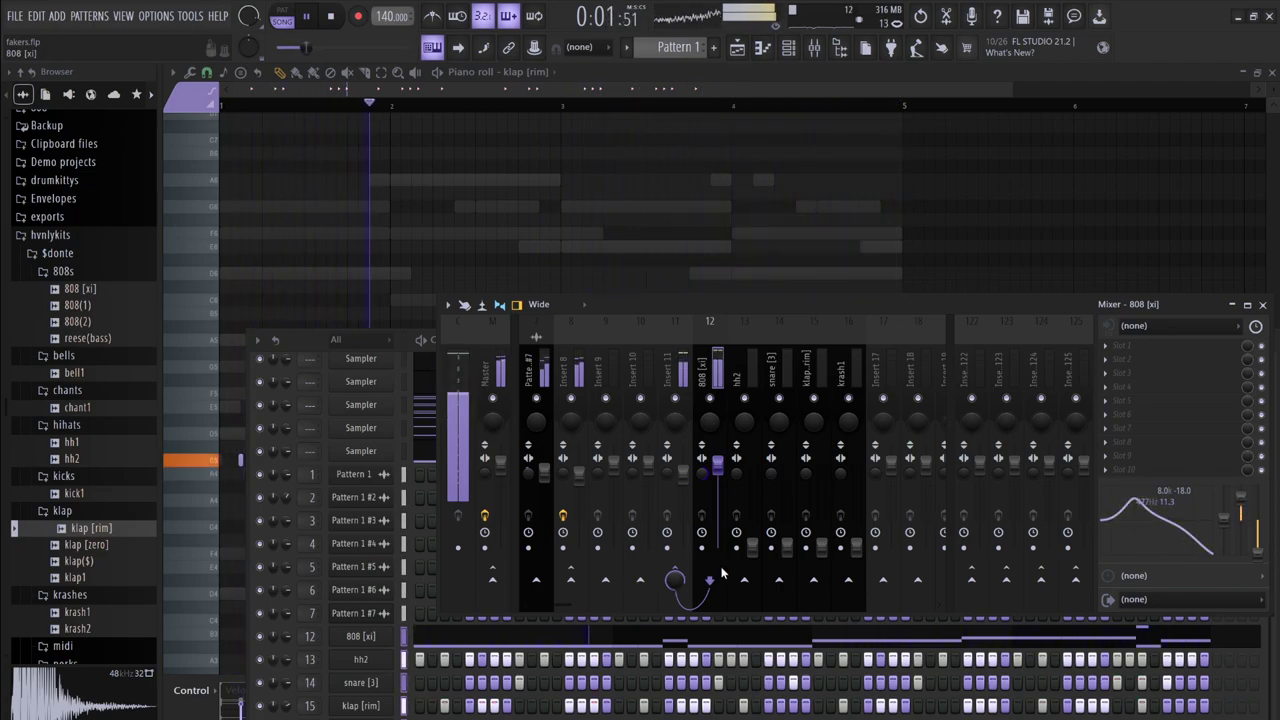
- Bring the hh2 track's volume back up, cut its lows by 18 dB at 90 Hz and boost 6.1 kHz by 4.3 dB
drag(753, 550, 757, 474)
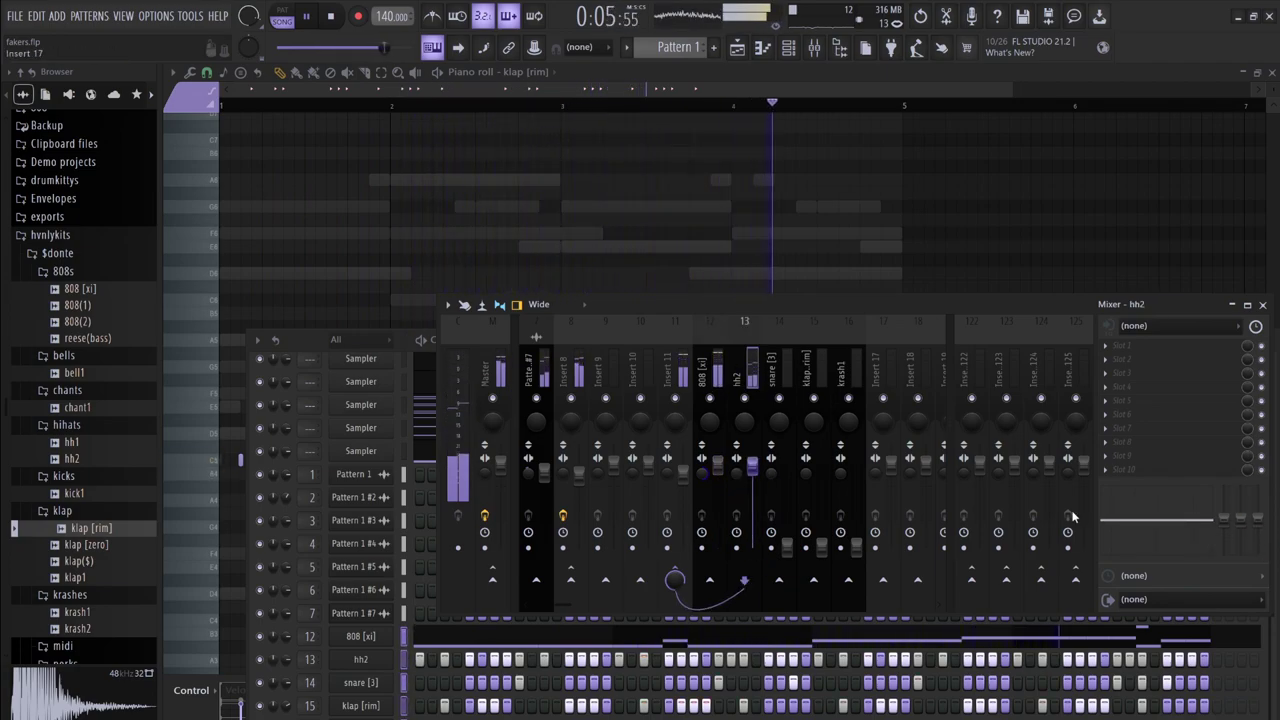
drag(1224, 519, 1224, 552)
drag(1160, 519, 1190, 511)
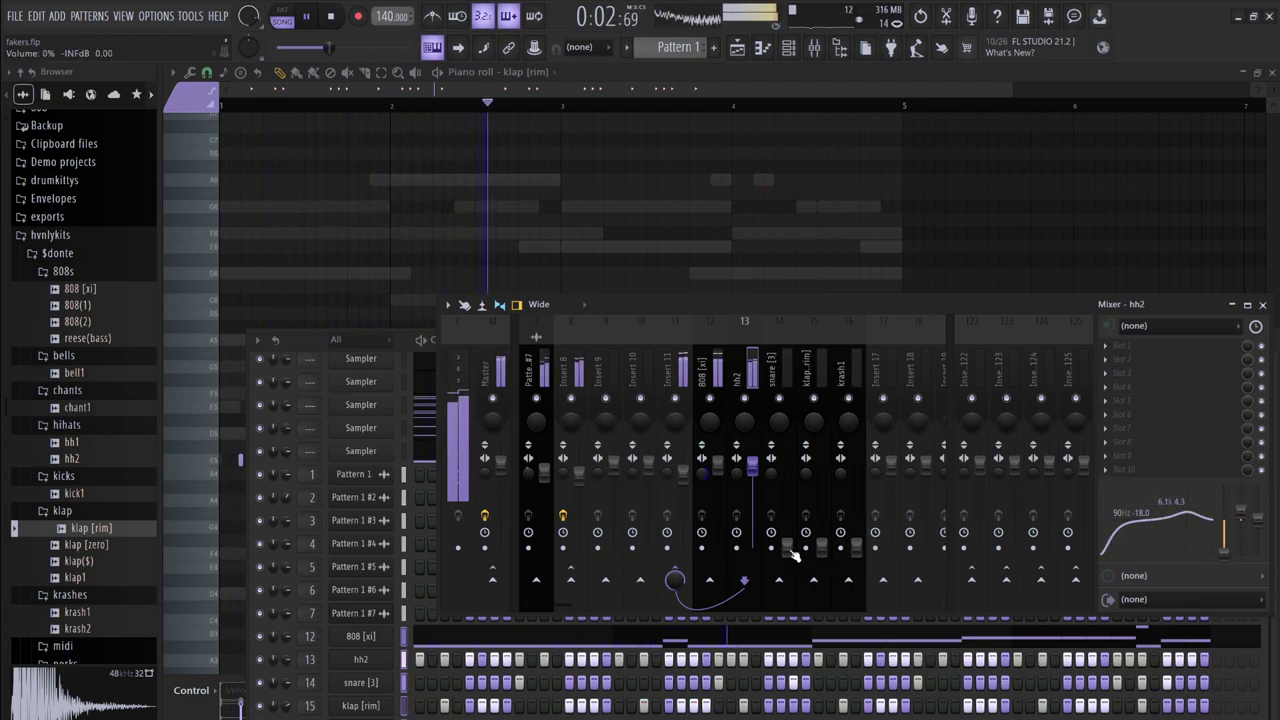
- Bring the snare [3] track's volume back up, cut its lows by 18 dB at 90 Hz and boost 4.2 kHz by 4.8 dB
drag(786, 545, 787, 487)
drag(779, 431, 779, 428)
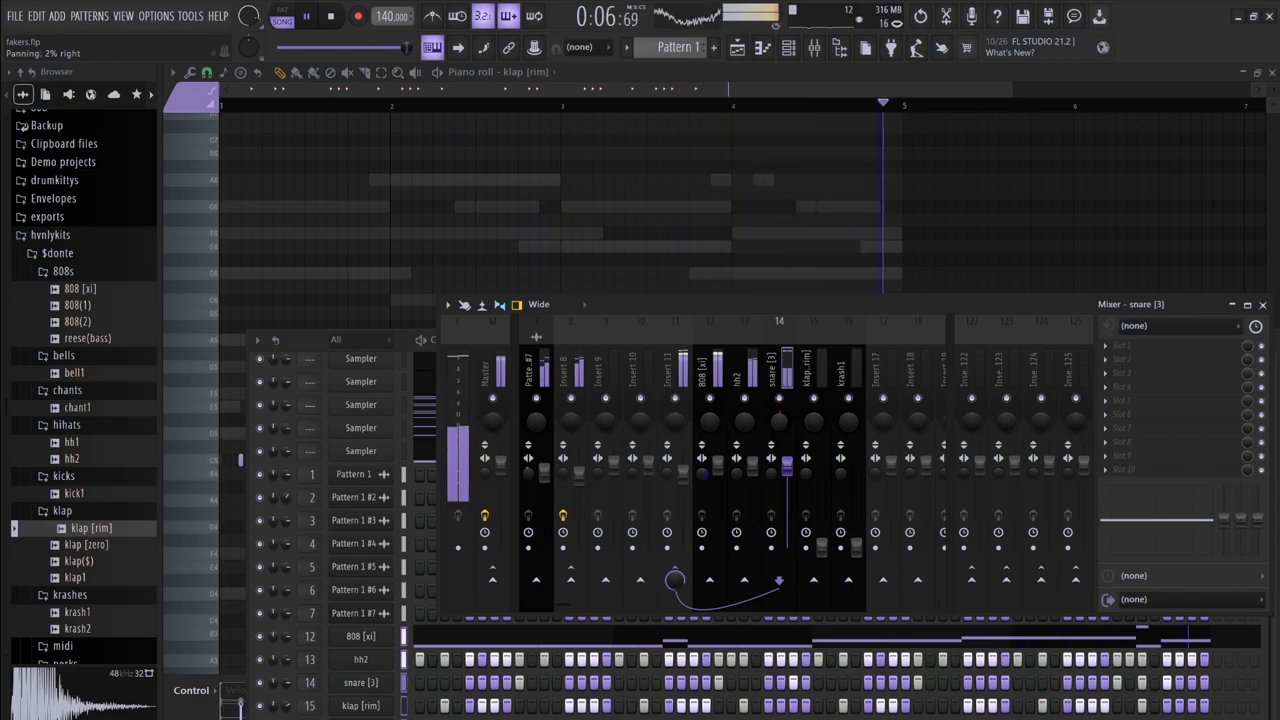
drag(1176, 530, 1185, 512)
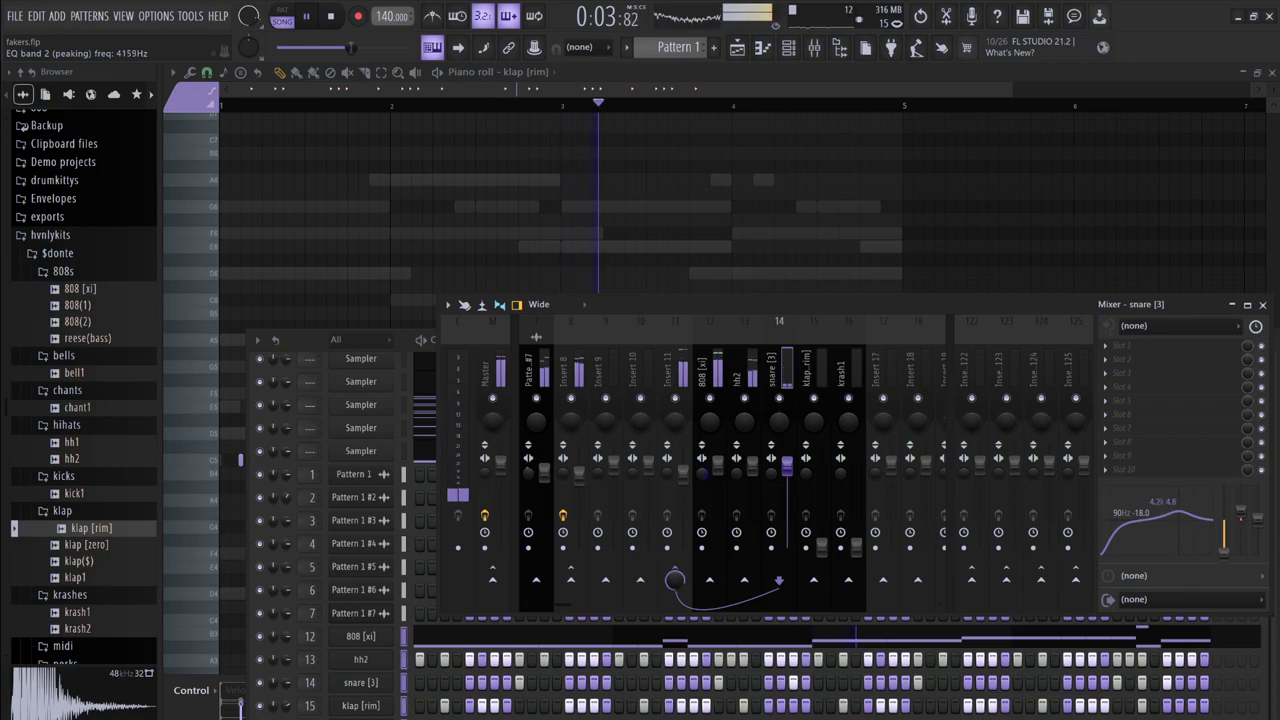
- Raise the klap [rim] track's volume, pan it 8% right, cut 18 dB at 90 Hz and boost 4.7 kHz by 5.7 dB
click(820, 550)
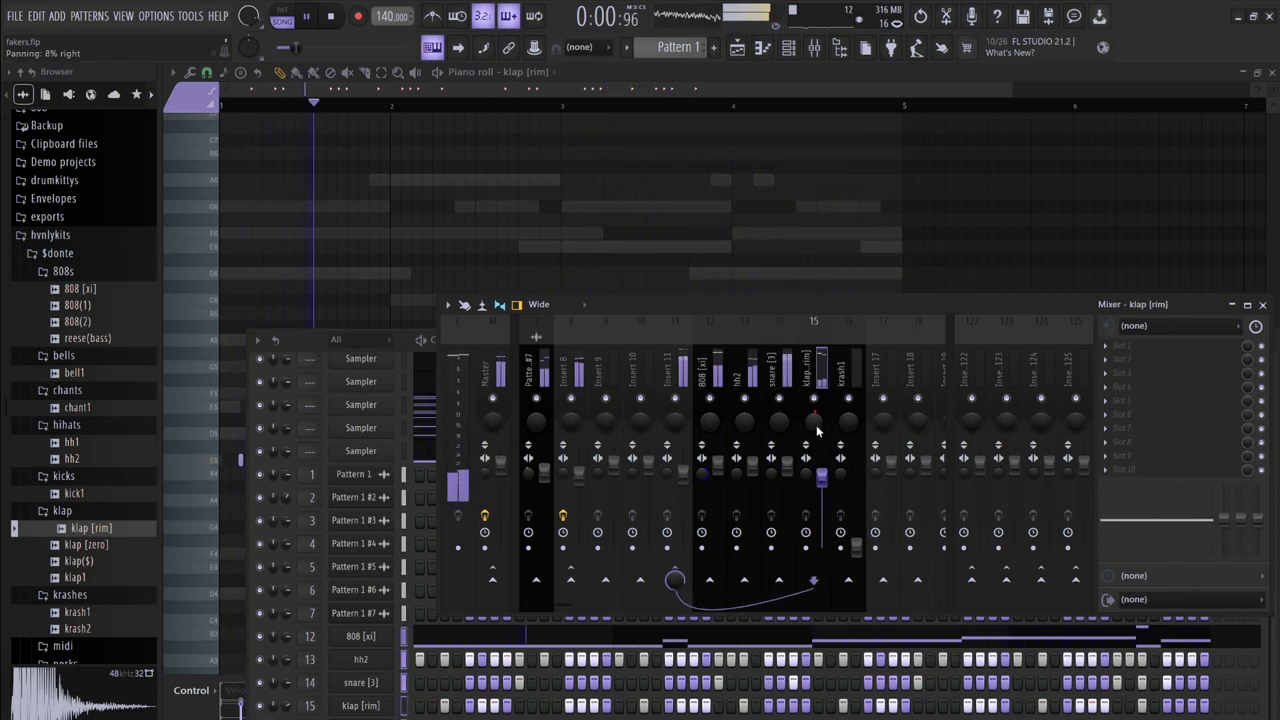
drag(1224, 520, 1229, 571)
drag(1155, 530, 1182, 508)
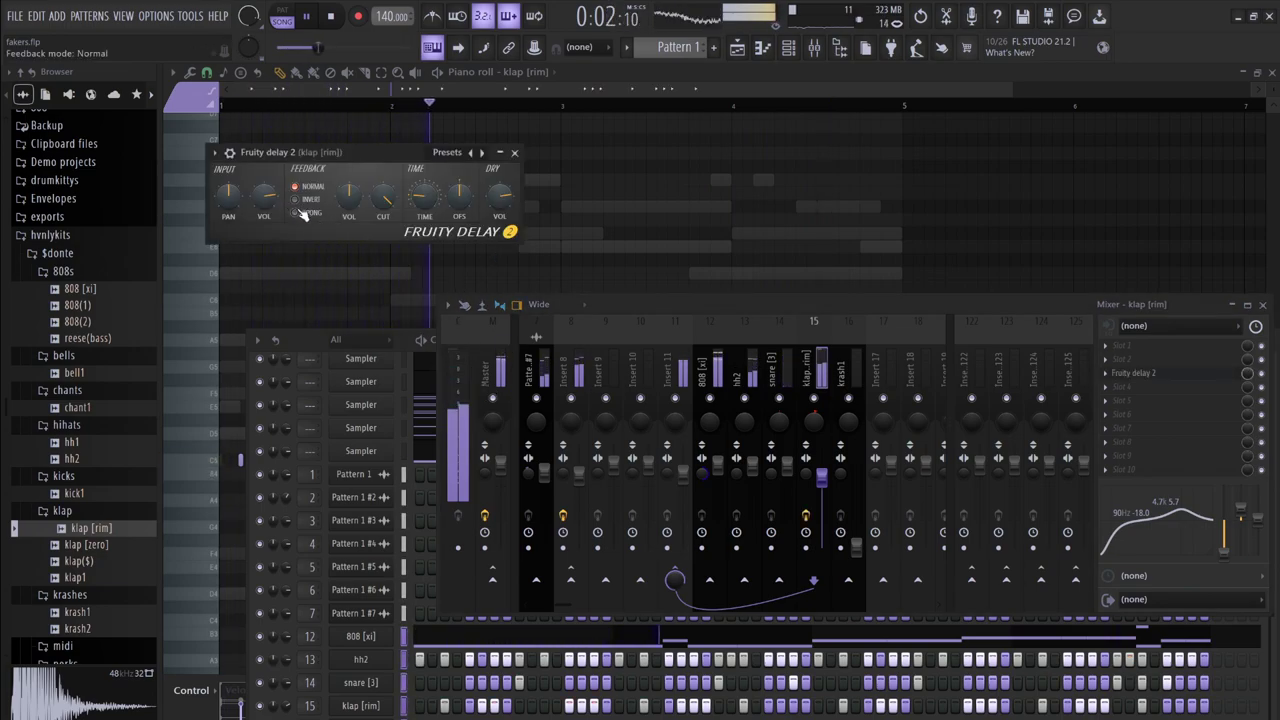
- Add Fruity delay 2 to the klap [rim] track with a reduced mix level and pan the track 5% left
mouse_move(1253, 375)
mouse_down()
mouse_move(1253, 400)
mouse_move(1253, 372)
mouse_up()
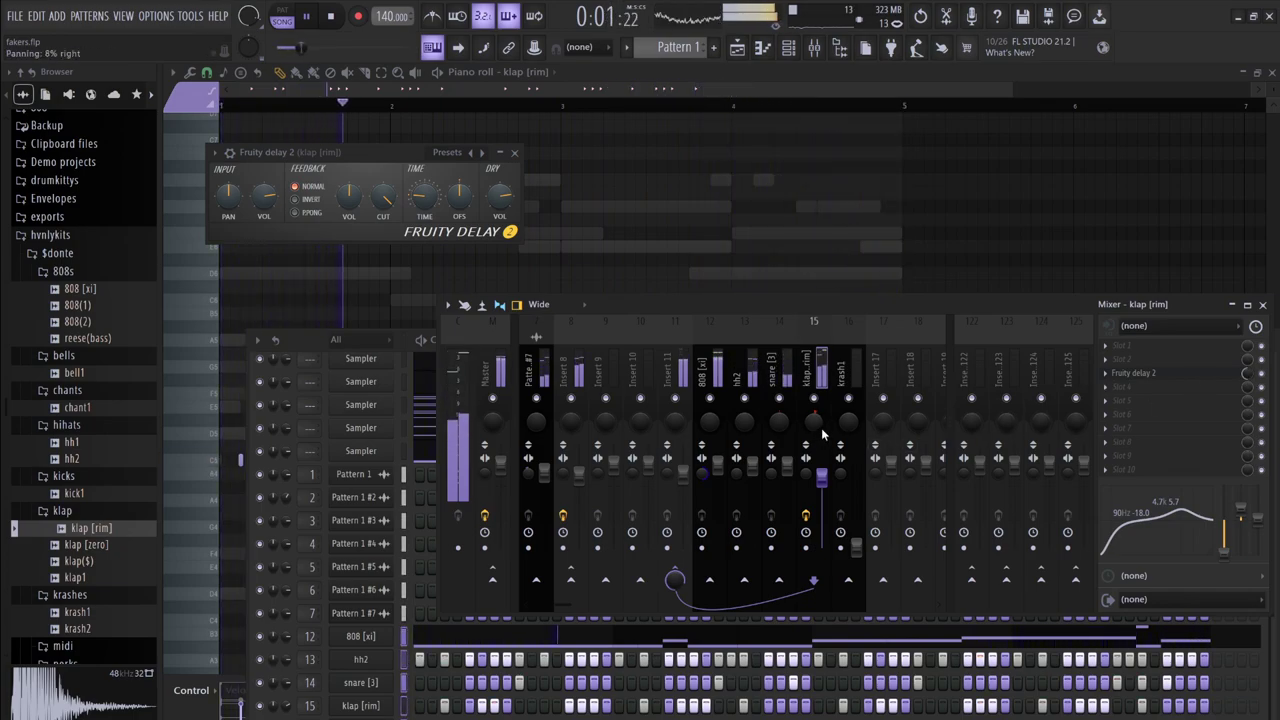
drag(813, 421, 786, 414)
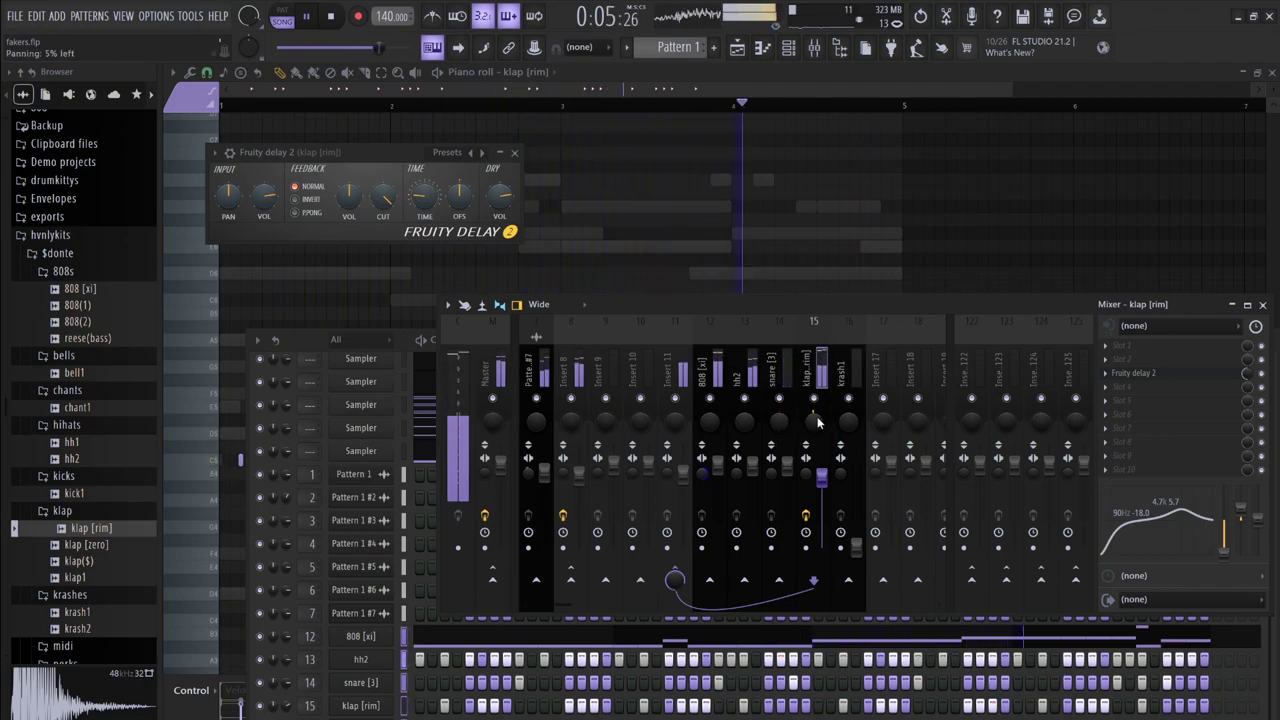
- Raise the krash1 track's volume, cut its lows by 18 dB at 90 Hz and boost 5.4 kHz by 2.9 dB
drag(856, 546, 856, 475)
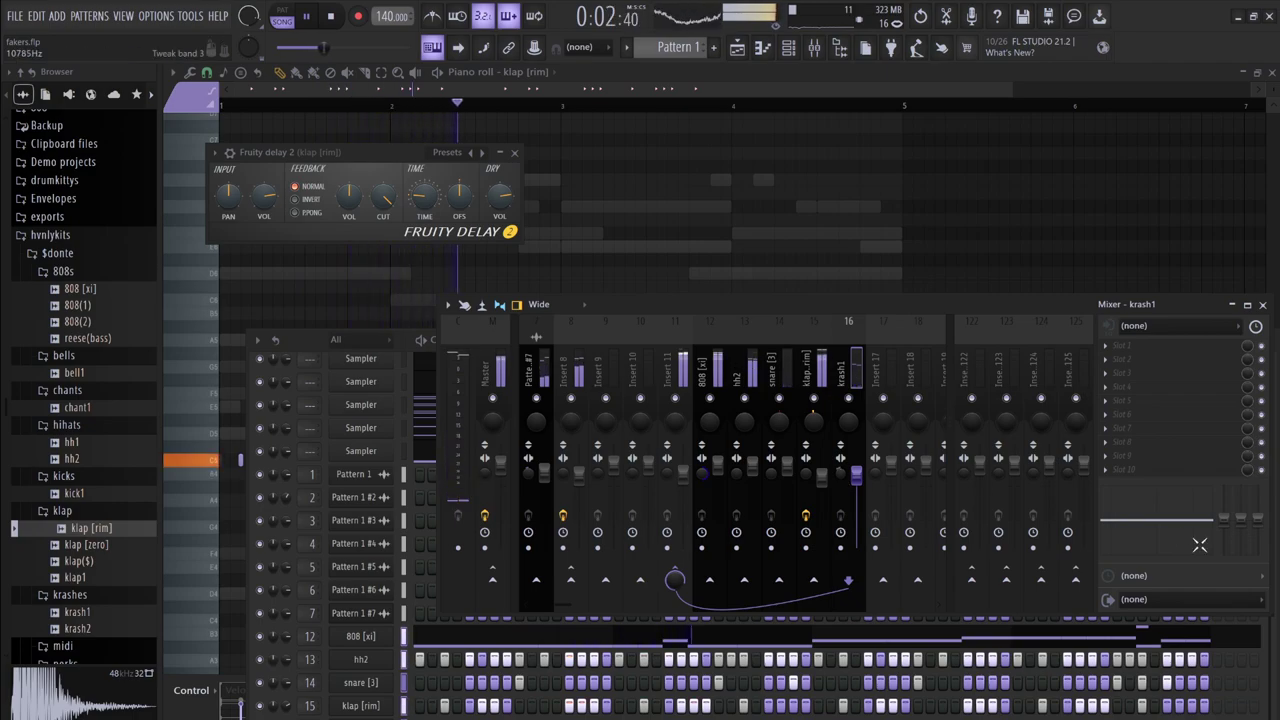
drag(1223, 519, 1228, 570)
drag(1154, 530, 1210, 517)
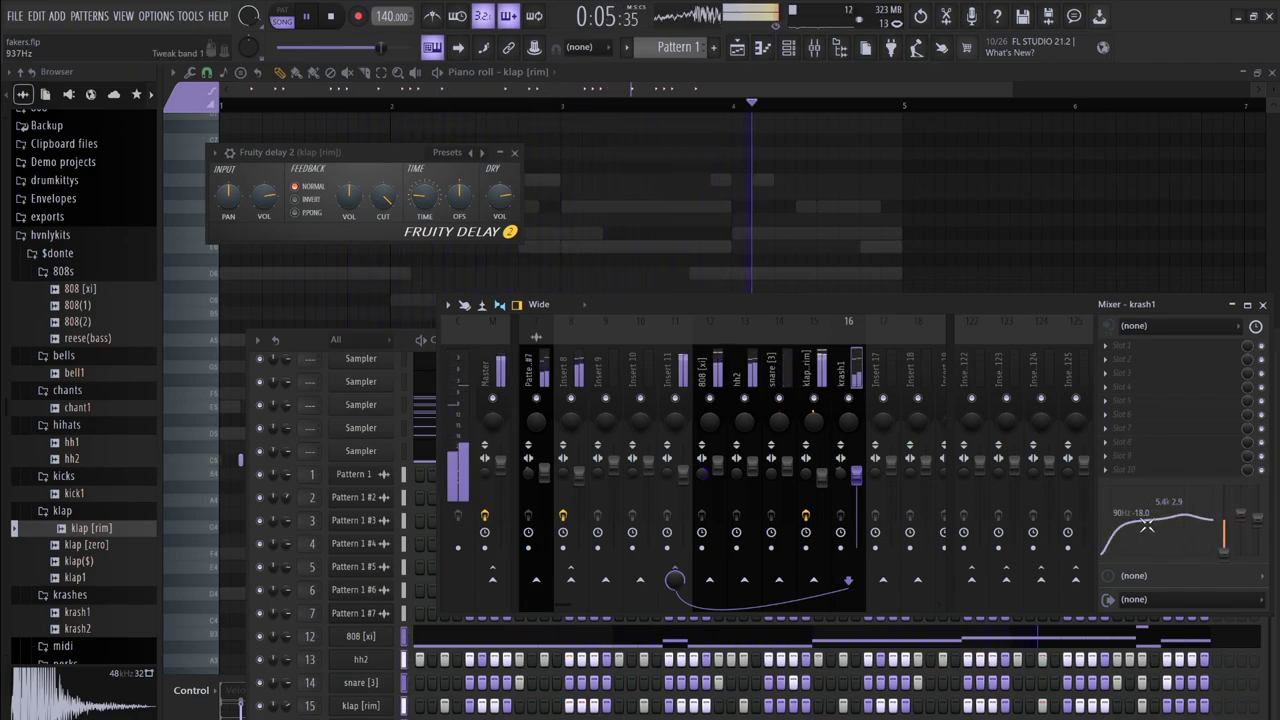
- Add FabFilter Pro-C 2 to the Insert 11 drum bus and load the Groovy Glue 01 bM preset
click(681, 365)
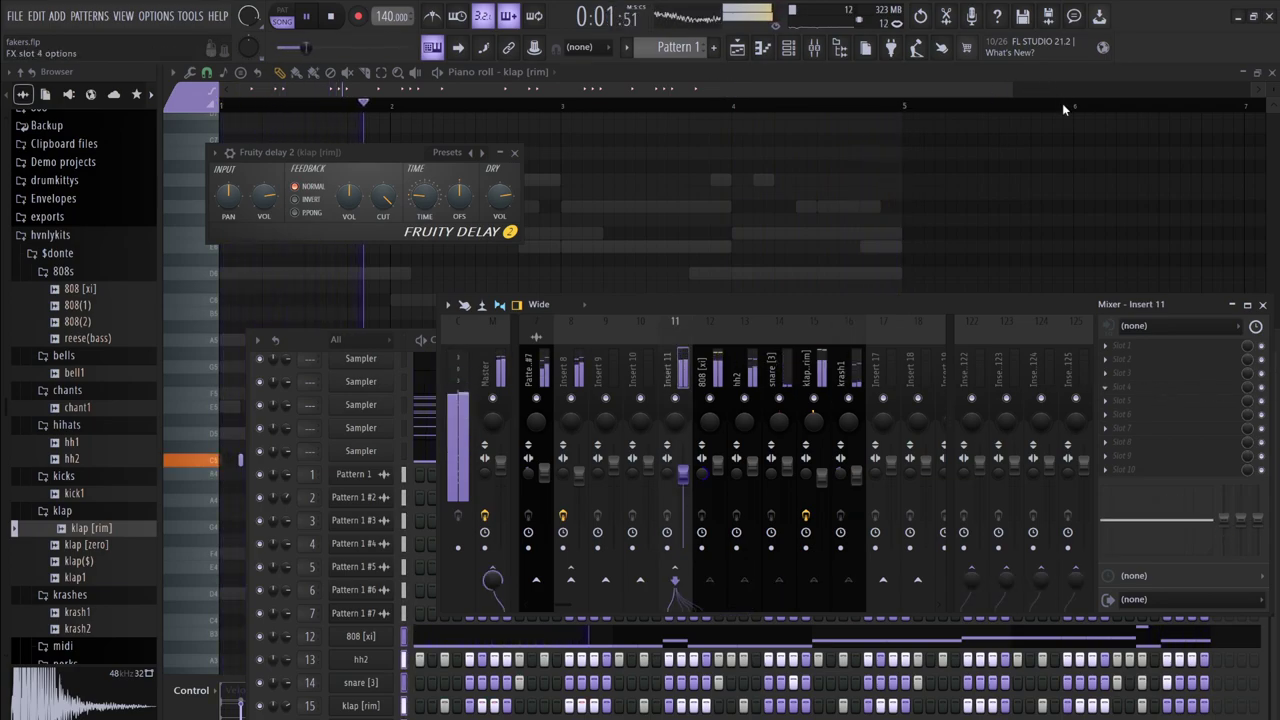
click(1069, 137)
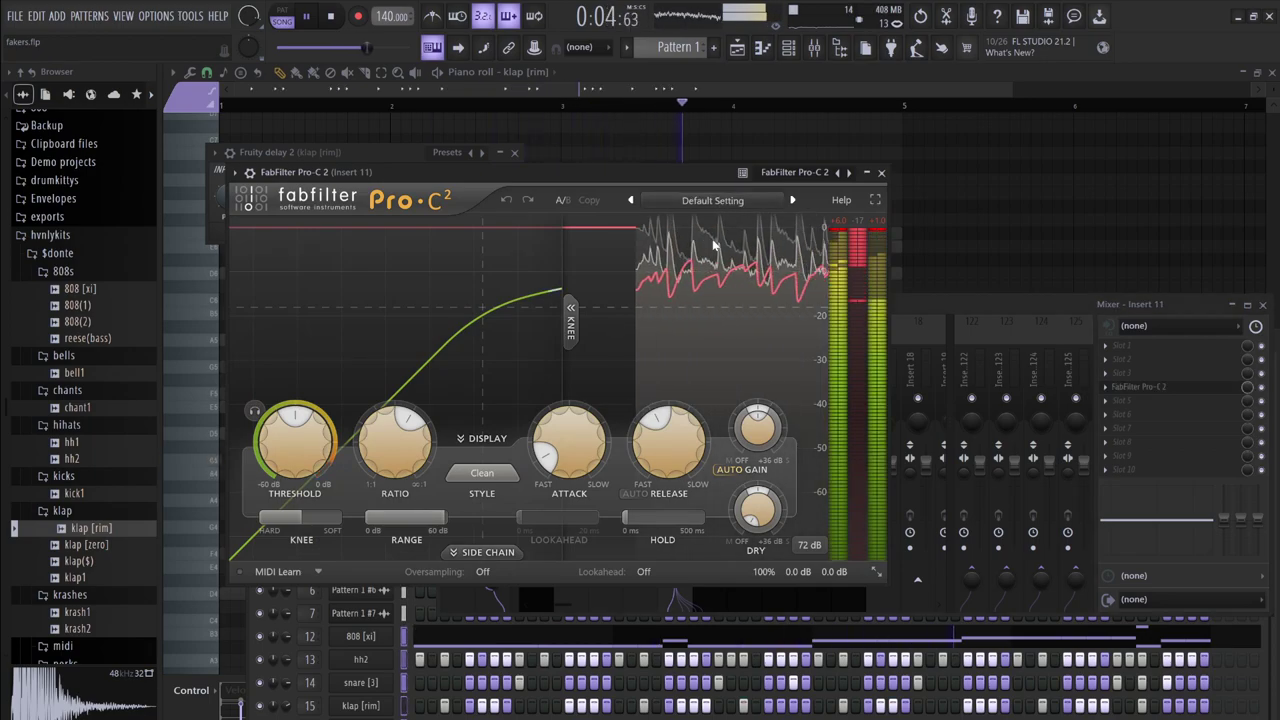
click(1009, 259)
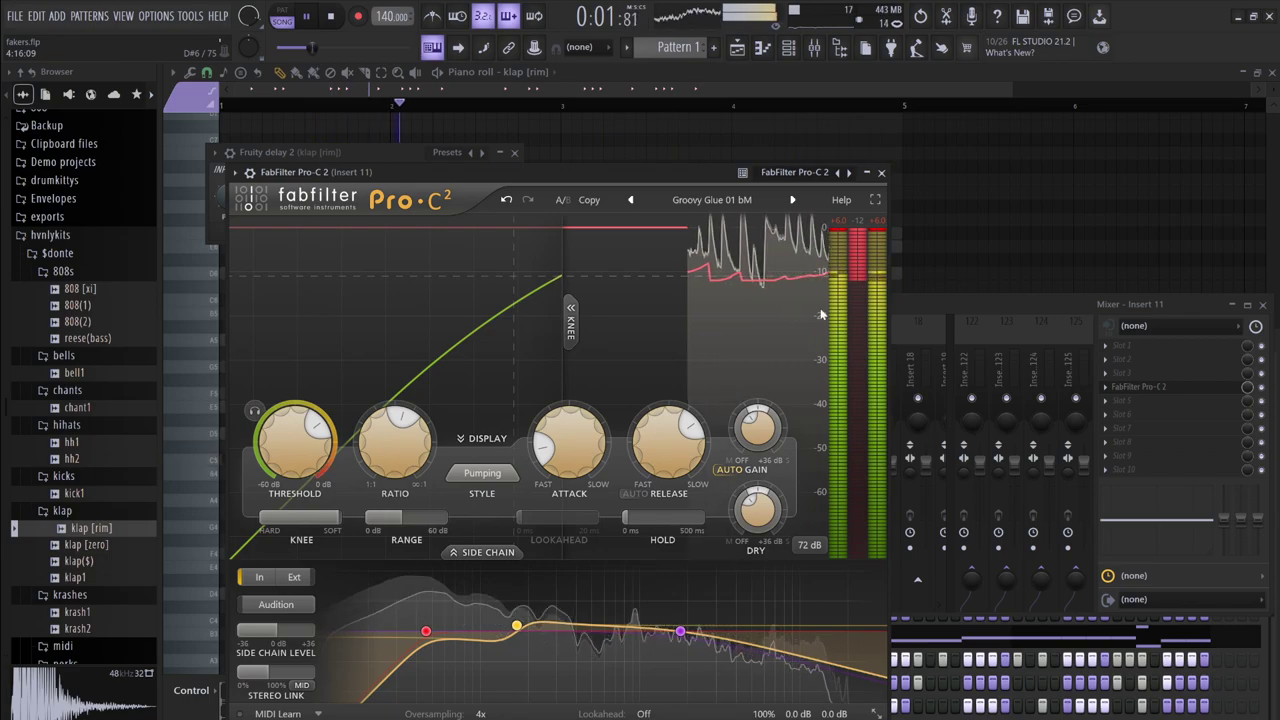
- Set Insert 11's volume to 94% and the 808 [xi] track's to 112%, and select the Master track
click(910, 313)
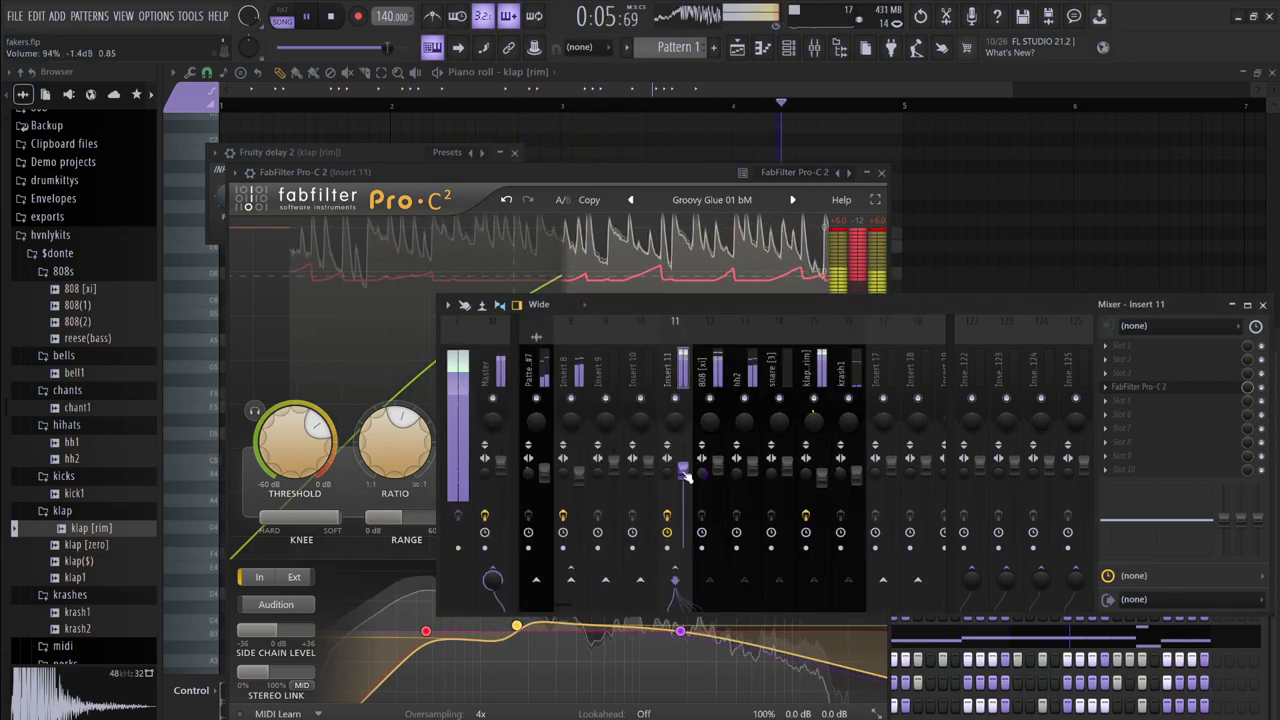
click(712, 460)
drag(717, 458, 717, 455)
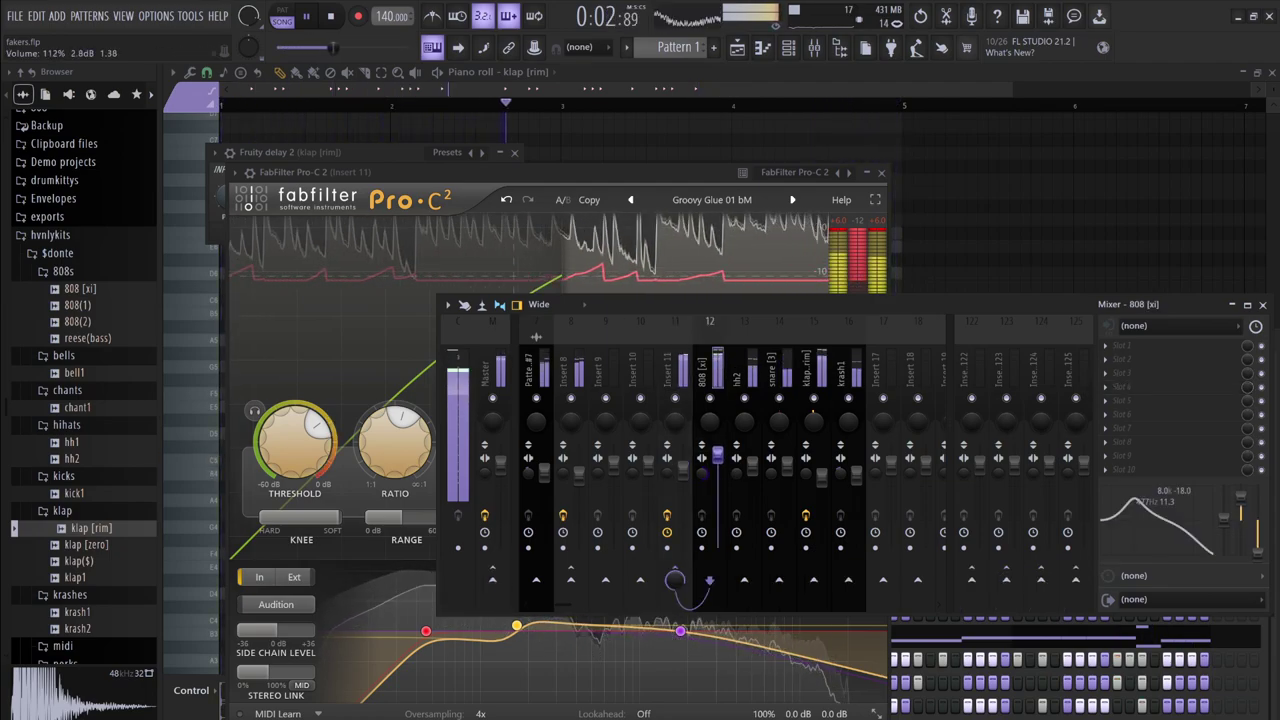
click(502, 368)
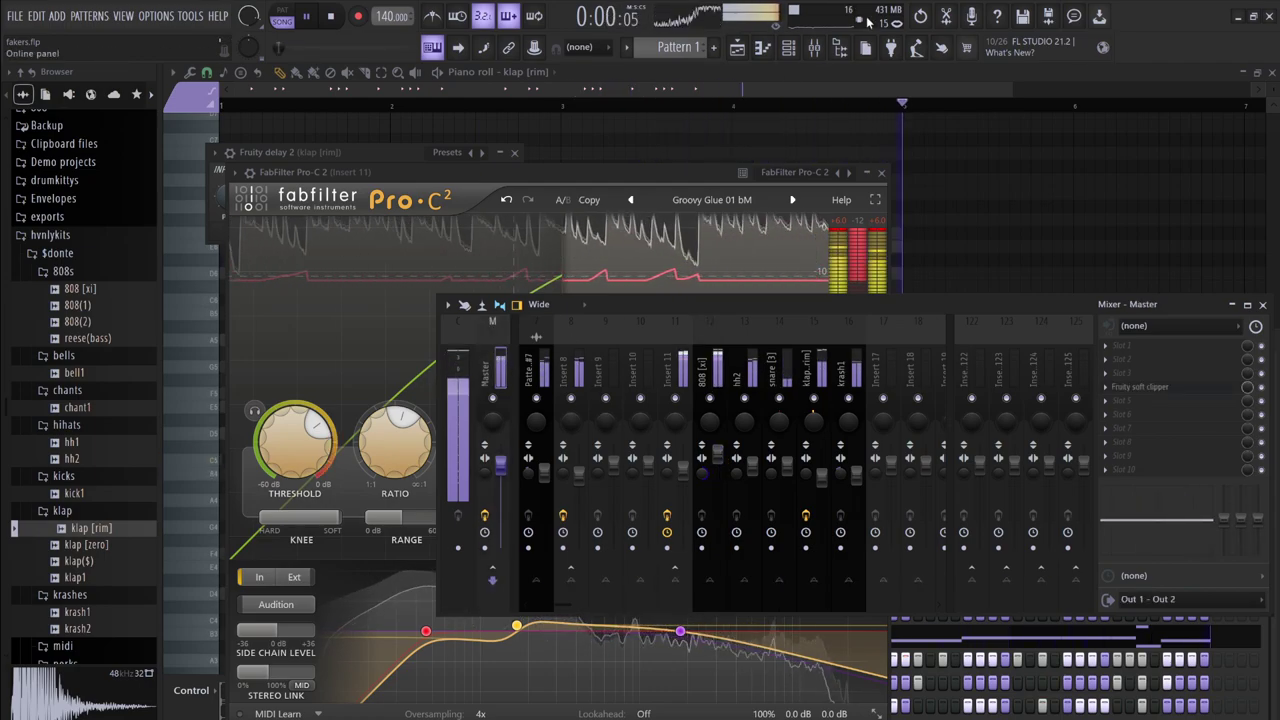
- Place the loveme(glitch) sample from the - hvnlydonte folder at bar 1 on Track 8 of the playlist
click(762, 47)
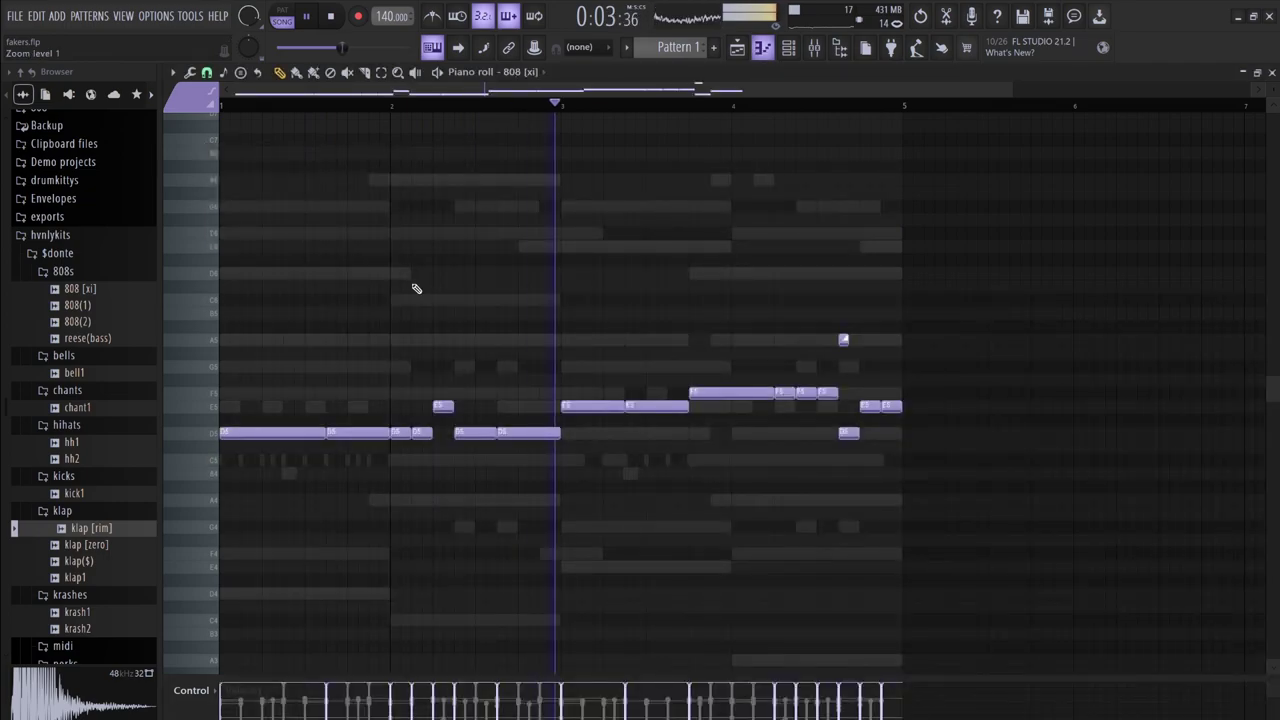
click(737, 48)
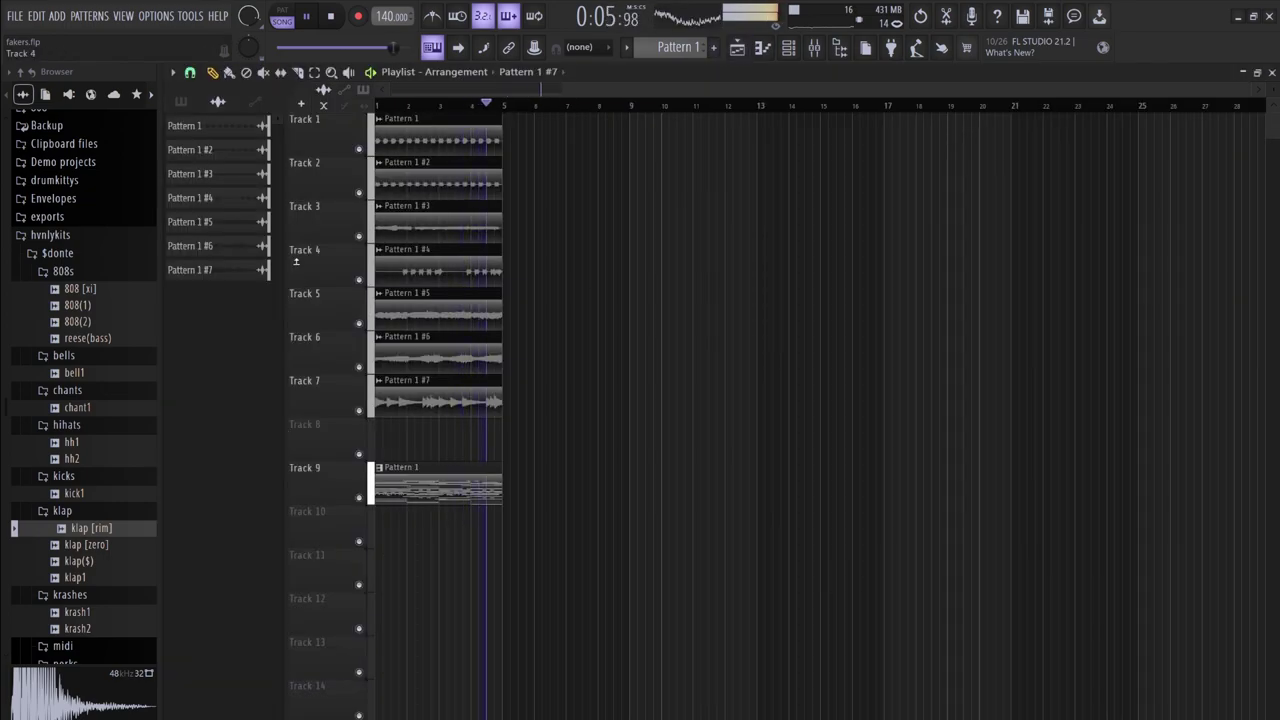
click(184, 101)
key(space)
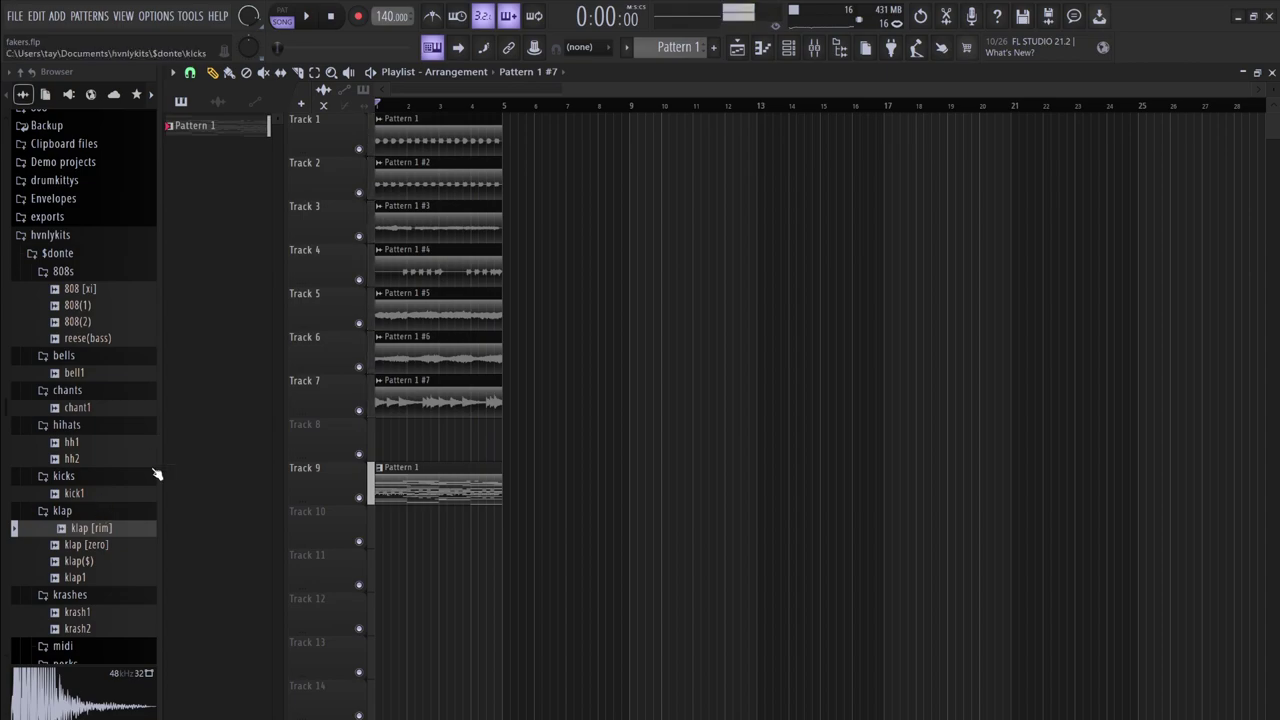
scroll(110, 440, down, 3)
scroll(112, 455, down, 1)
scroll(113, 510, up, 8)
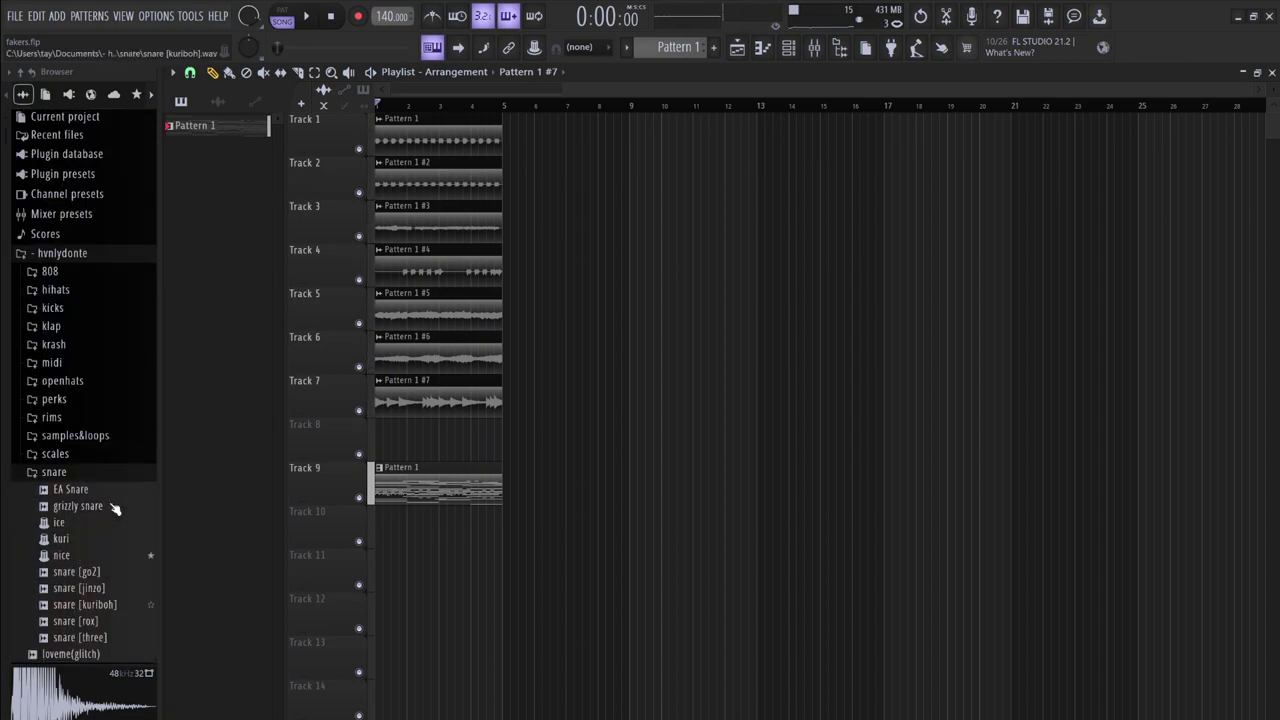
scroll(114, 508, down, 2)
drag(69, 559, 373, 443)
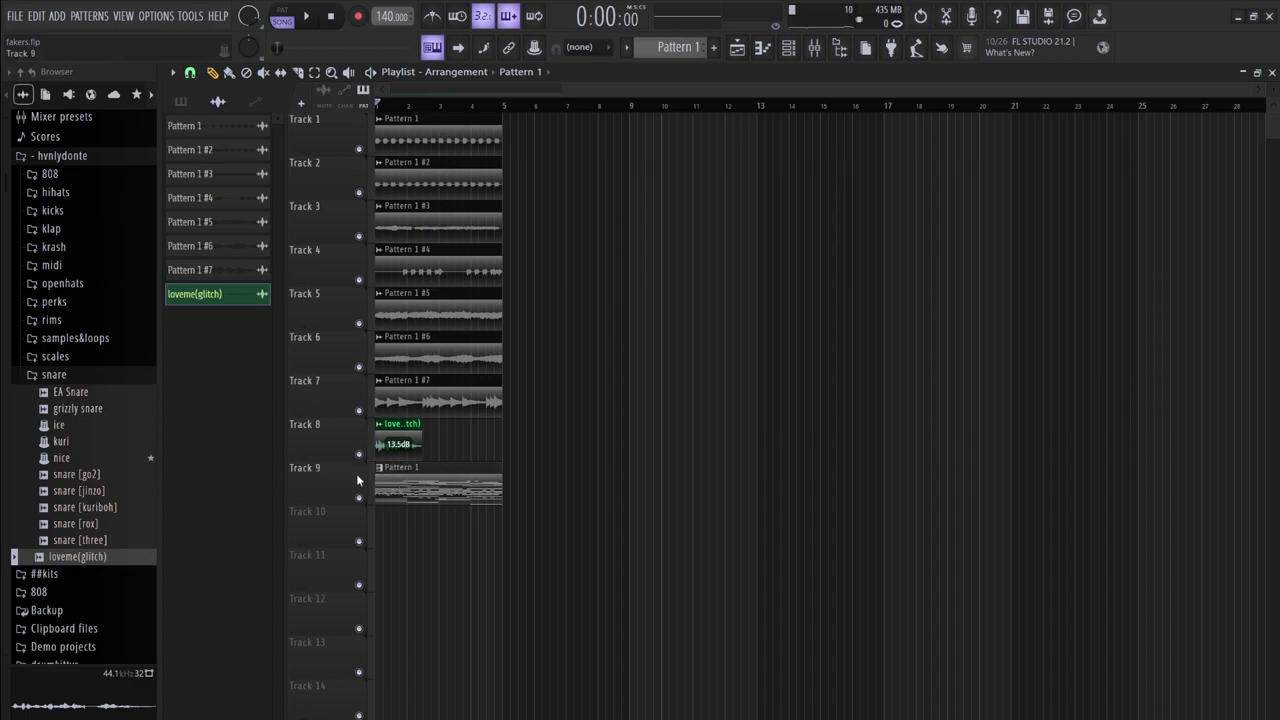
- Trim the start of Track 9's Pattern 1 clip to bar 2 and raise the loveme(glitch) clip's gain to 21.5 dB
drag(373, 490, 406, 492)
key(space)
key(space)
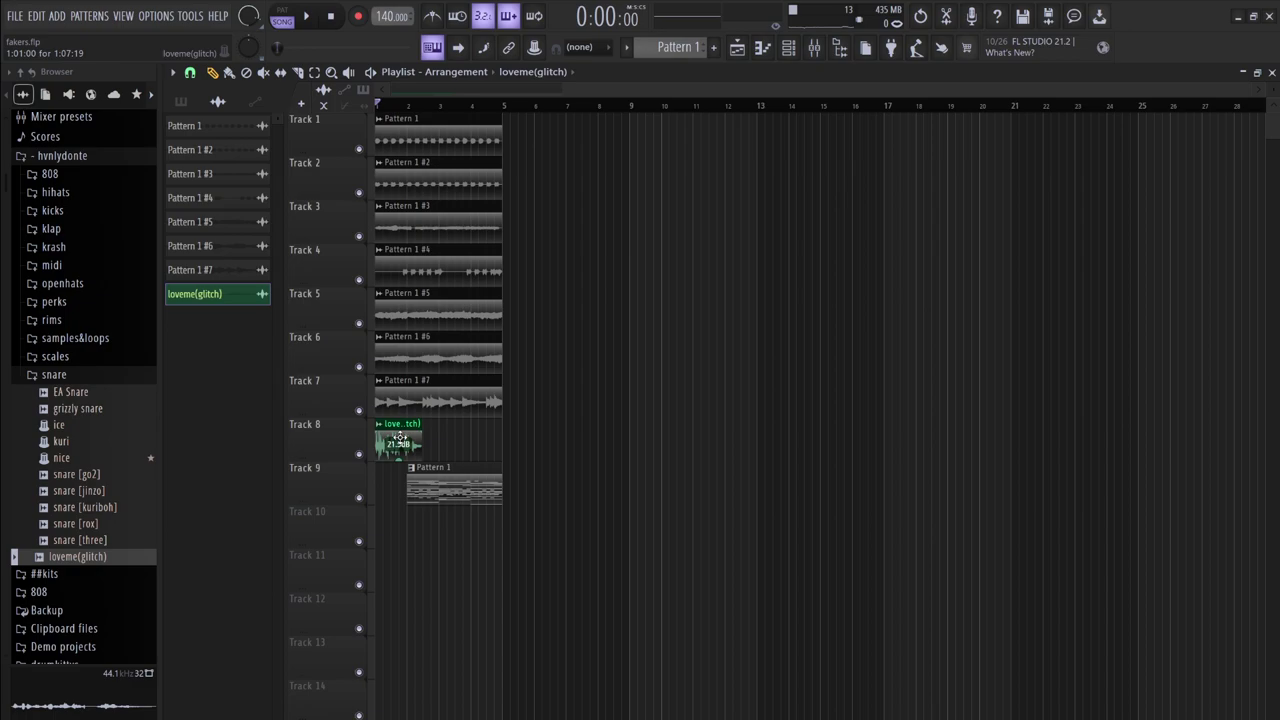
- Route the loveme(glitch) clip to mixer track 9 and lower that track's volume while listening to playback
double_click(399, 457)
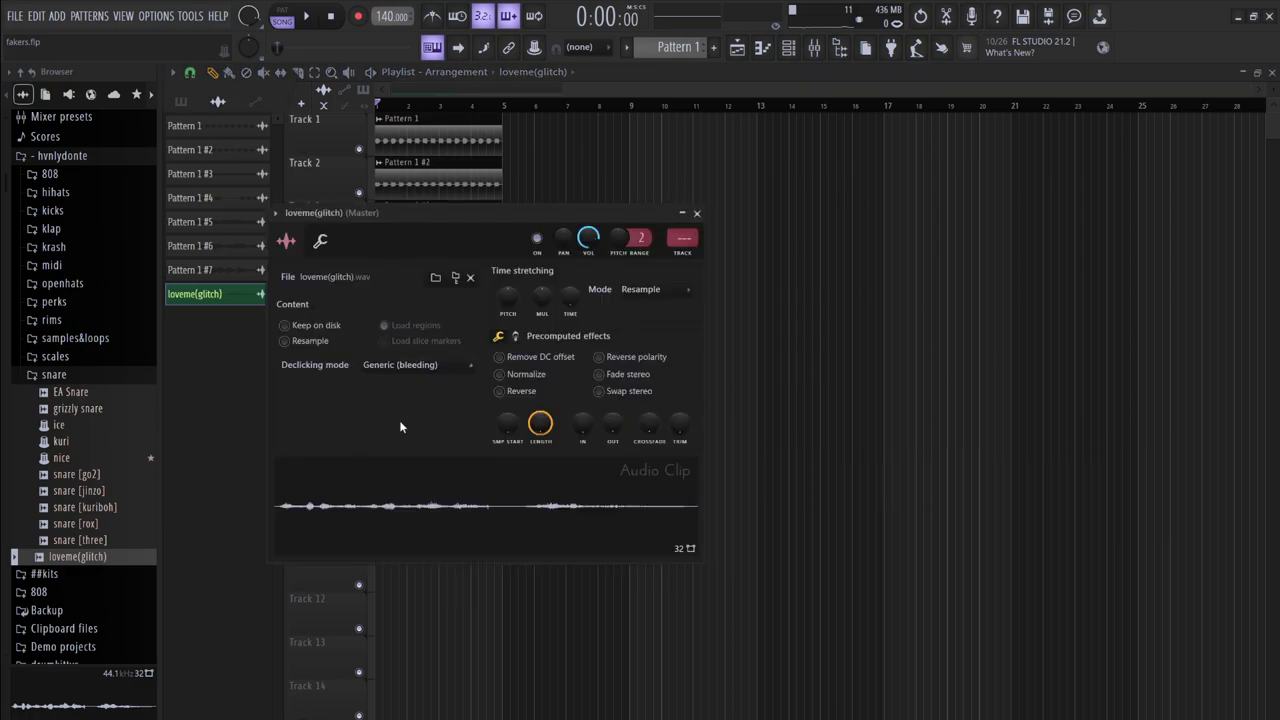
click(686, 262)
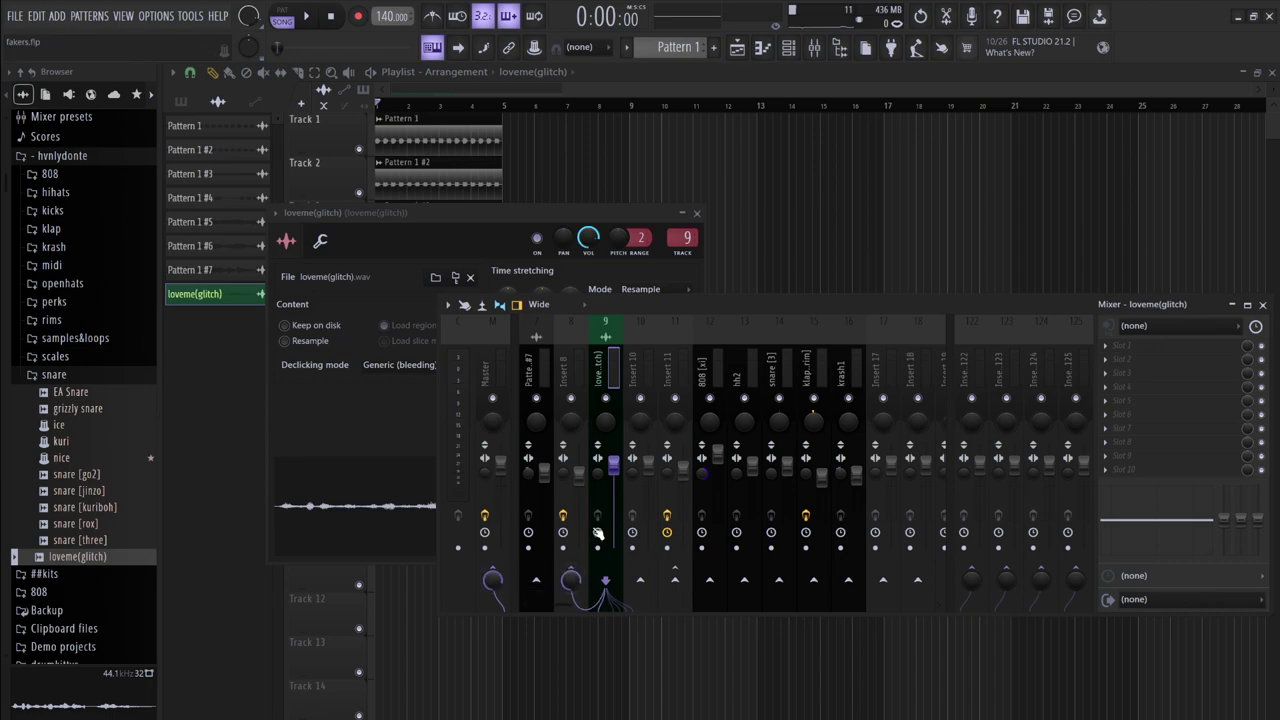
key(space)
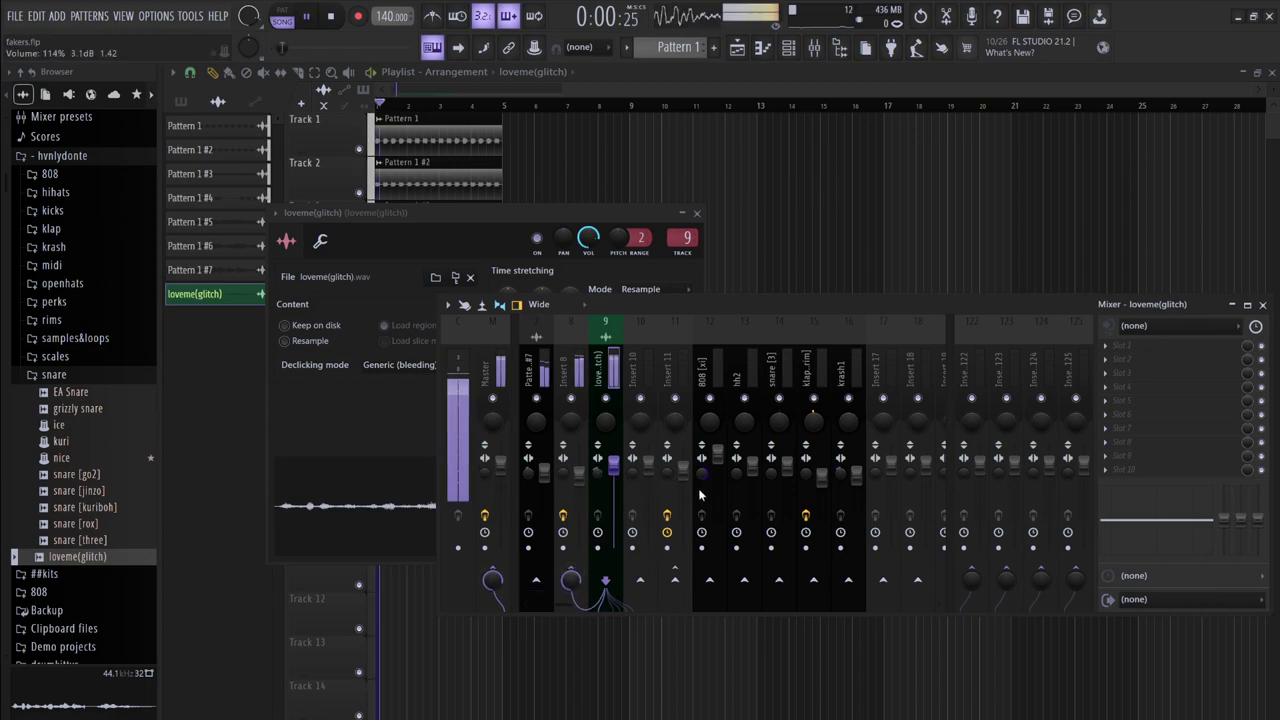
drag(613, 466, 616, 490)
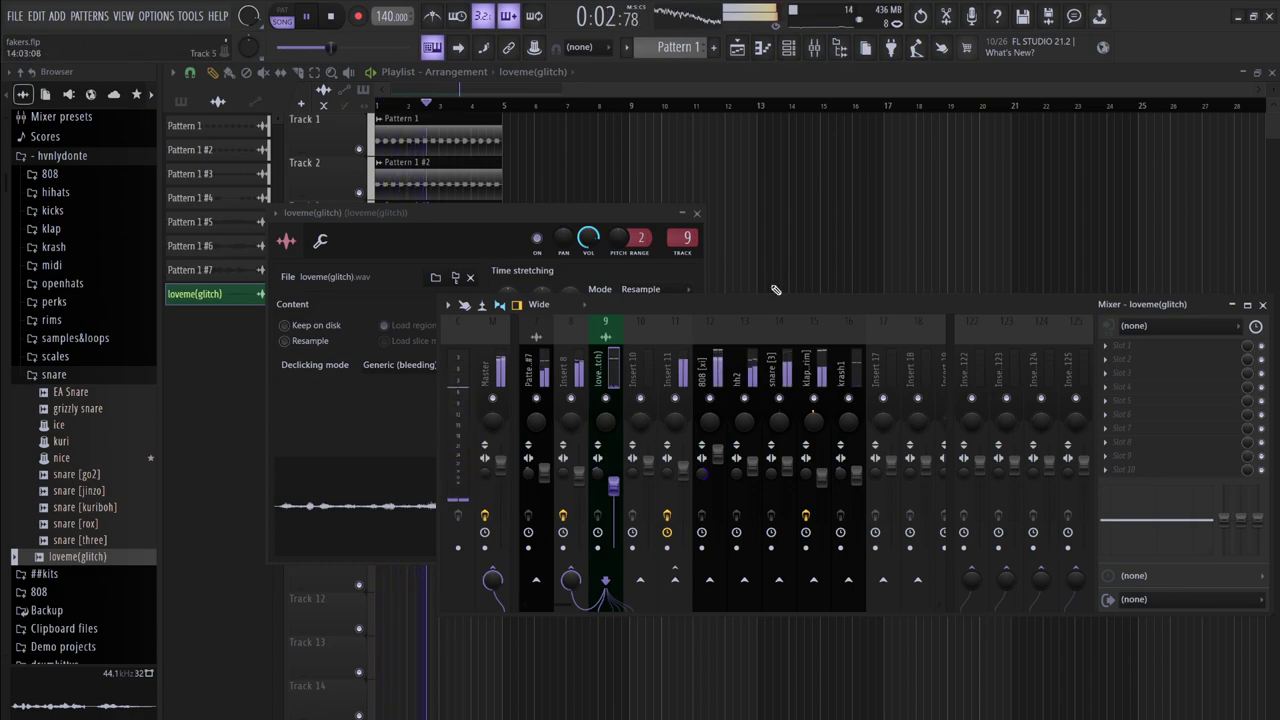
key(space)
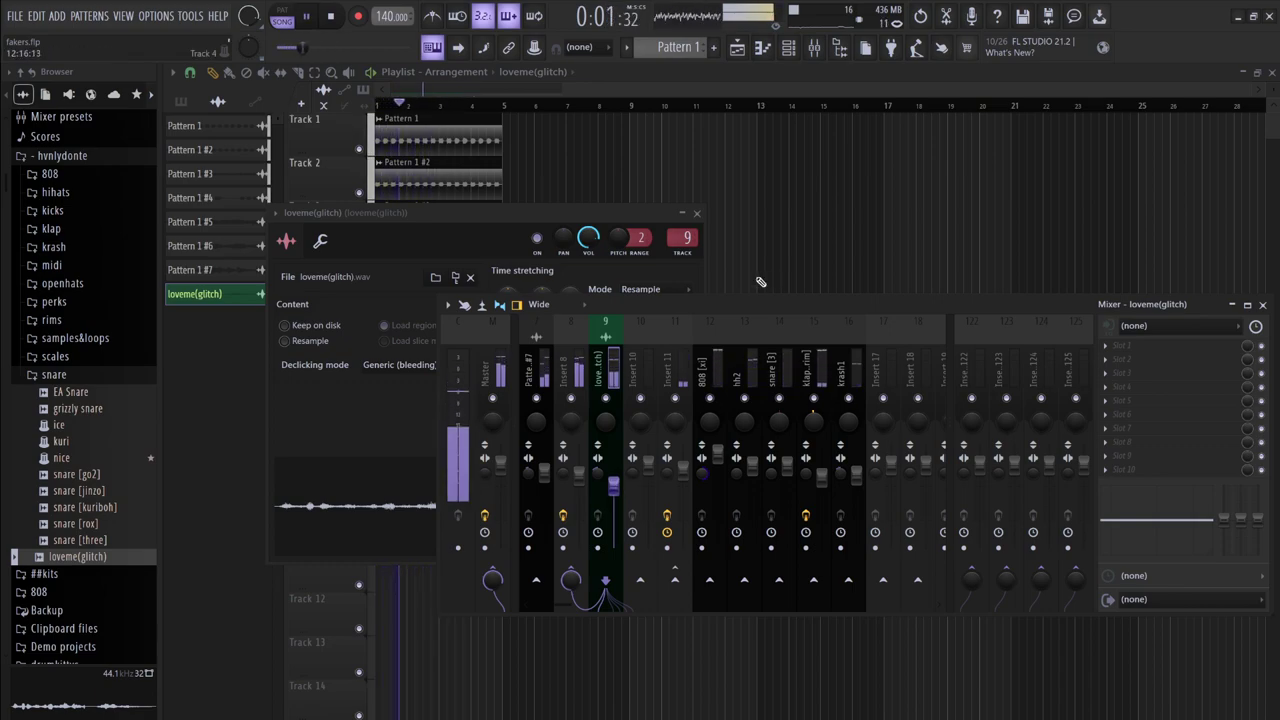
key(F12)
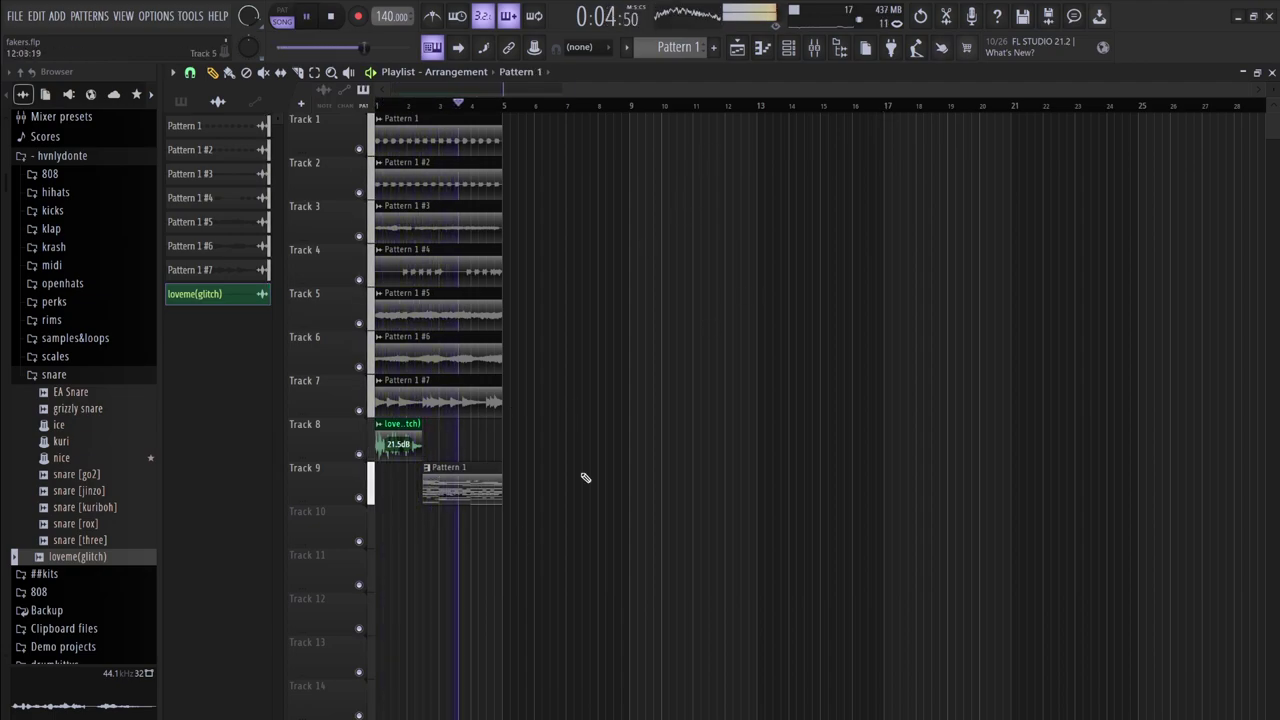
key(space)
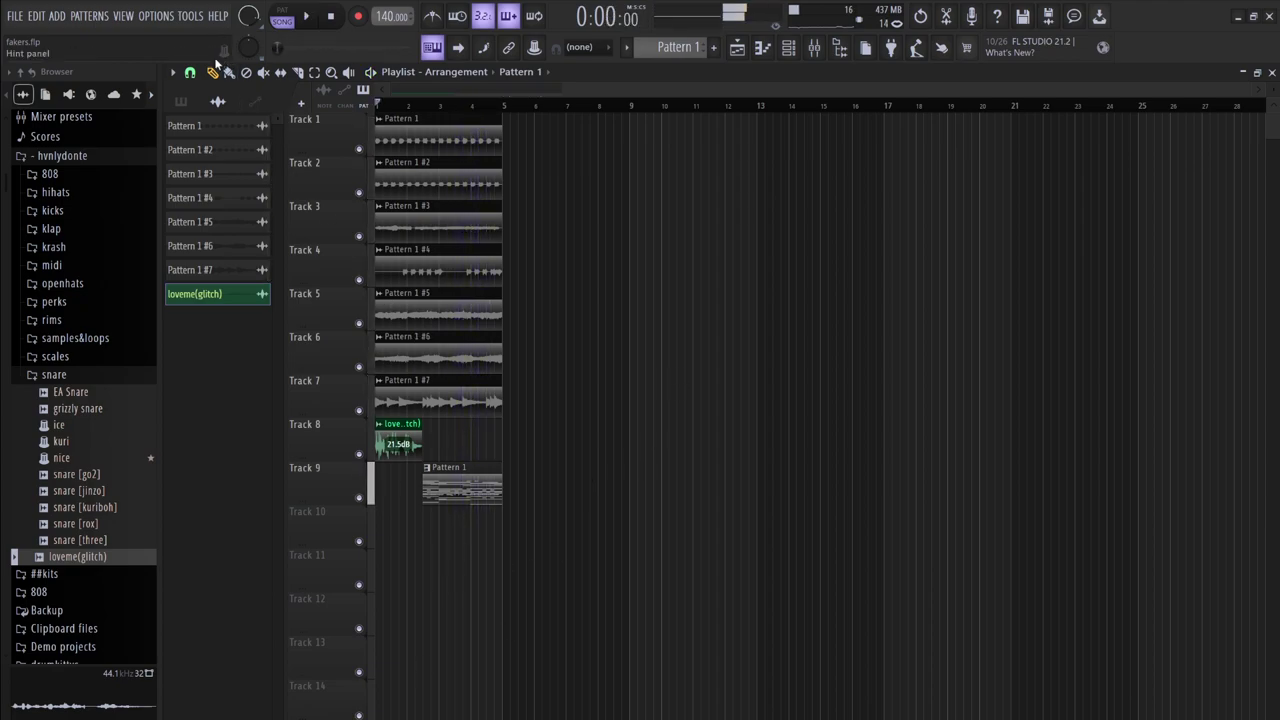
- Split Pattern 1 by channel and place the 808 [xi], hh2, snare [3], klap [rim] and krash1 patterns at bar 1 on Tracks 10 to 14
click(184, 102)
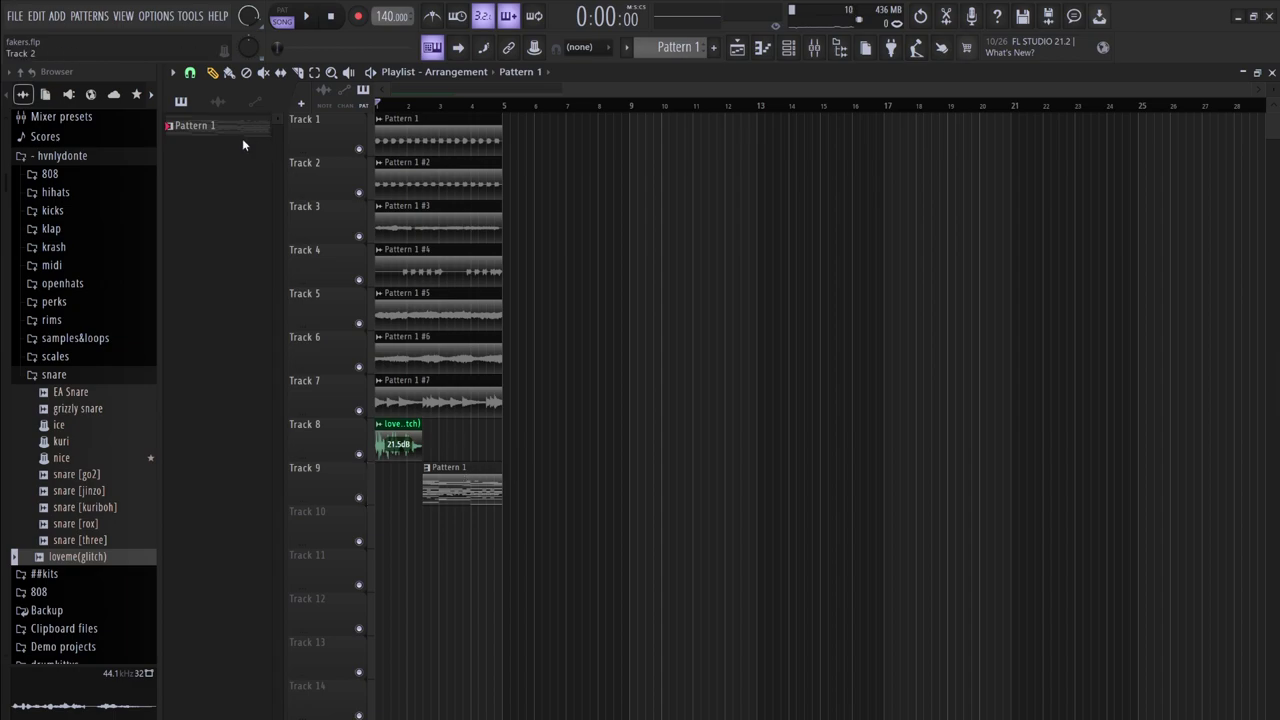
click(296, 370)
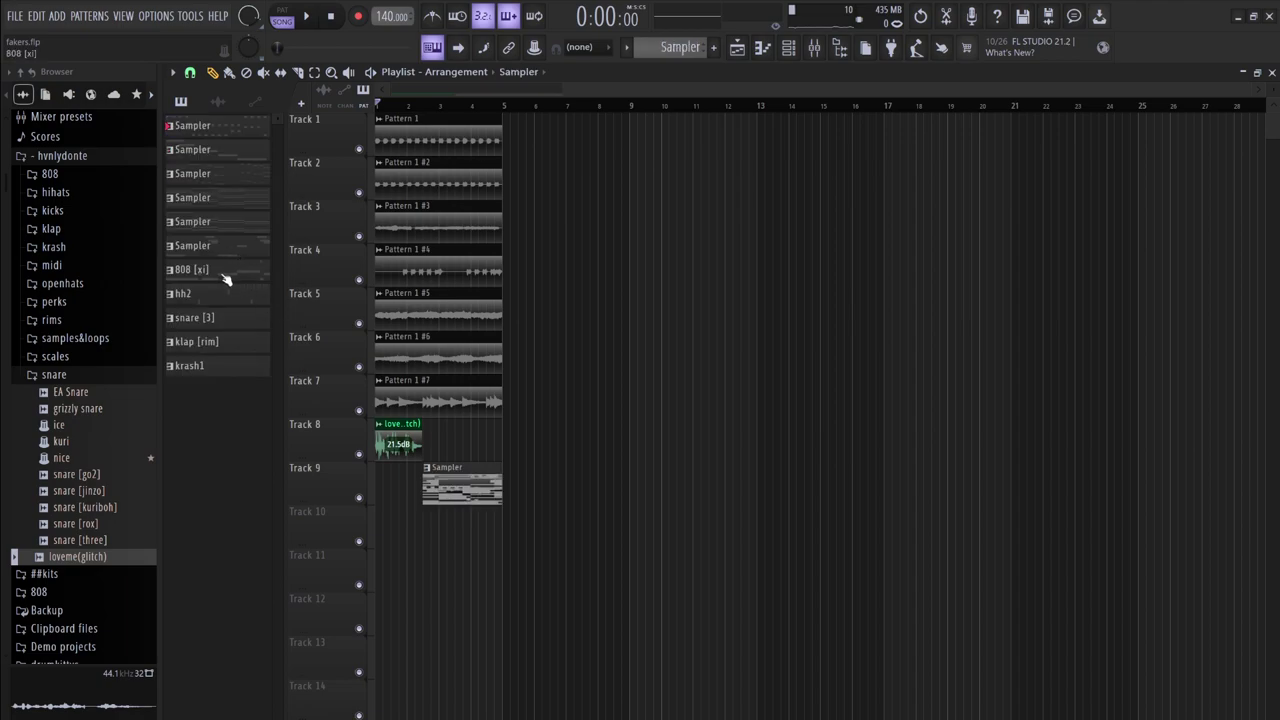
shift+click(213, 368)
drag(277, 395, 389, 527)
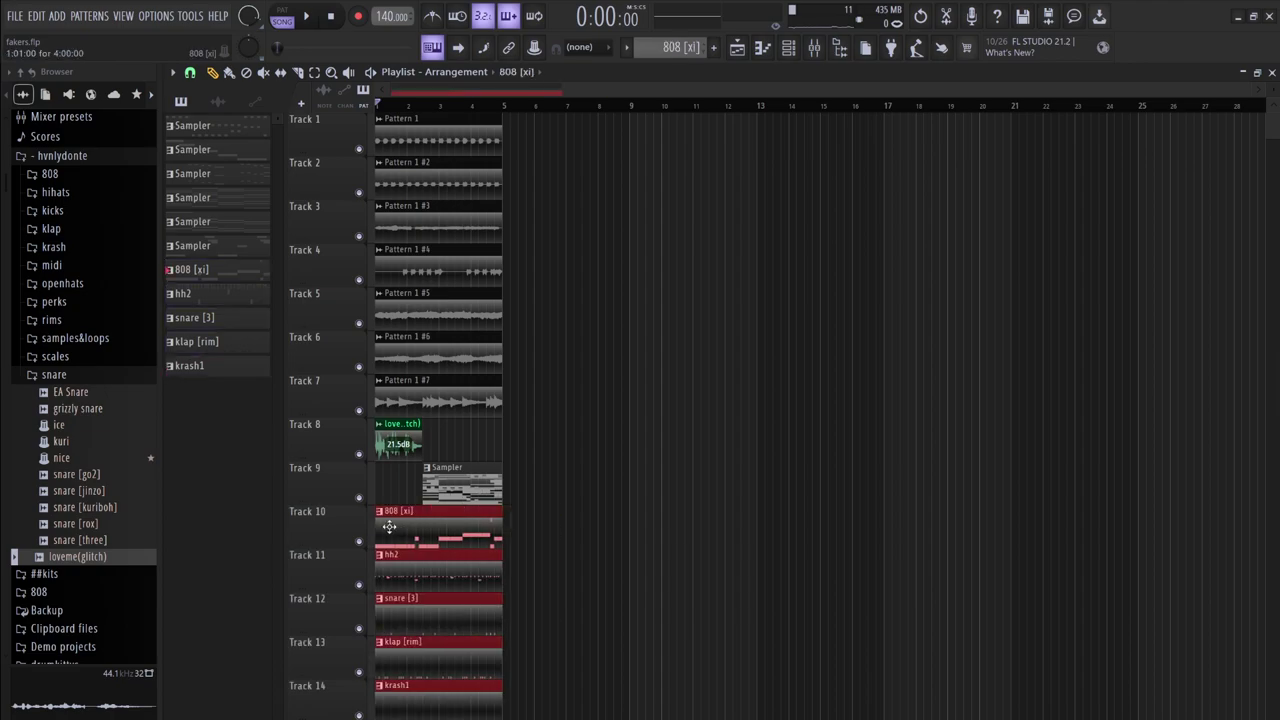
- Trim the 808 [xi] clip to start where the glitch clip ends and delete the Sampler clip from Track 9
right_click(443, 490)
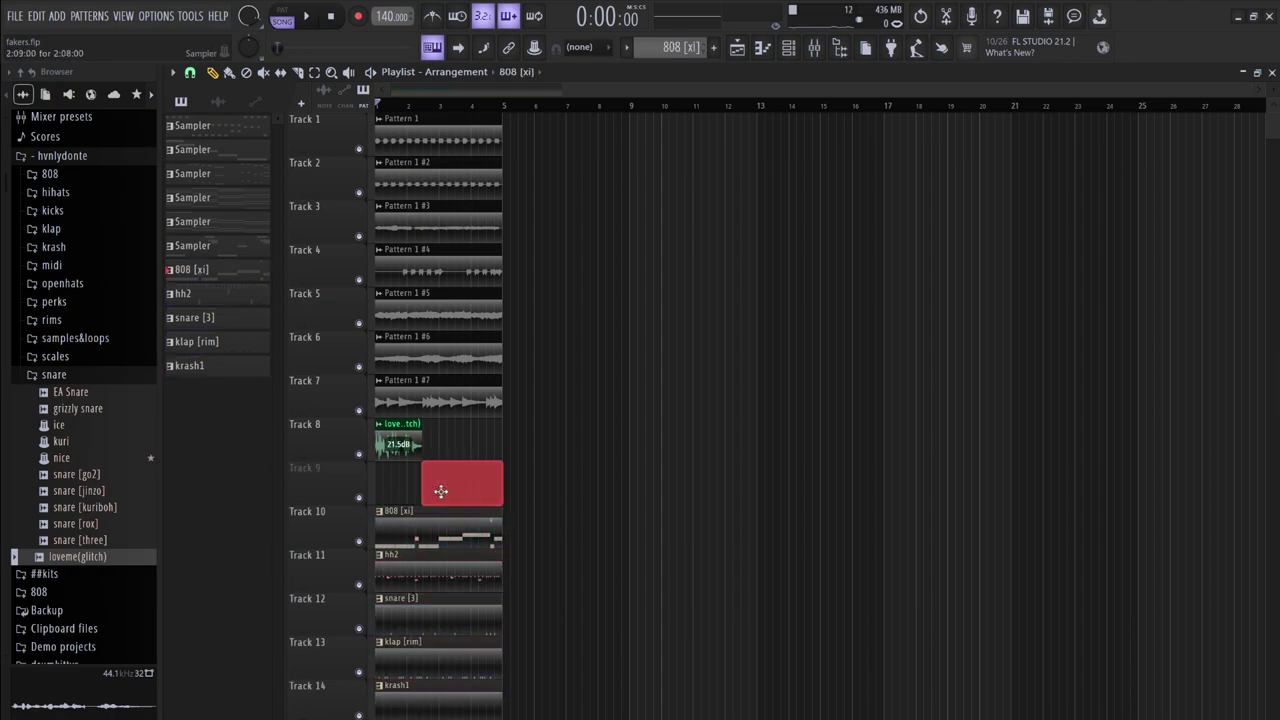
key(ctrl+z)
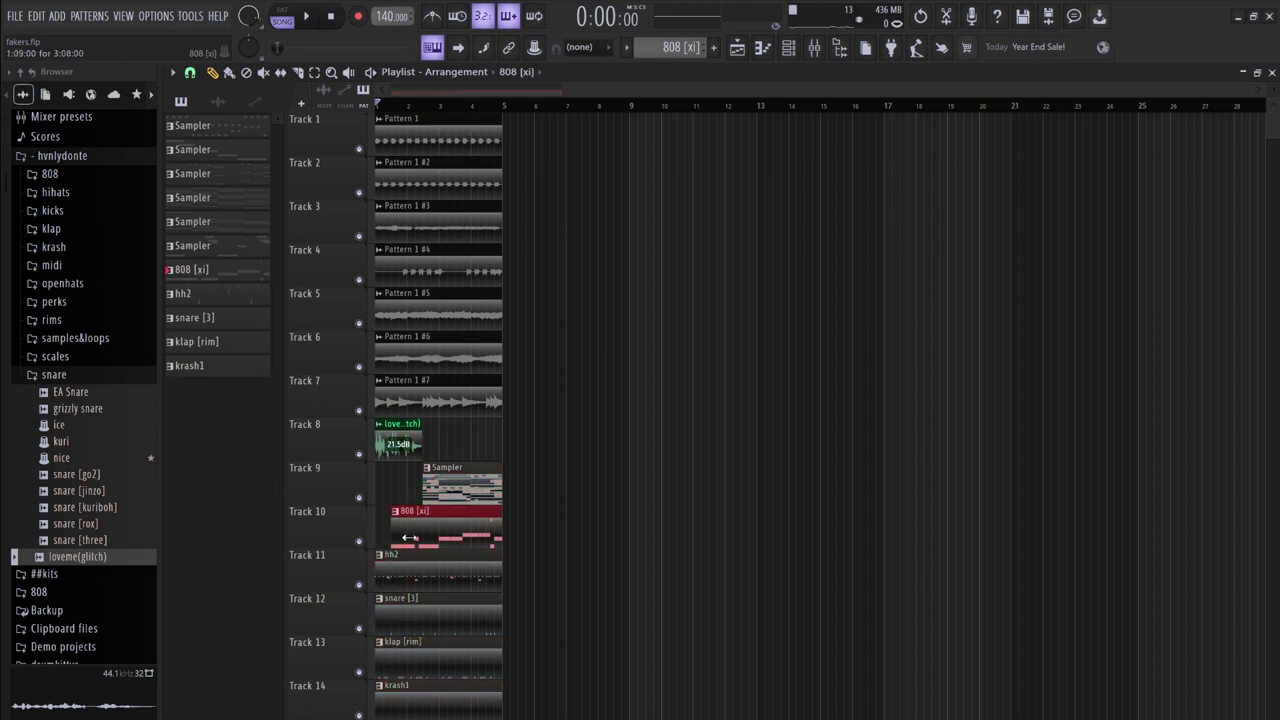
right_click(480, 486)
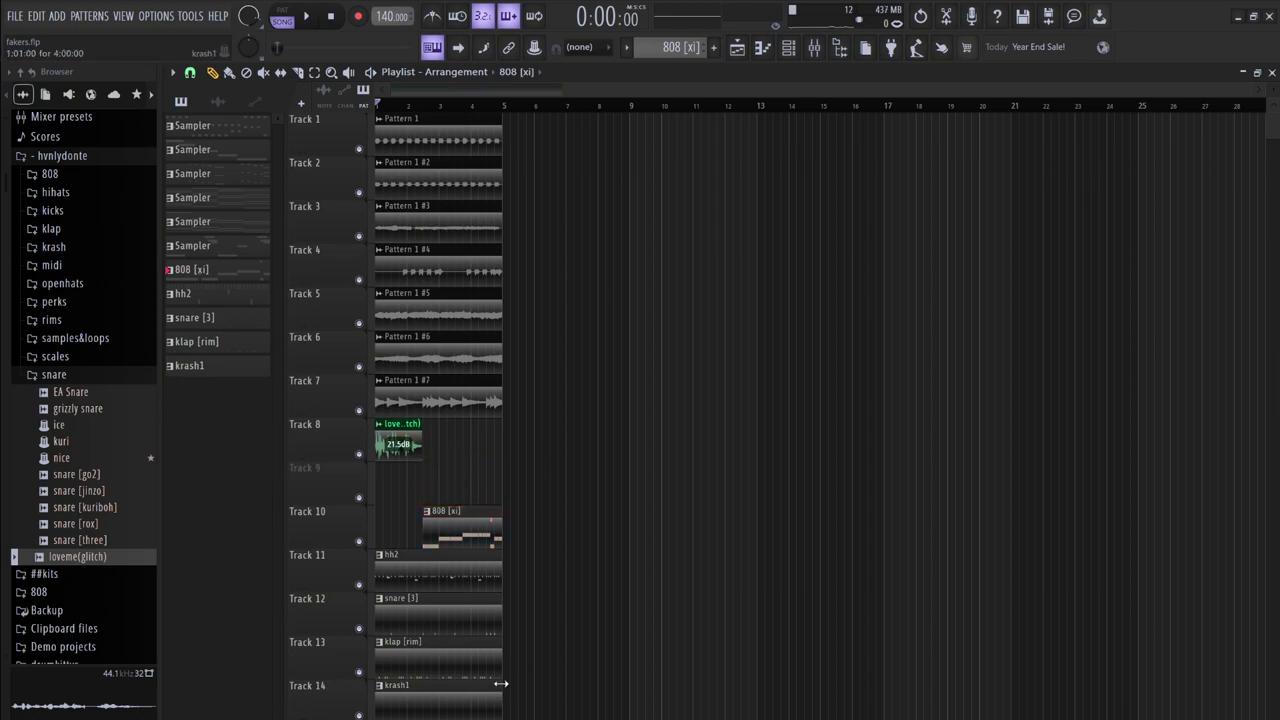
- Duplicate the melody and drum clips up to bar 17, restoring the second 808 [xi] clip to its full length from bar 5
drag(478, 700, 474, 112)
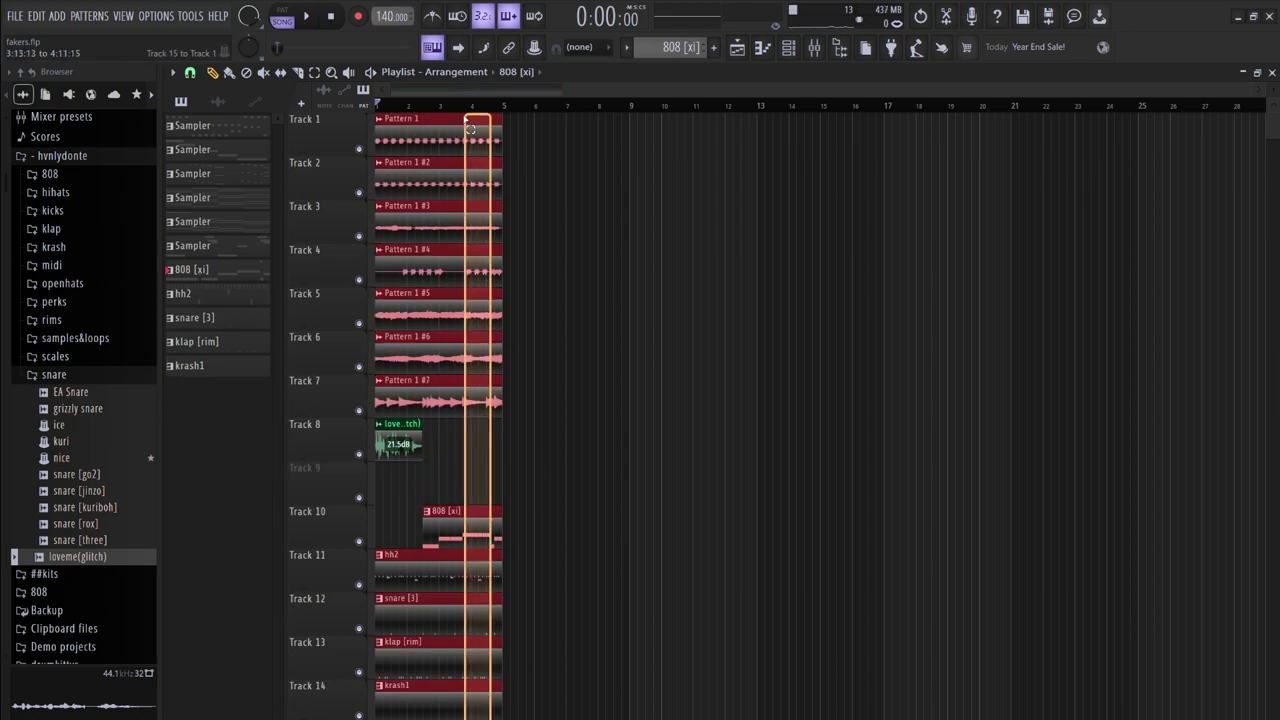
key(ctrl+b)
click(674, 430)
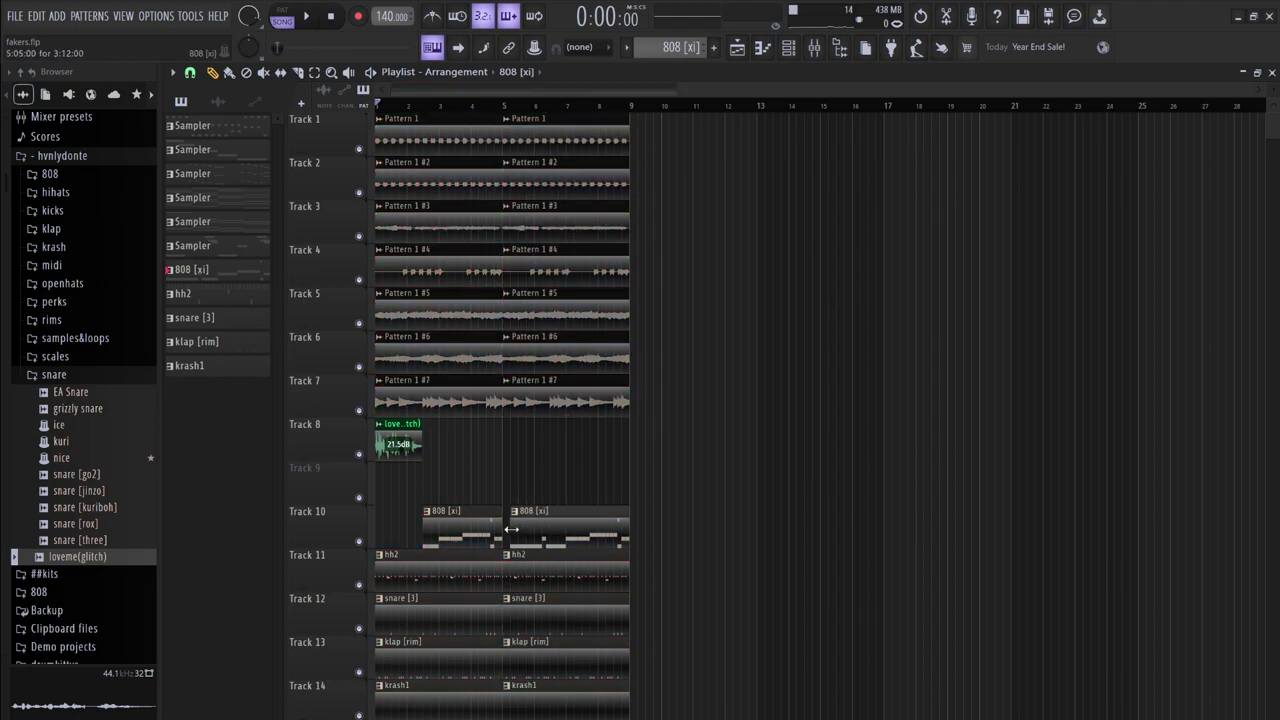
drag(580, 705, 580, 114)
key(ctrl+b)
key(ctrl+b)
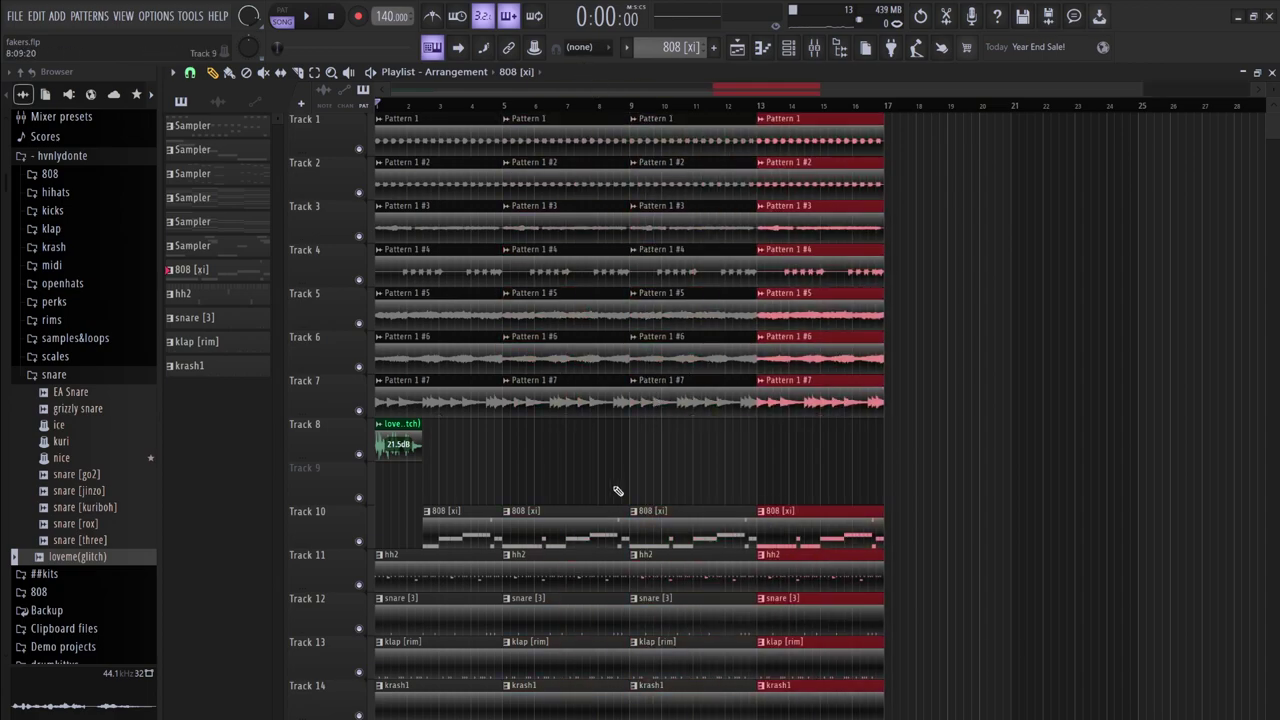
- Delete the 808 [xi] clip that starts at bar 5 and play back the arrangement
right_click(572, 510)
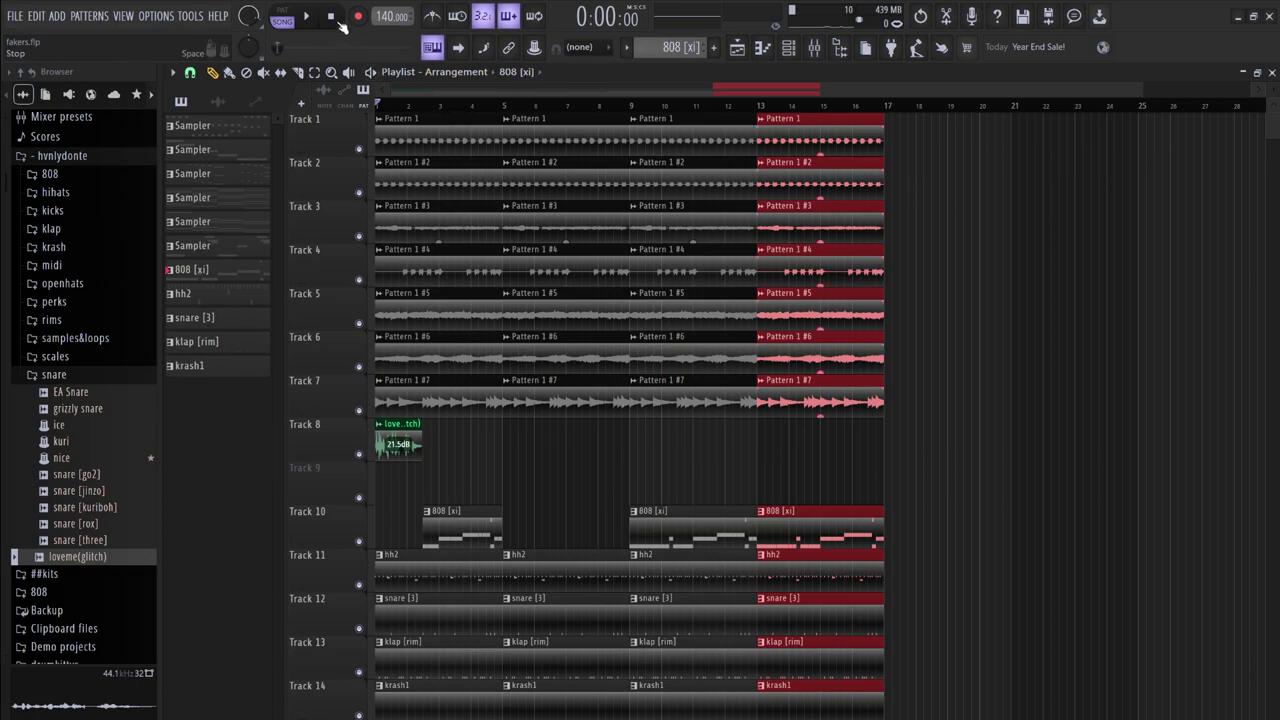
click(963, 231)
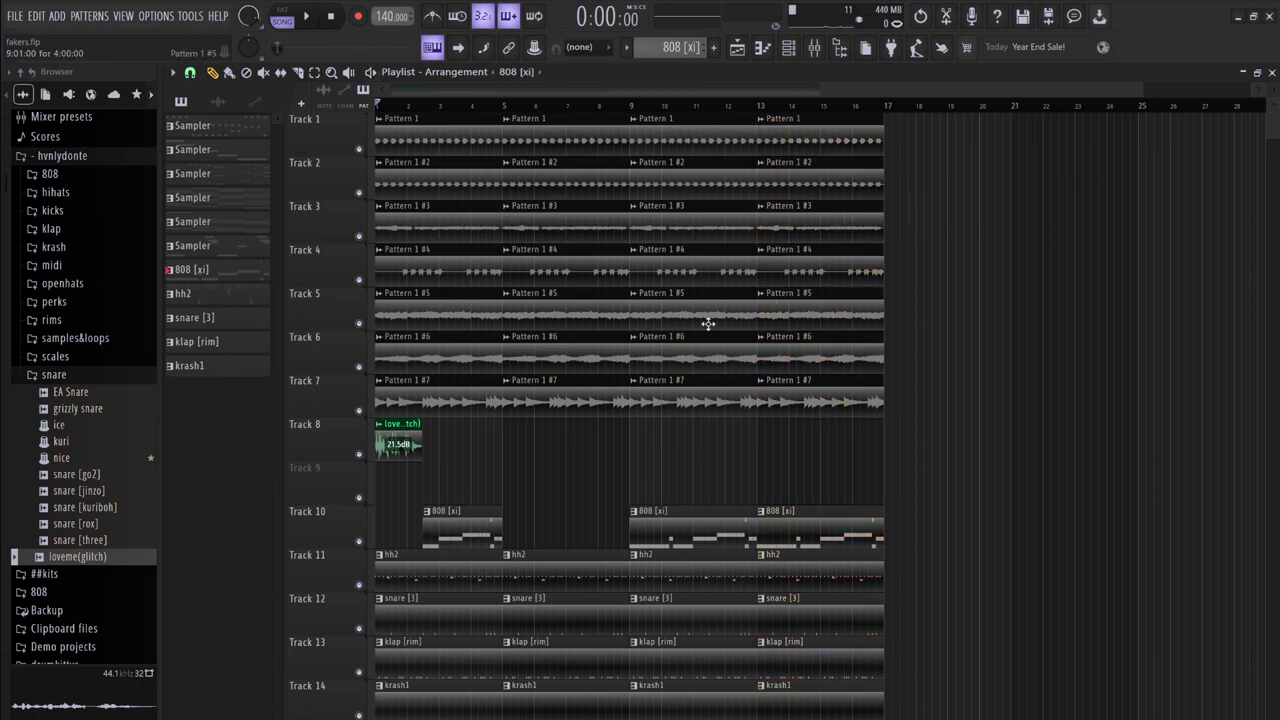
key(space)
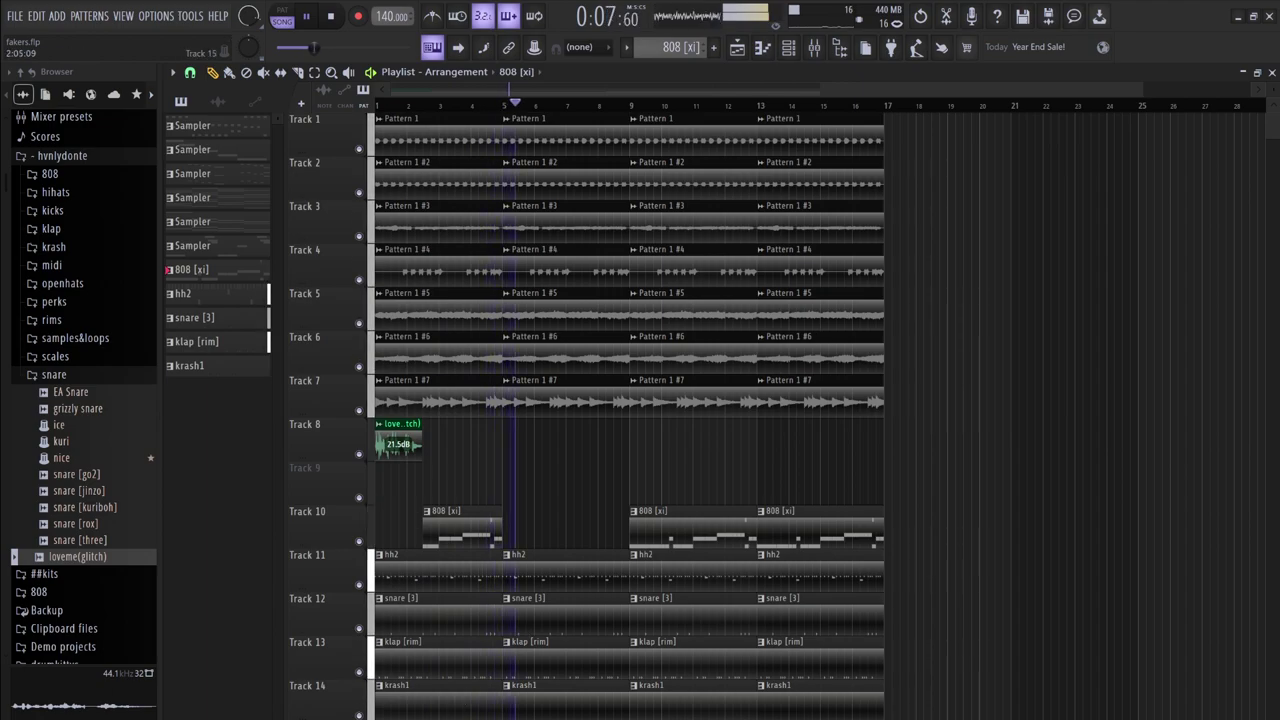
key(space)
double_click(587, 402)
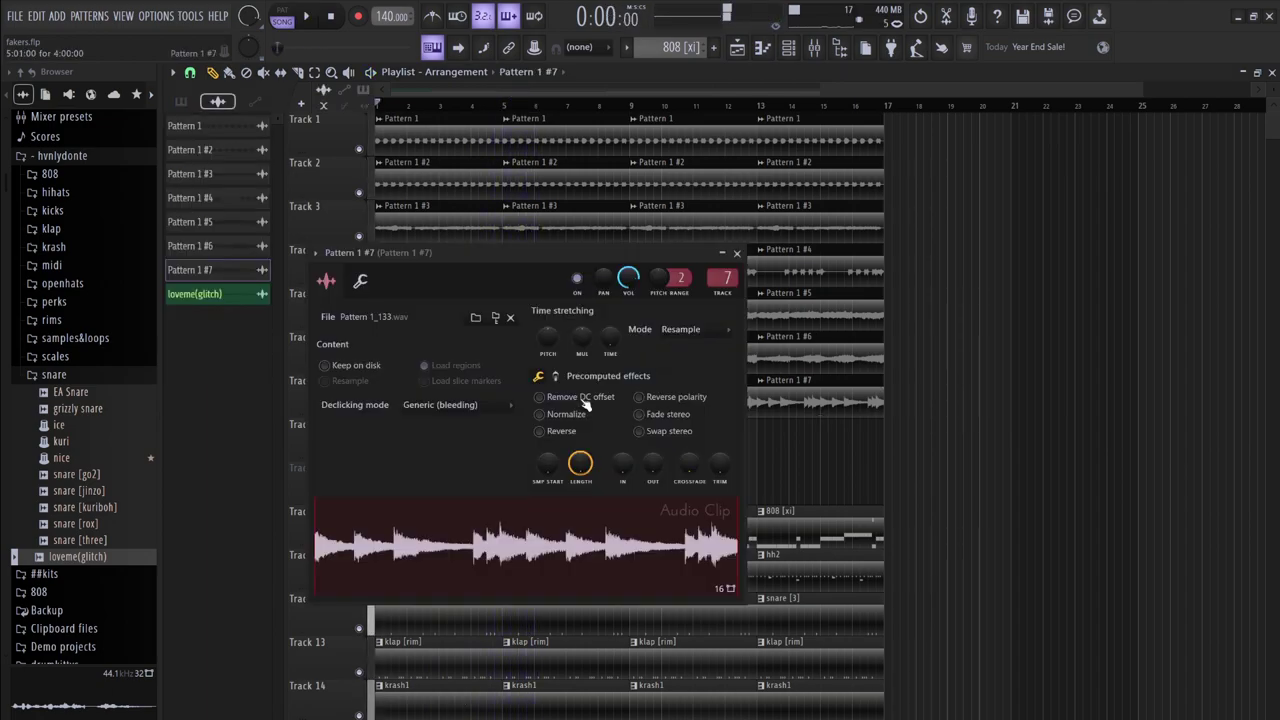
key(Escape)
key(space)
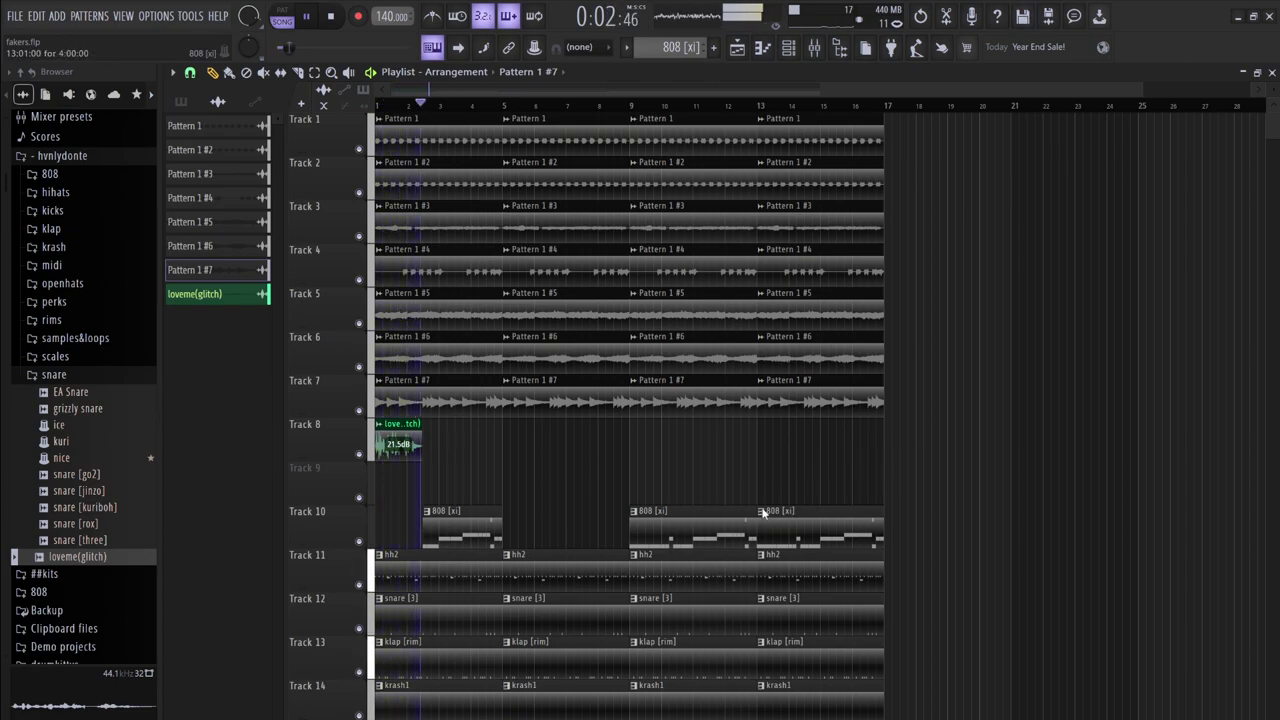
- Make the 808 [xi] clip at bar 13 unique and, in its piano roll, shorten the first D5 note, starting the second right after it
click(812, 629)
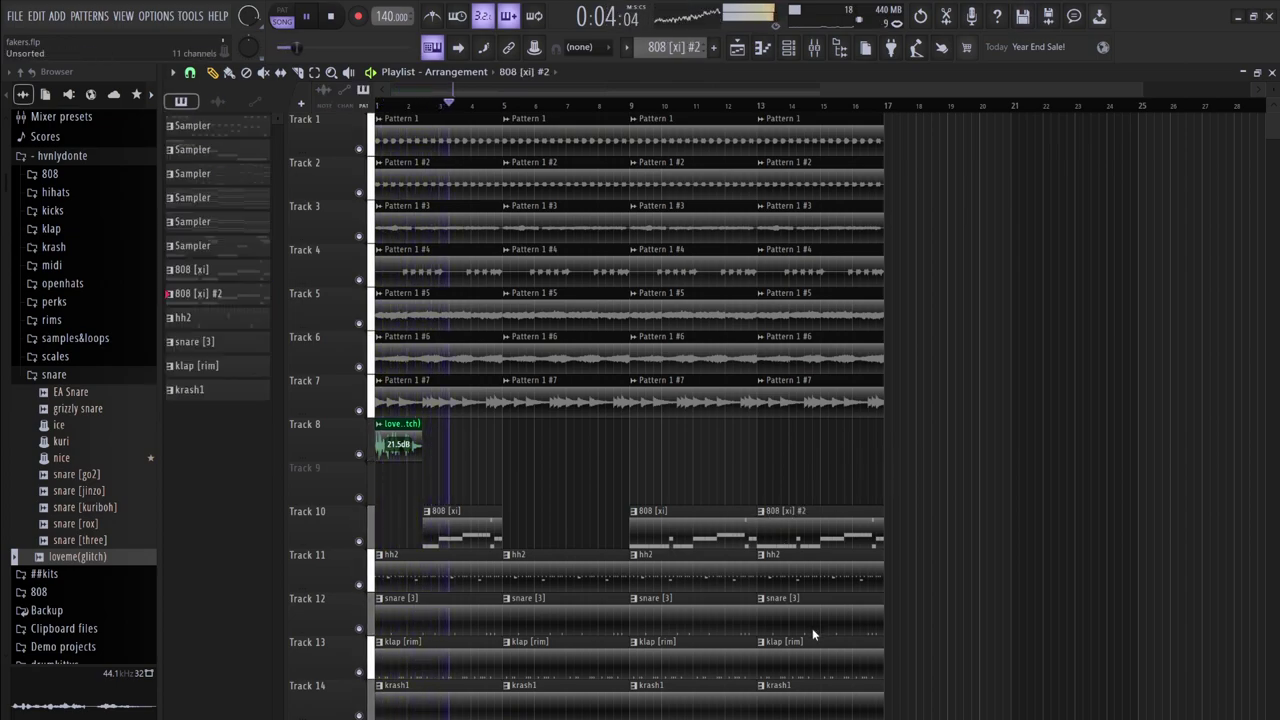
double_click(763, 517)
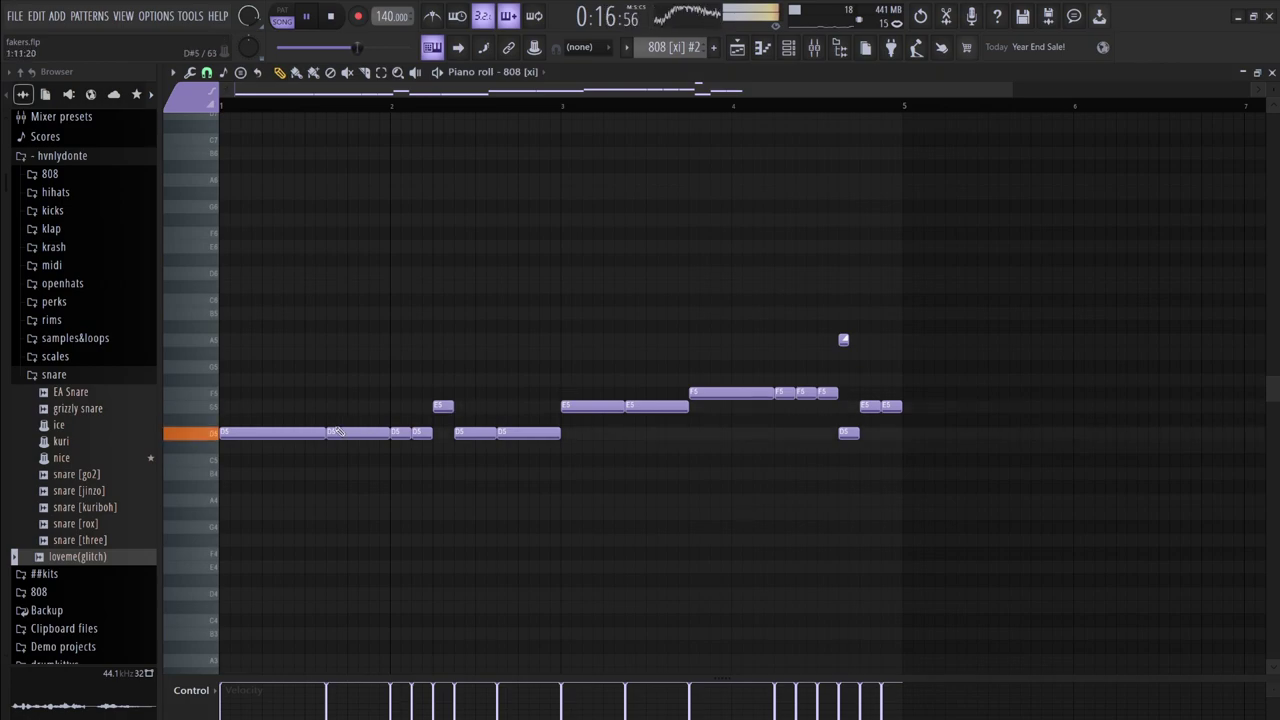
drag(320, 432, 257, 432)
- Raise the four D5 notes in bar 2 of the 808 [xi] #2 pattern by two semitones to E5
drag(434, 439, 398, 416)
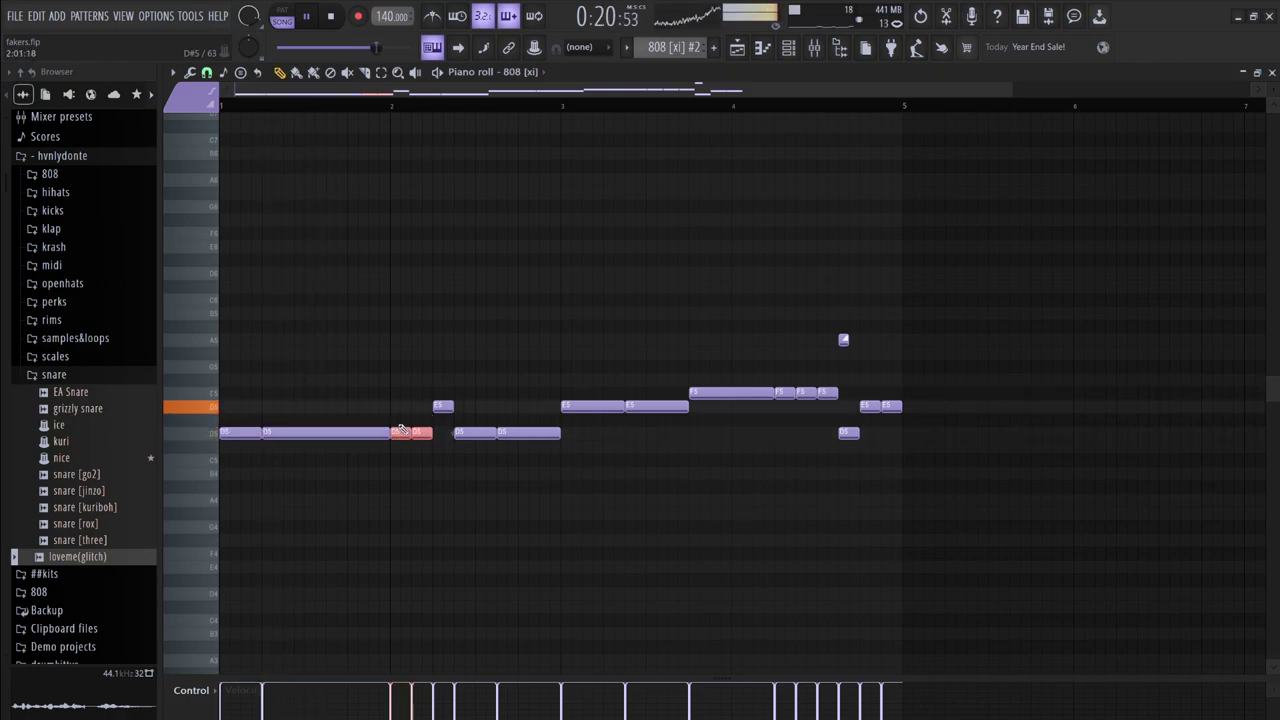
key(shift+Up)
key(shift+Up)
drag(562, 470, 457, 426)
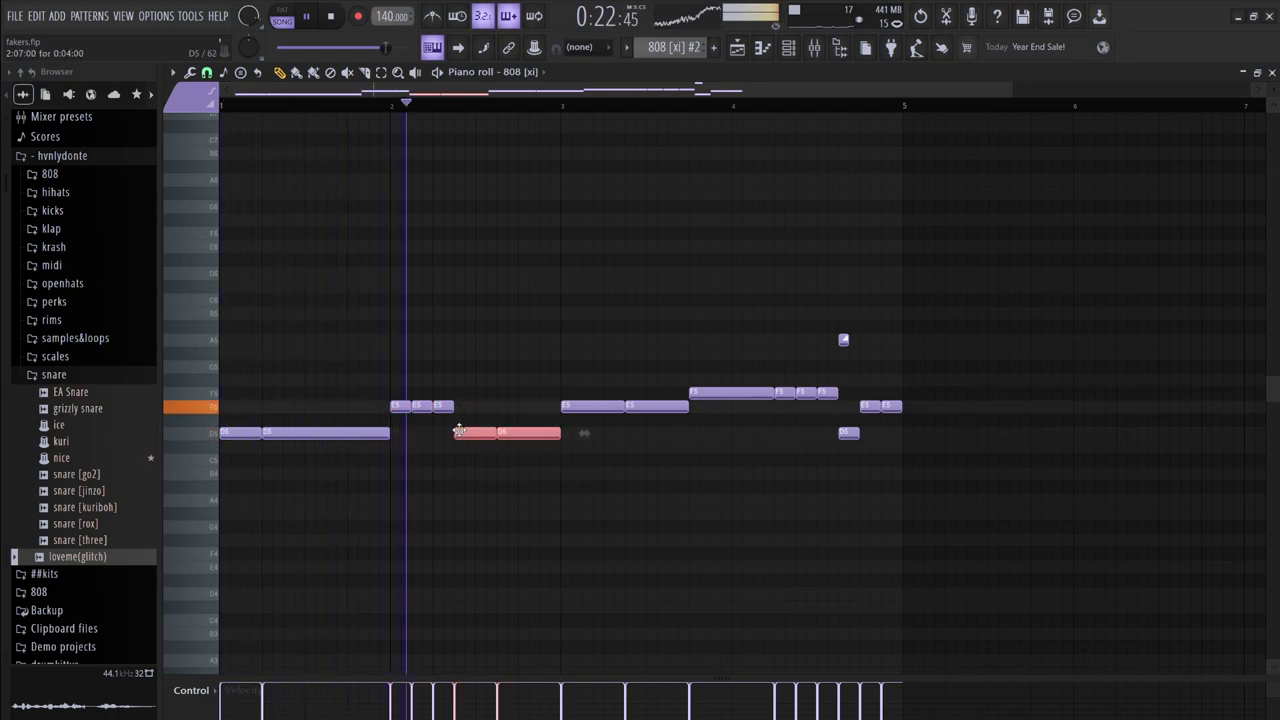
key(shift+Up)
key(shift+Up)
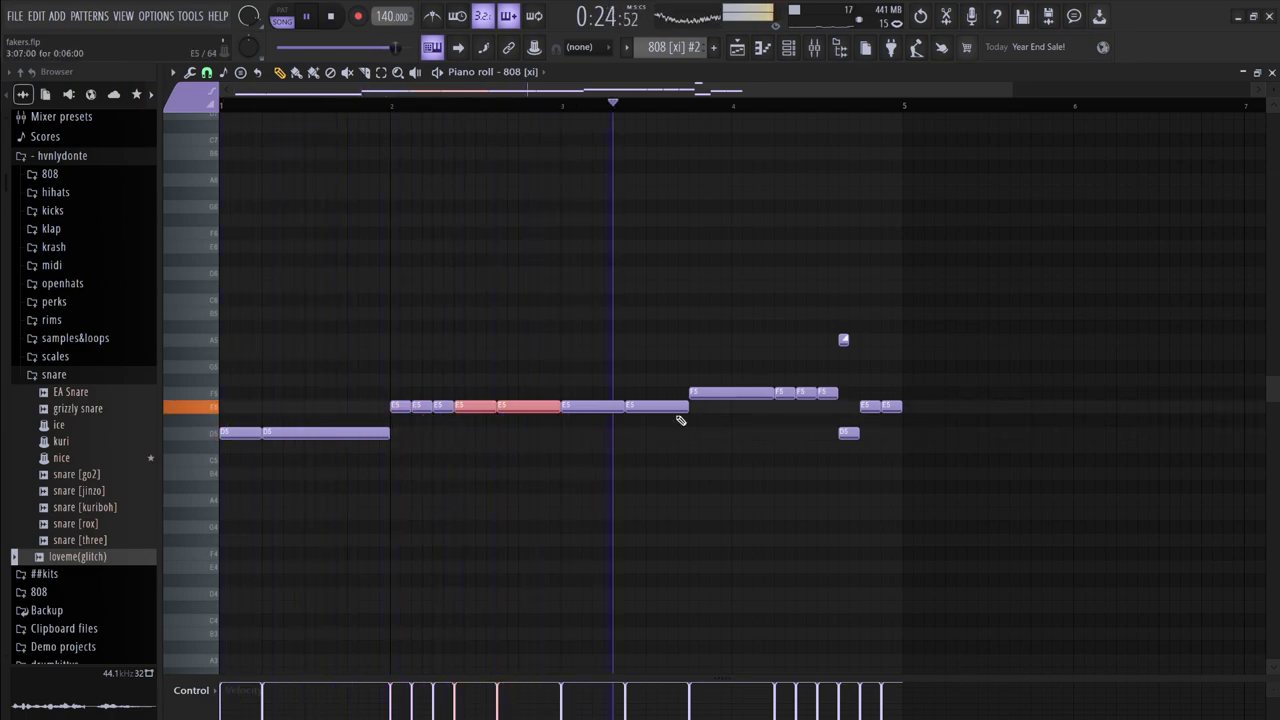
- Split the last E5 note of bar 3 and lower the following F5 notes, the first two to D5 and the last two to E5
key(space)
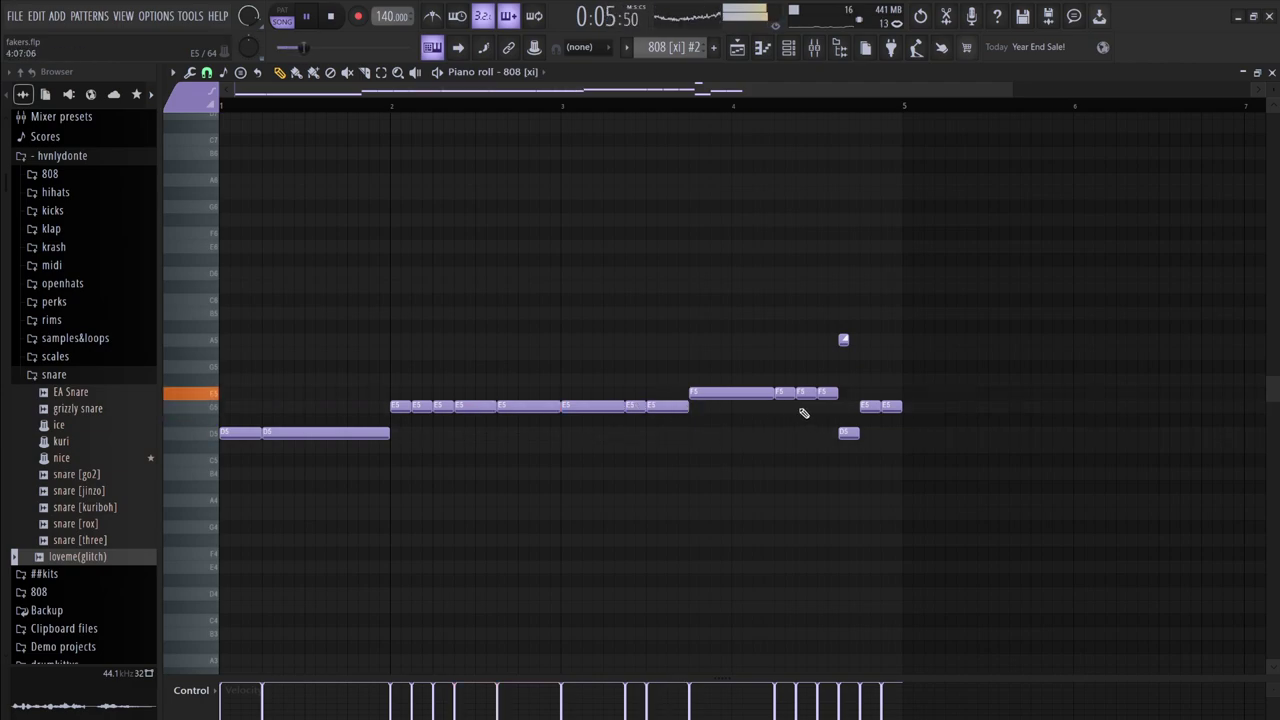
drag(834, 408, 750, 389)
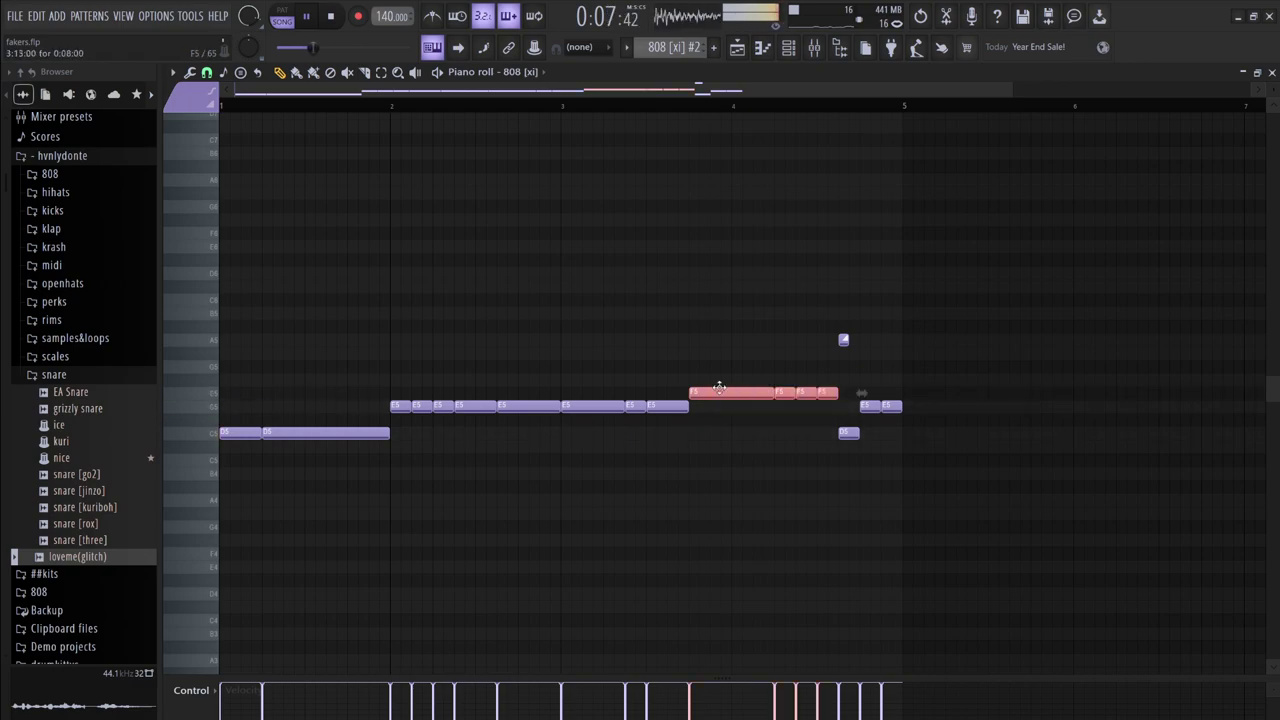
key(shift+Down)
key(shift+Down)
key(shift+Down)
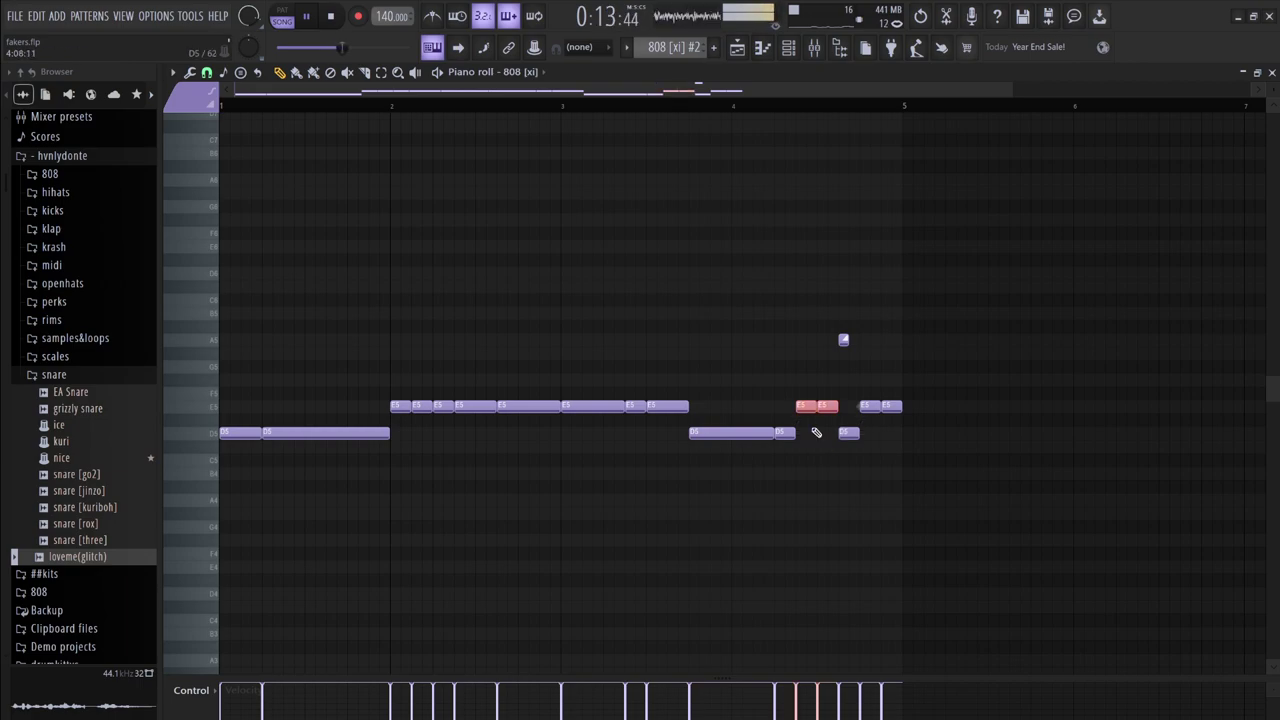
- Raise the two selected E5 notes in bar 4 to F#5, the following D5 note to E5 and the bar's last note to A5
key(shift+Up)
key(shift+Up)
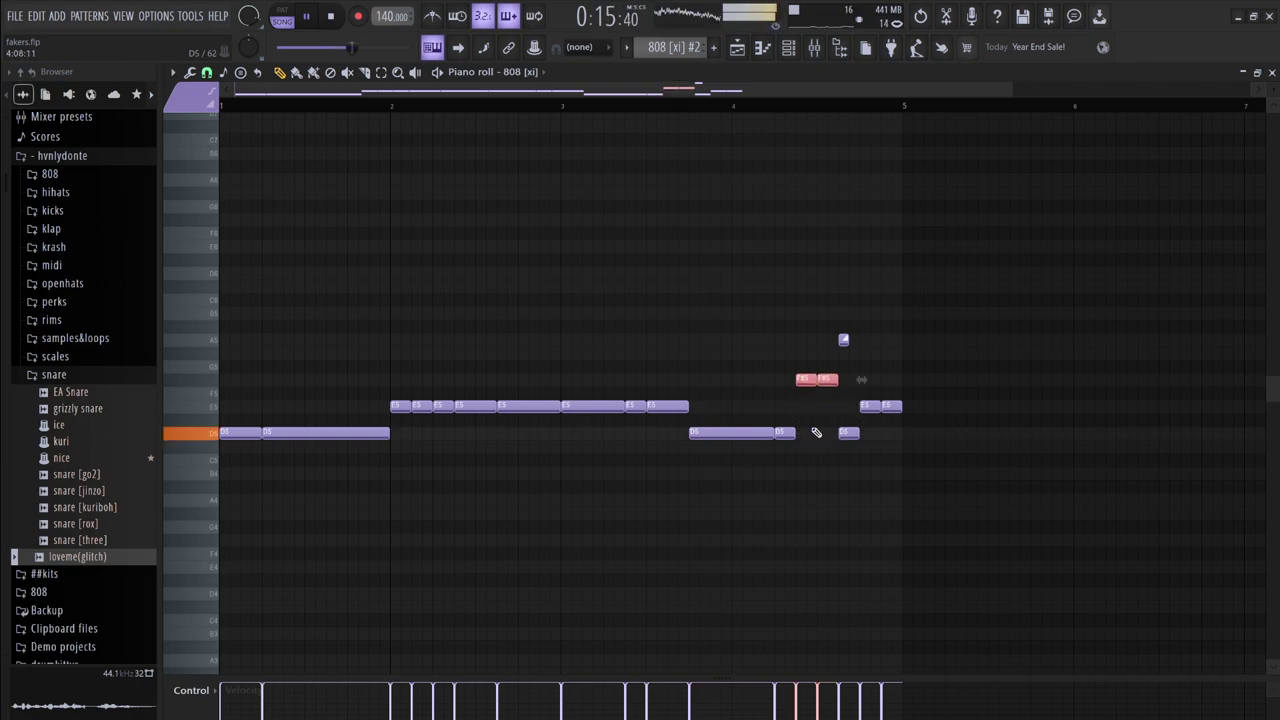
click(849, 436)
key(shift+Up)
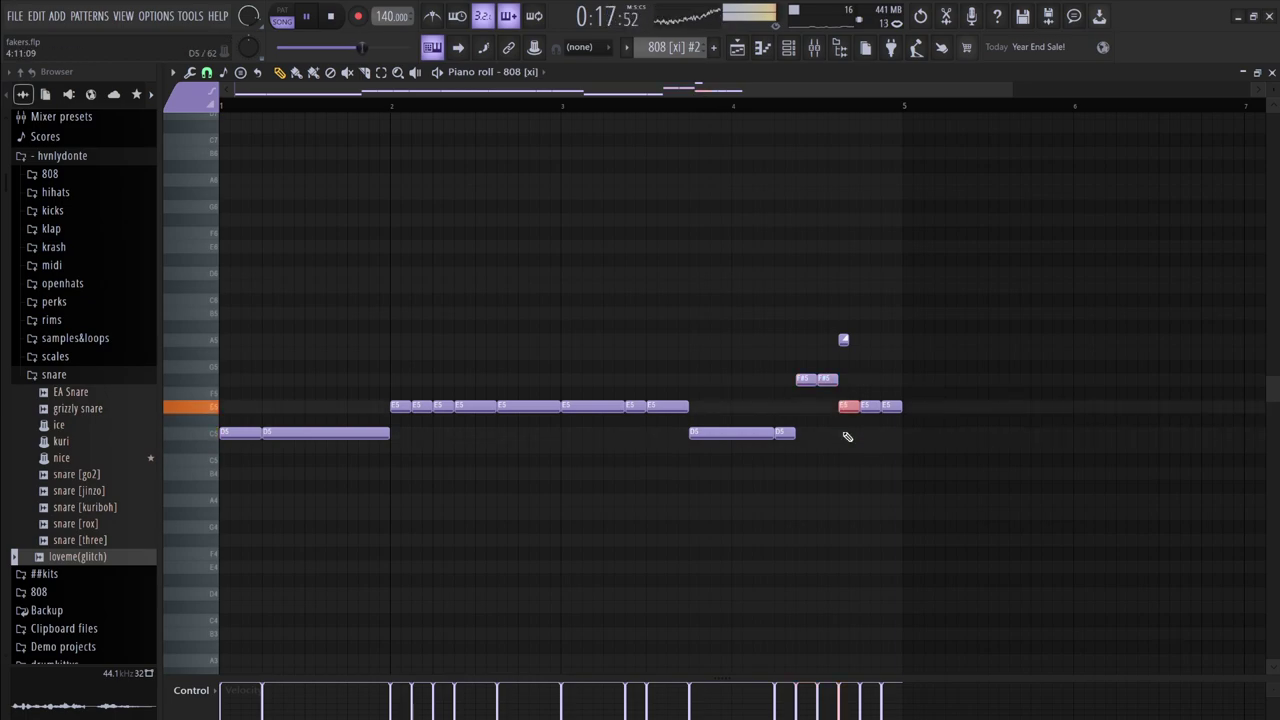
key(shift+Up)
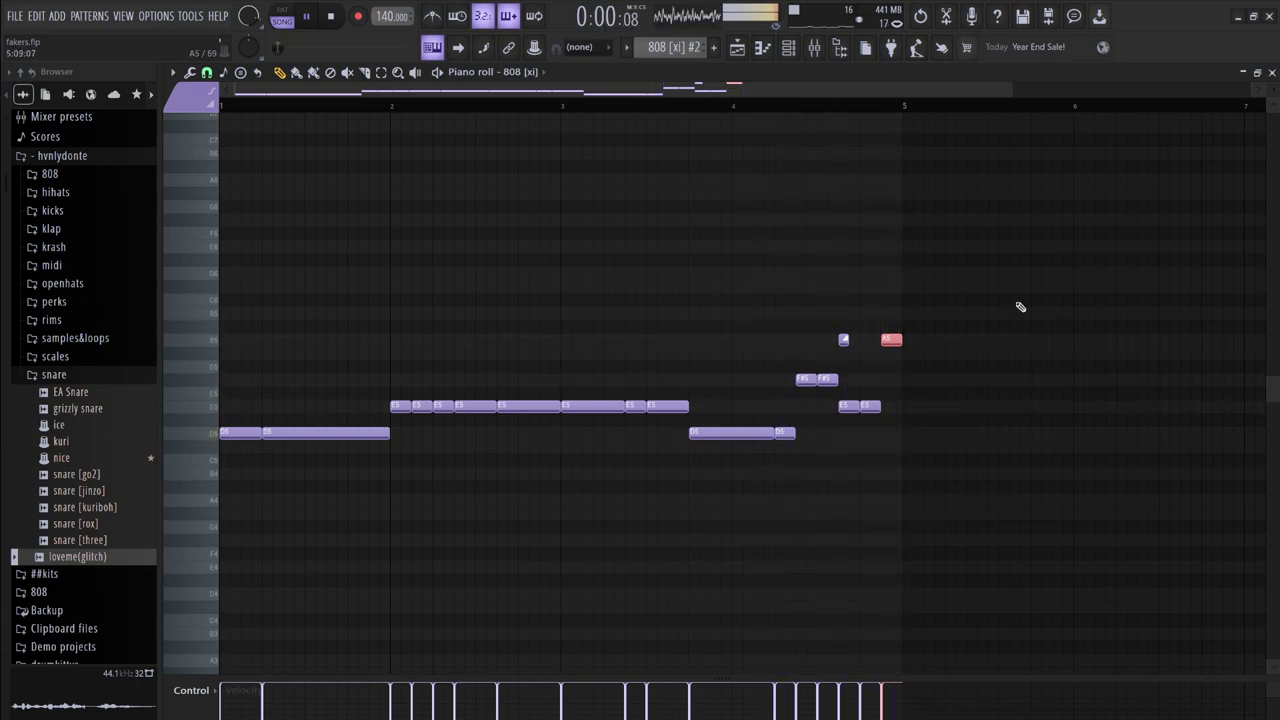
- In the playlist, duplicate all clips from bars 9 to 16 four times, extending the arrangement up to bar 49
click(737, 48)
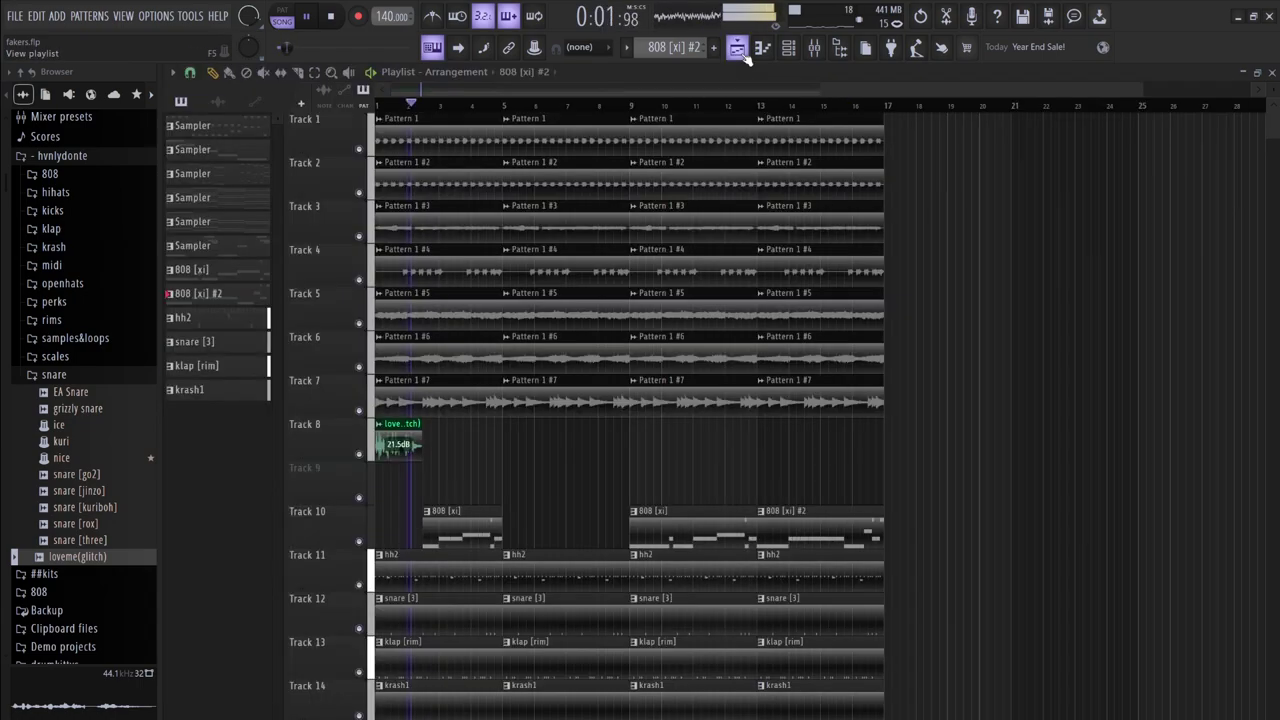
drag(903, 715, 695, 148)
key(ctrl+b)
key(ctrl+b)
key(ctrl+b)
key(ctrl+b)
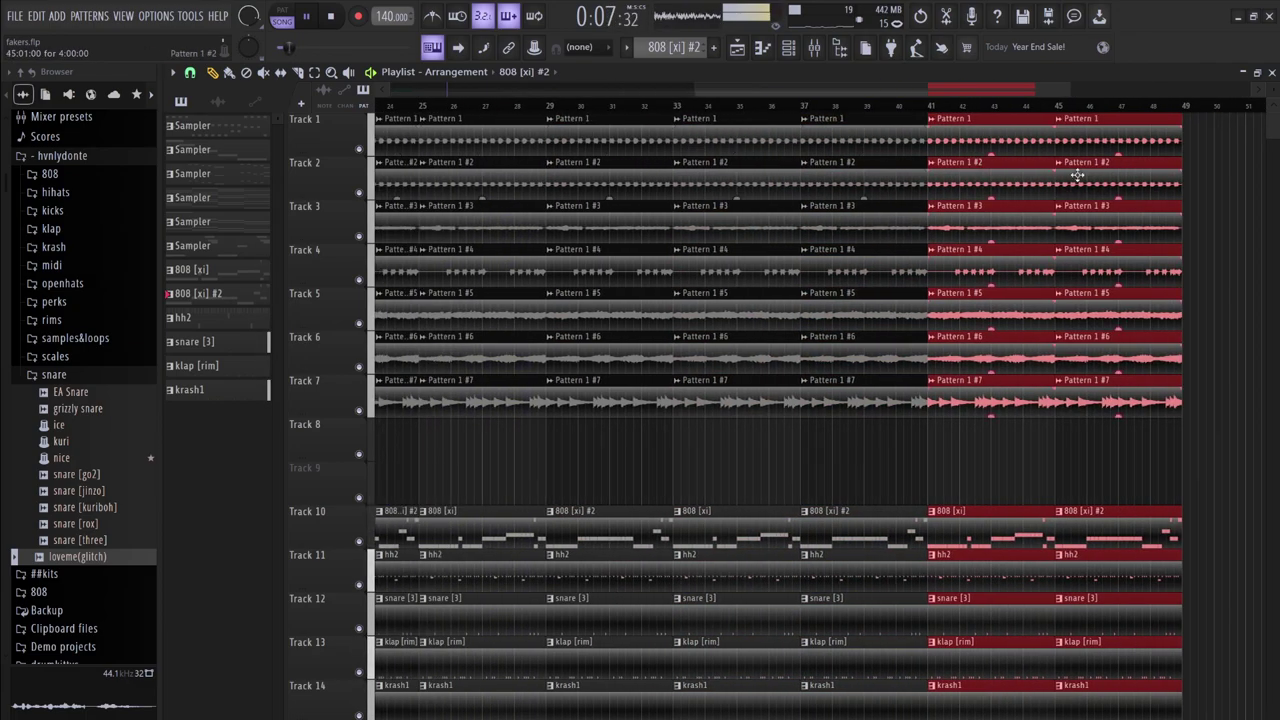
- Check the end of the arrangement near bar 48 and play the full arrangement from the start
click(1163, 106)
key(space)
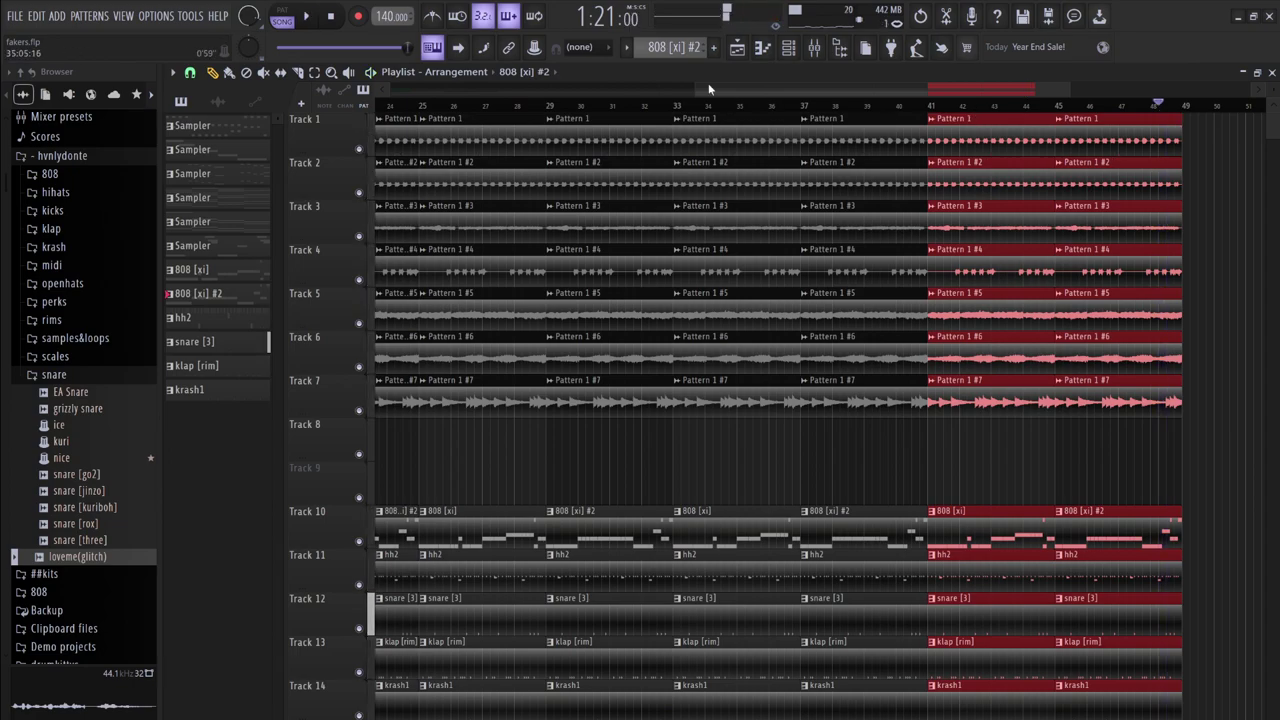
drag(695, 88, 193, 123)
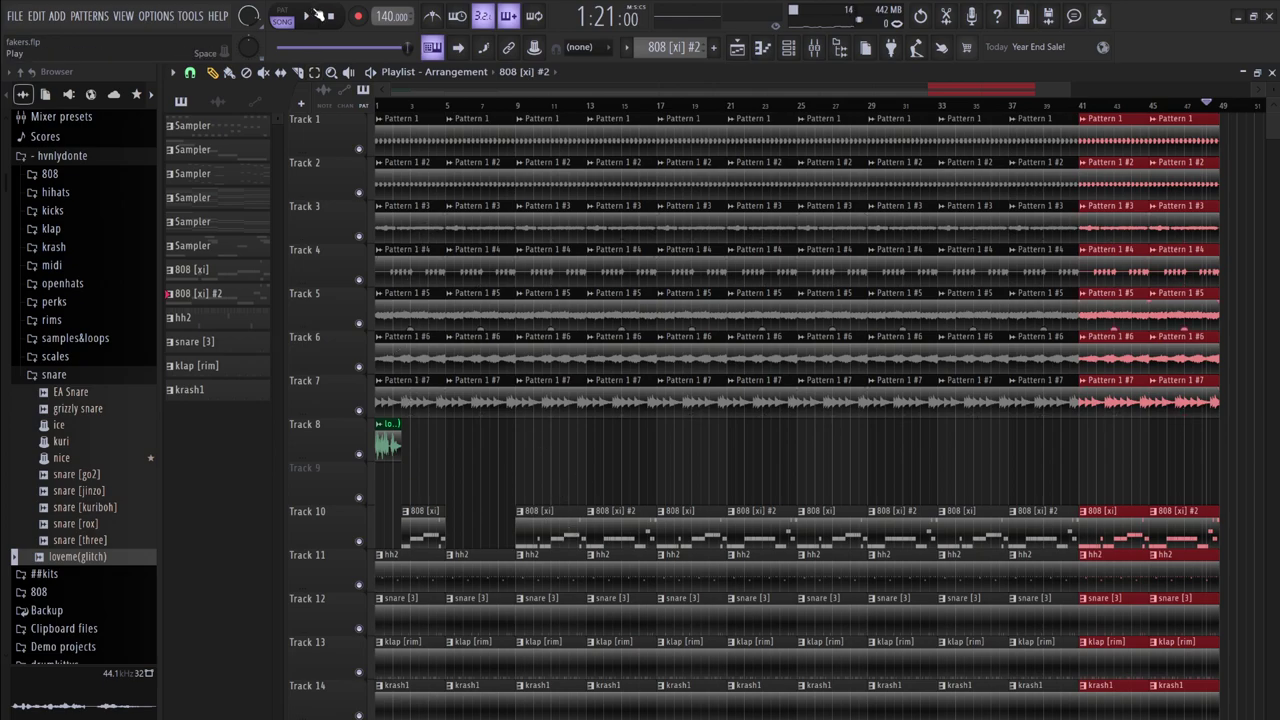
key(space)
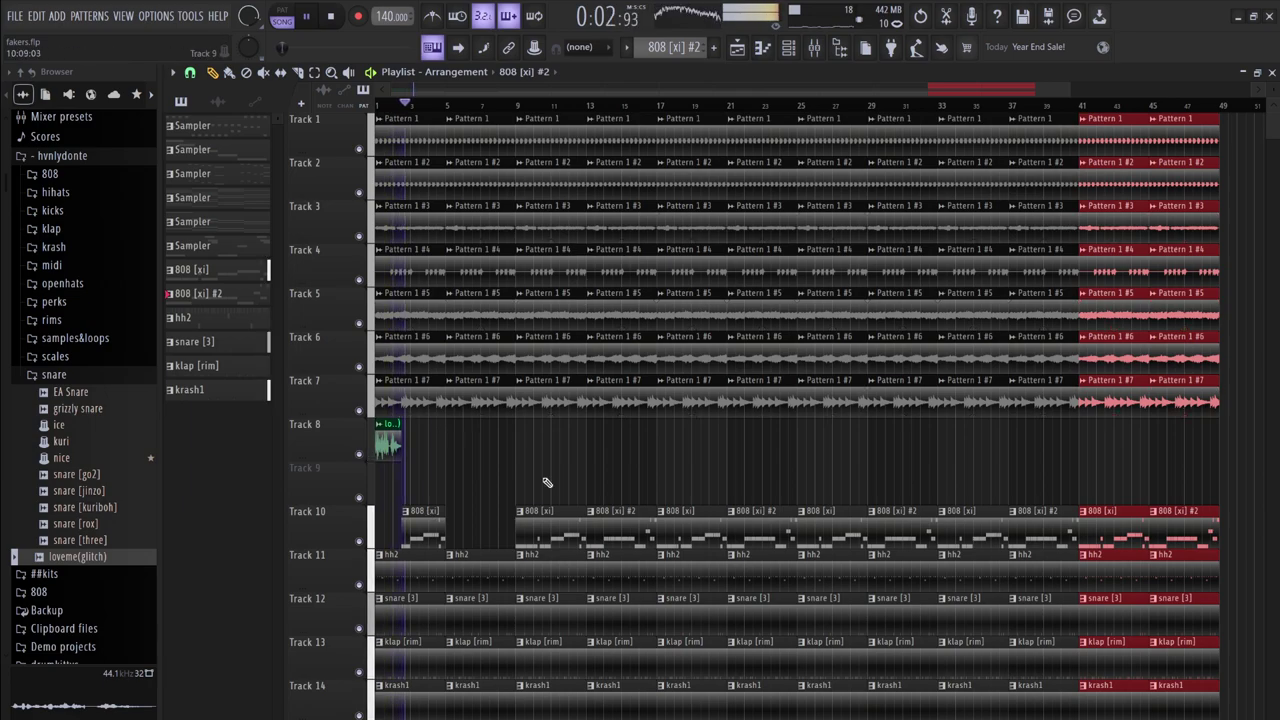
- Shorten the drum clips at bar 5 to end at bar 8, and trim the start of the bar 17 808 [xi] clip to bar 19
ctrl+click(680, 486)
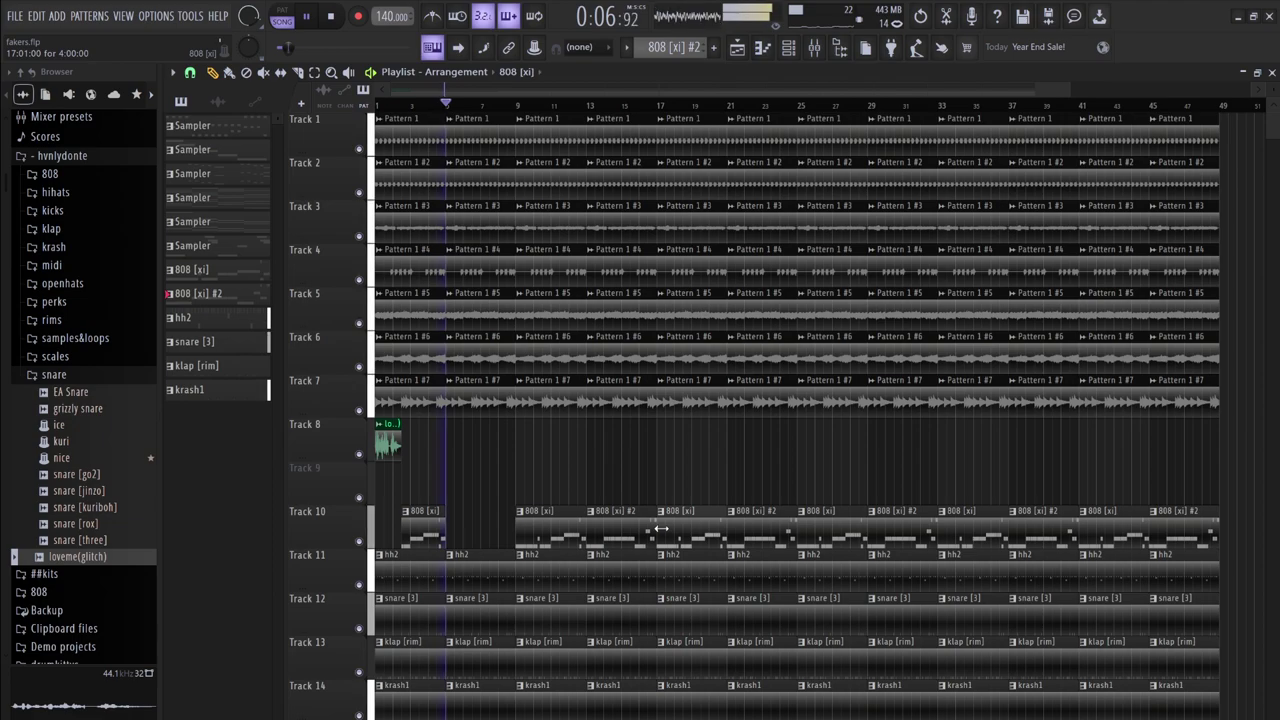
drag(509, 526, 493, 698)
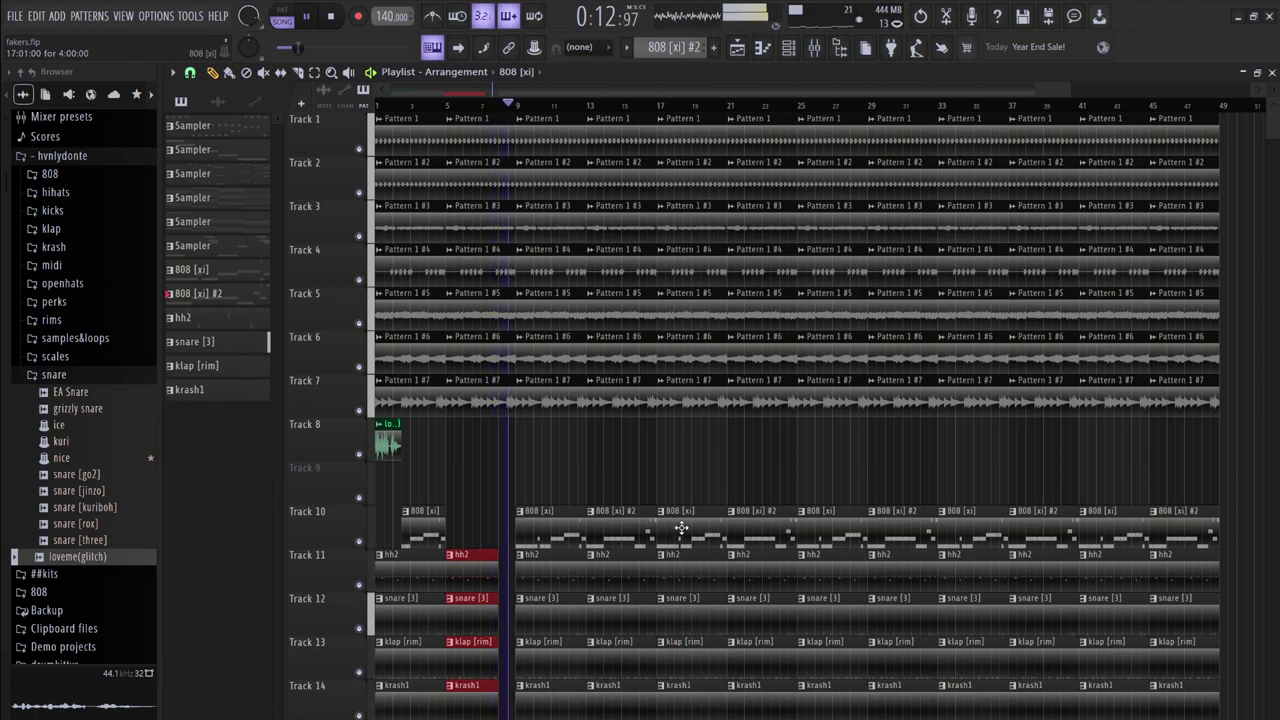
drag(661, 528, 695, 528)
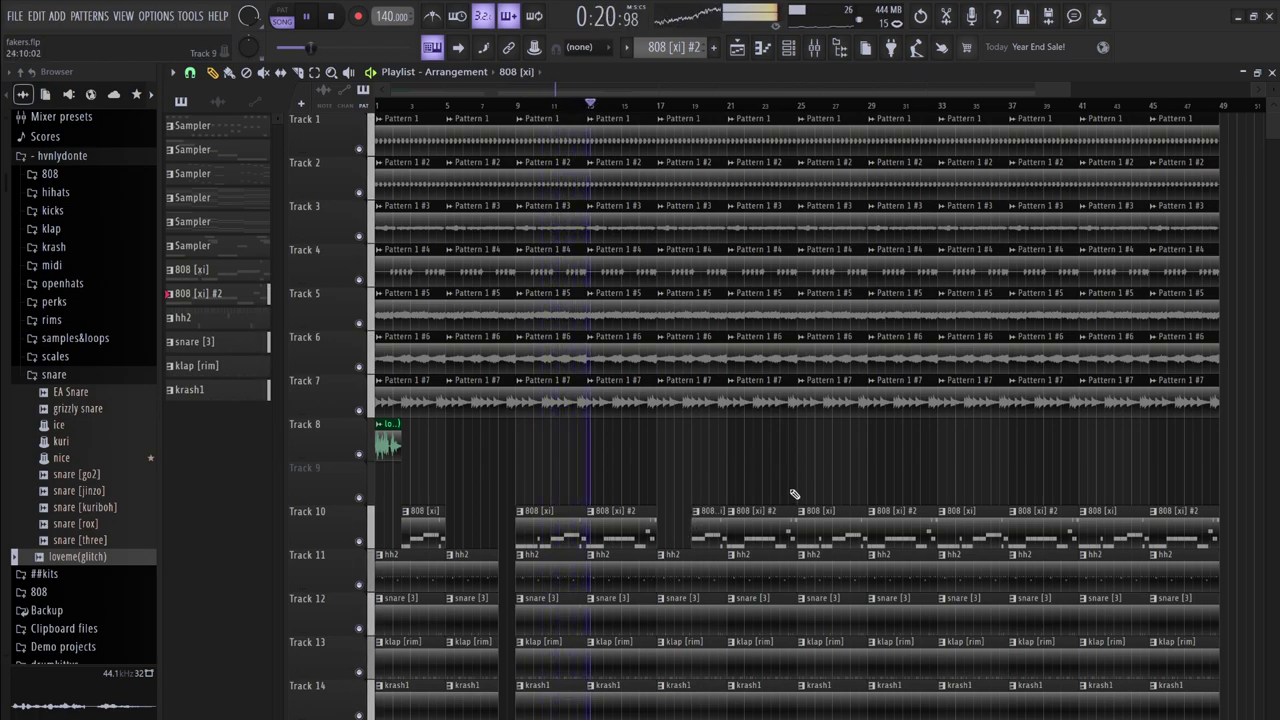
- Delete the four Pattern 1 #7 clips between bars 17 and 33 on Track 7
right_click(833, 398)
right_click(689, 400)
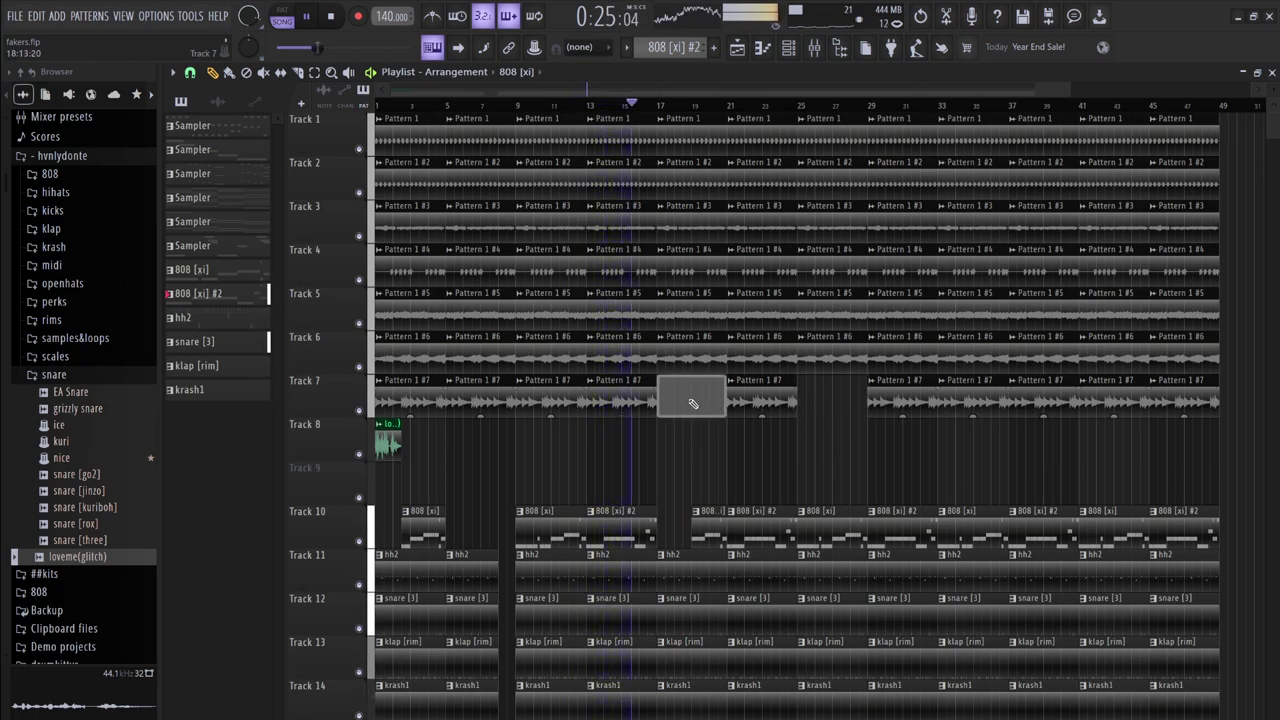
right_click(772, 391)
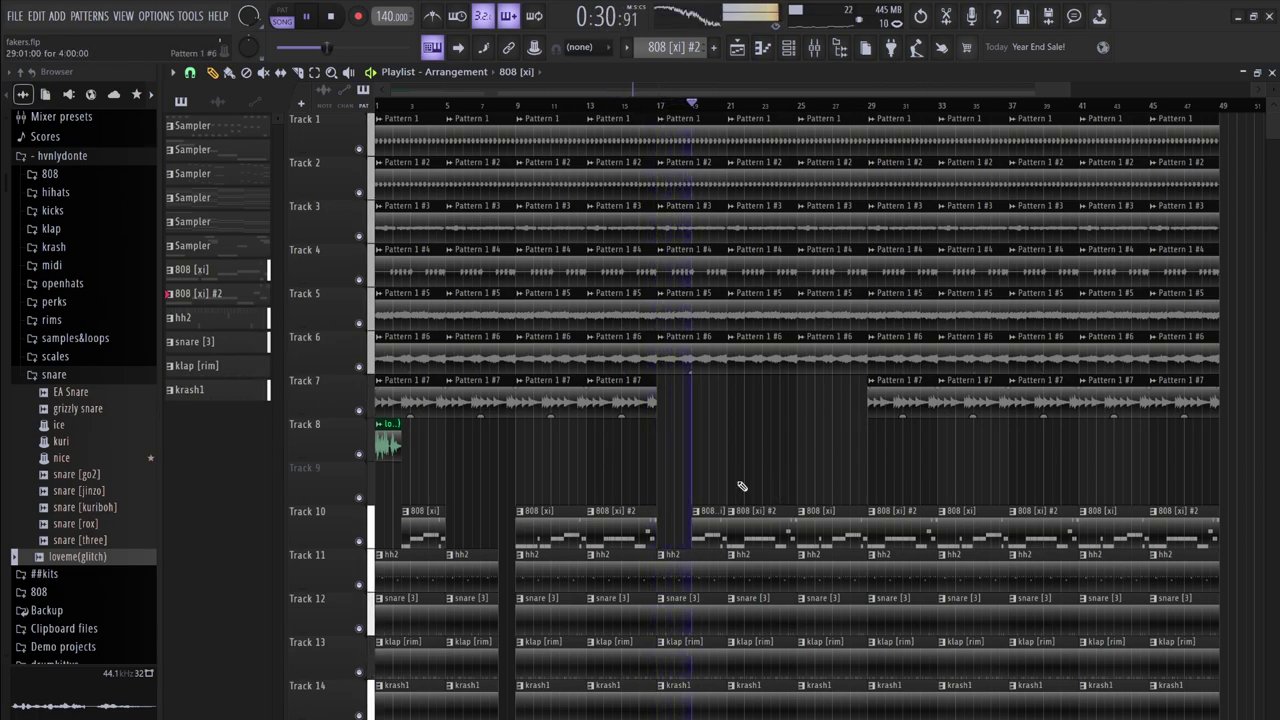
right_click(898, 392)
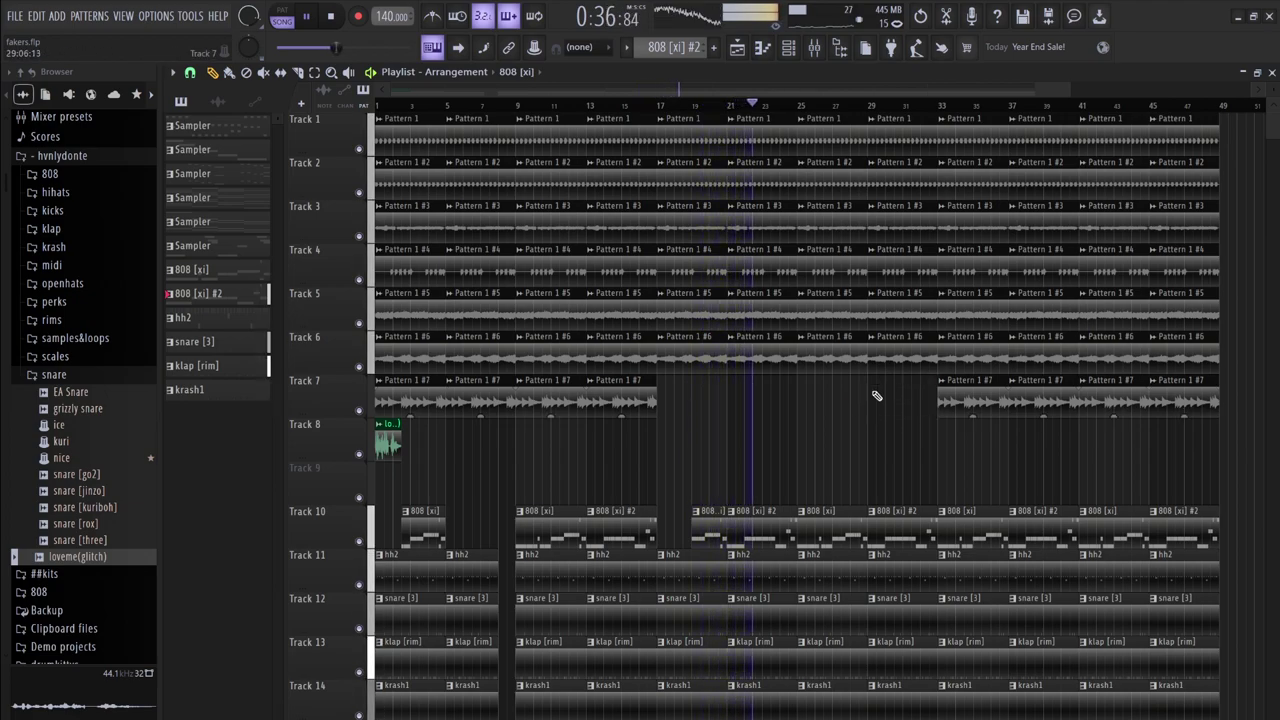
- Replace the 808 [xi] clip at bar 25 with 808 [xi] #2, keeping another 808 [xi] #2 clip at bar 29
right_click(838, 525)
drag(894, 525, 826, 520)
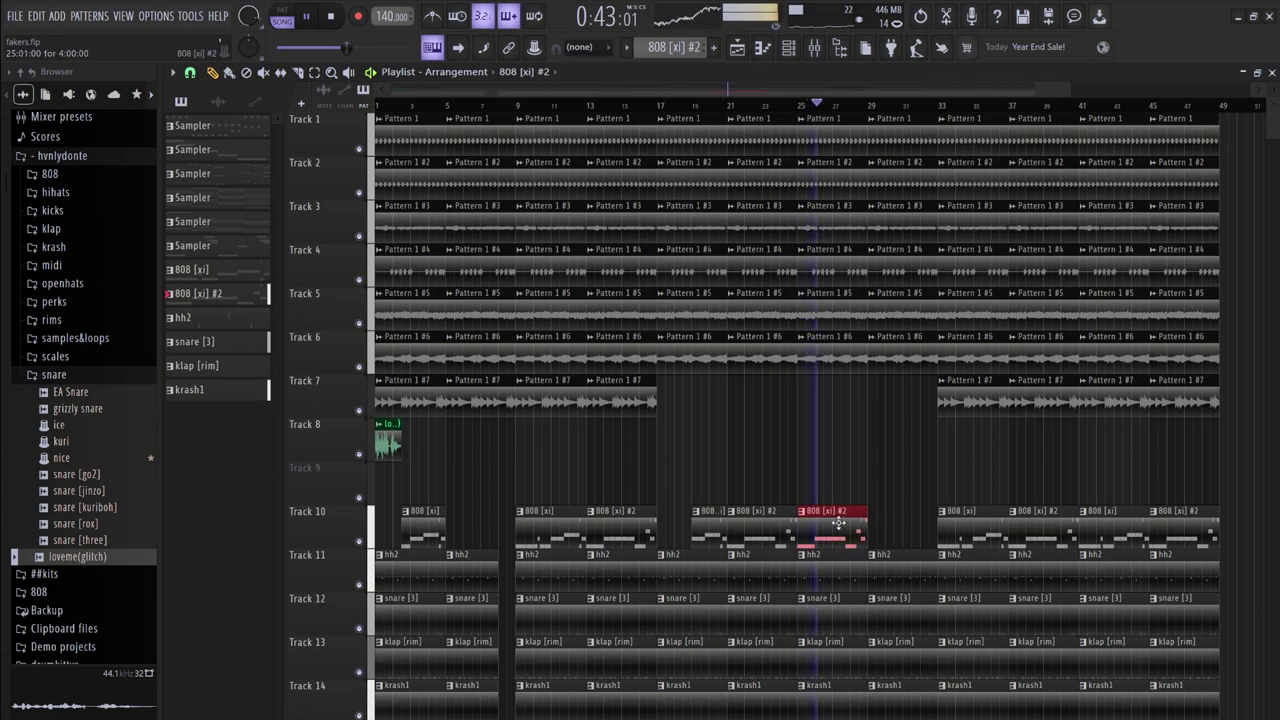
click(900, 525)
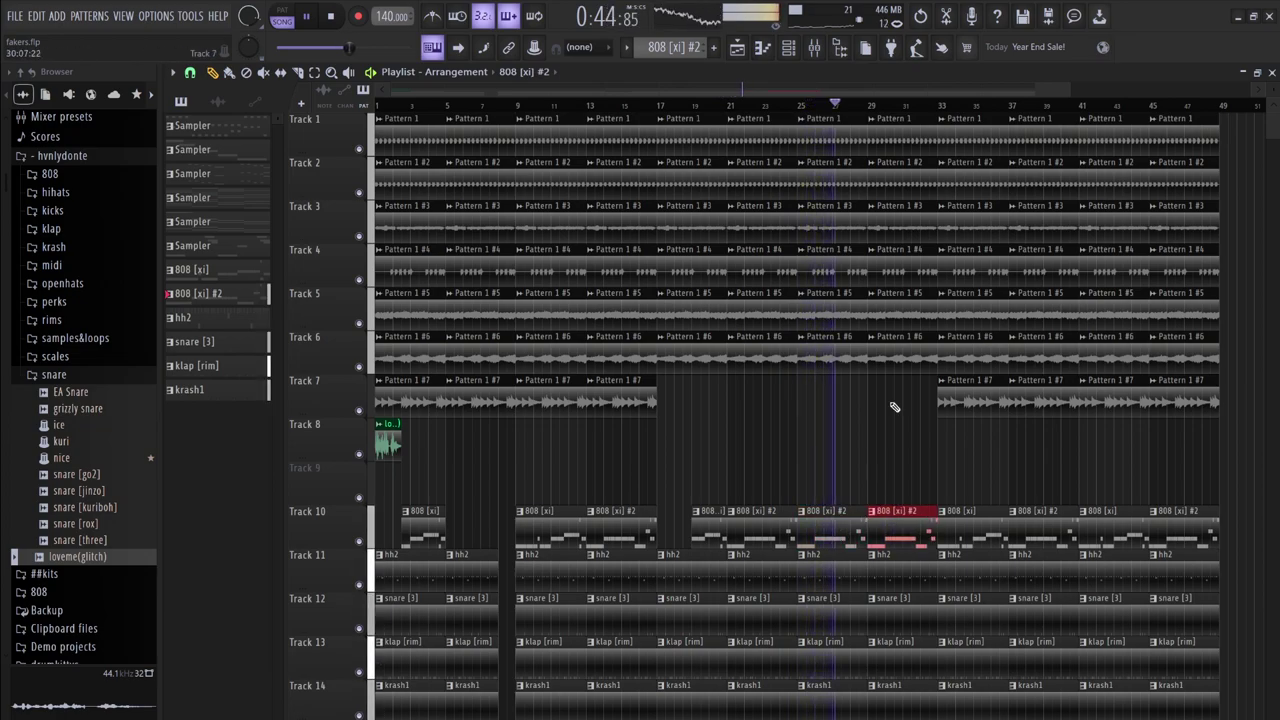
- Try deleting the Pattern 1 #6 clips at bars 25 and 29, audition from bar 24, and undo the deletions
right_click(880, 354)
right_click(843, 354)
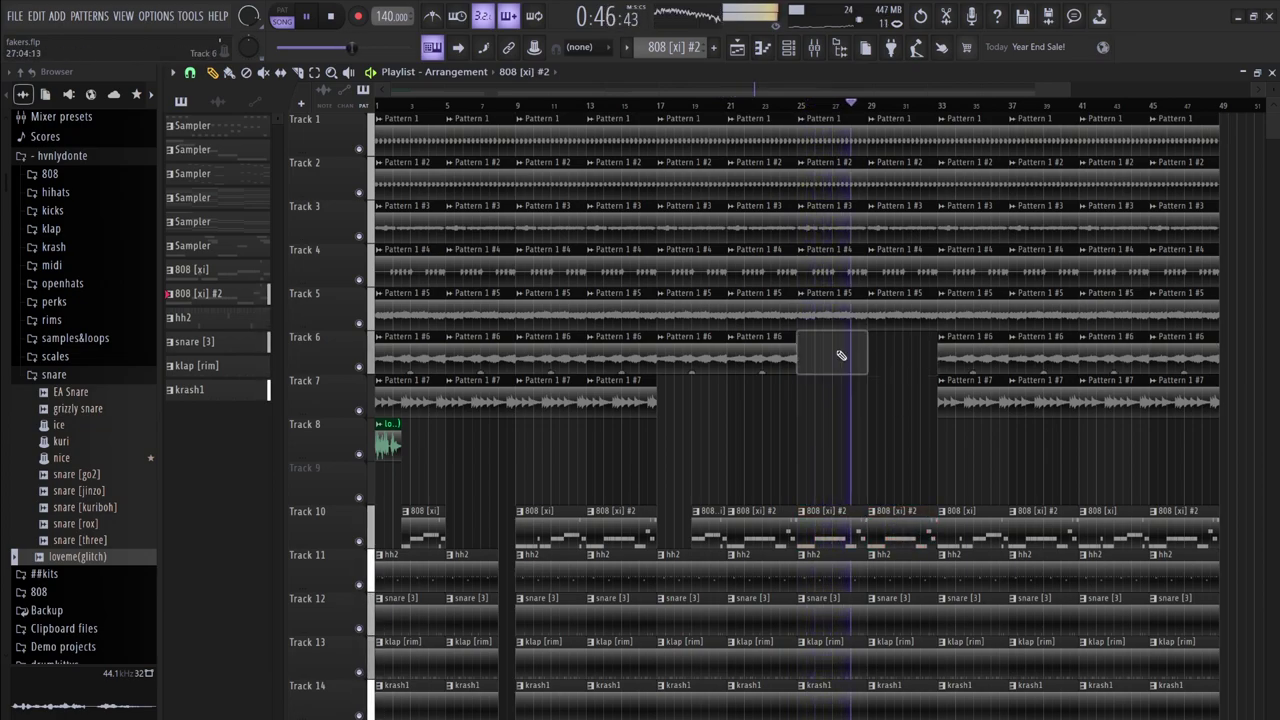
click(783, 110)
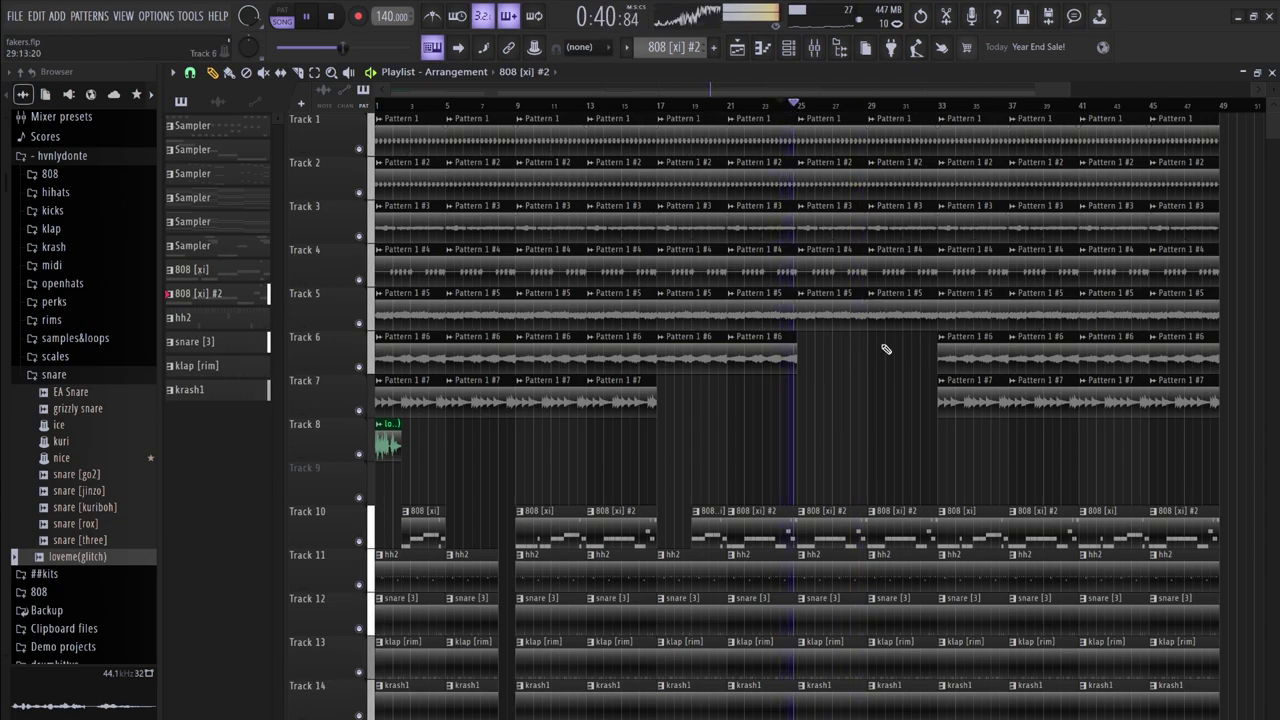
key(ctrl+z)
key(ctrl+z)
- Delete the four Pattern 1 #4 clips between bars 25 and 41 on Track 4
key(space)
key(space)
right_click(886, 272)
right_click(845, 272)
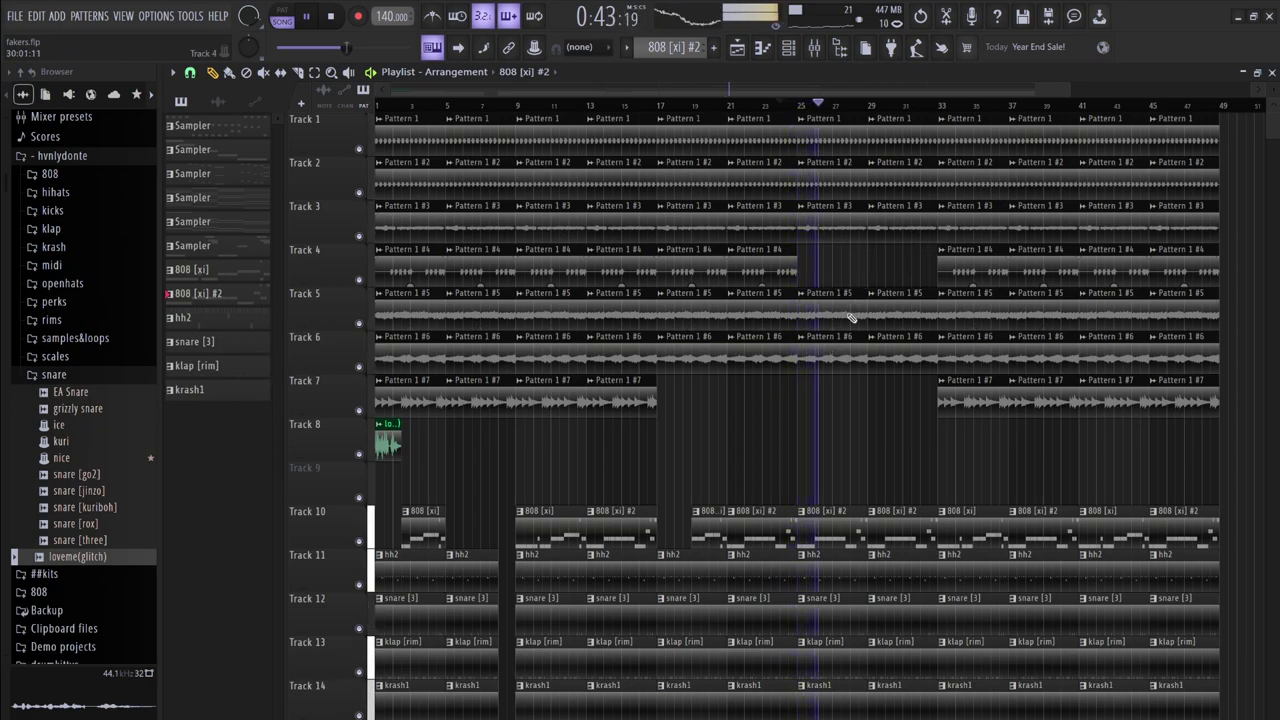
right_click(985, 272)
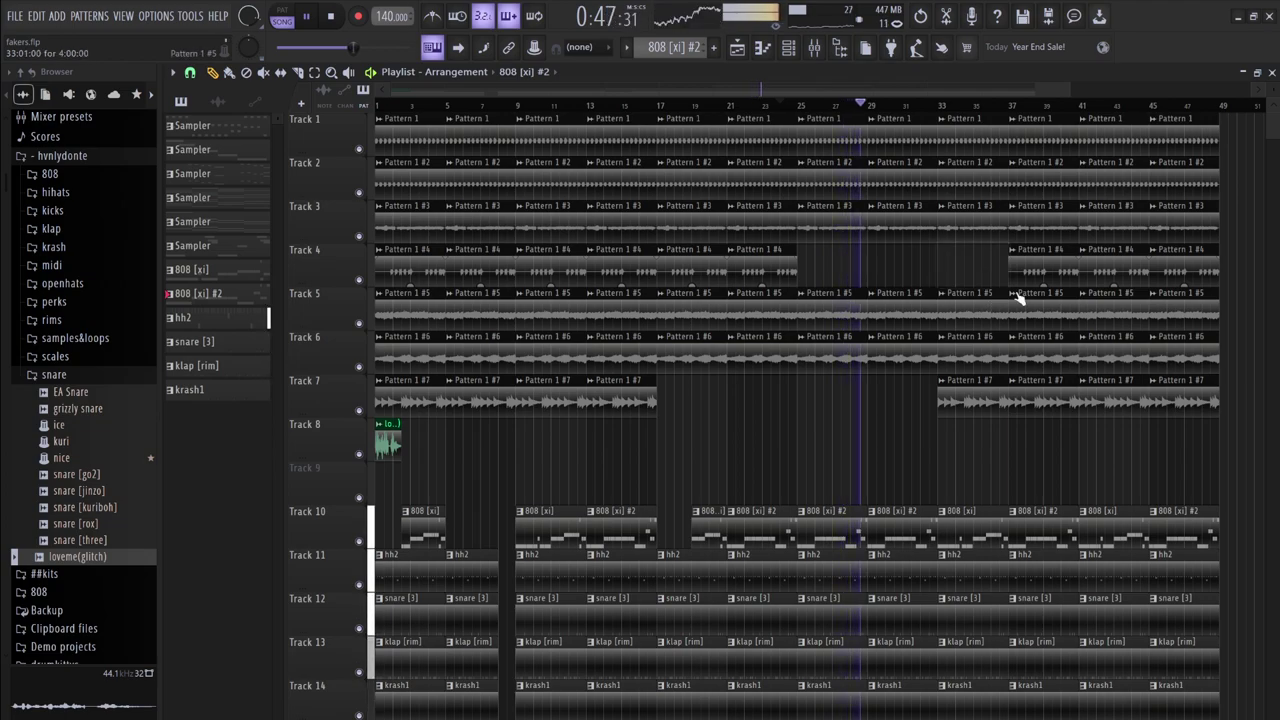
right_click(1036, 268)
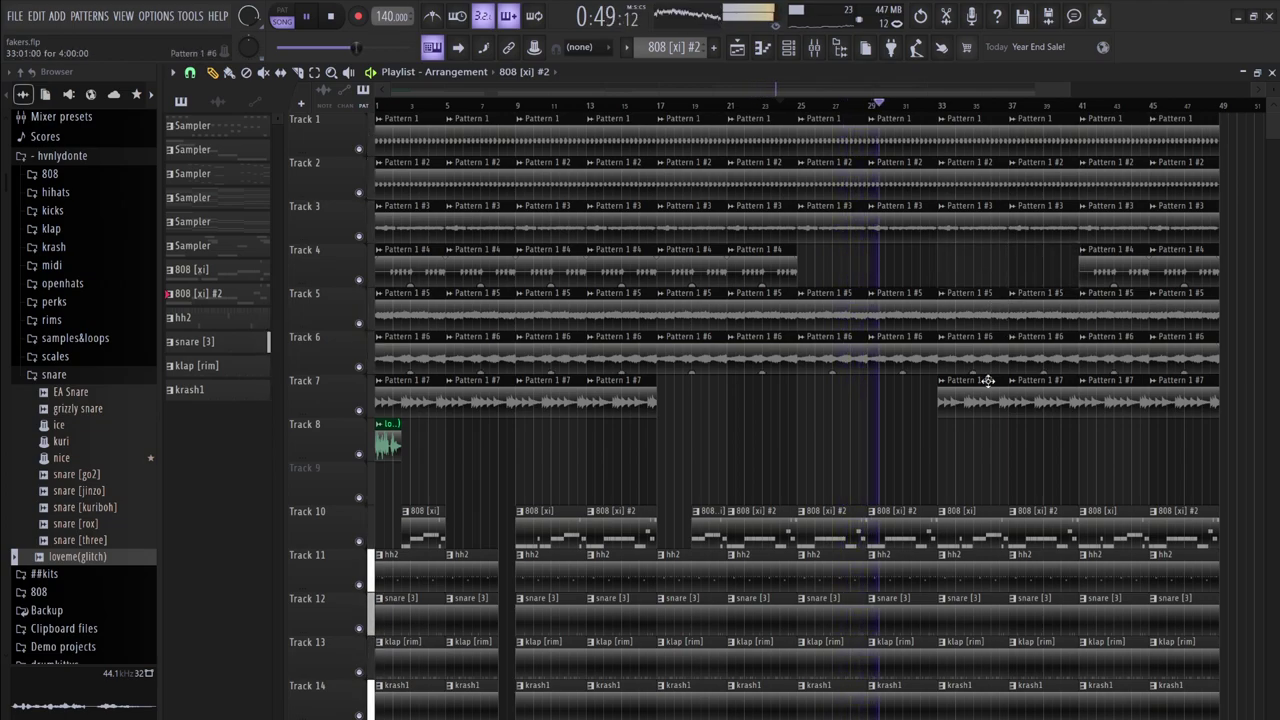
- Delete the 808 clips at bars 33 and 37, and shorten the drum clips at bar 37 to end at bar 40
right_click(971, 520)
right_click(1055, 525)
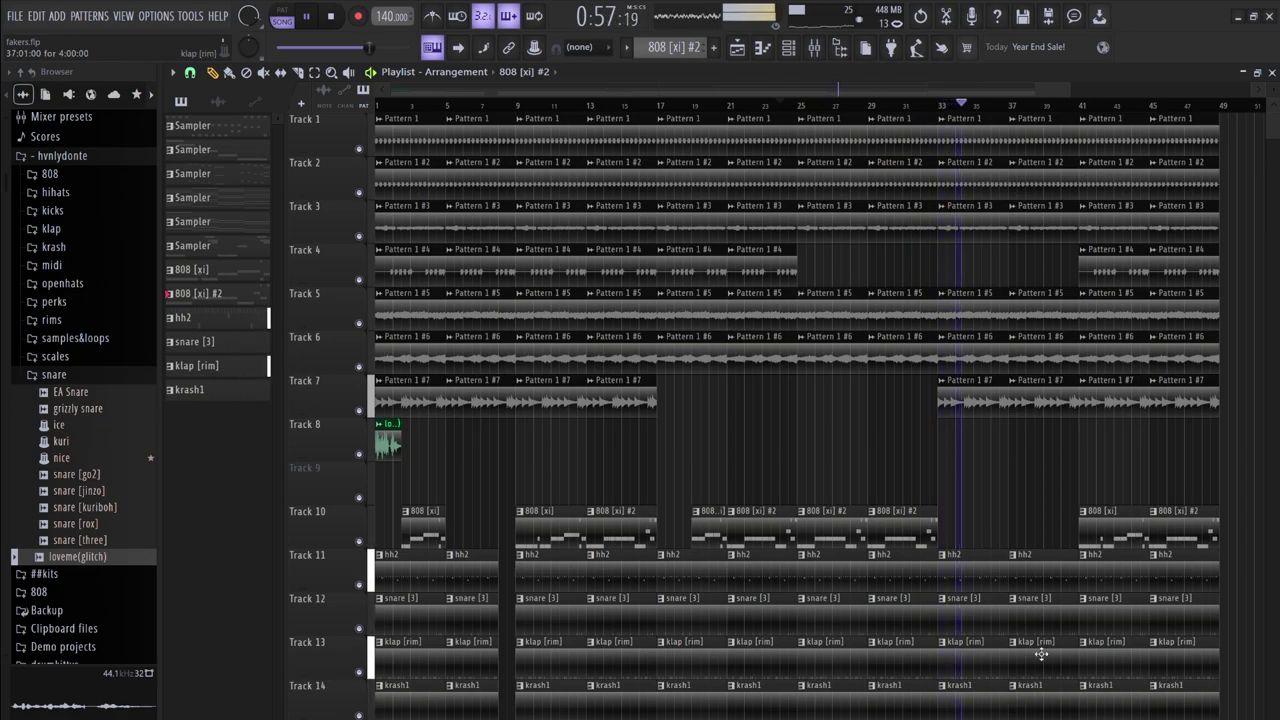
drag(1052, 718, 1067, 557)
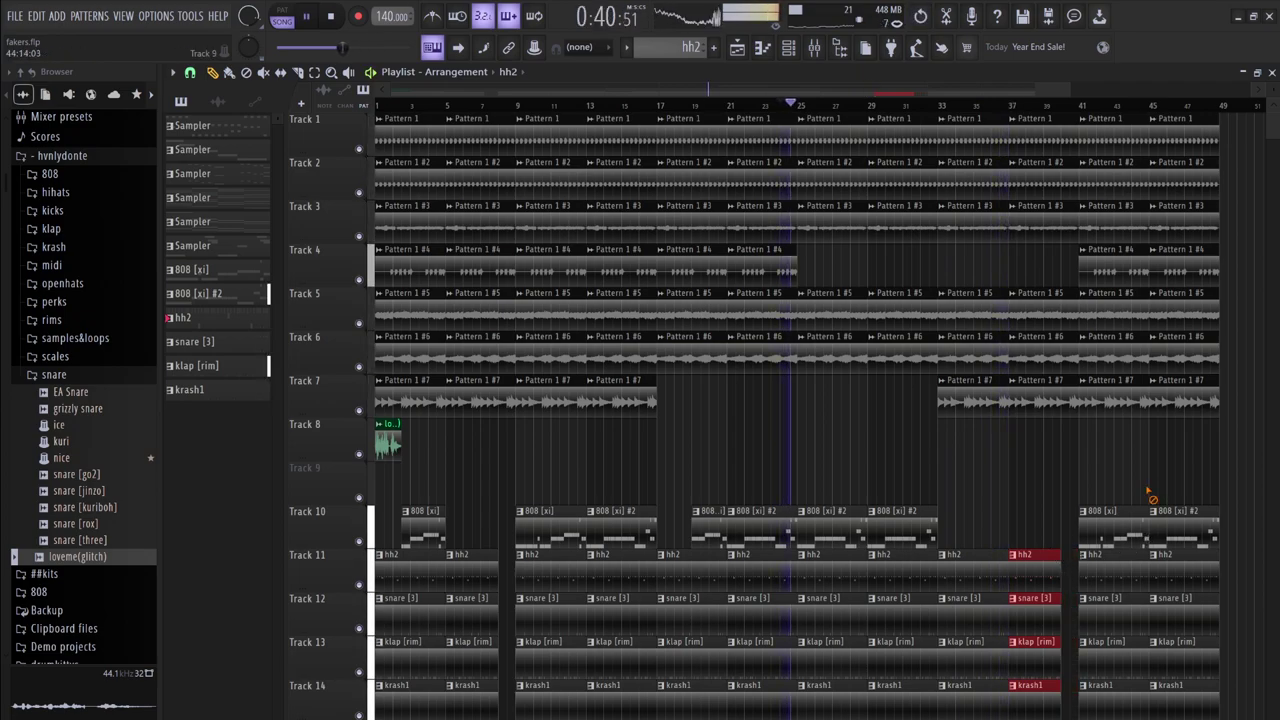
- Place a two-bar copy of 808 [xi] #2 at bar 37 on Track 10 and a two-bar 808 [xi] clip at bar 39 on Track 9
shift+drag(1182, 512, 1037, 500)
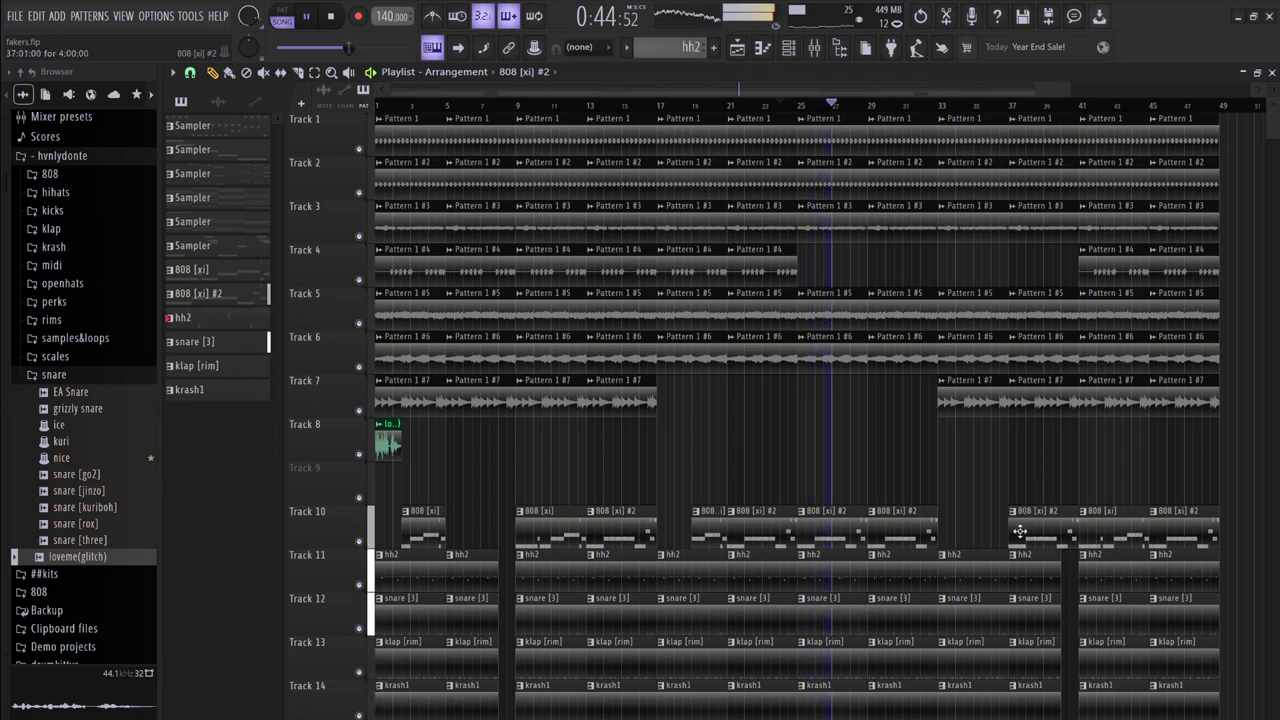
drag(1071, 511, 1037, 511)
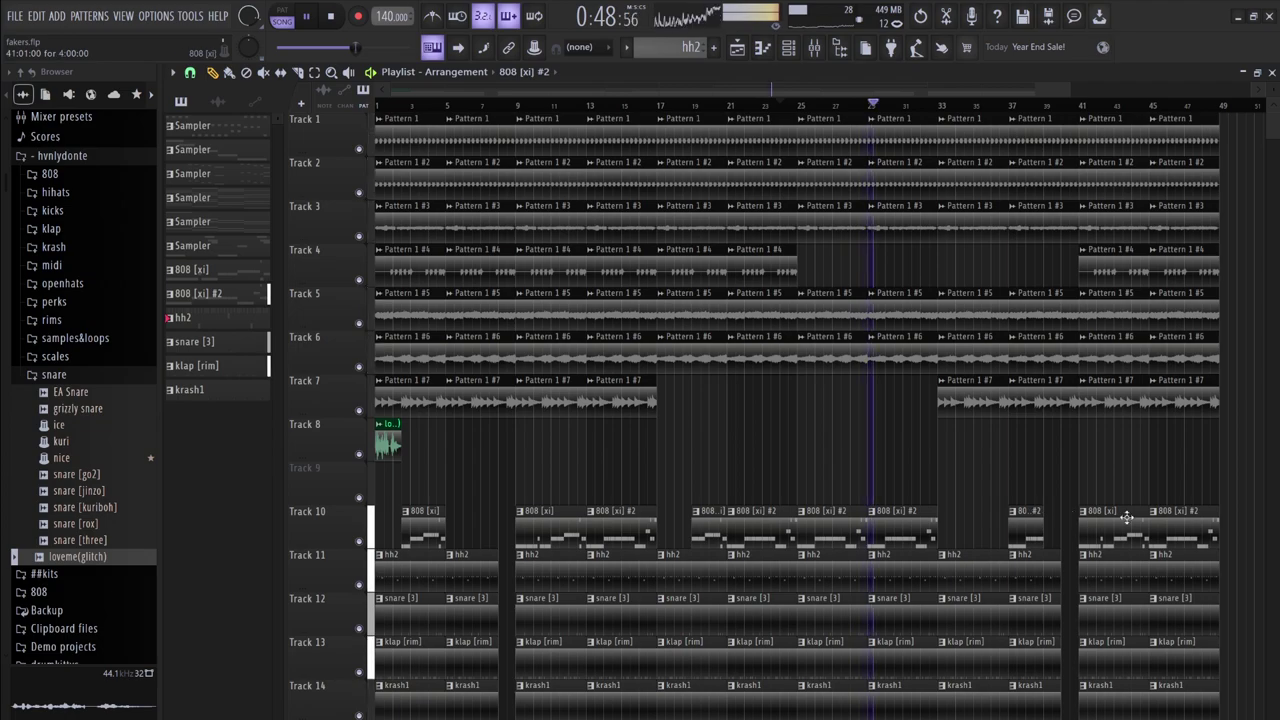
click(1045, 474)
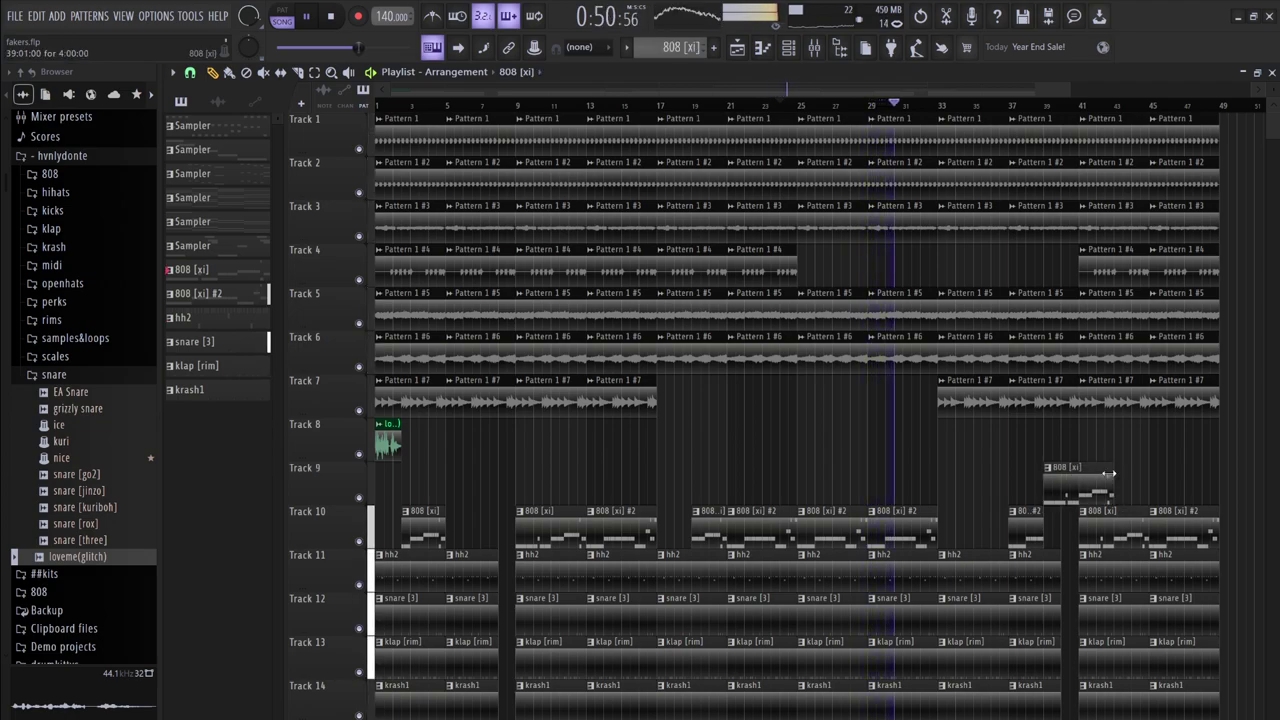
drag(1110, 473, 1063, 468)
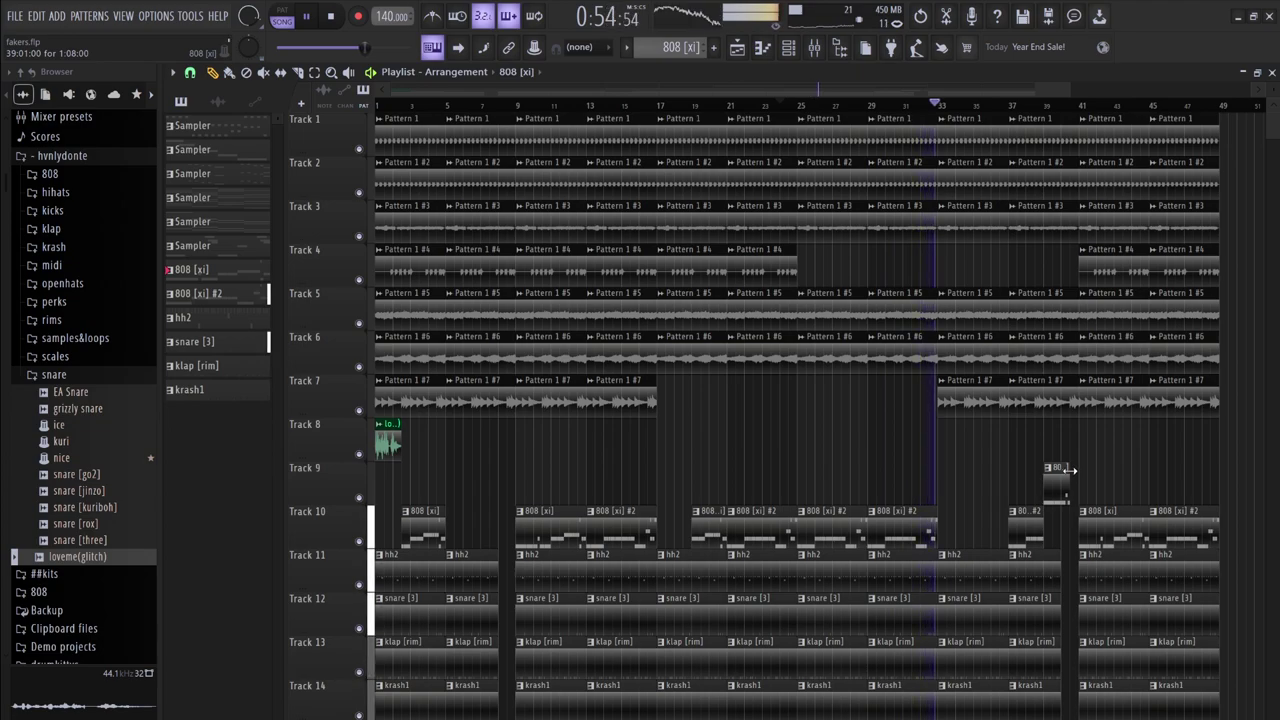
drag(1076, 471, 1078, 473)
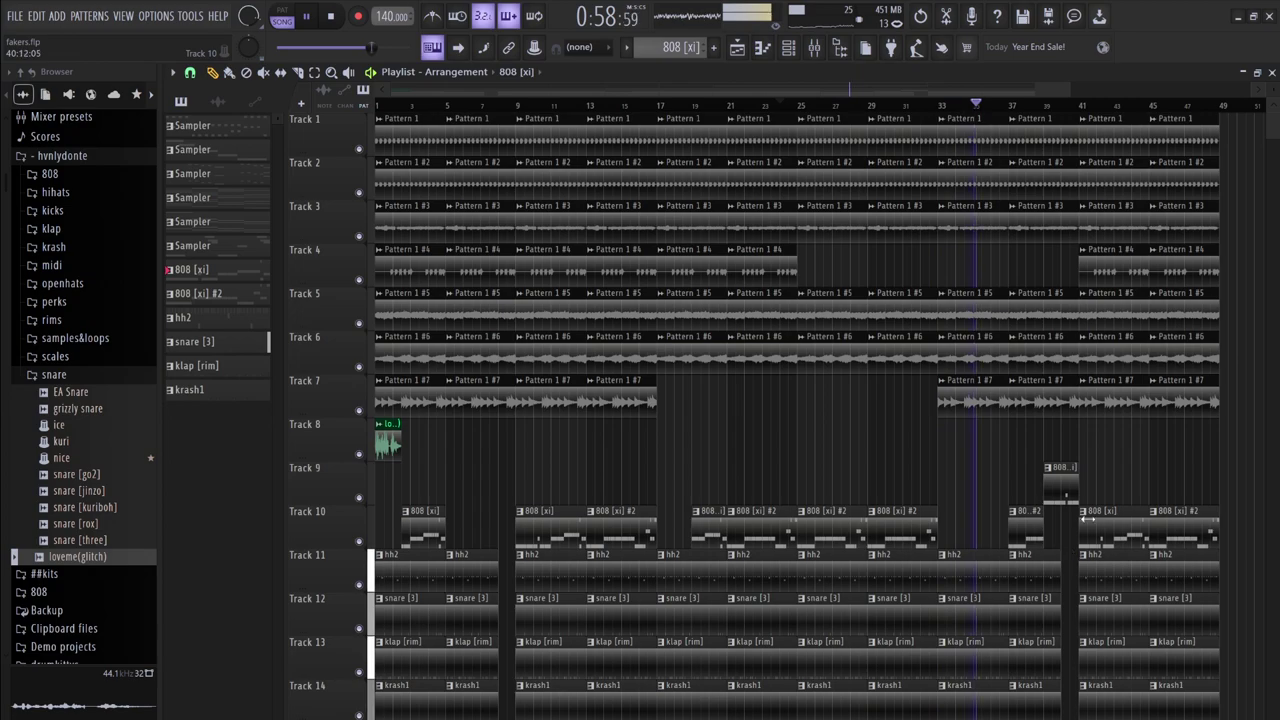
- Duplicate all the bar 45 clips to bar 49 and trim the start of the new 808 [xi] #2 clip to bar 52
drag(1210, 708, 1152, 112)
key(ctrl+b)
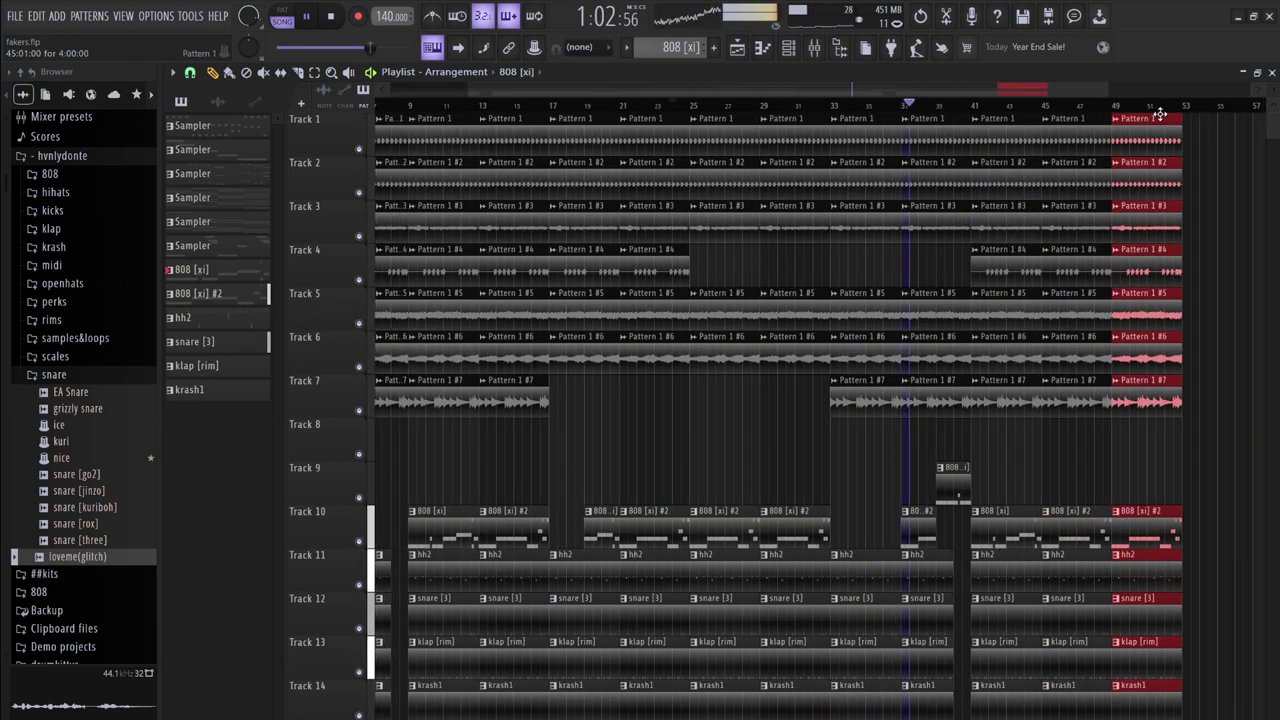
right_click(1205, 475)
drag(1115, 532, 1172, 536)
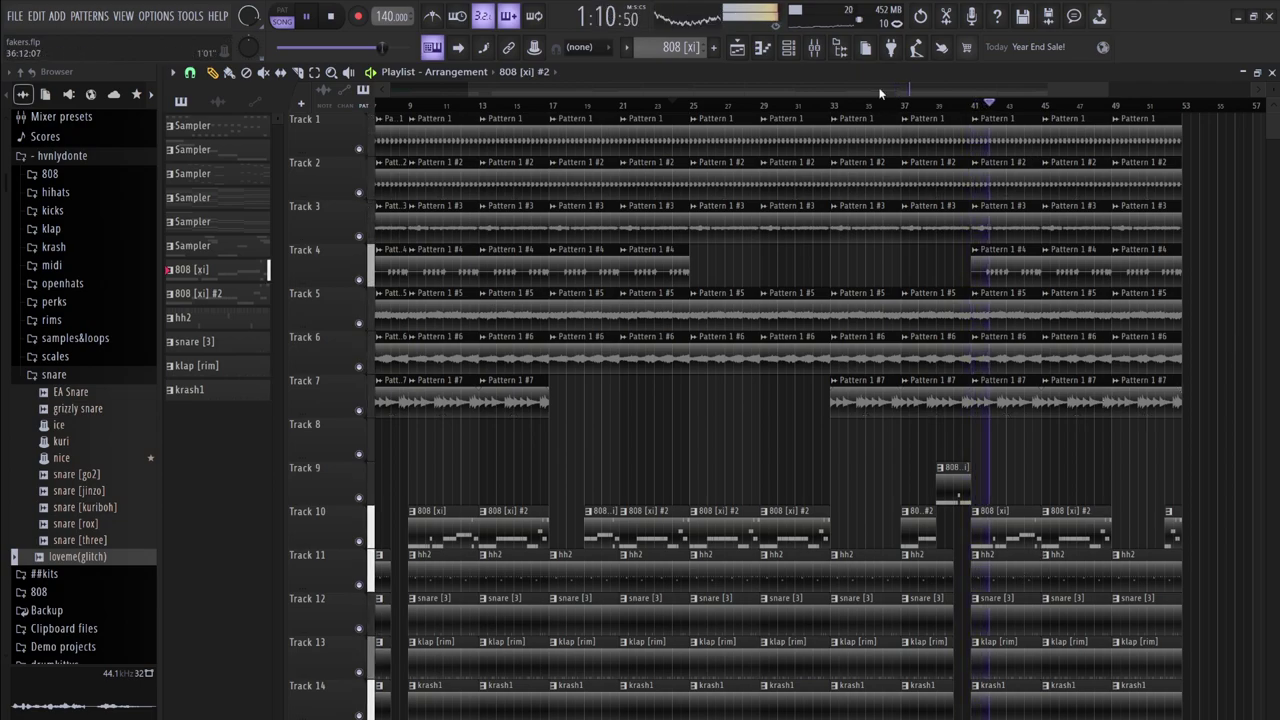
- Trim the starts of the final klap [rim] clip to bar 50, hh2 to bar 51 and 808 [xi] #2 to halfway through bar 51
click(1120, 657)
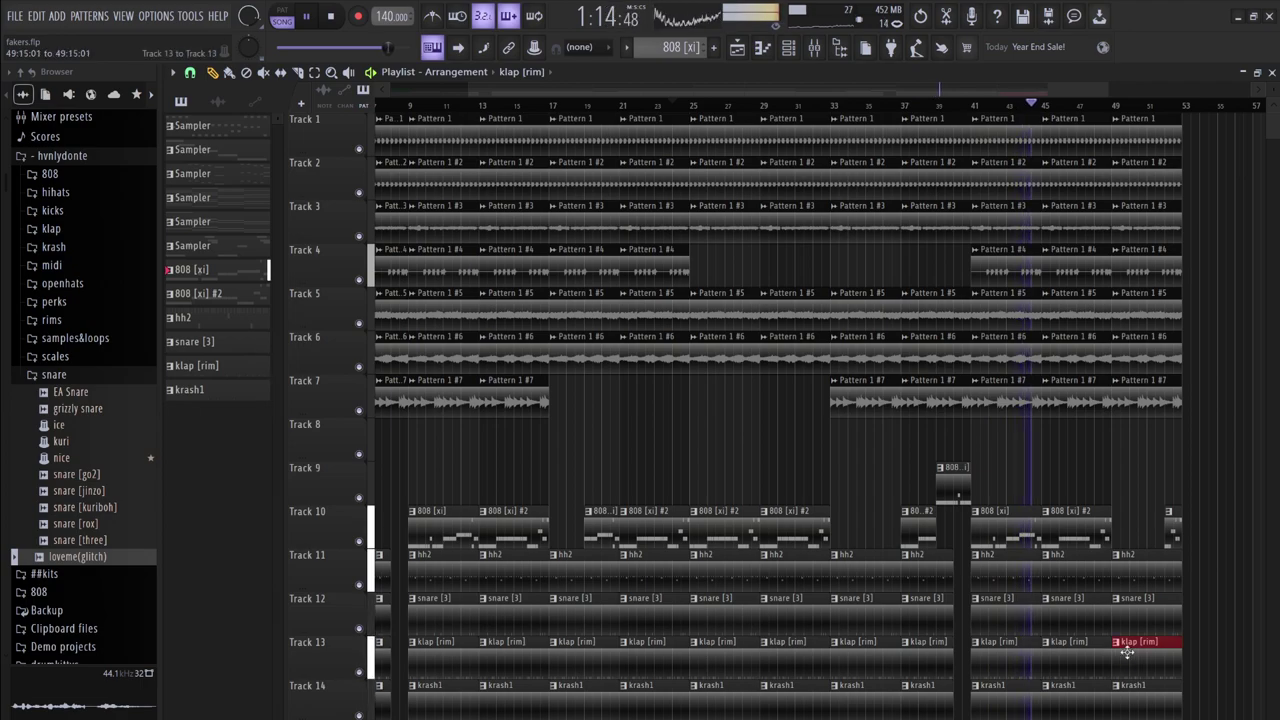
drag(1127, 657, 1134, 657)
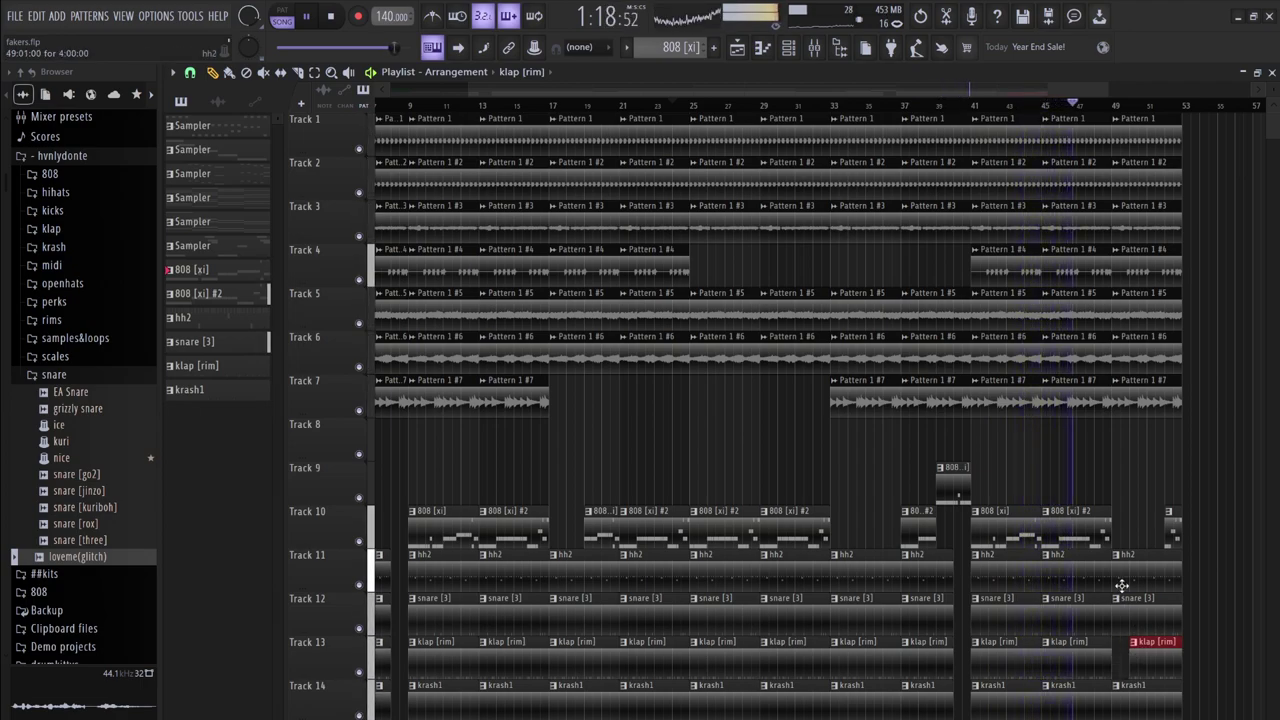
drag(1118, 585, 1146, 580)
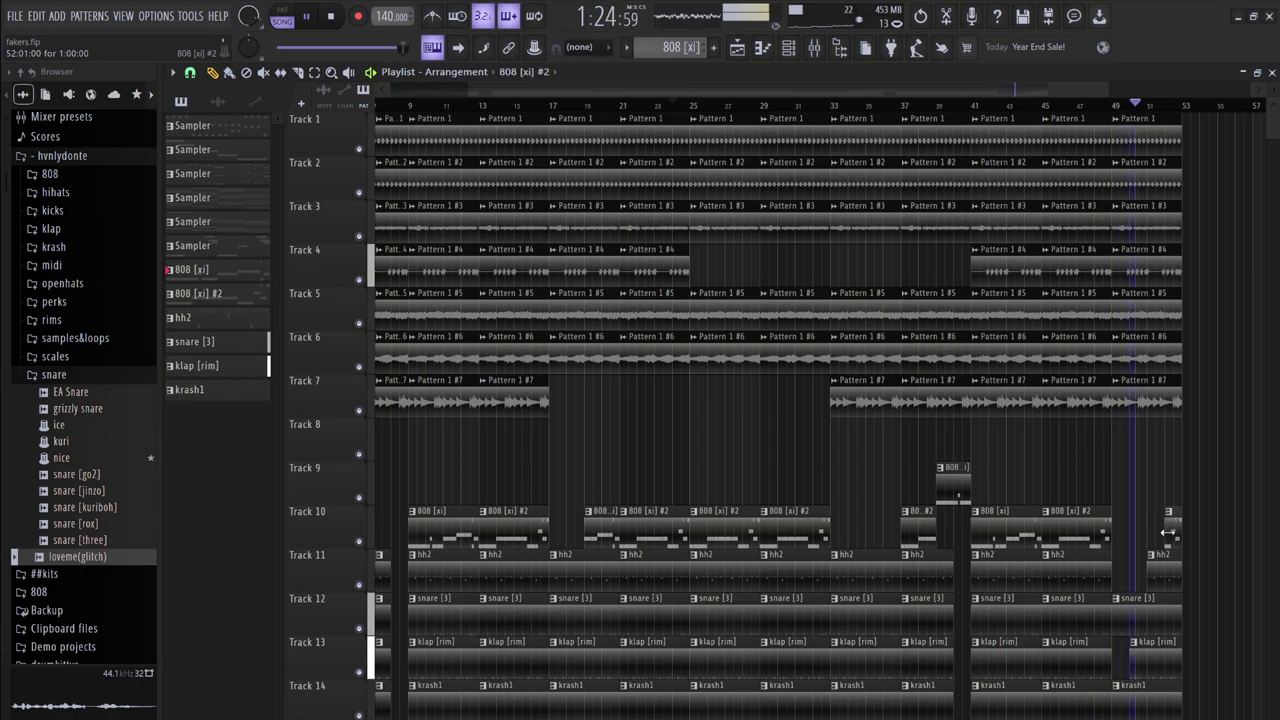
drag(1168, 532, 1155, 532)
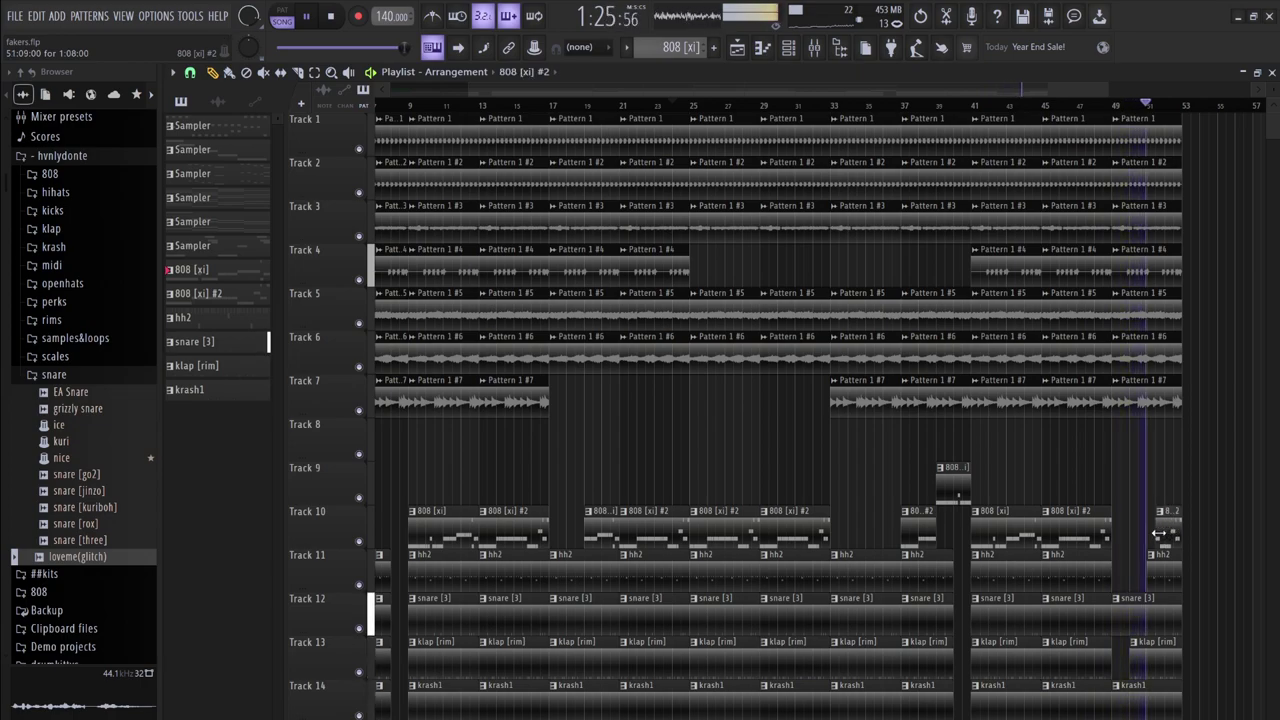
- Create an automation clip for the Master track's volume in the mixer and return to the playlist arrangement
click(815, 47)
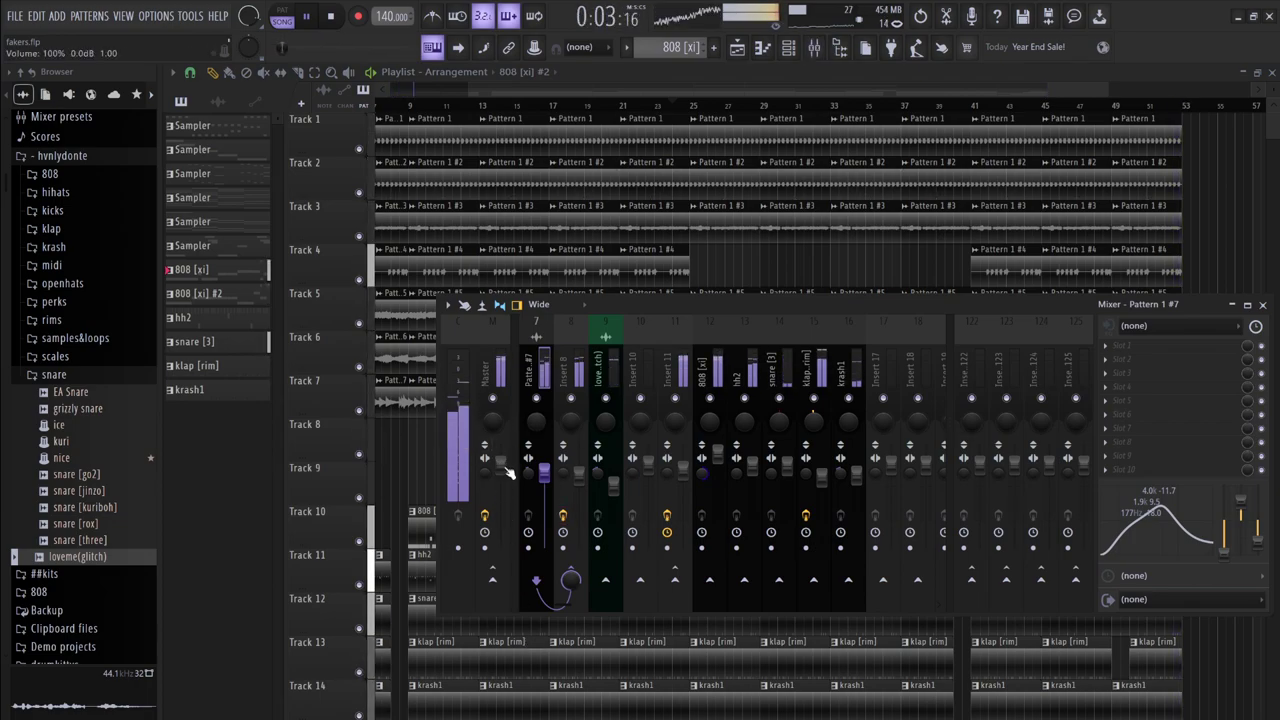
click(571, 575)
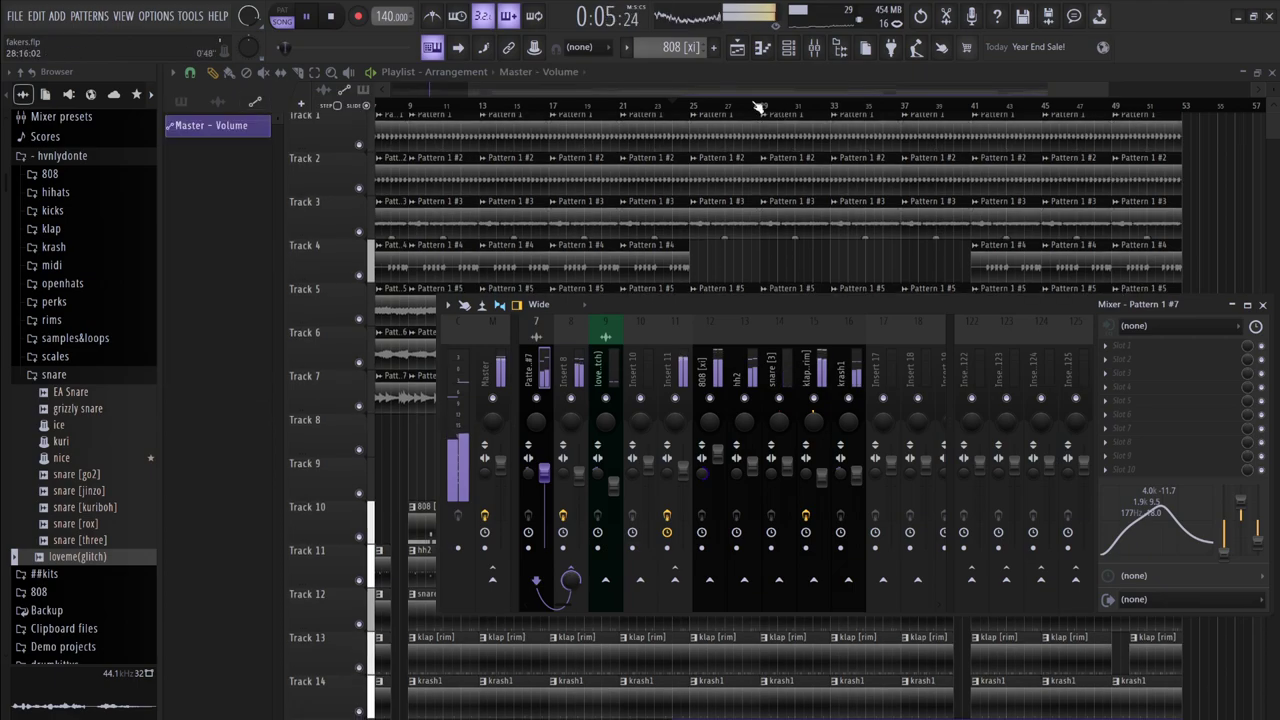
click(744, 93)
drag(849, 716, 453, 716)
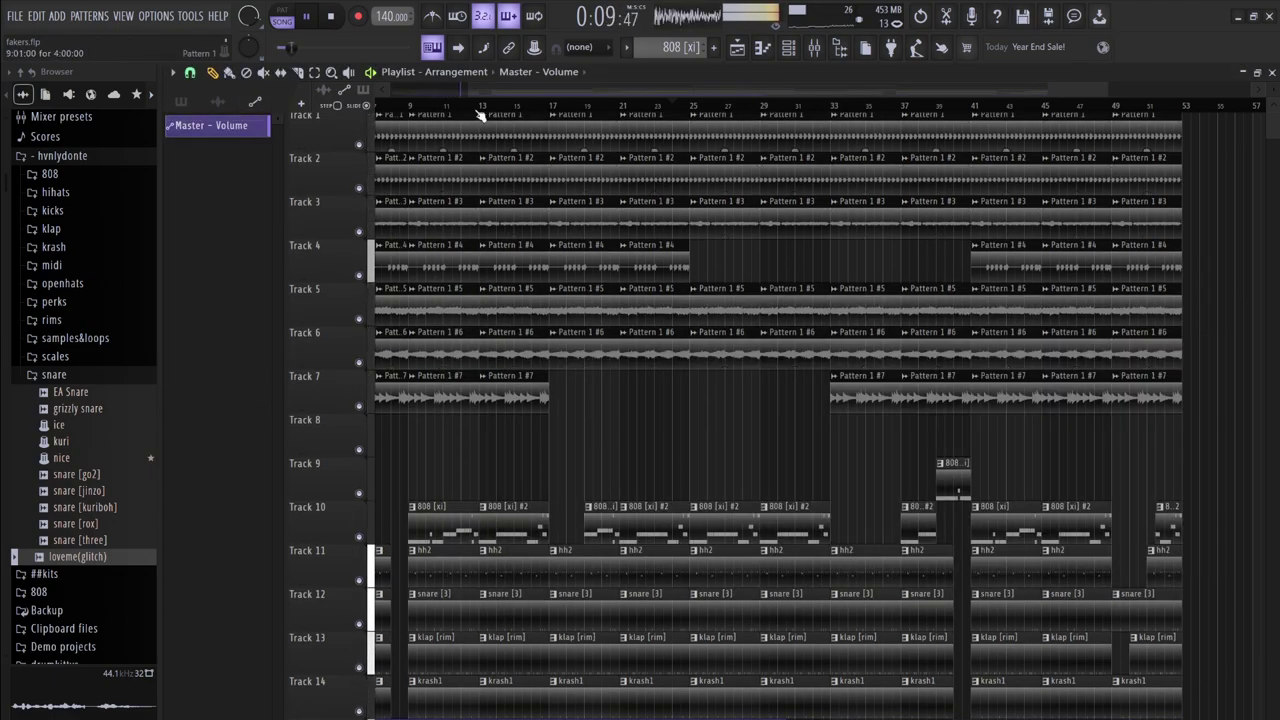
- Play back the arrangement and replay it from bar 1 to check the song with the Master volume automation, then stop playback
drag(451, 90, 385, 90)
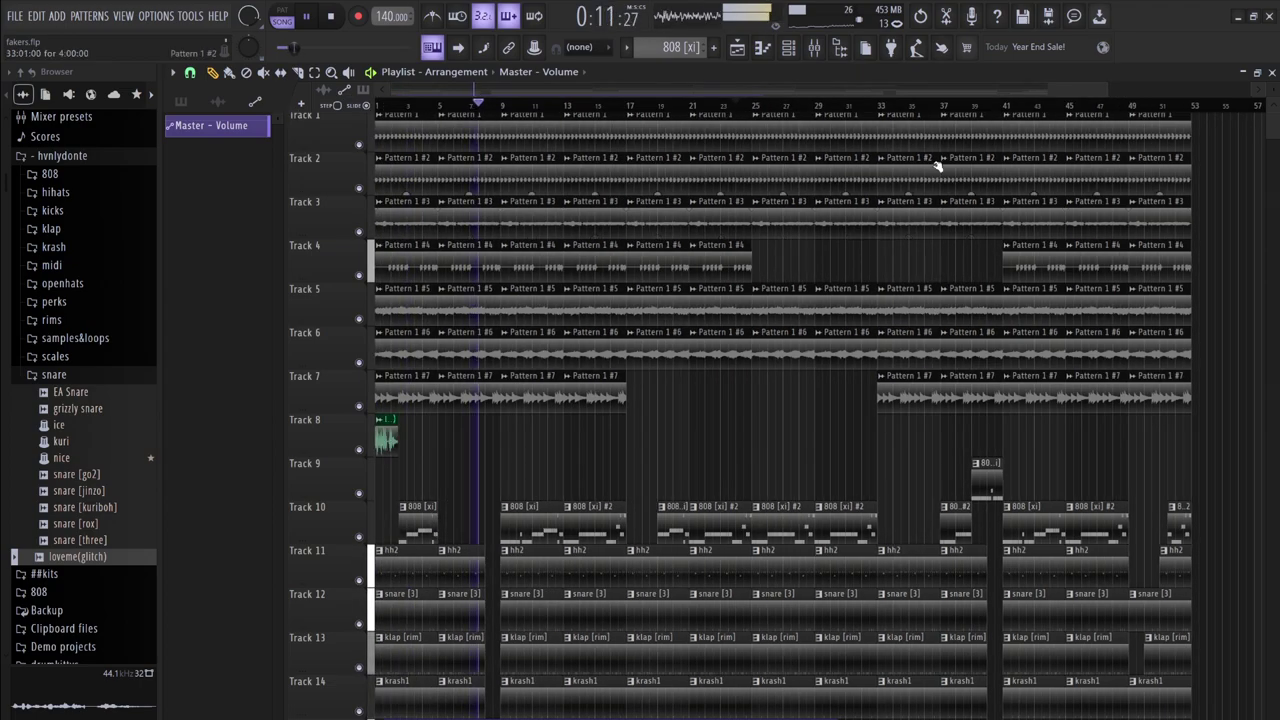
drag(1103, 91, 1163, 91)
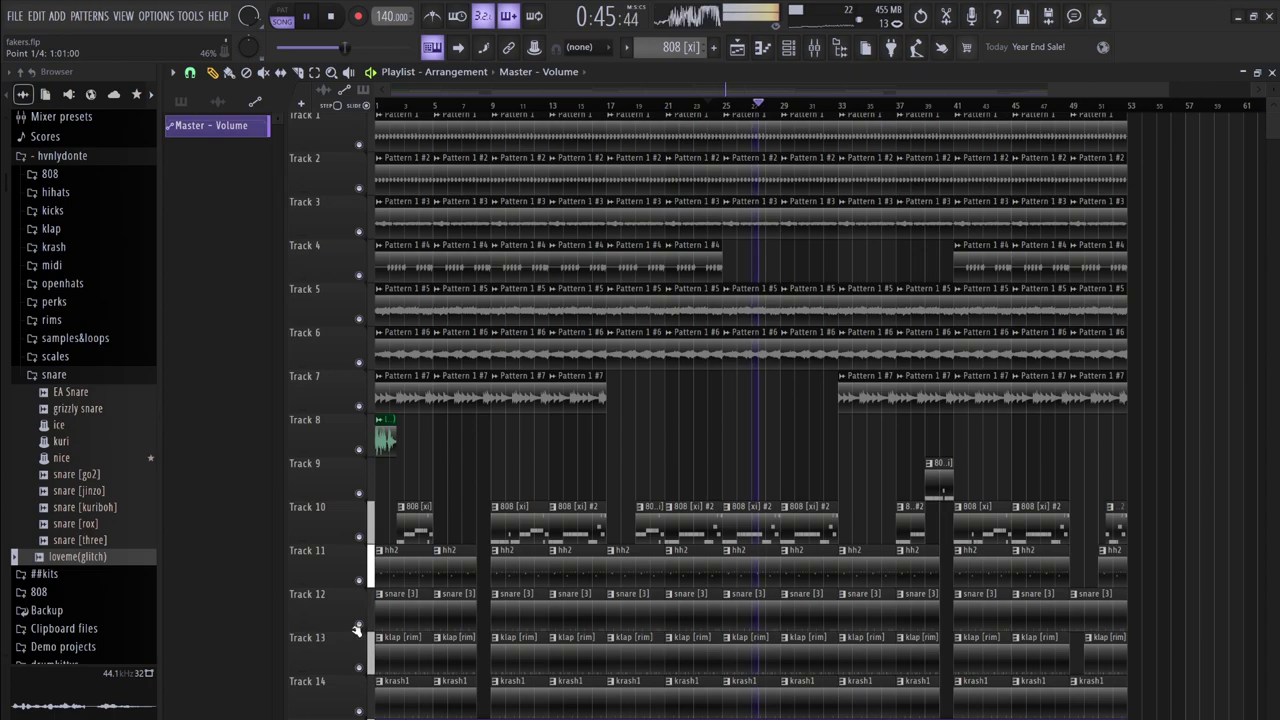
click(331, 16)
click(306, 16)
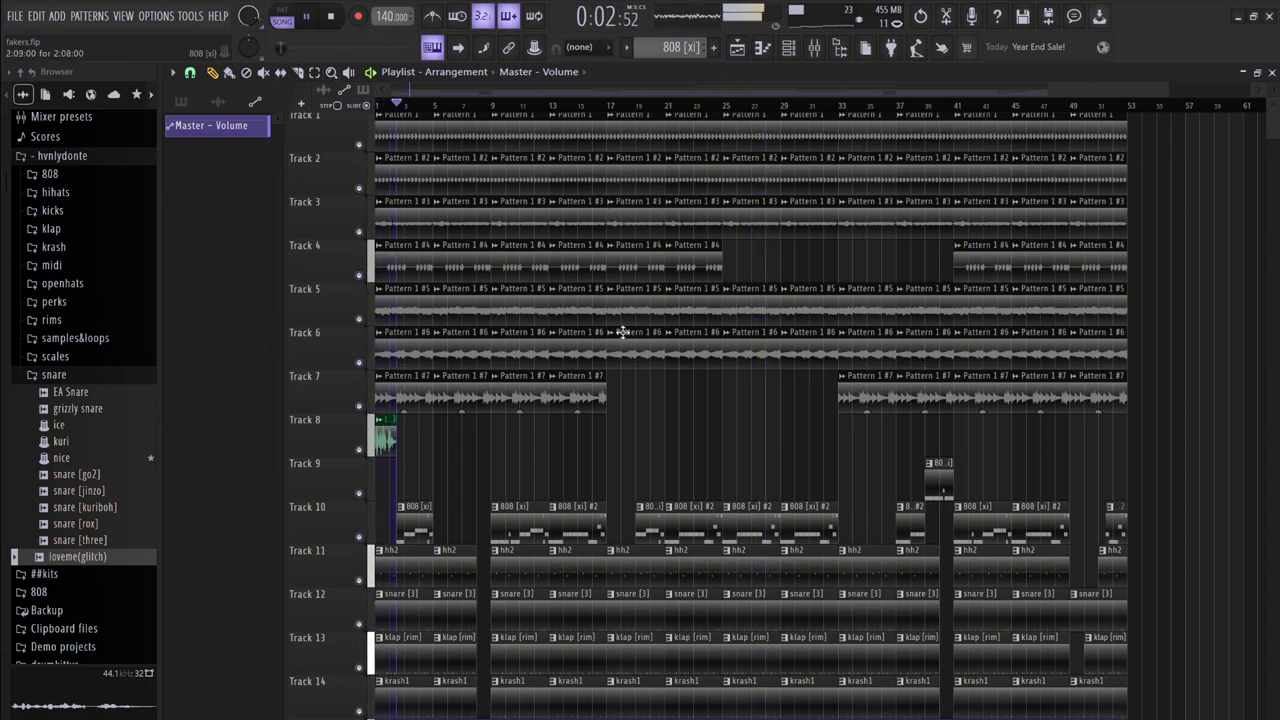
key(space)
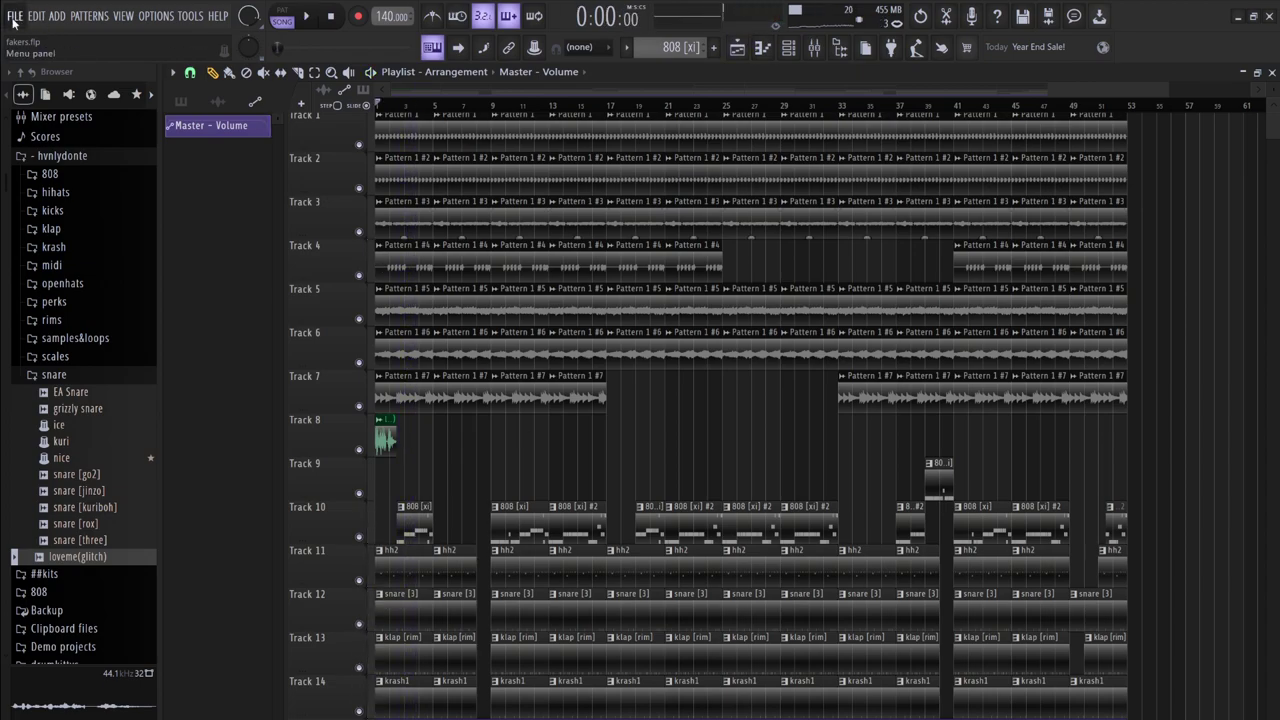